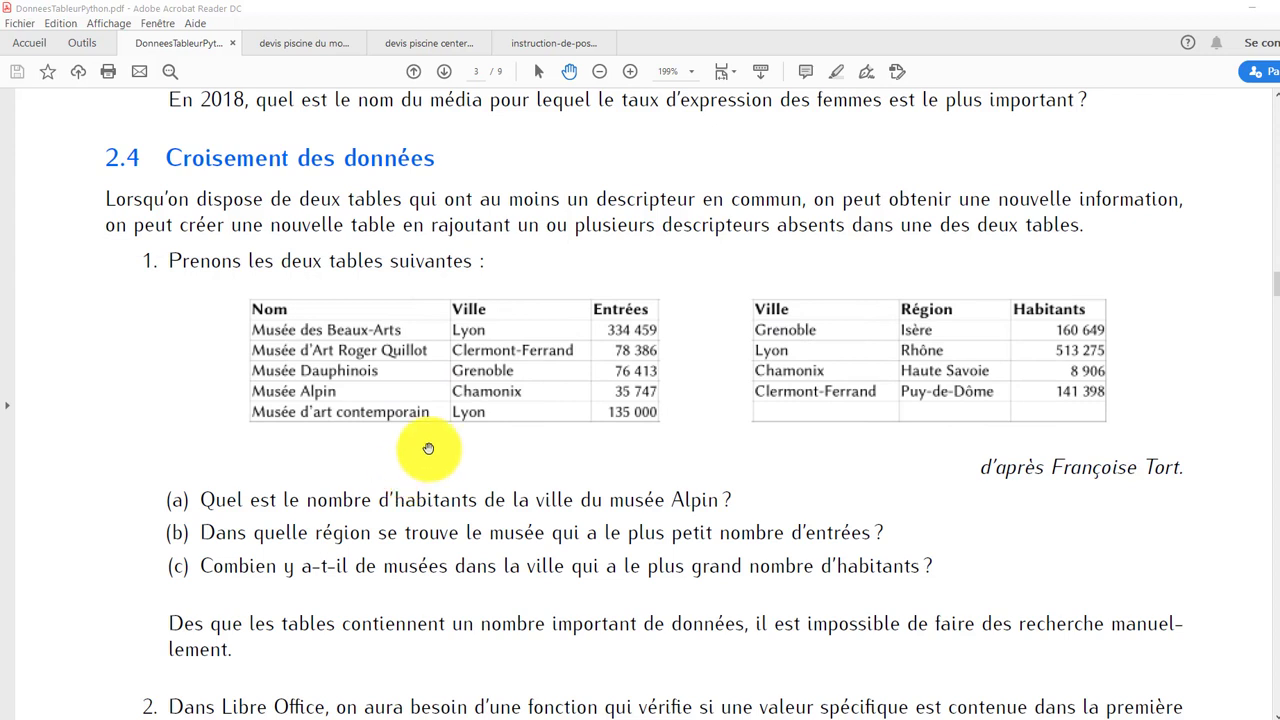
Read section 2.4 of the worksheet, from the museum and city tables through the RECHERCHEV syntax to the CSV file instructions.
scroll(420, 450, "down", 1)
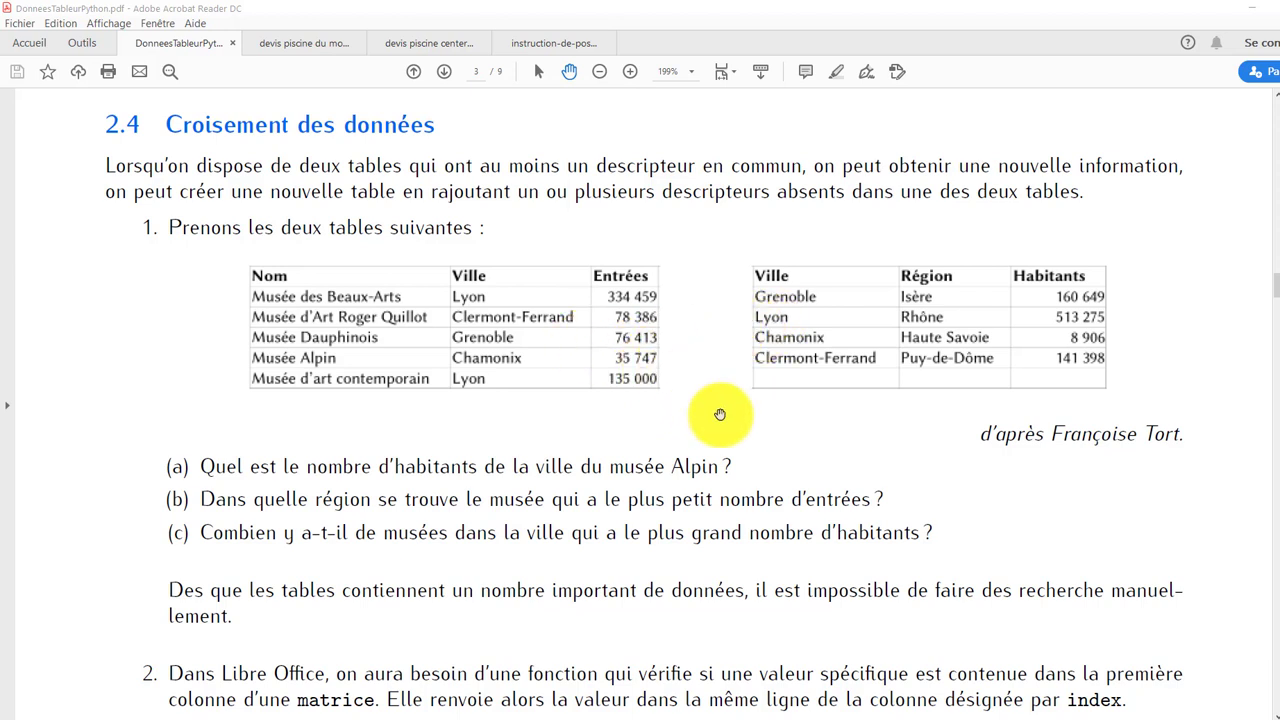
scroll(730, 441, "down", 1)
scroll(730, 441, "down", 1)
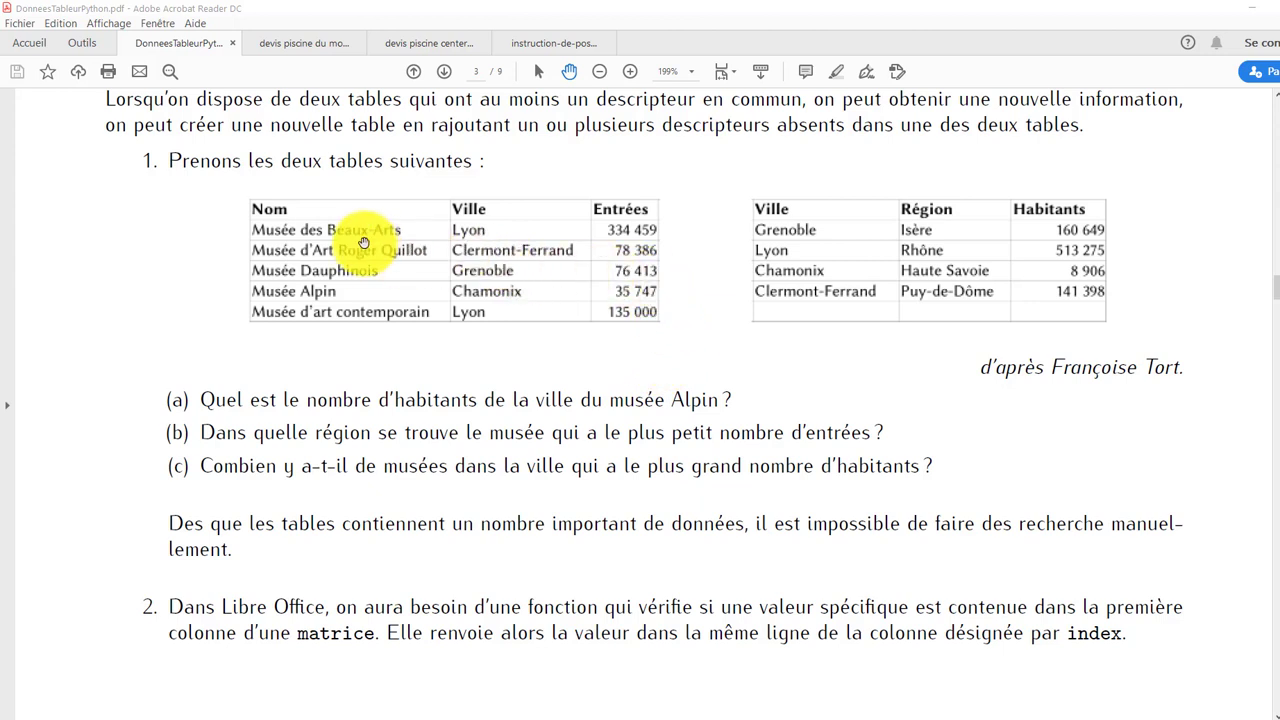
scroll(521, 499, "down", 1)
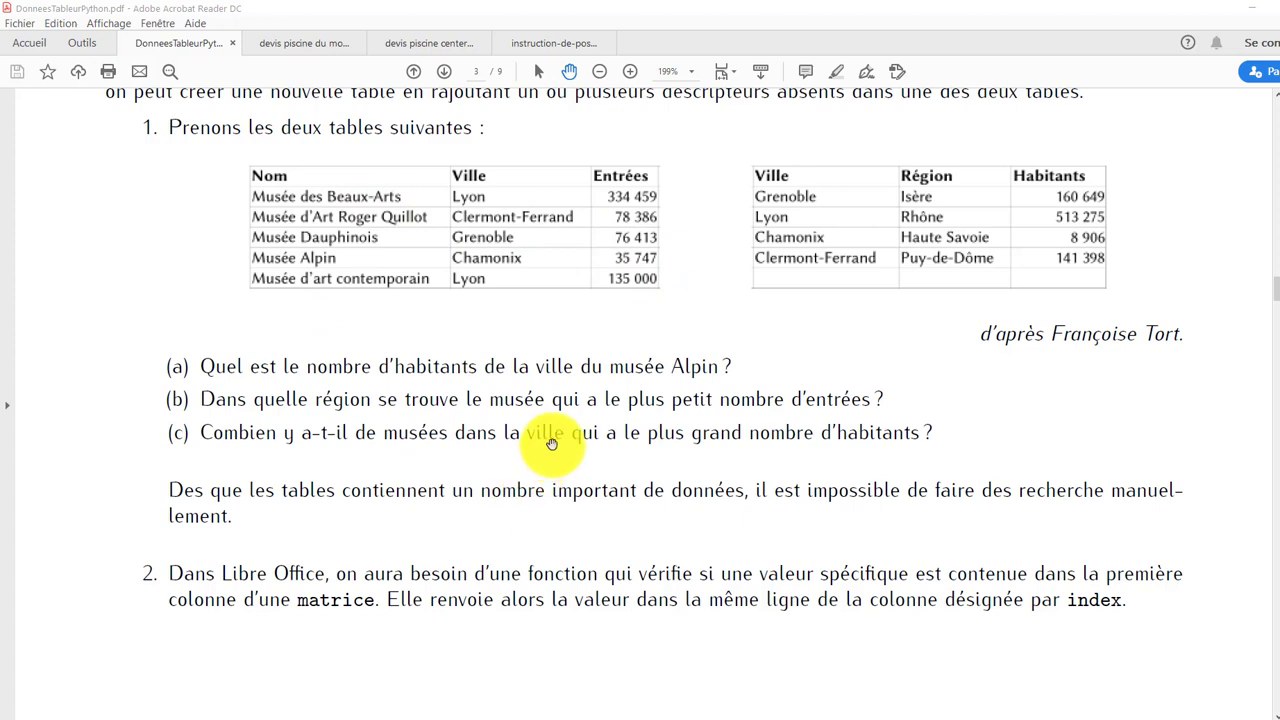
scroll(551, 443, "down", 1)
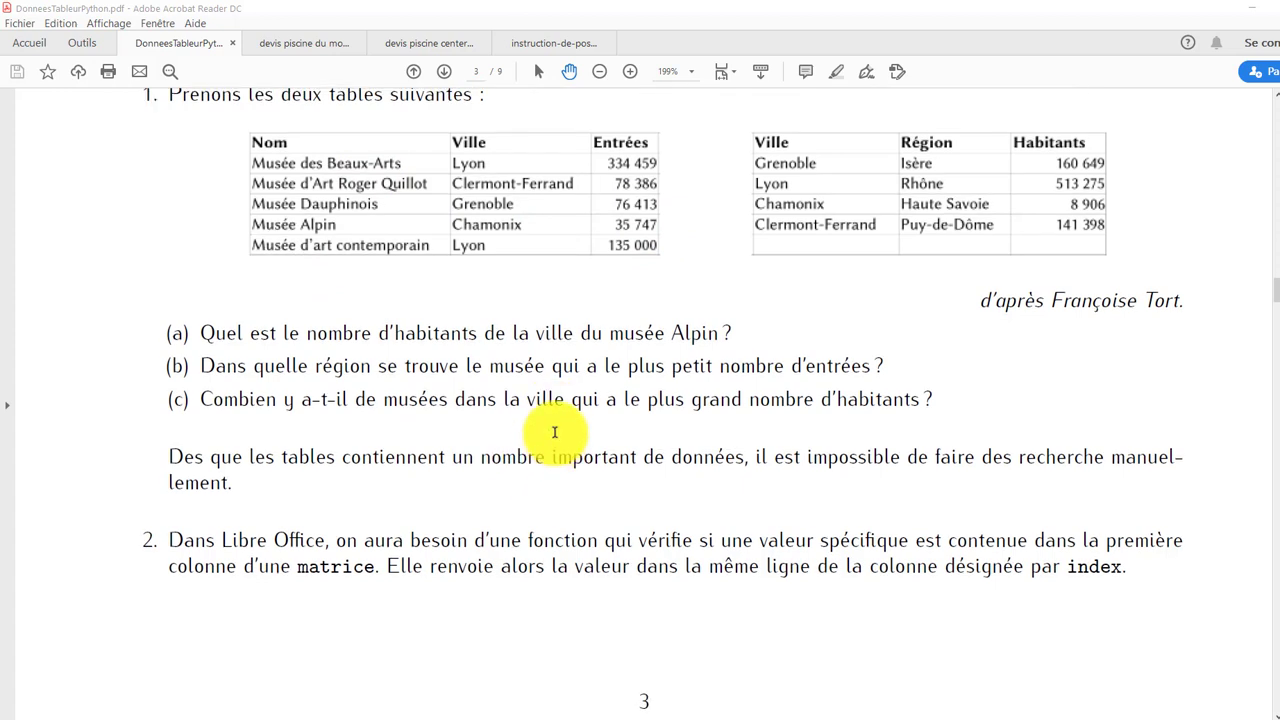
scroll(553, 435, "down", 2)
scroll(554, 434, "down", 4)
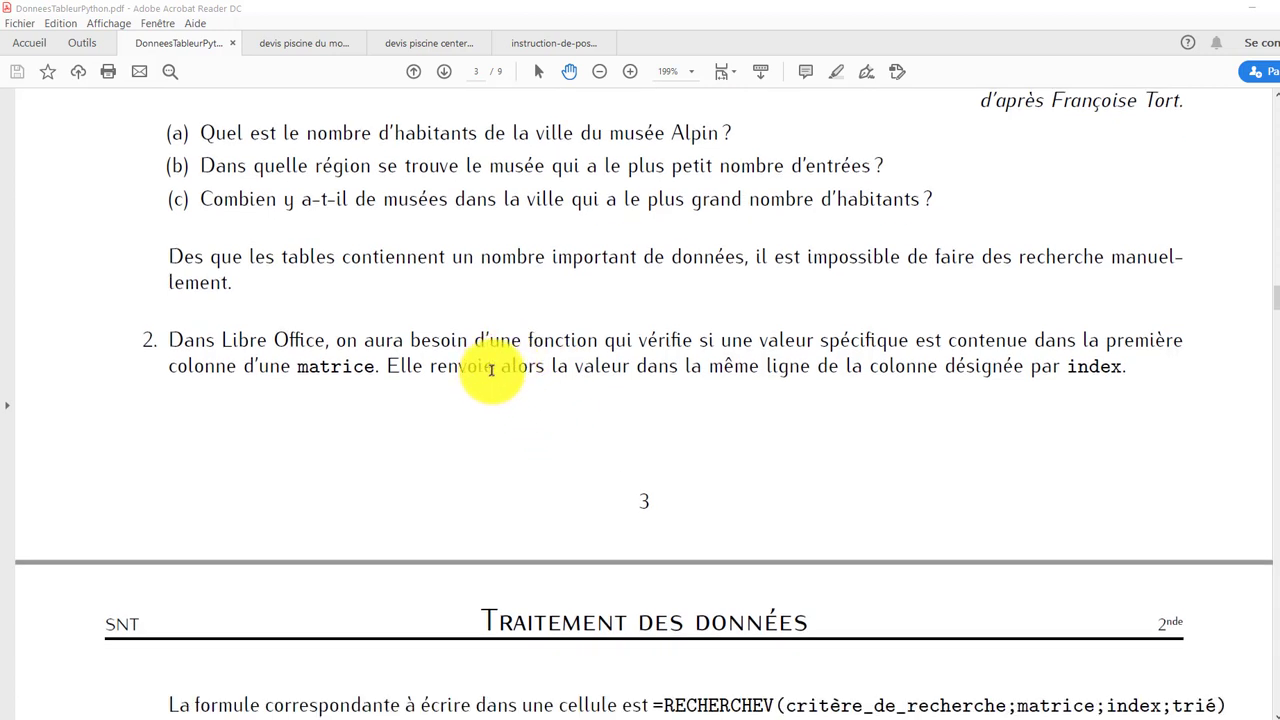
scroll(431, 366, "down", 6)
scroll(431, 366, "down", 5)
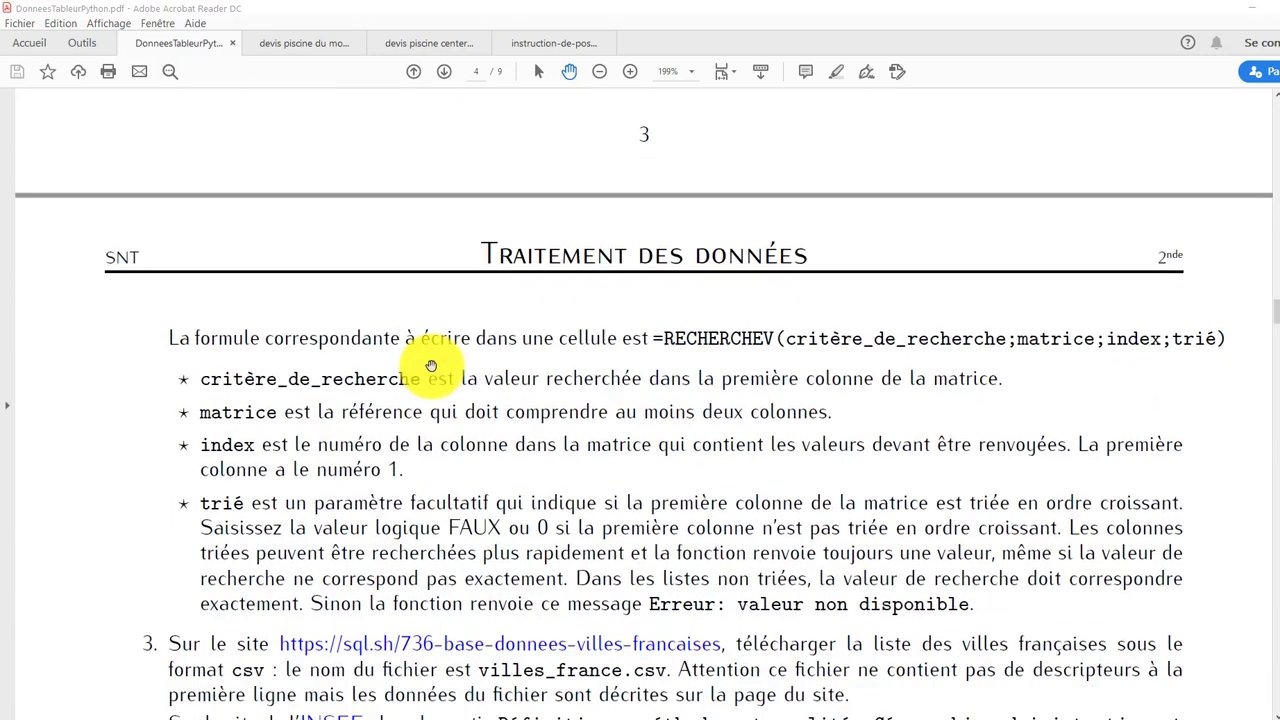
scroll(440, 347, "down", 3)
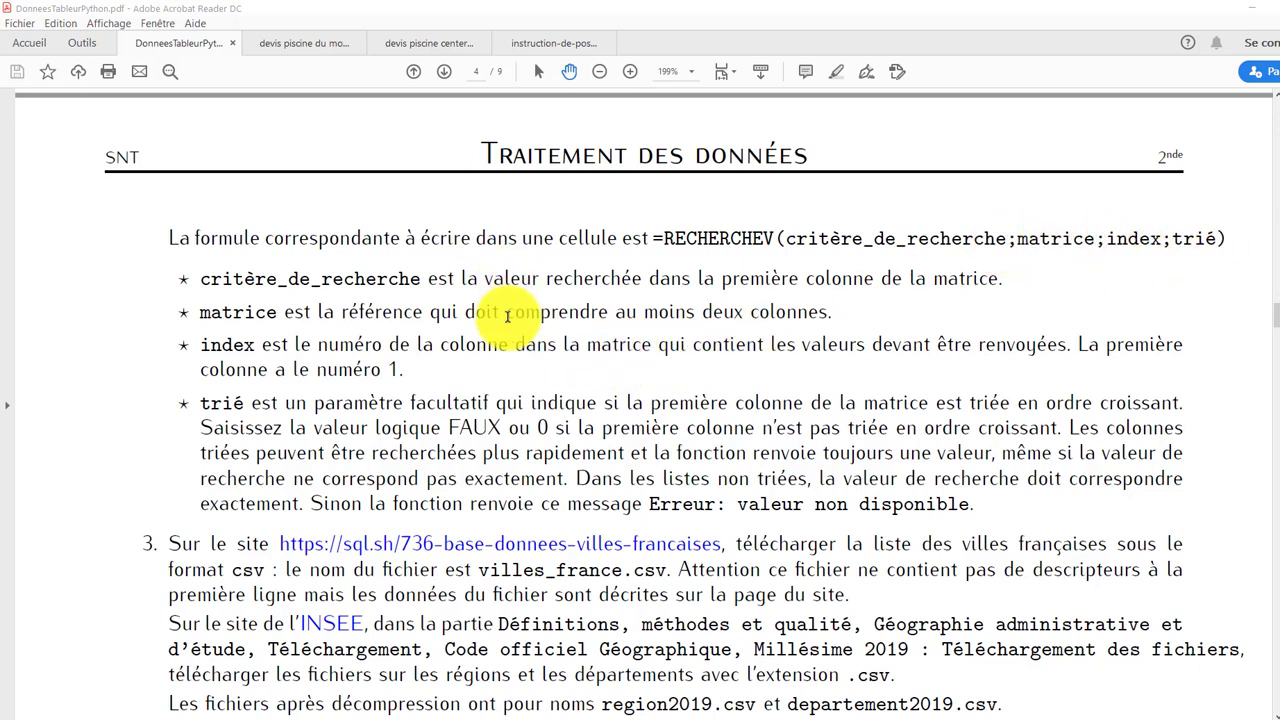
scroll(495, 400, "down", 3)
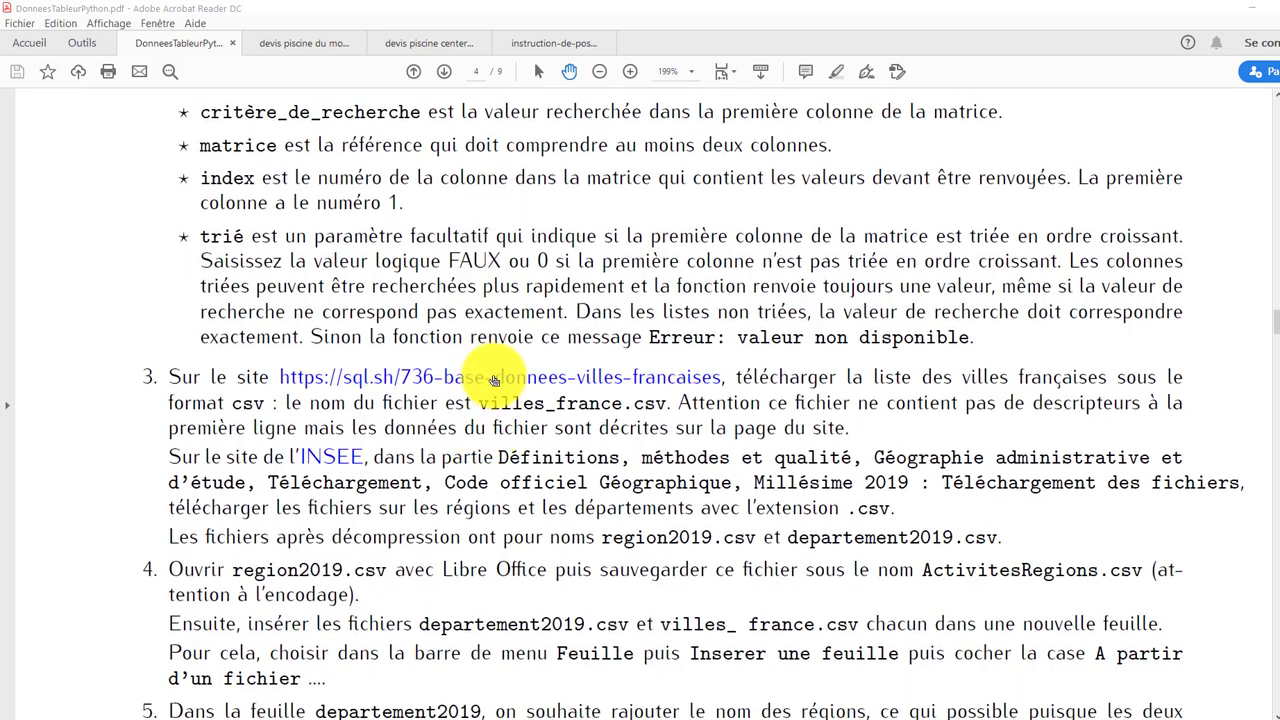
scroll(558, 318, "down", 1)
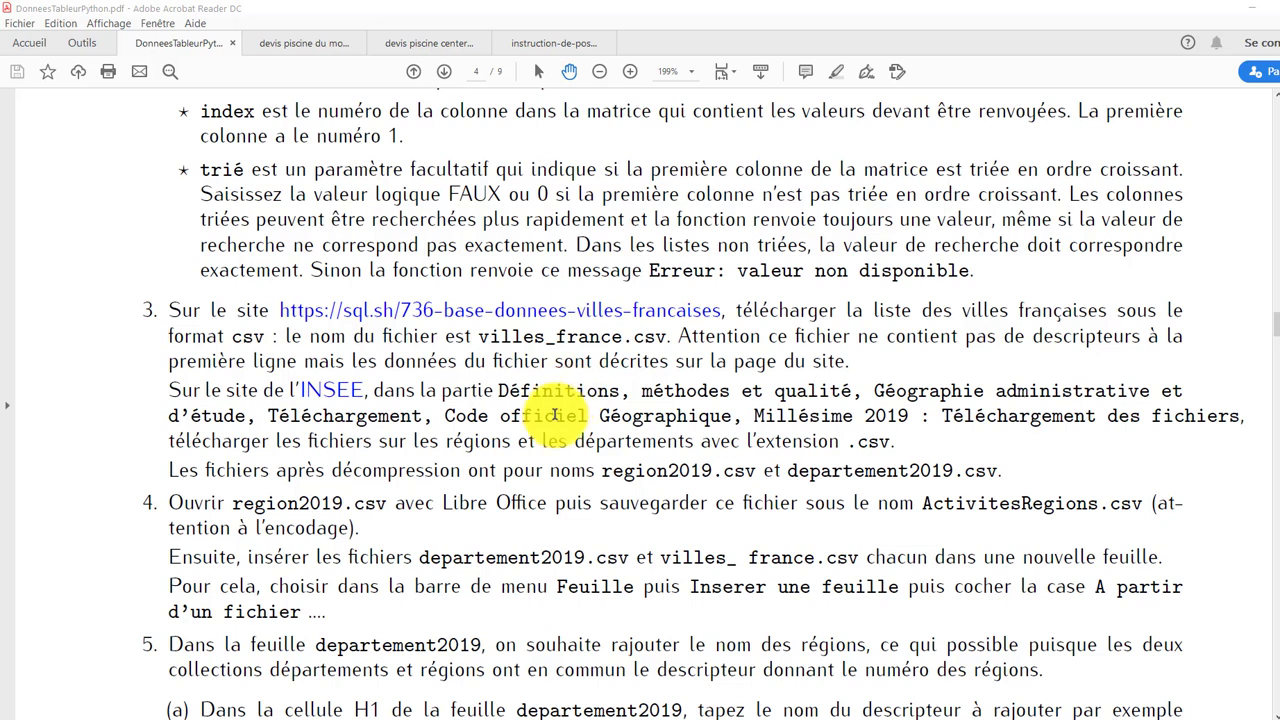
scroll(562, 395, "down", 1)
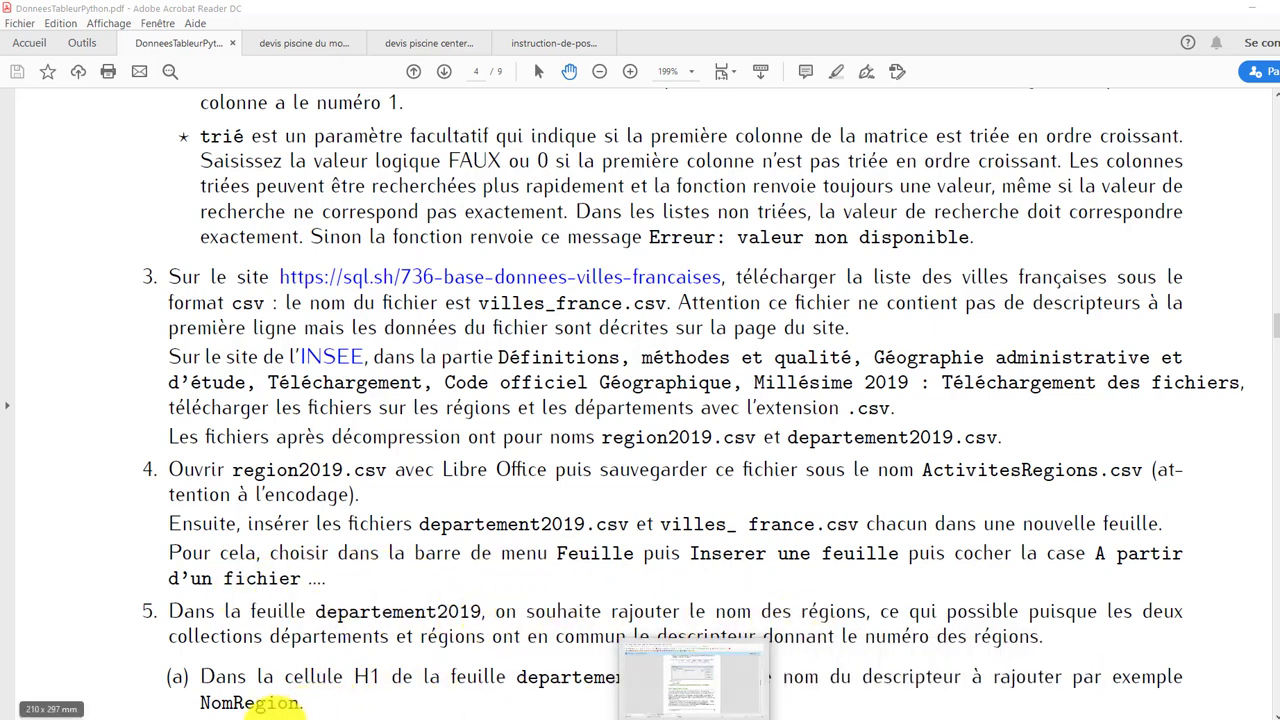
Open region2019.csv from the activite3 _Tableur_Python folder in LibreOffice, importing it as Unicode (UTF-8) text.
left_click(200, 700)
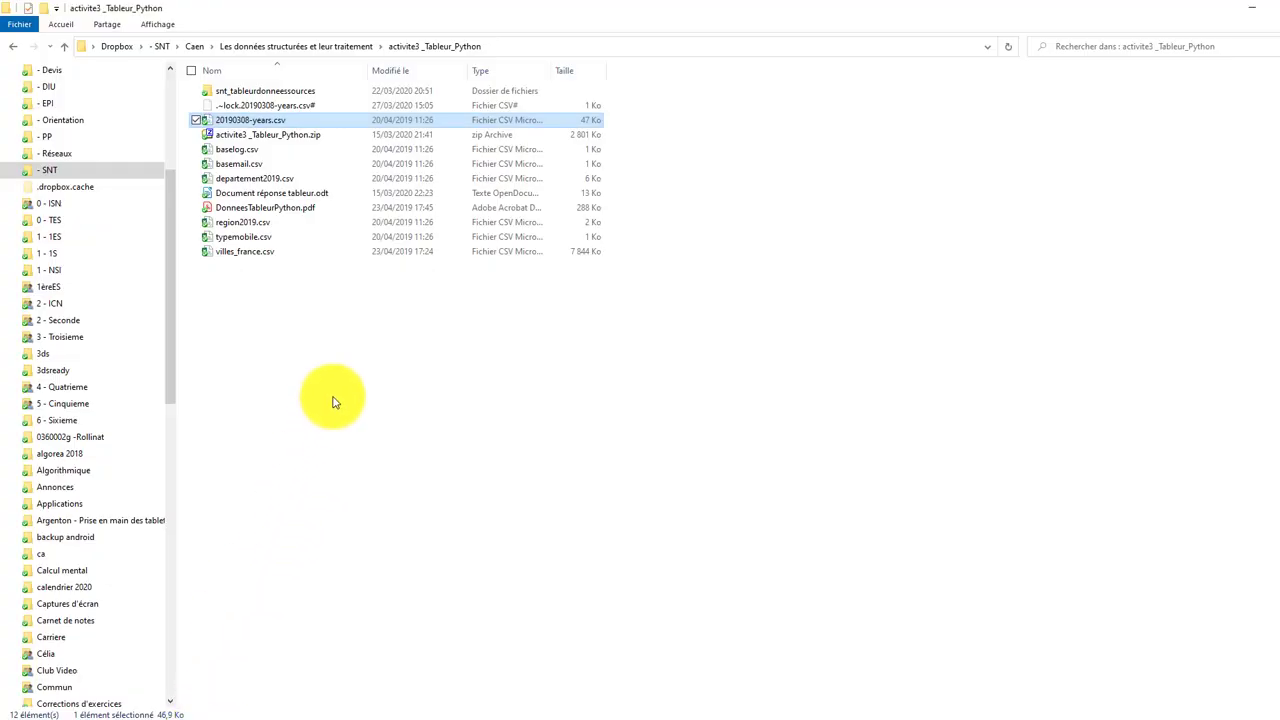
right_click(237, 226)
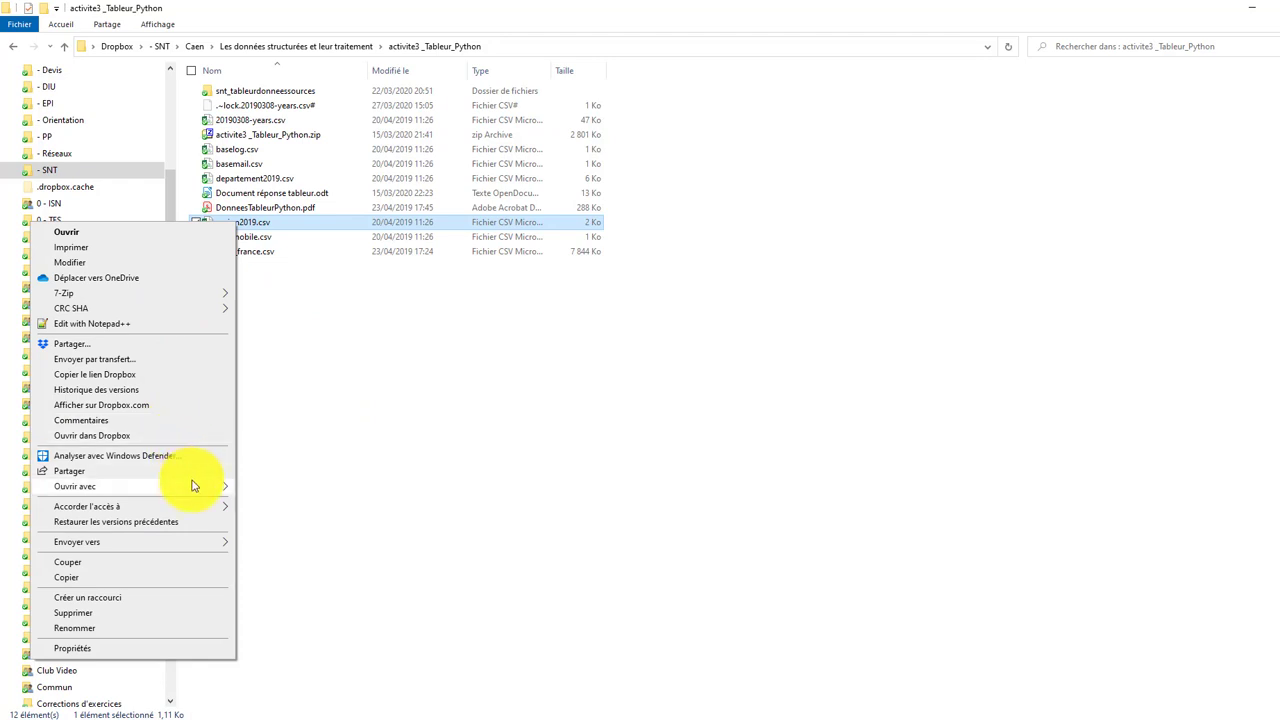
mouse_move(194, 486)
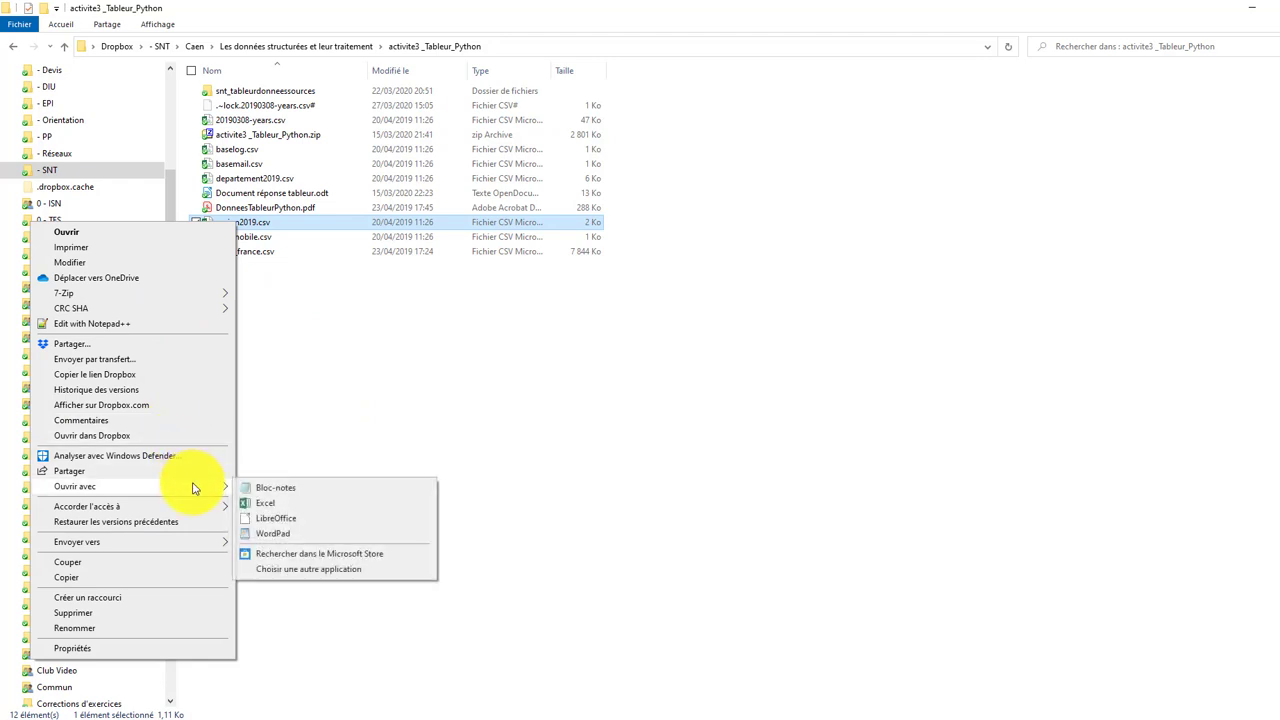
left_click(277, 519)
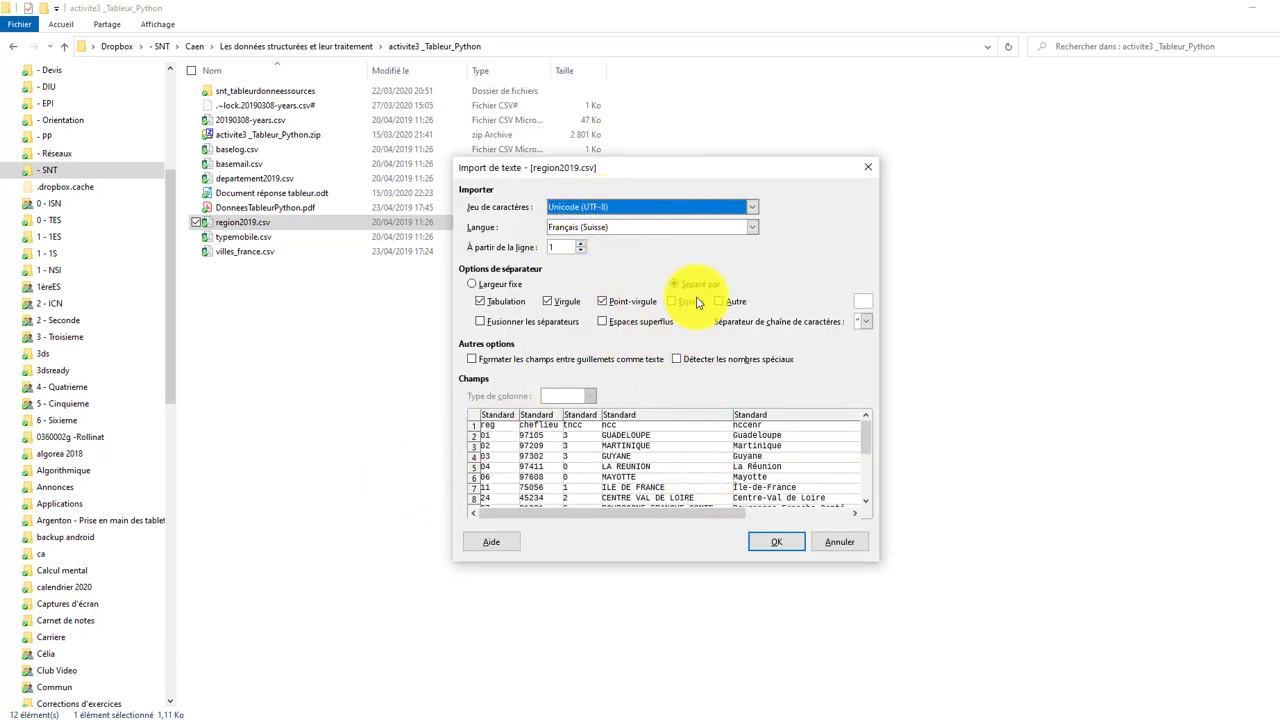
left_click(778, 543)
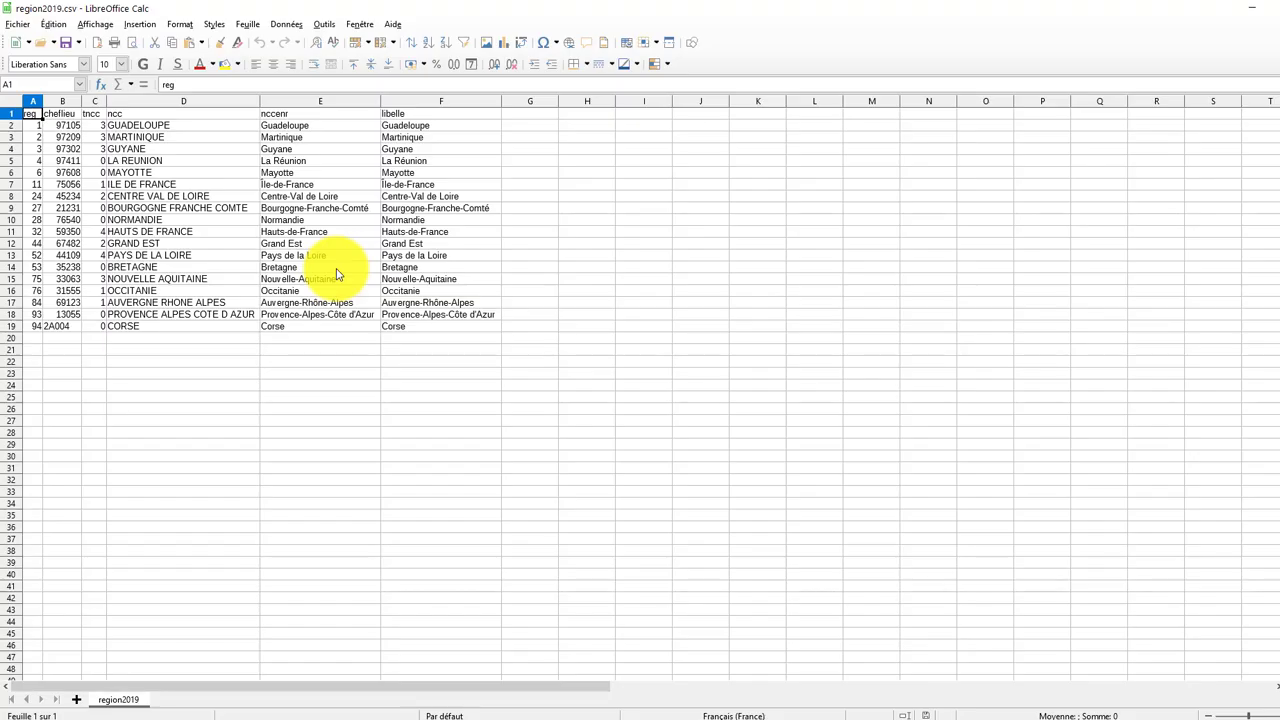
scroll(340, 356, "up", 5, "ctrl")
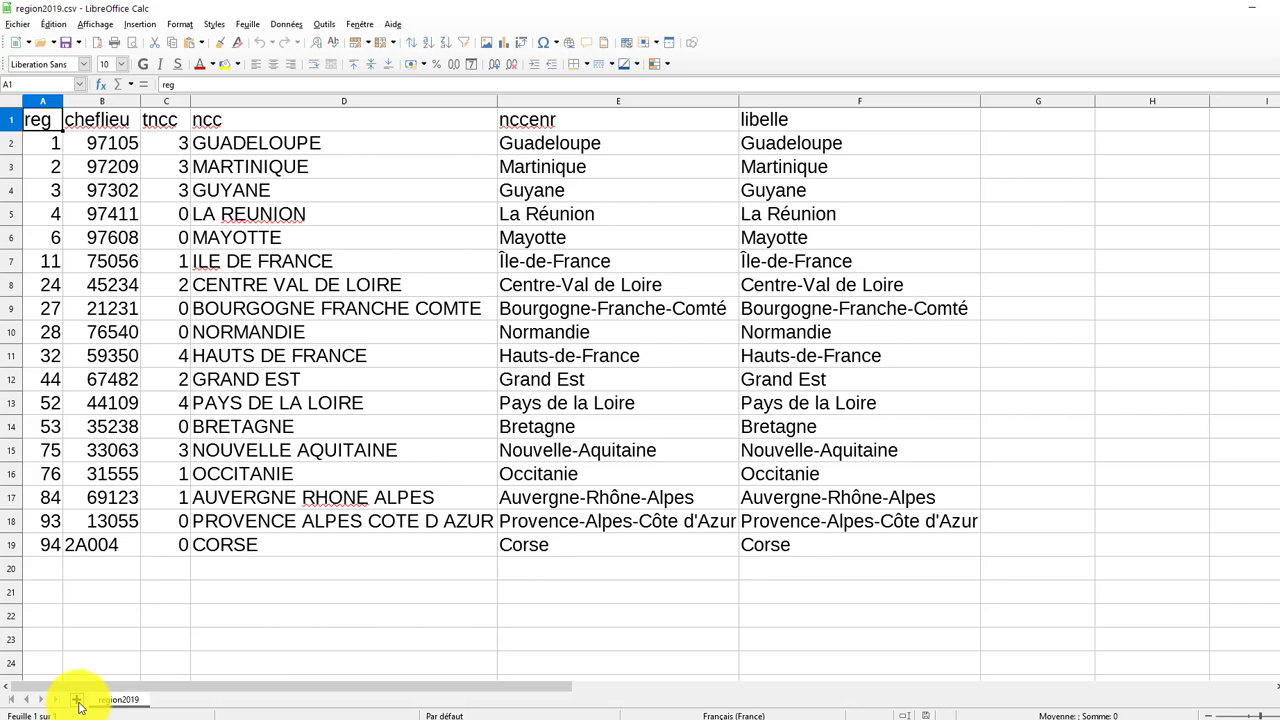
Insert departement2019.csv from the activite3 _Tableur_Python folder as a new sheet after the region2019 sheet, with the preset text import options.
left_click(248, 25)
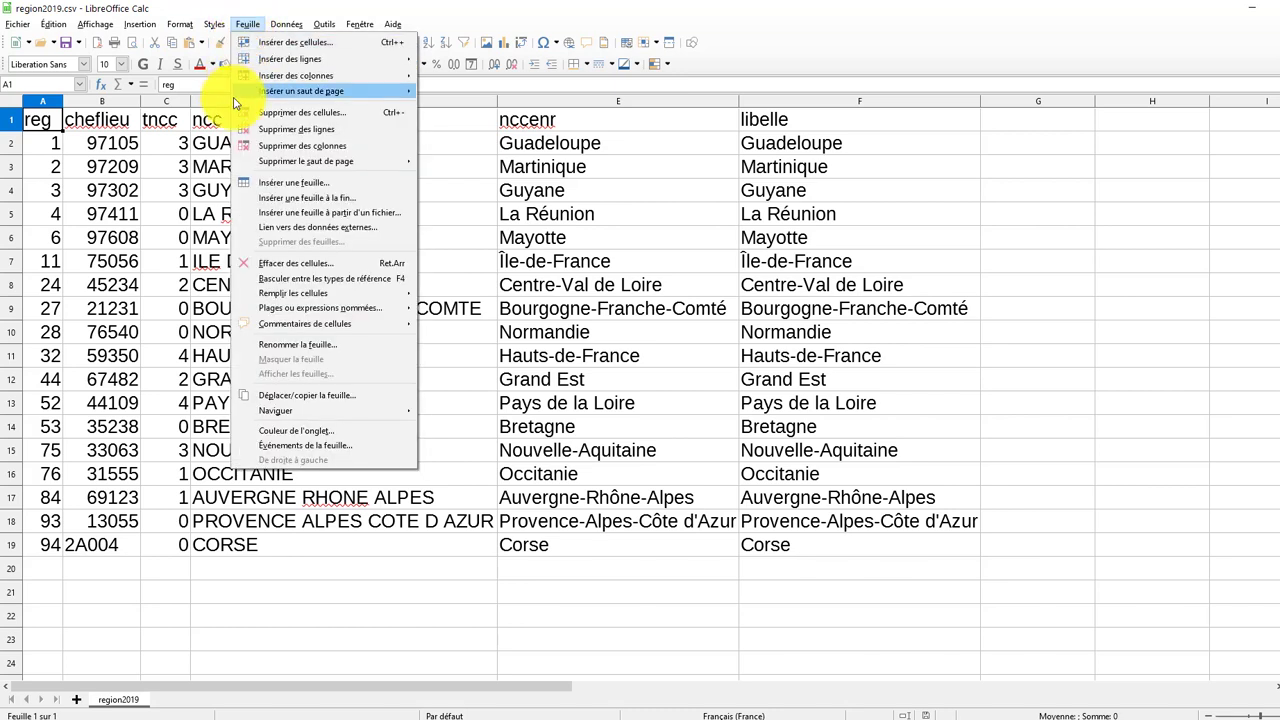
left_click(300, 218)
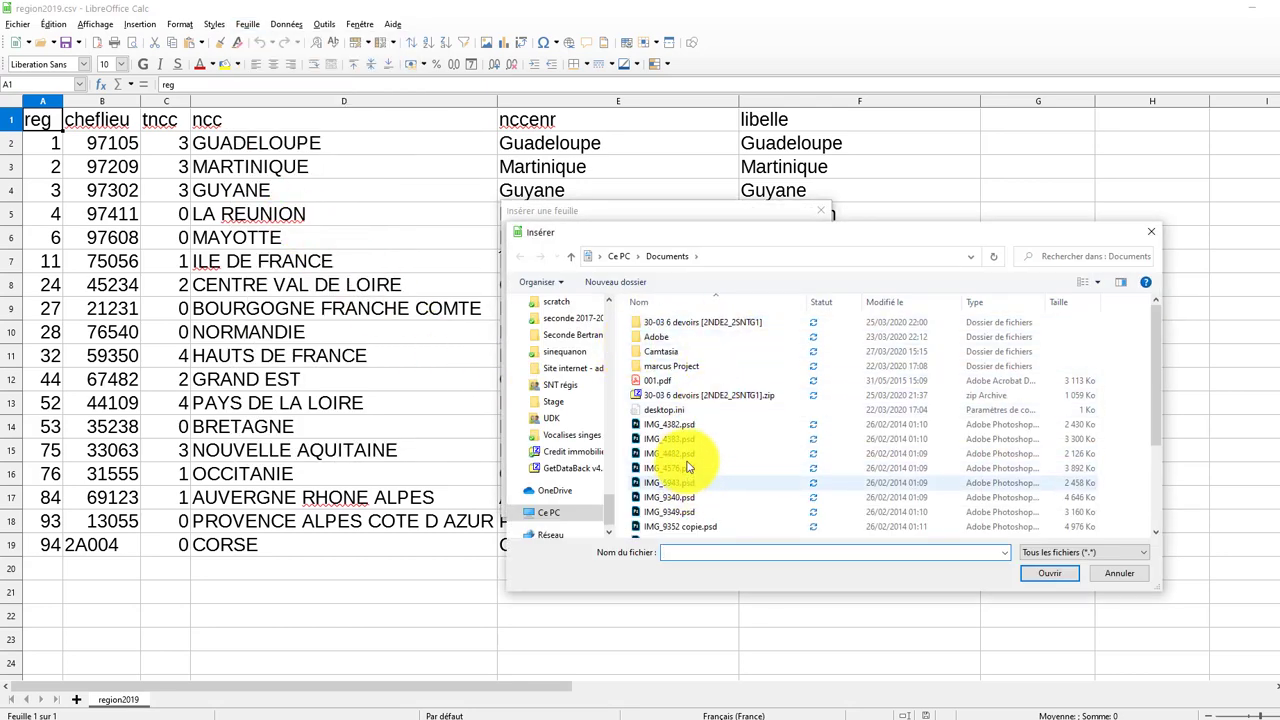
scroll(686, 462, "down", 2)
scroll(690, 440, "up", 2)
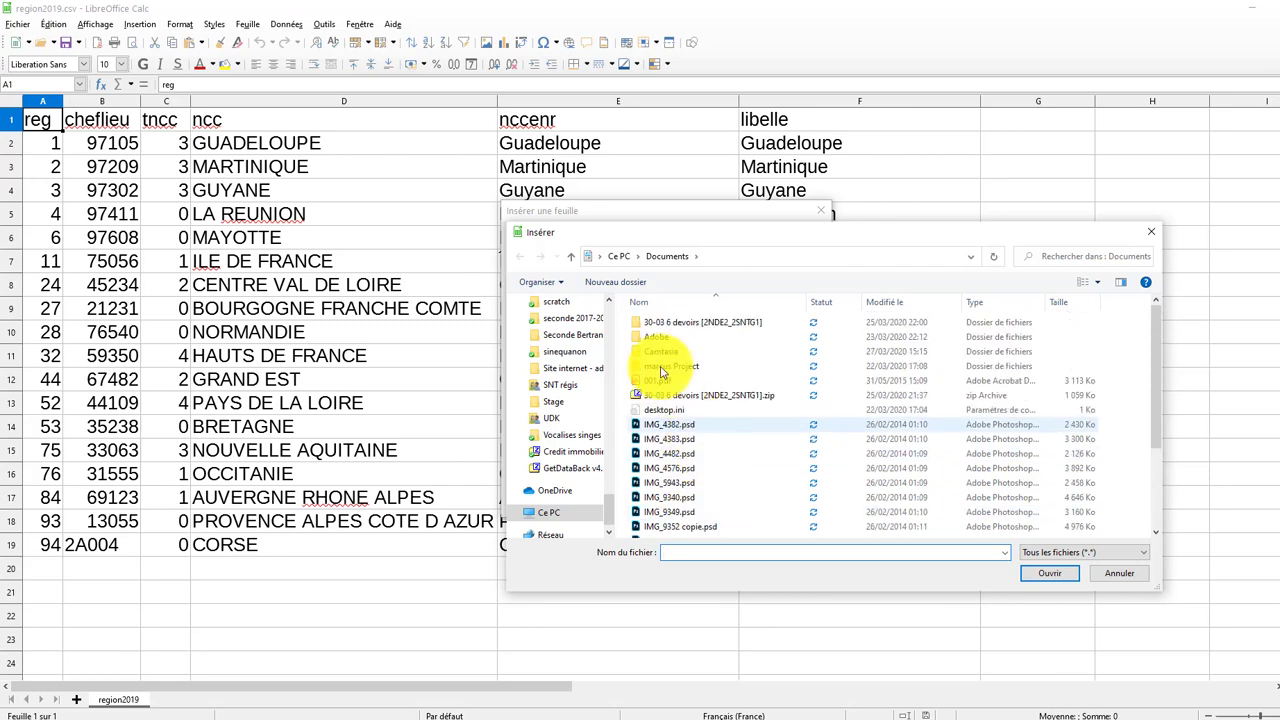
scroll(571, 390, "up", 2)
scroll(586, 352, "up", 3)
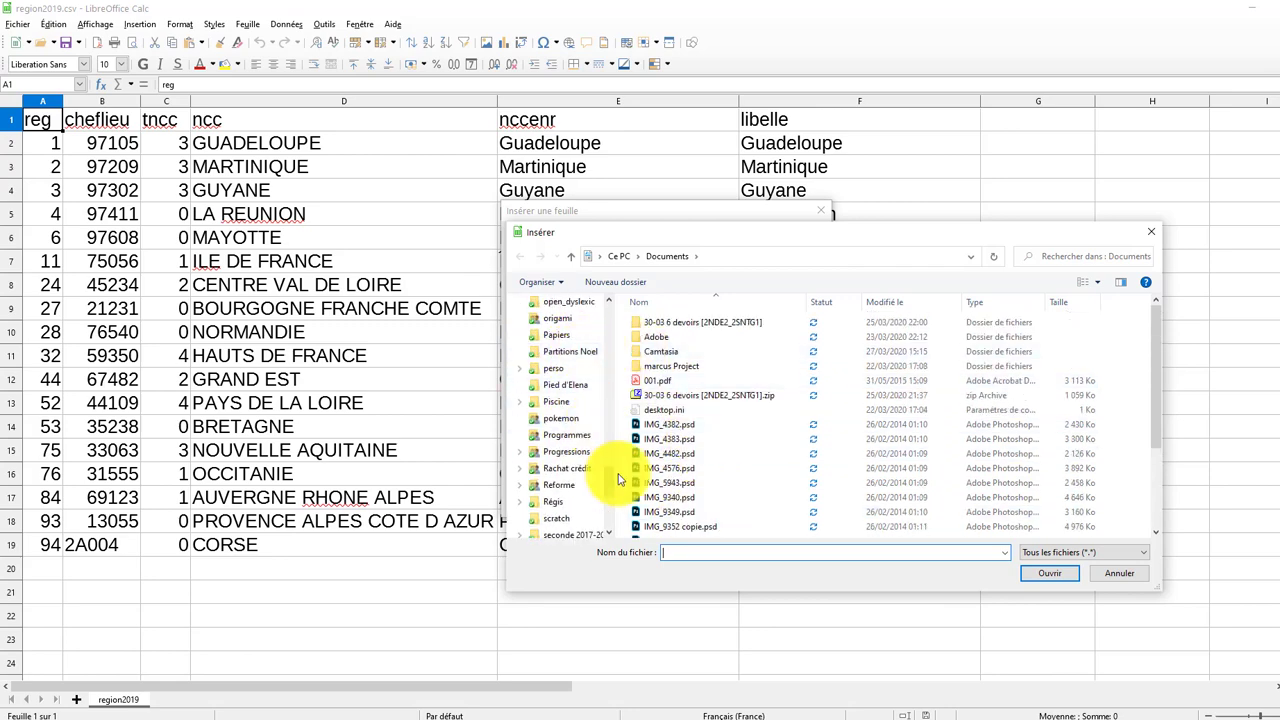
scroll(600, 430, "up", 6)
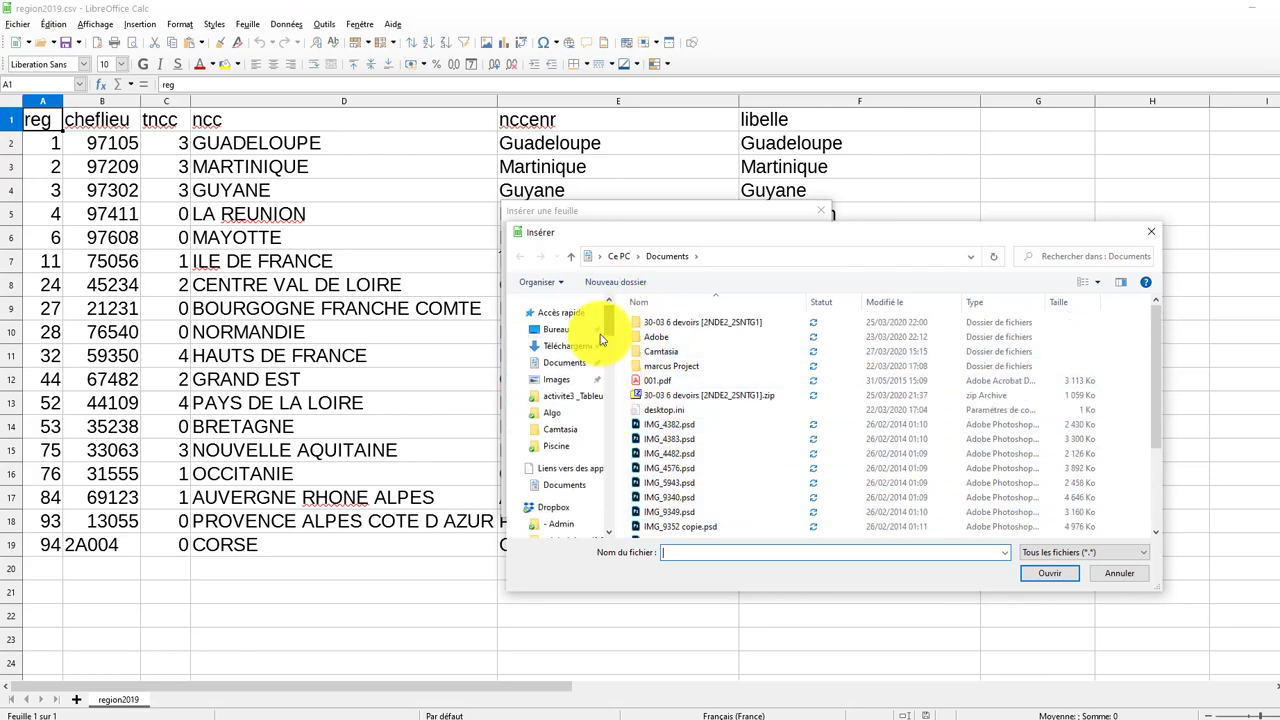
left_click(571, 400)
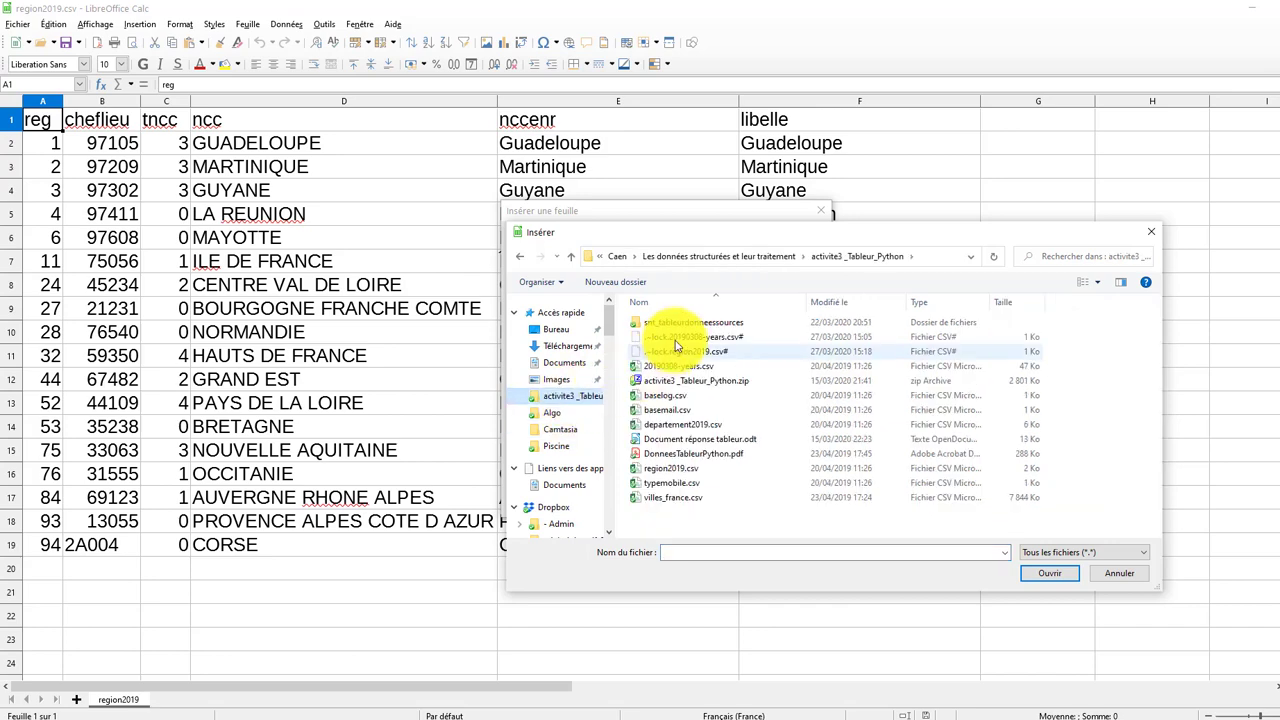
double_click(688, 425)
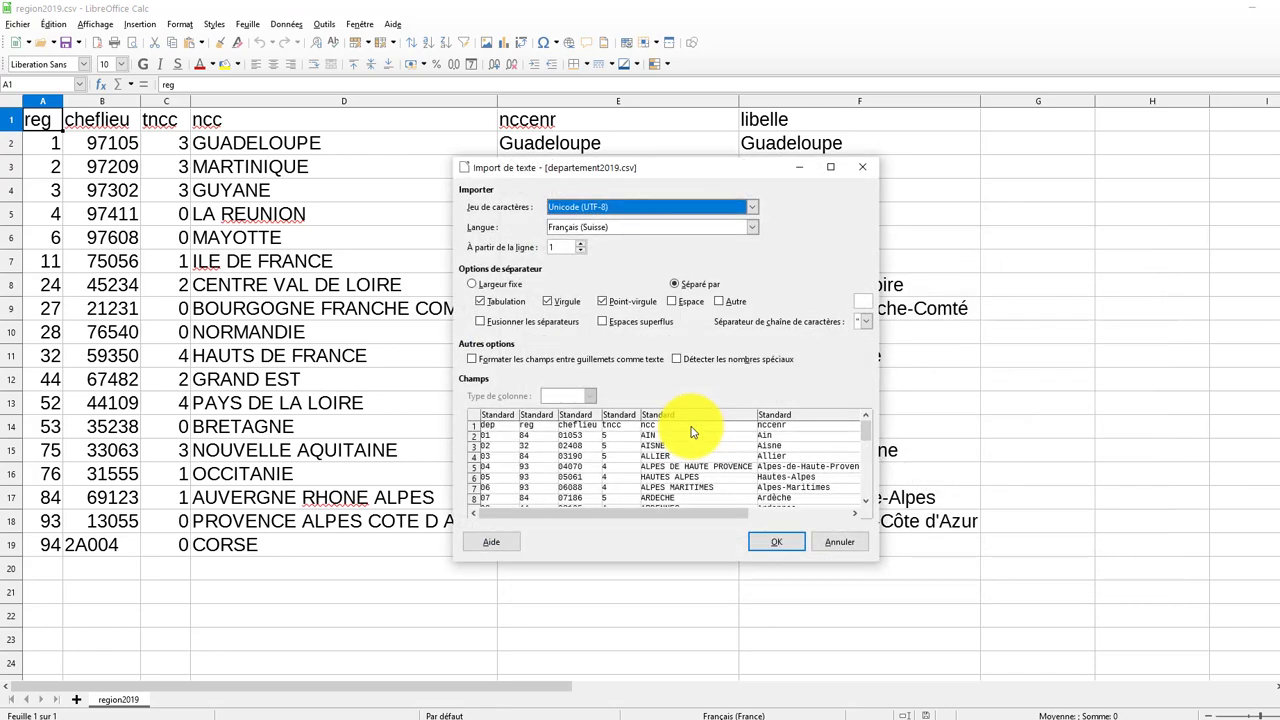
left_click(780, 544)
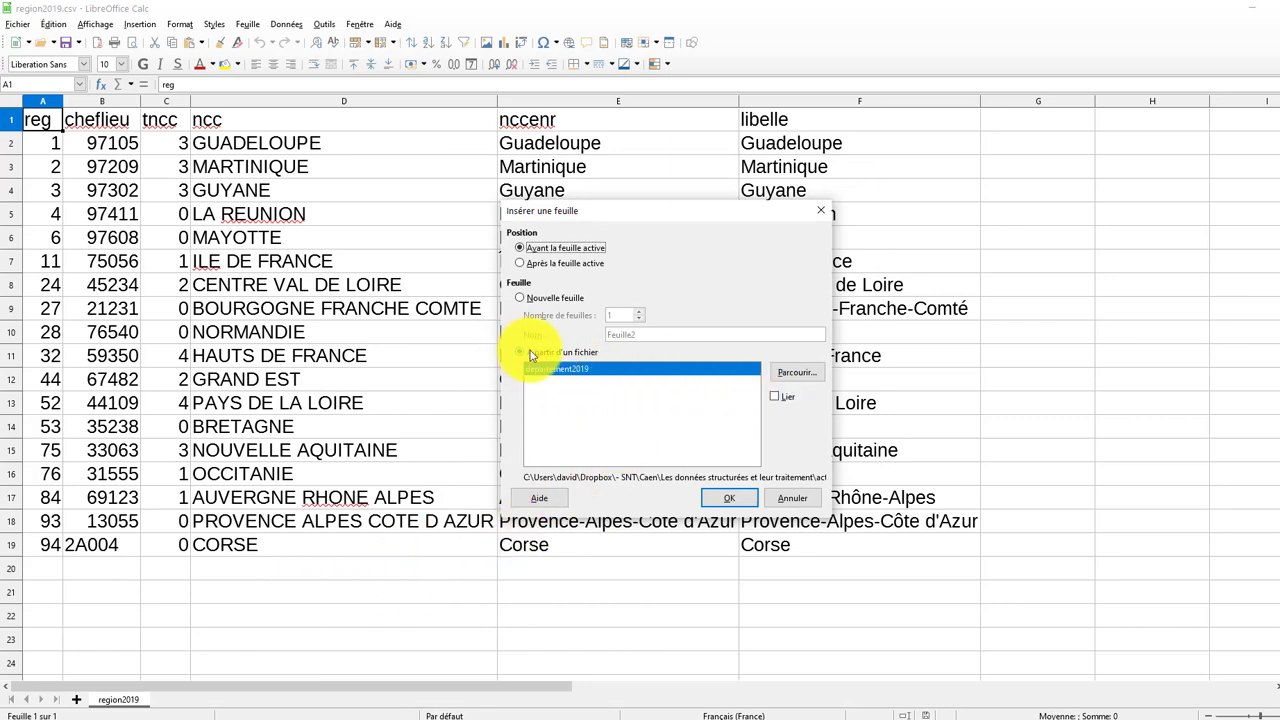
left_click(550, 266)
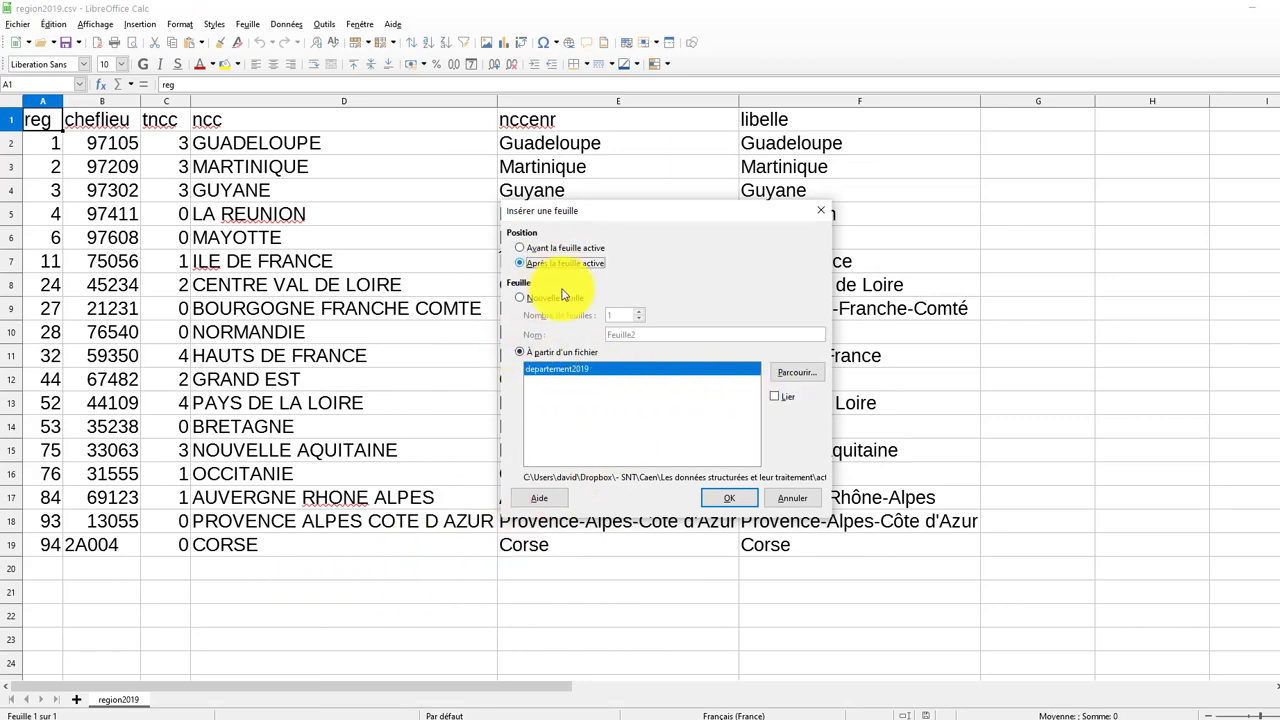
left_click(731, 498)
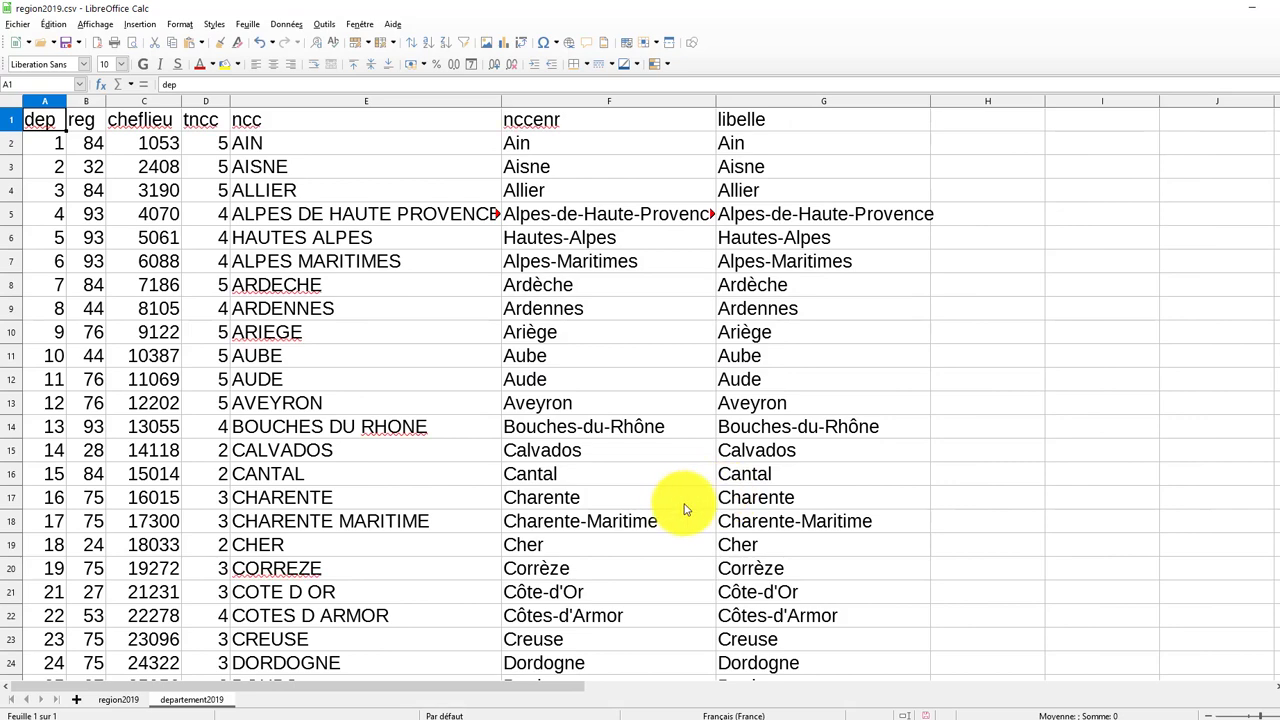
Insert villes_france.csv as a new sheet after the departement2019 sheet, with the preset text import options.
left_click(115, 700)
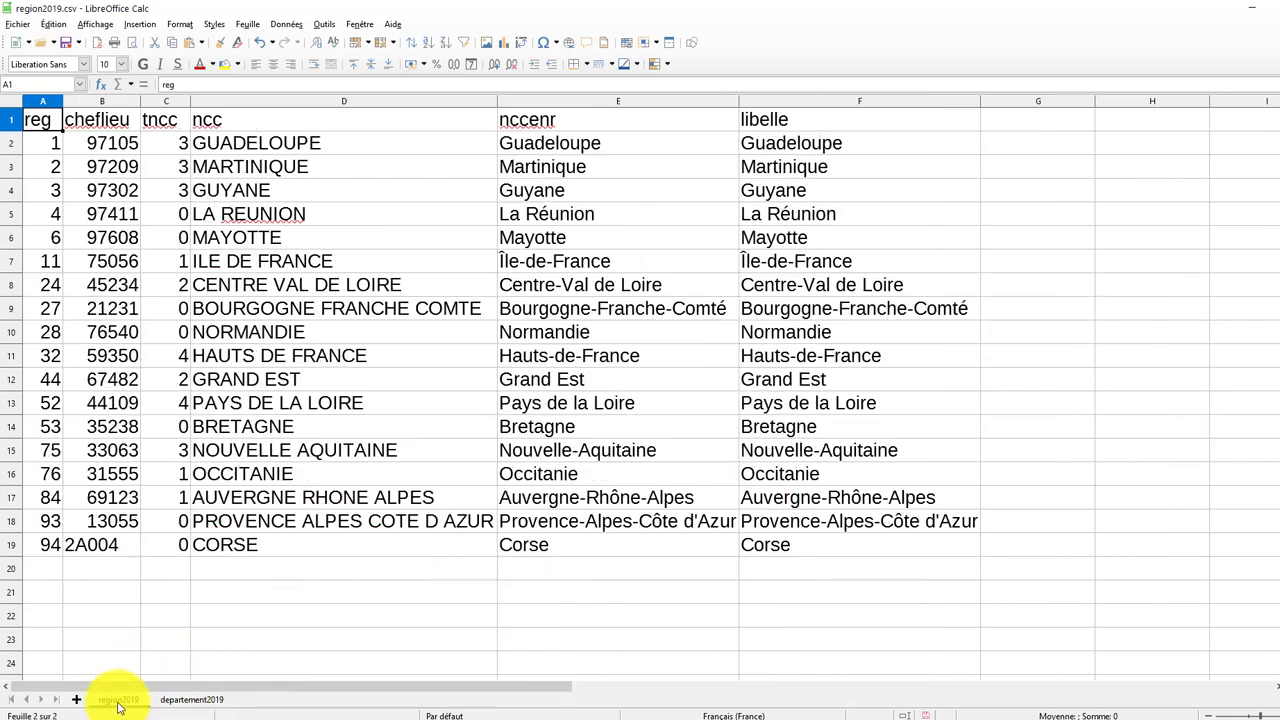
left_click(192, 700)
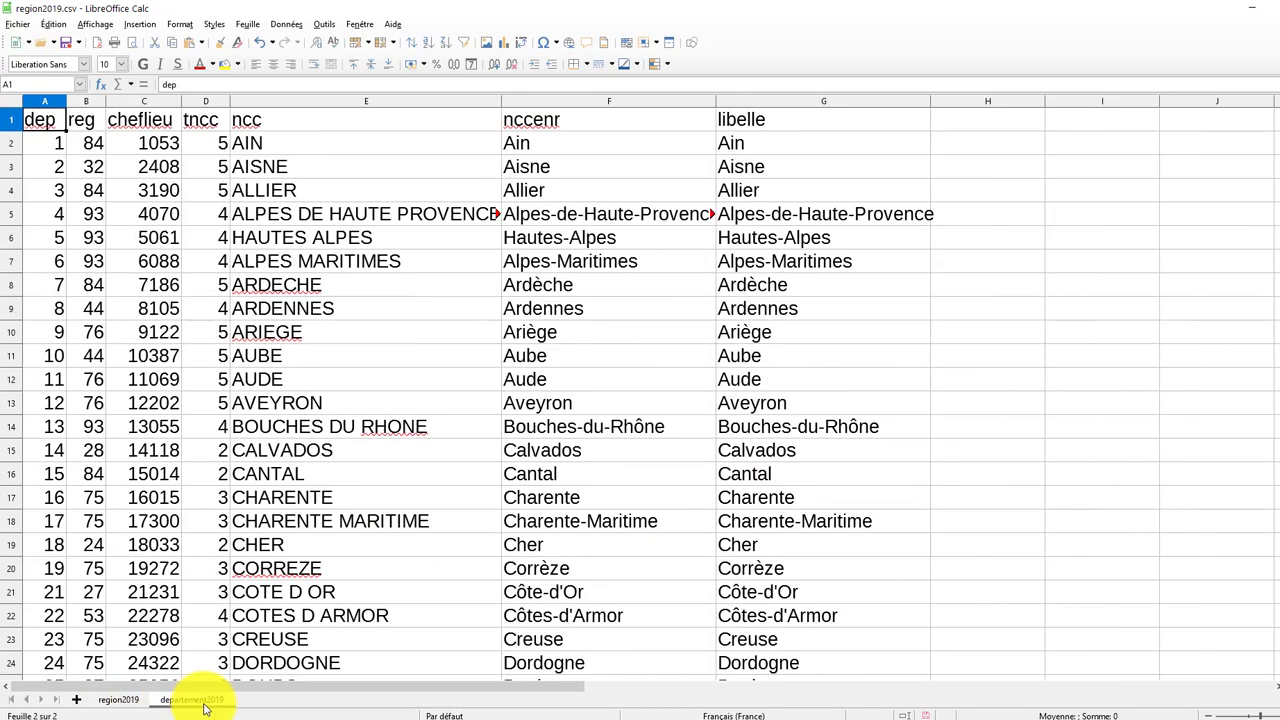
left_click(250, 24)
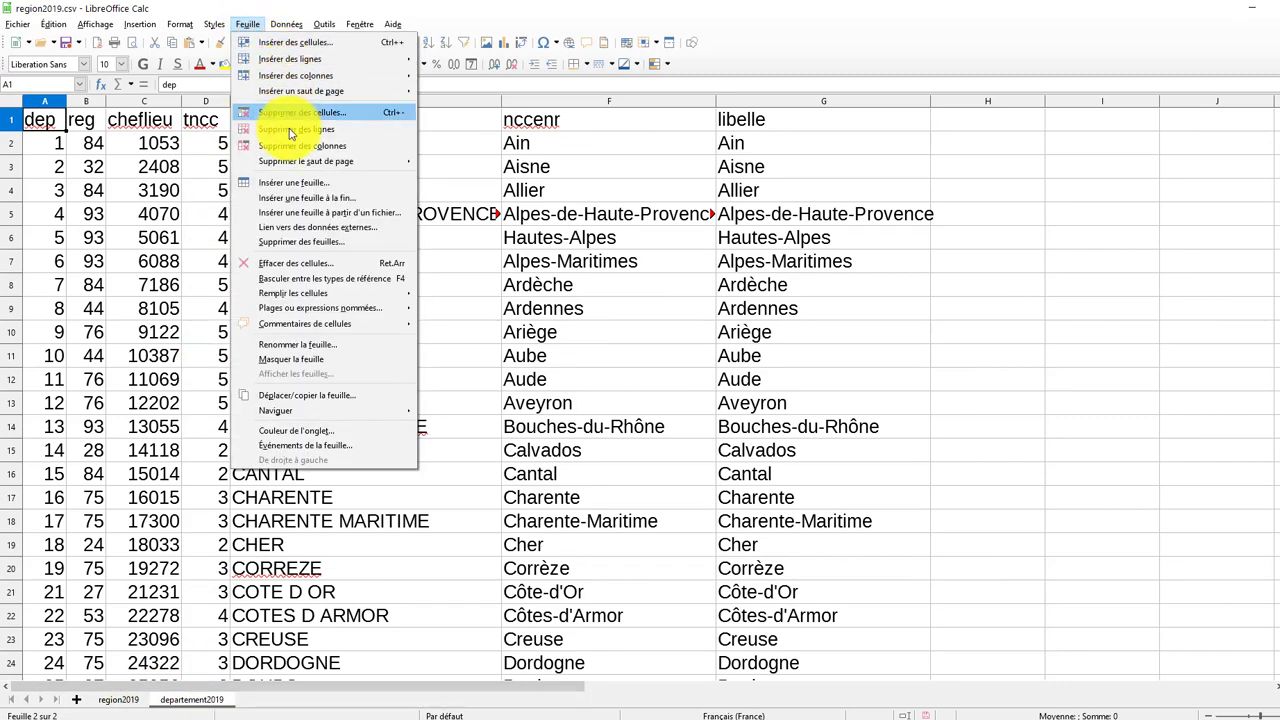
left_click(322, 213)
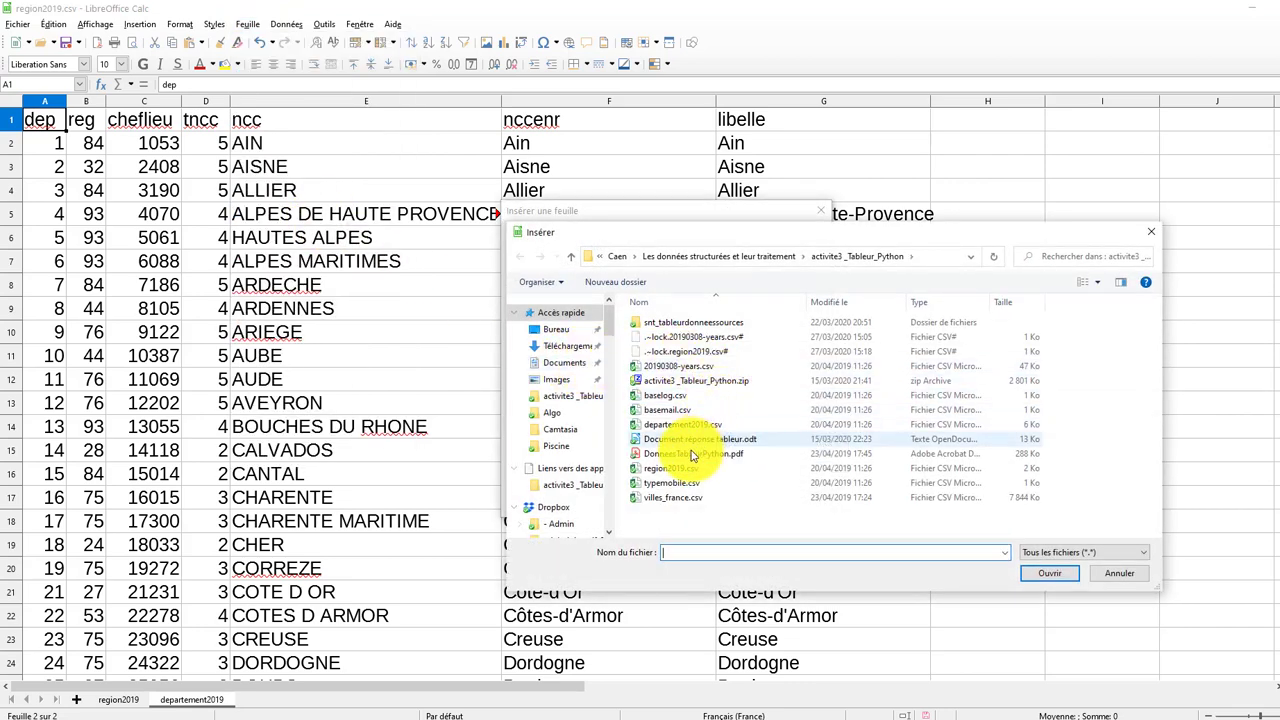
double_click(677, 505)
left_click(779, 543)
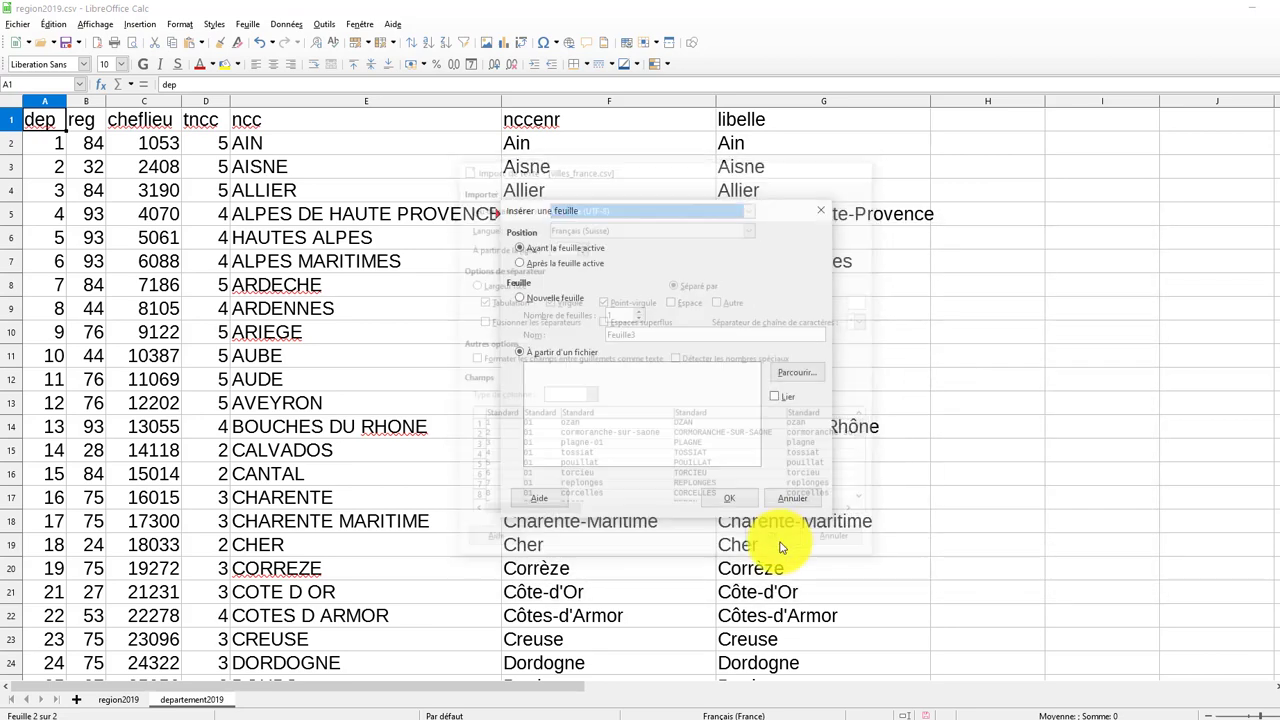
left_click(541, 265)
left_click(729, 498)
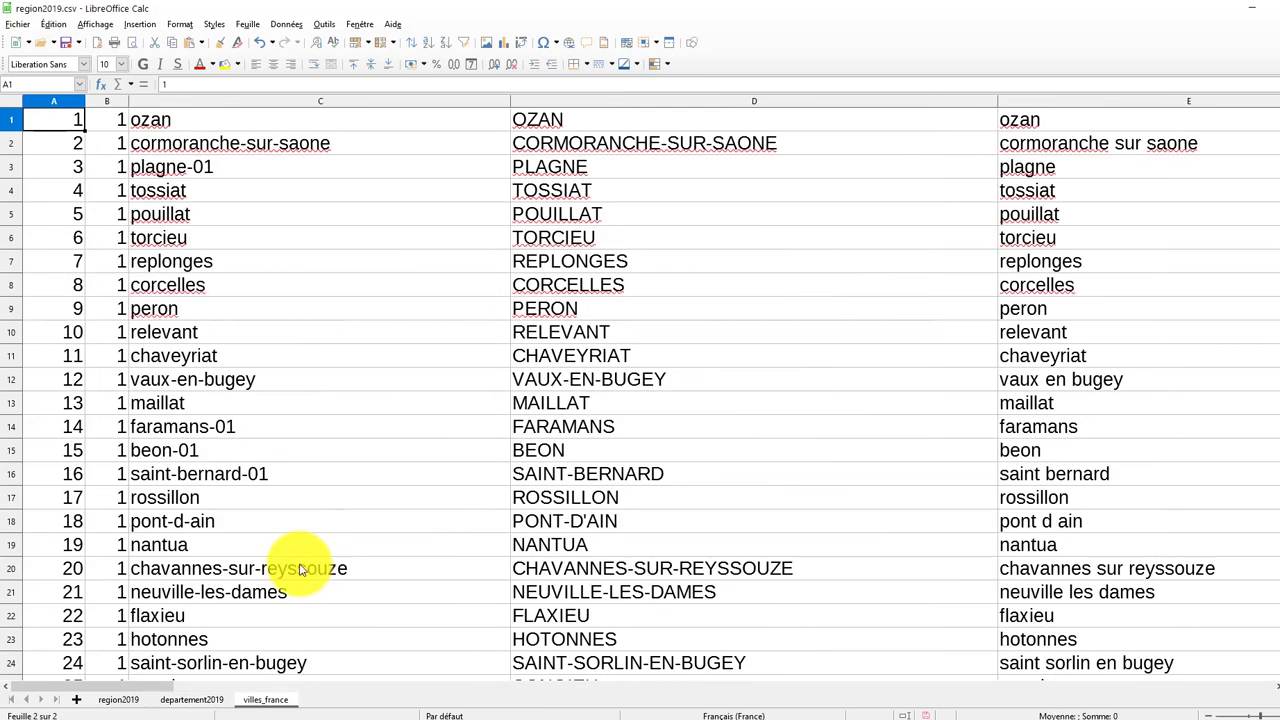
Check the departement2019, villes_france and region2019 sheets, and return to the worksheet PDF in Acrobat Reader.
left_click(197, 702)
left_click_drag(309, 701, 164, 708)
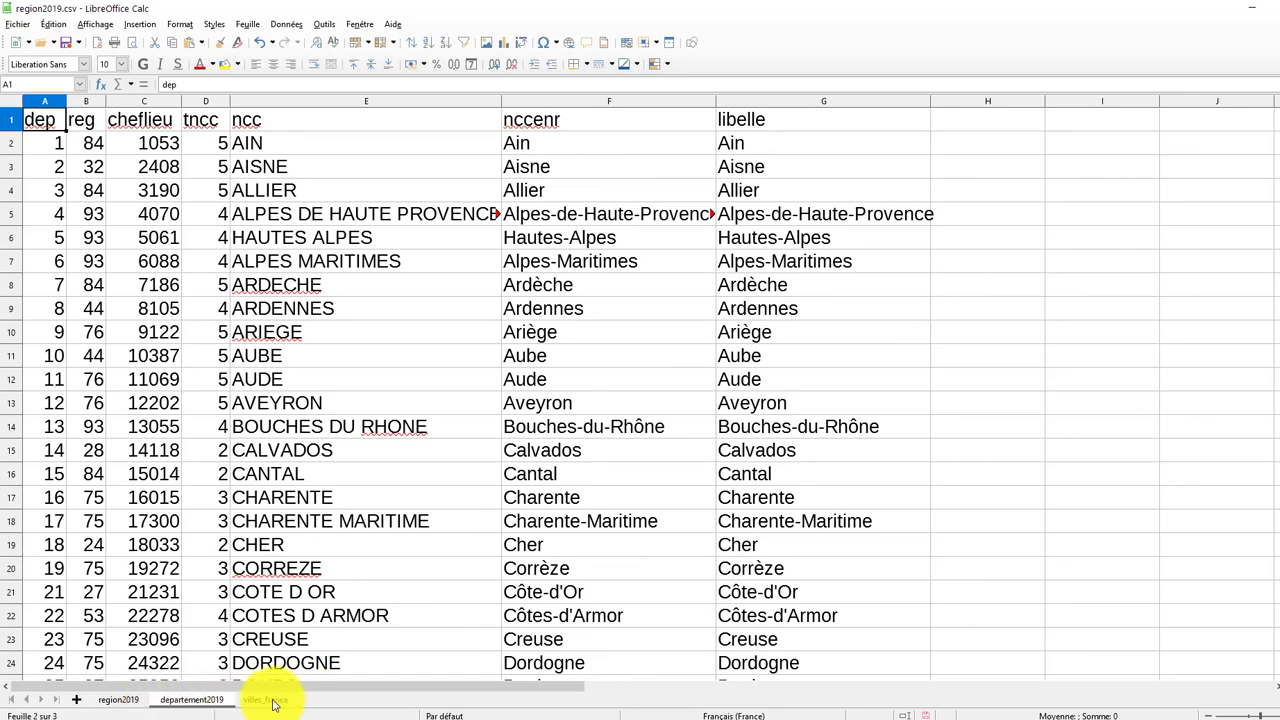
left_click(272, 705)
left_click(188, 700)
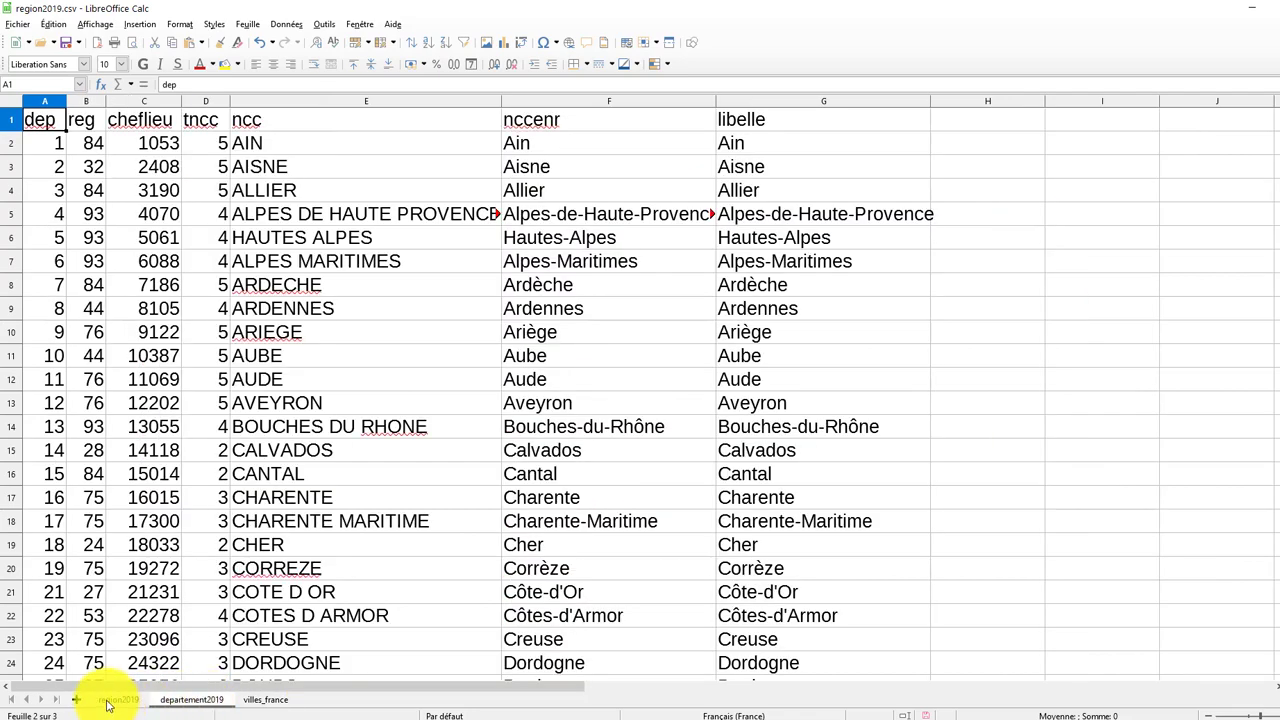
left_click(112, 702)
key("alt+Tab")
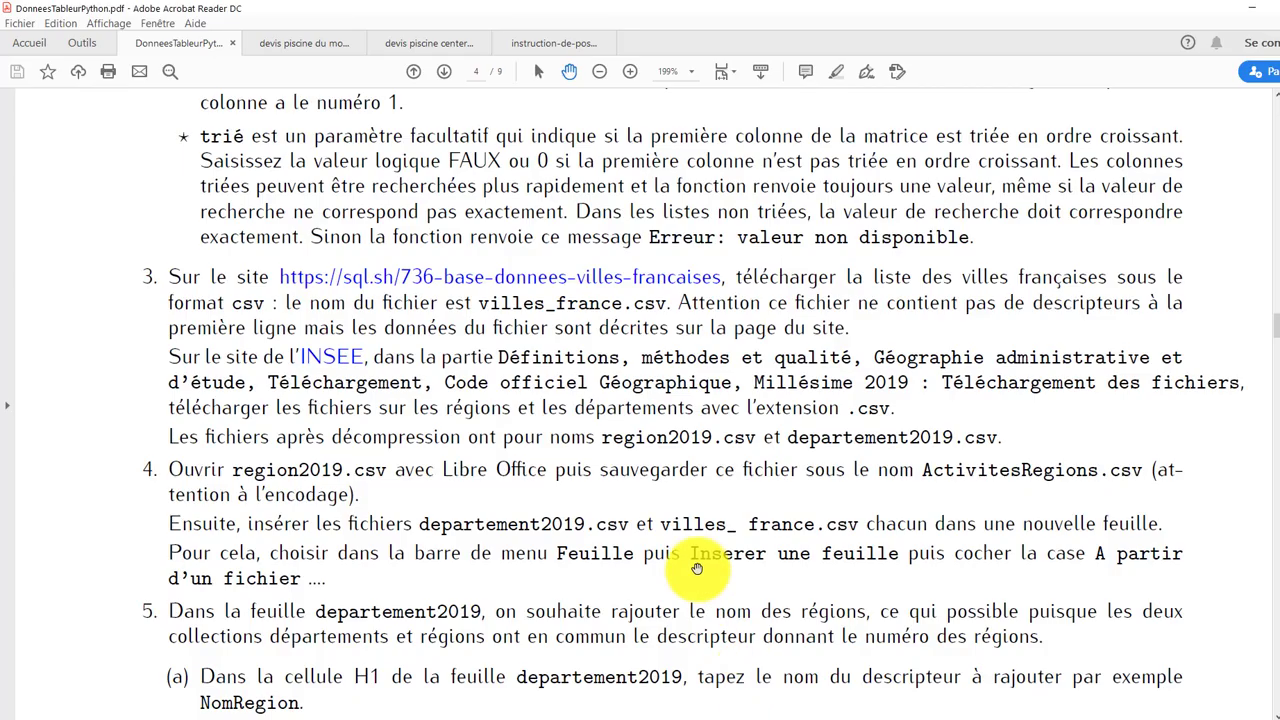
Read question 5 of the worksheet and compare the reg column in the region2019 and departement2019 sheets of the Calc document.
scroll(271, 571, "down", 2)
scroll(300, 545, "down", 1)
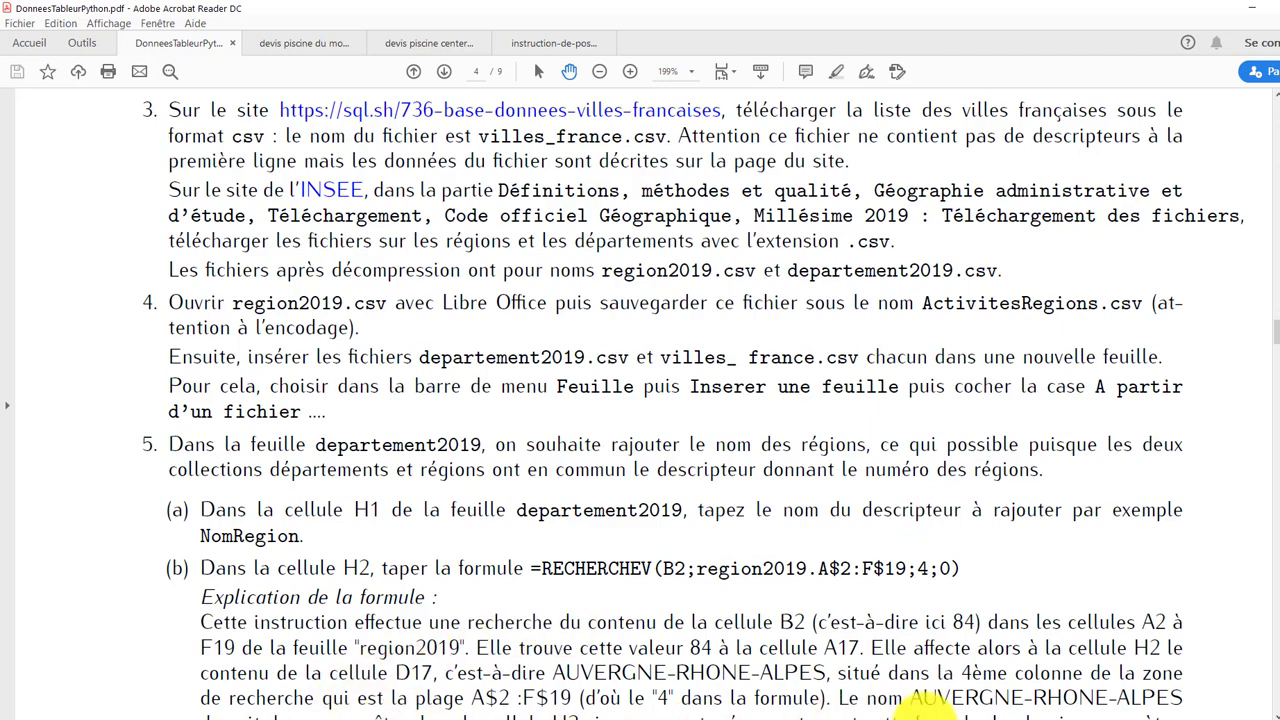
left_click(974, 718)
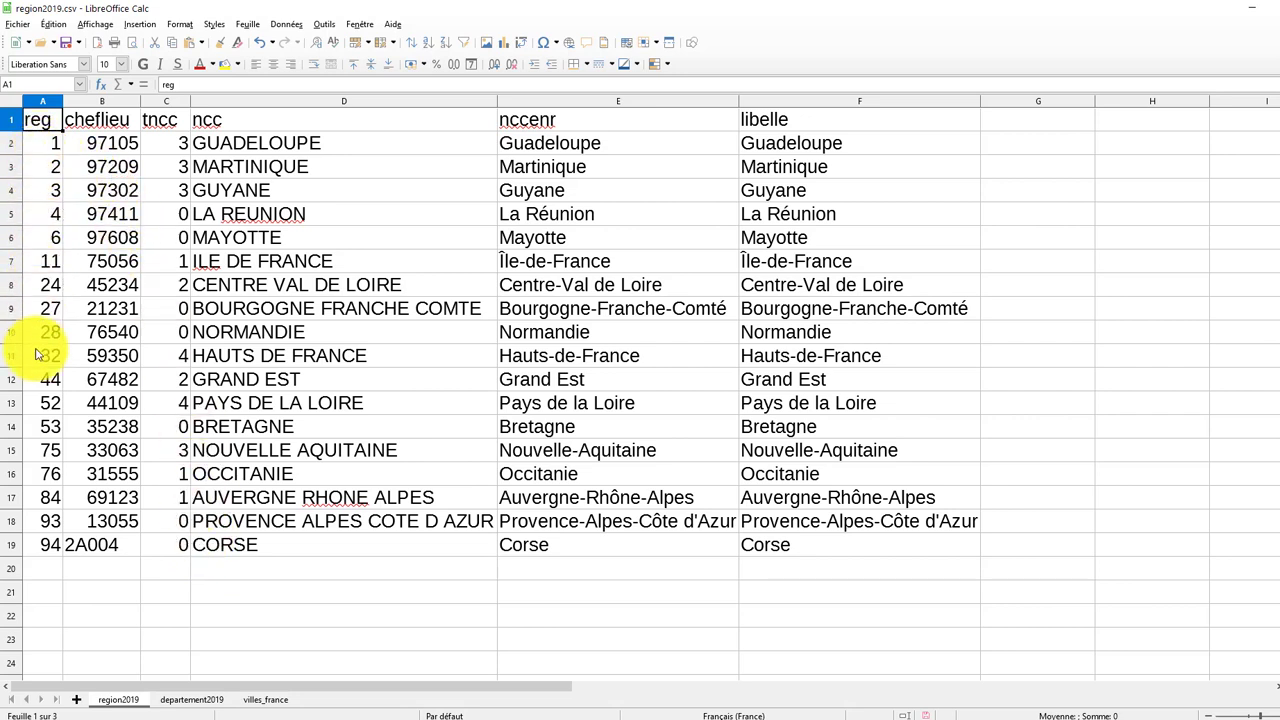
left_click(200, 700)
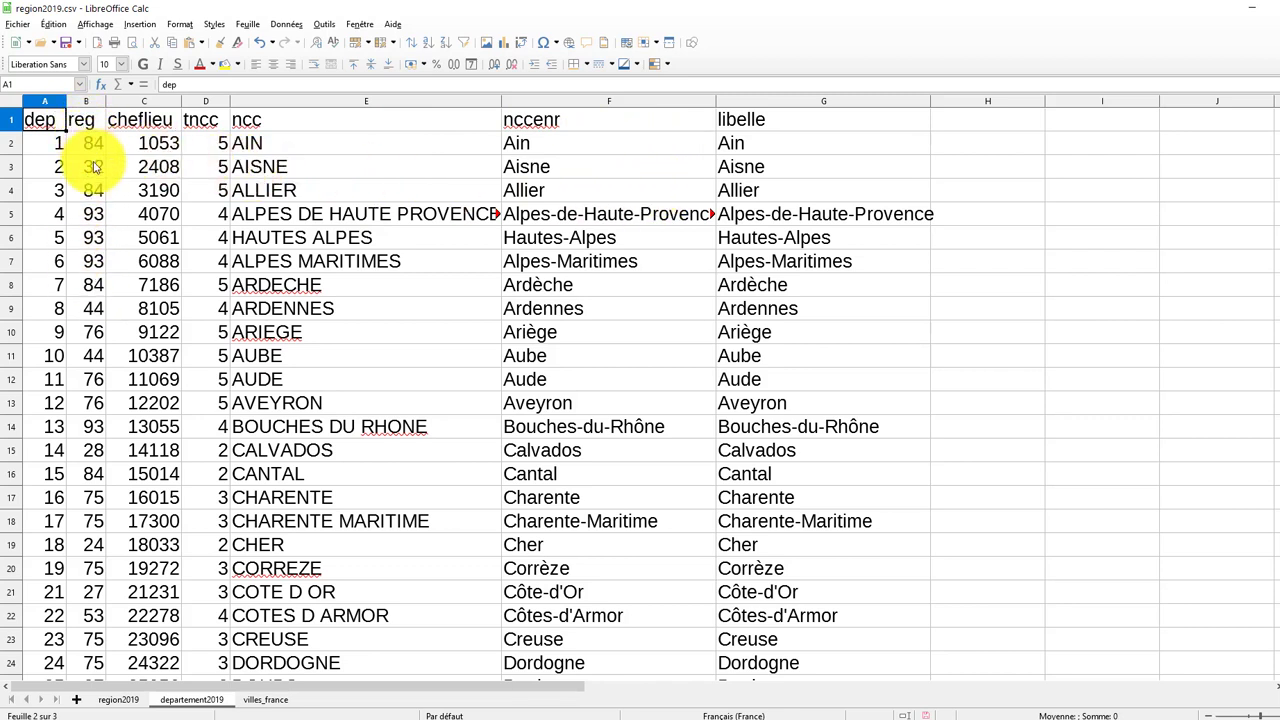
scroll(92, 265, "down", 9)
scroll(84, 290, "down", 7)
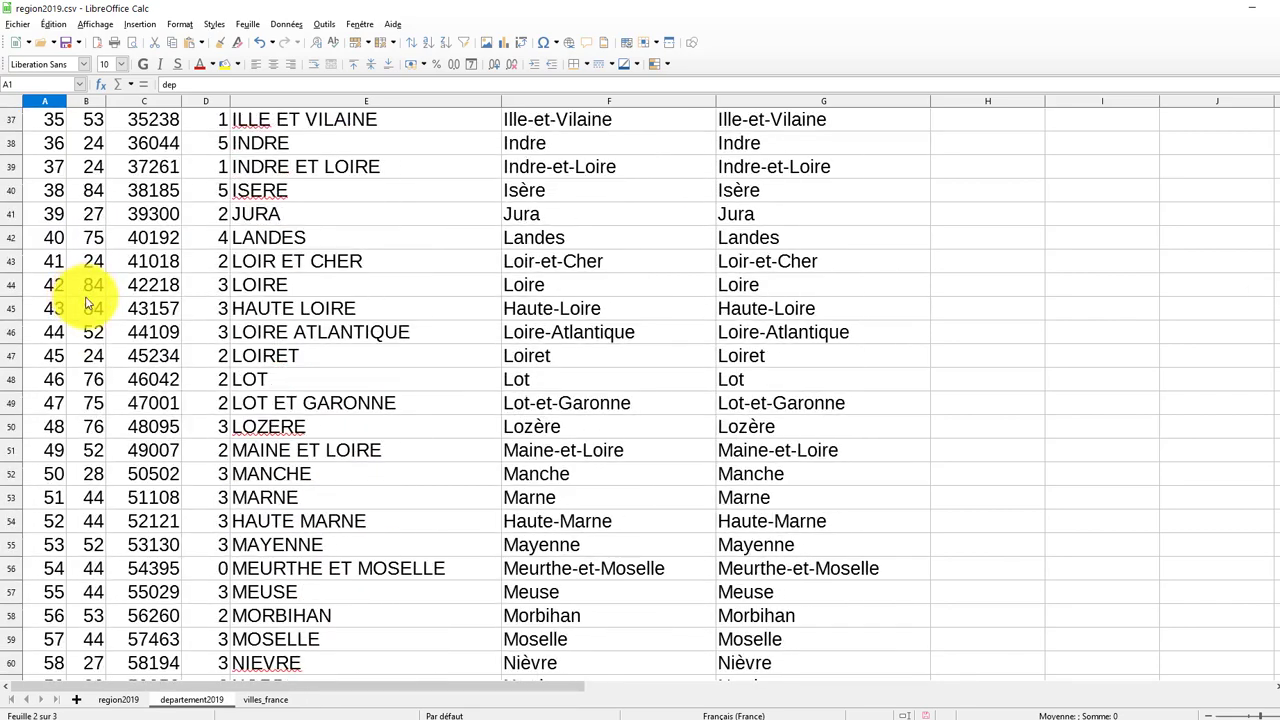
scroll(86, 312, "up", 10)
scroll(92, 300, "up", 6)
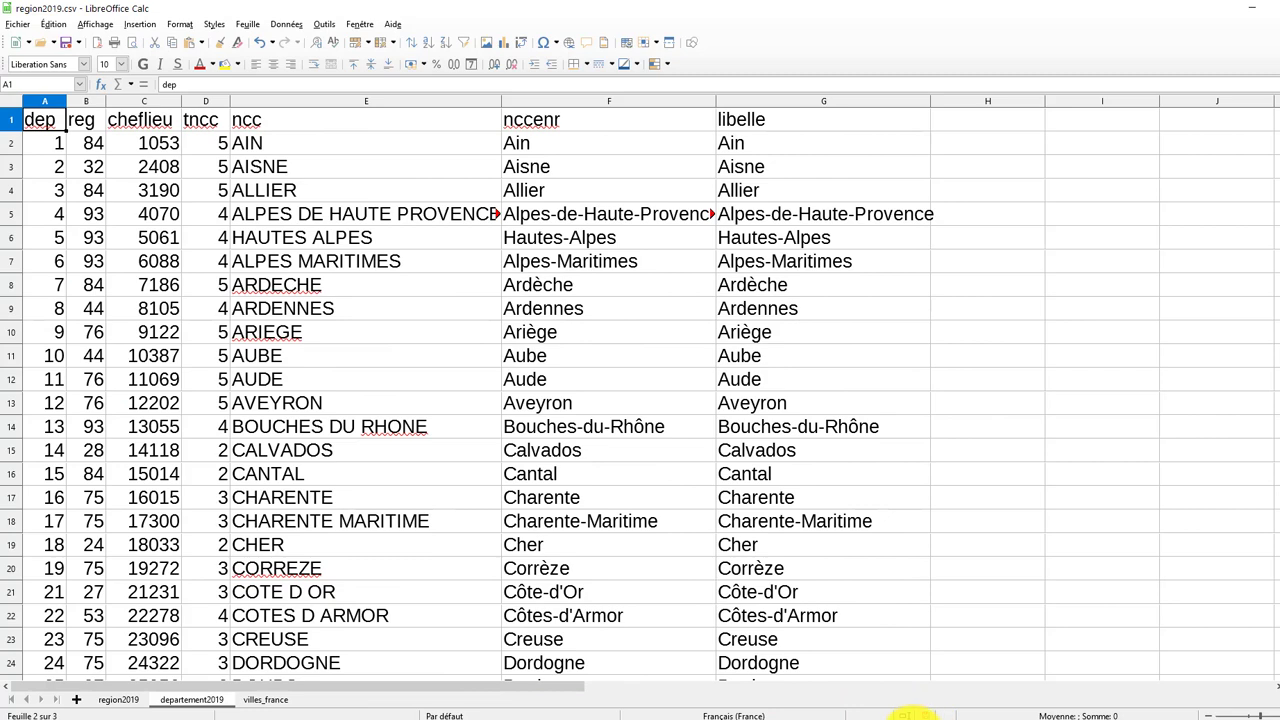
Check question 5(a) in the worksheet PDF and enter the header NomRegion in cell H1 of the departement2019 sheet.
mouse_move(912, 714)
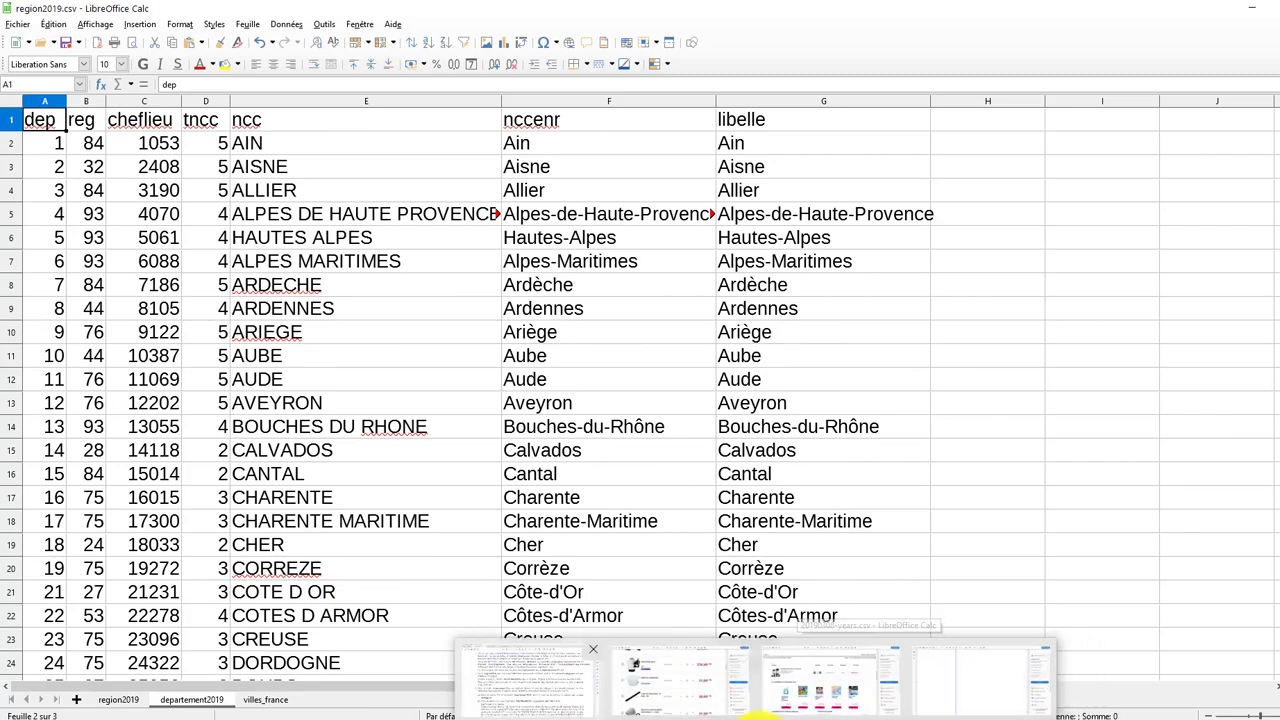
left_click(718, 673)
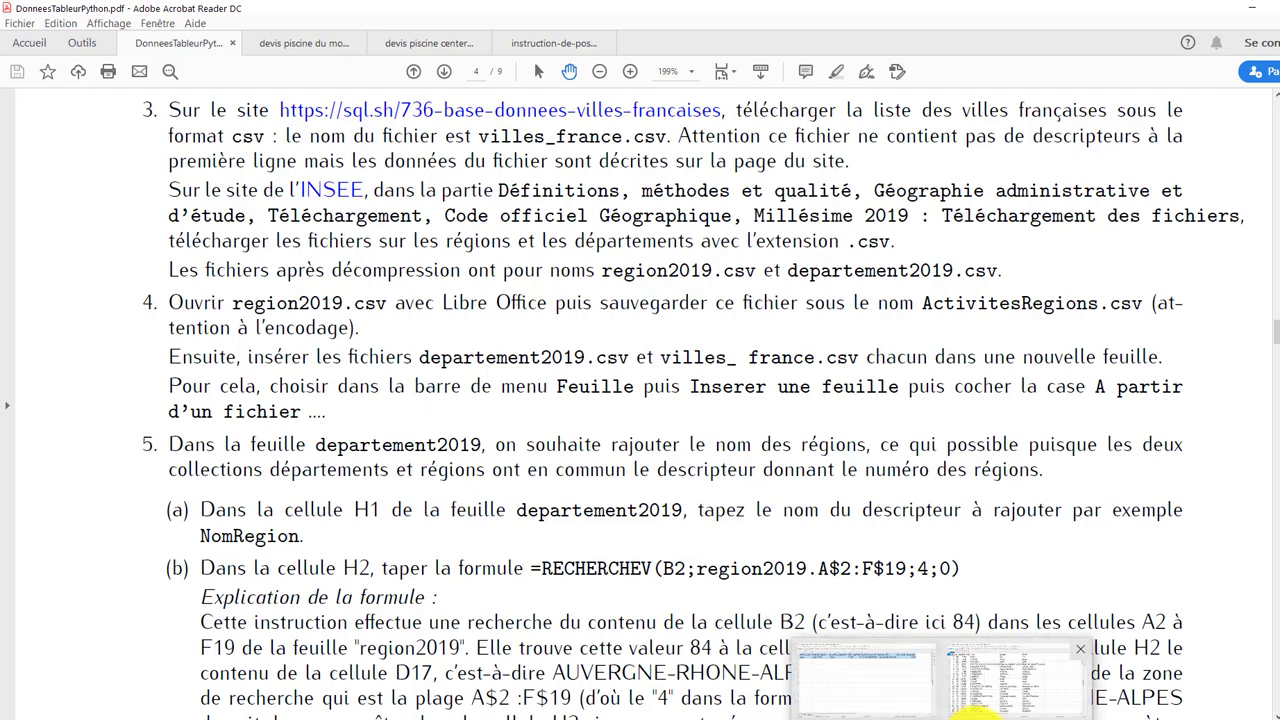
left_click(975, 705)
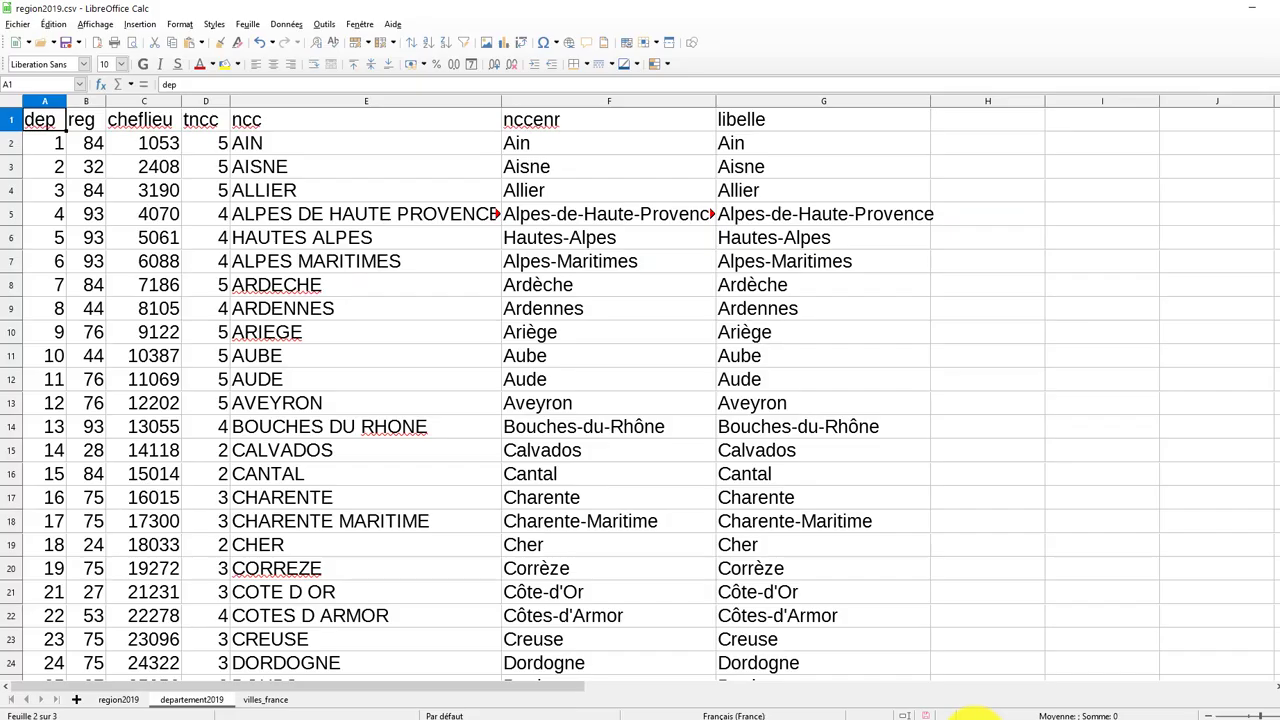
left_click(977, 121)
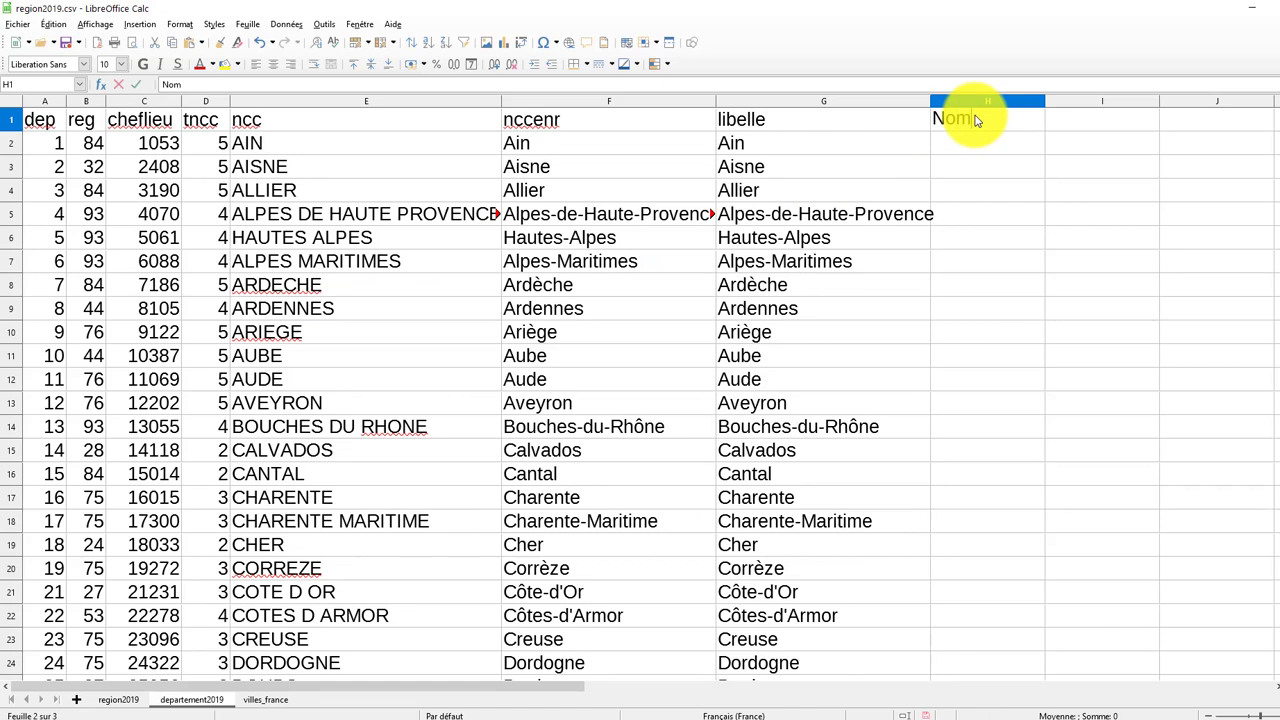
key("Return")
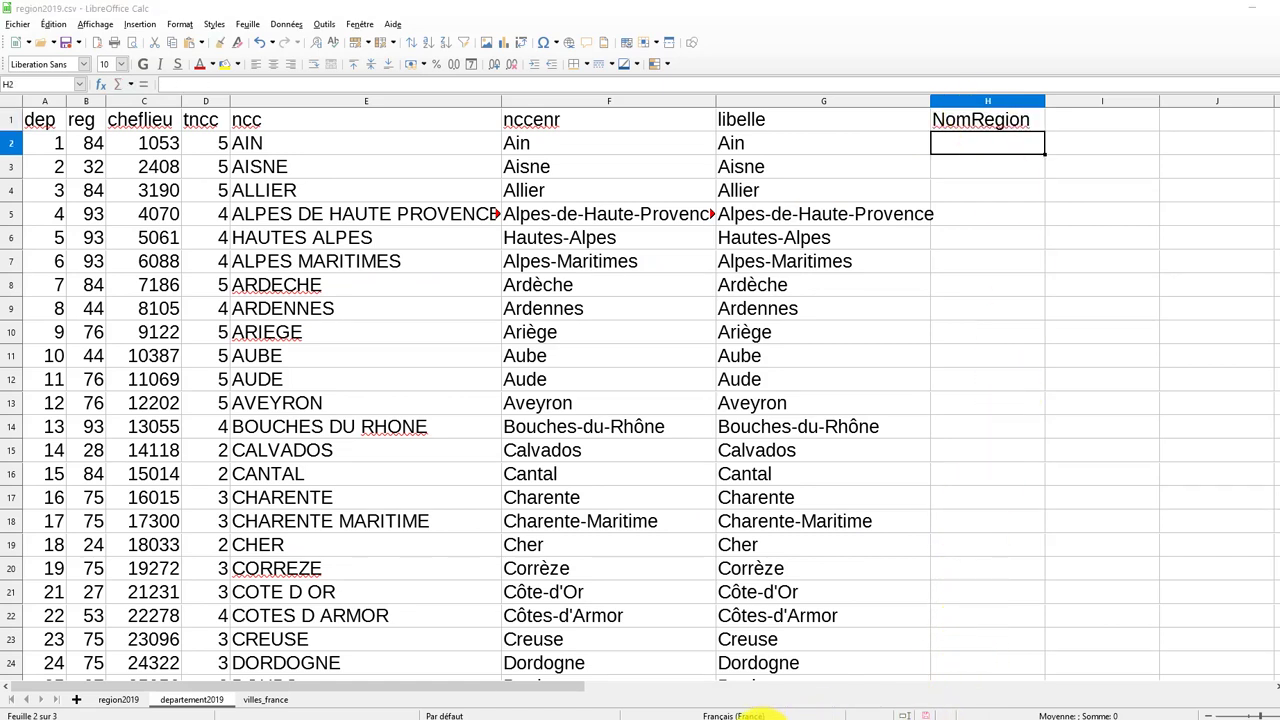
Copy the formula =RECHERCHEV(B2;region2019.A$2:F$19;4;0) from the worksheet PDF into cell H2 of the departement2019 sheet.
left_click(765, 719)
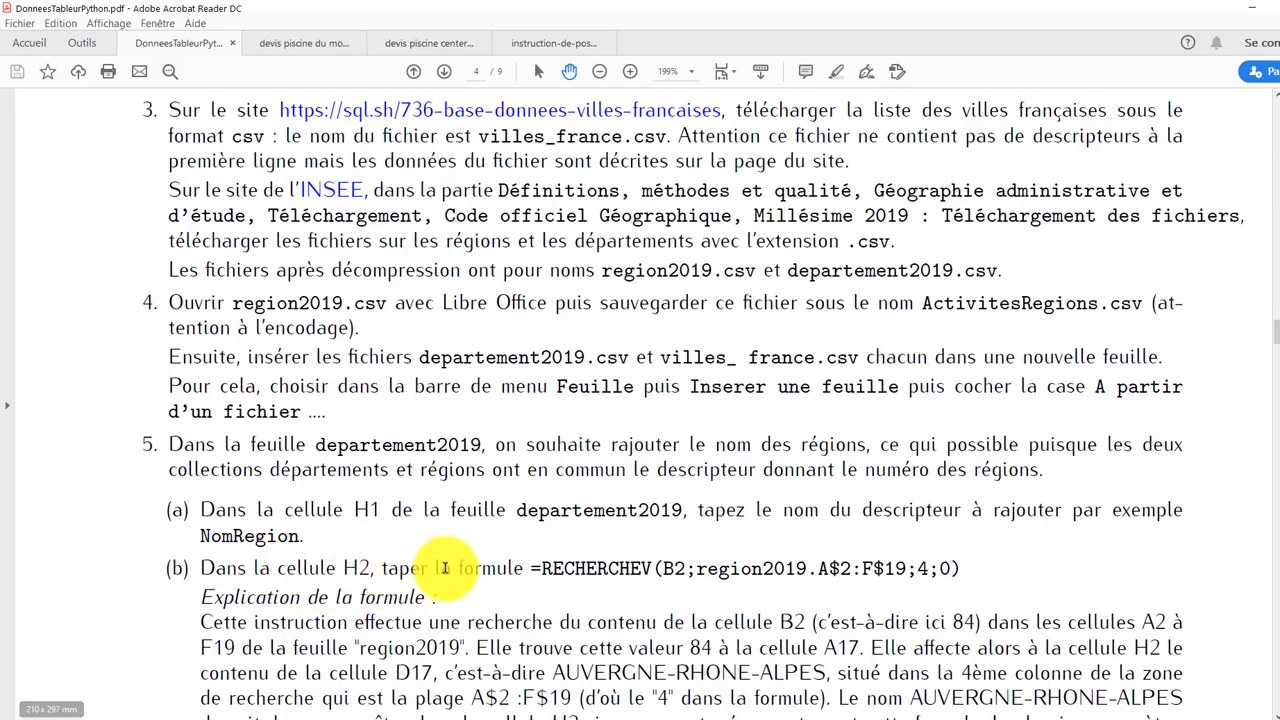
left_click_drag(530, 567, 953, 567)
key("ctrl+c")
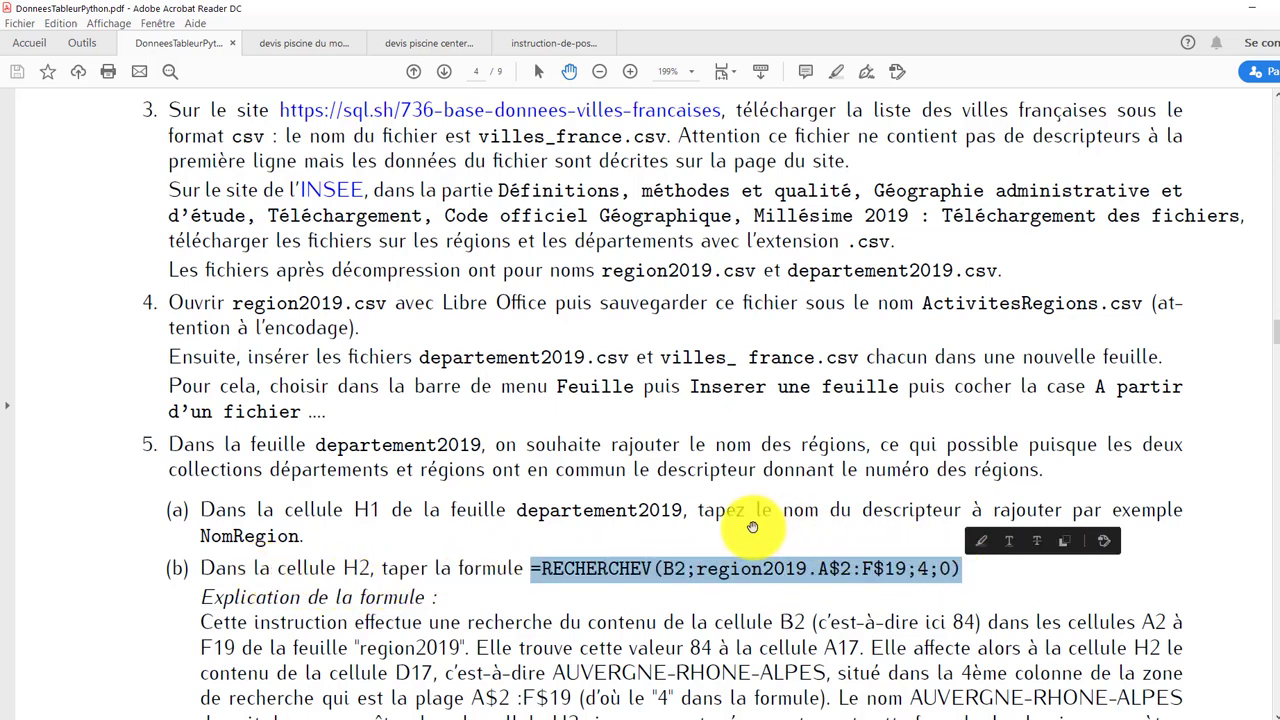
key("alt+Tab")
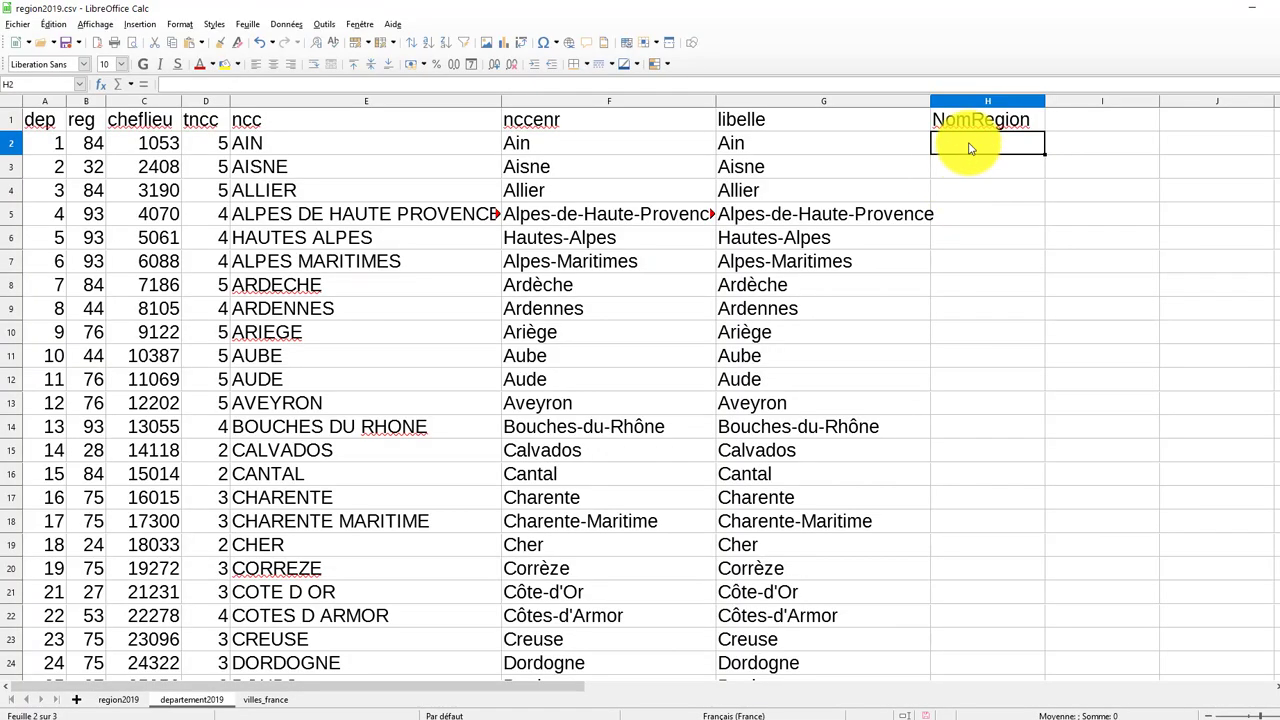
key("ctrl+v")
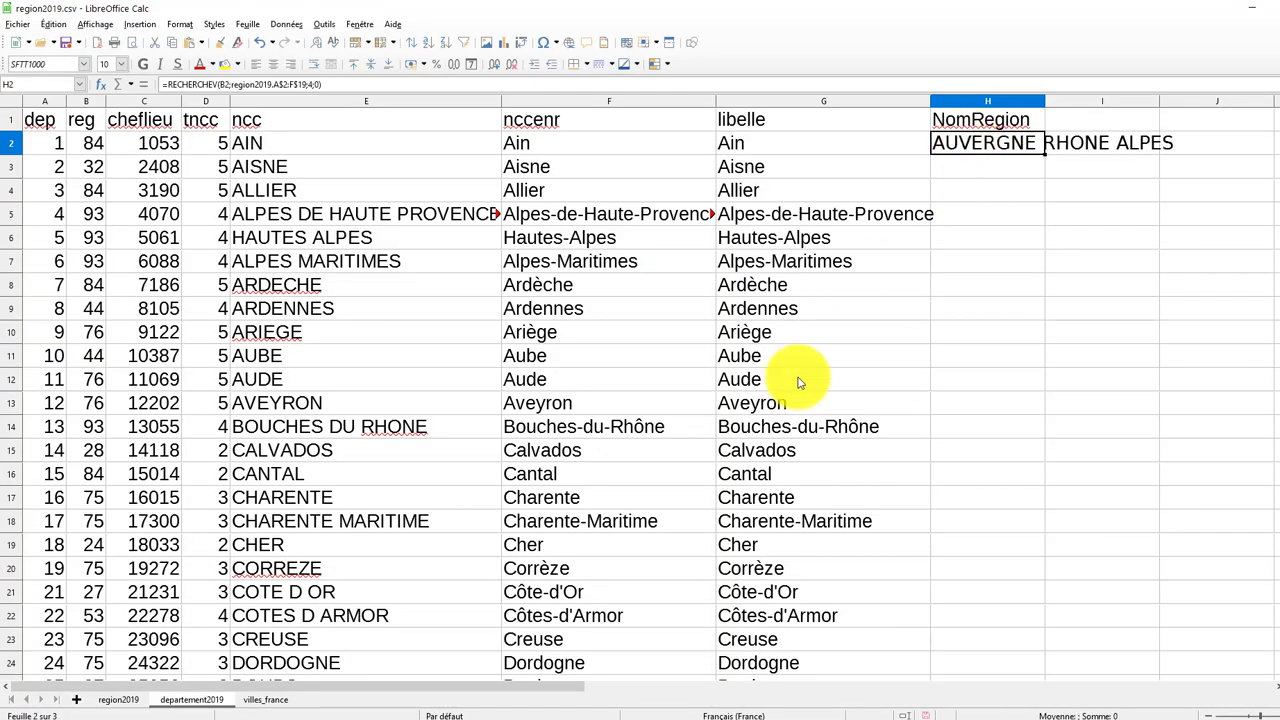
key("Down")
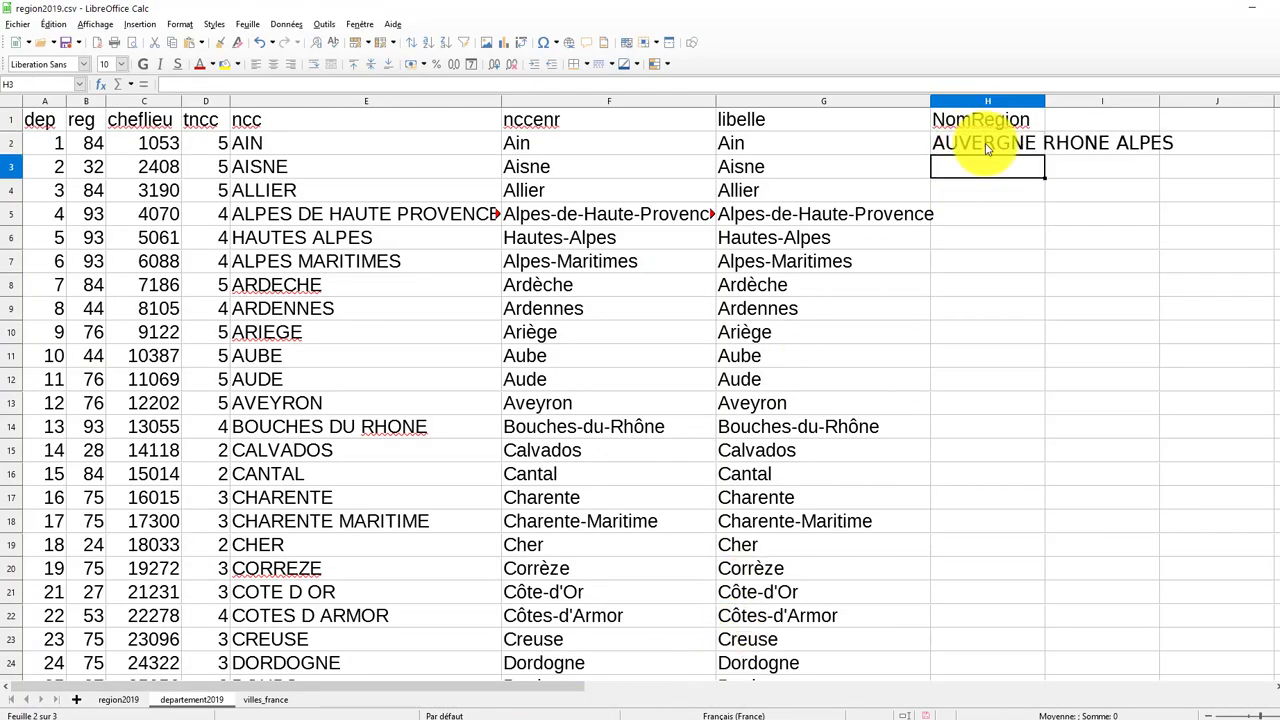
Fill the RECHERCHEV formula from H2 down the NomRegion column to H102 and review the filled rows.
left_click(1038, 145)
left_click_drag(1043, 155, 1021, 351)
scroll(1047, 432, "up", 20)
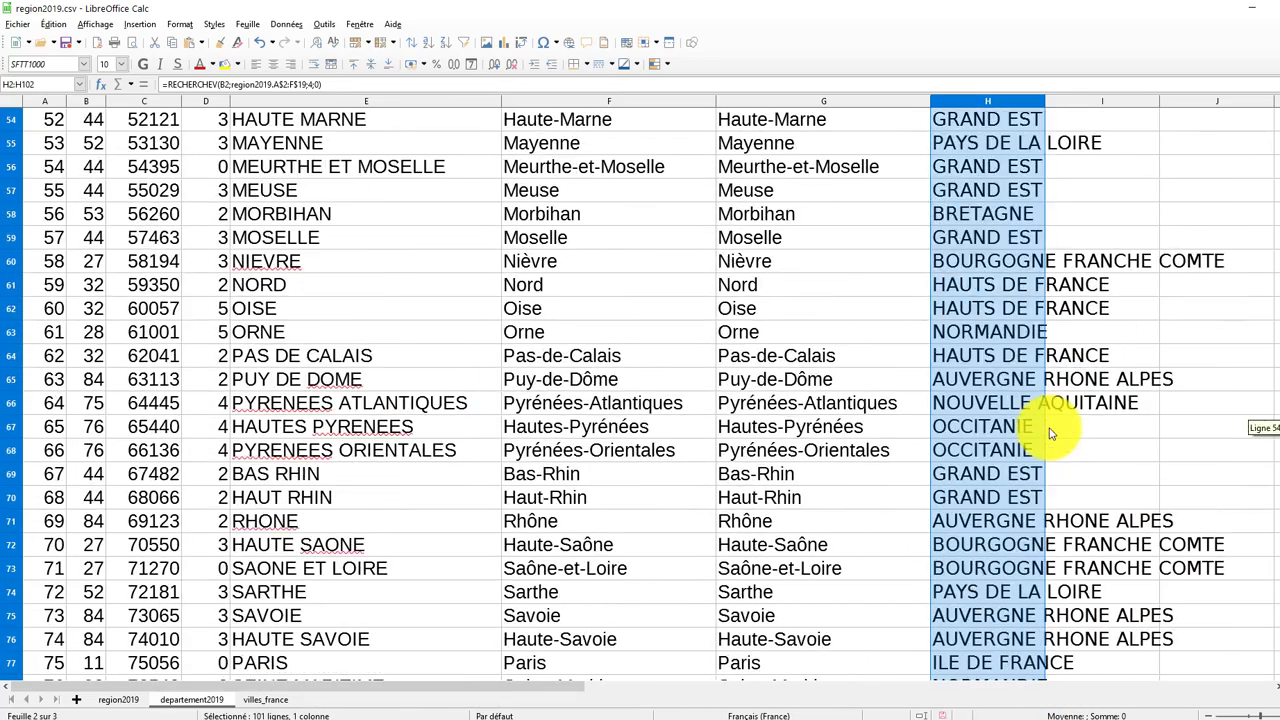
scroll(1047, 432, "up", 9)
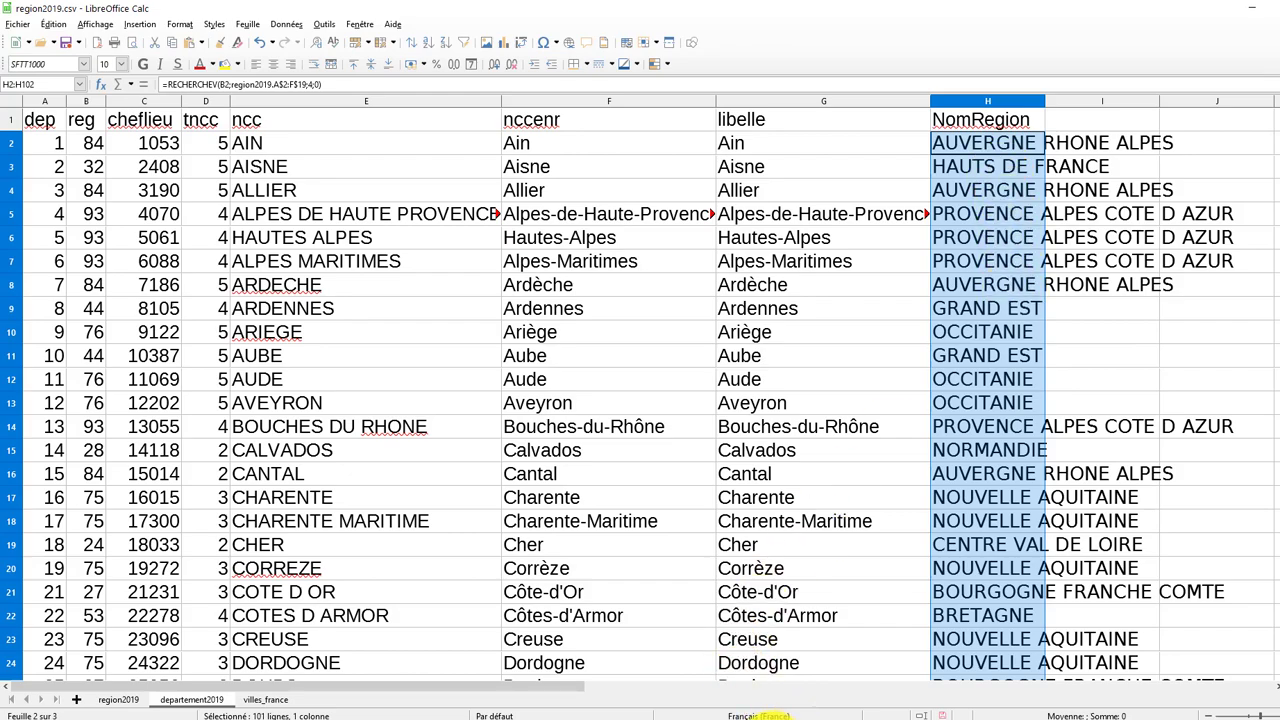
Read the explanation of the RECHERCHEV formula in the worksheet PDF, and return to the departement2019 sheet in Calc.
left_click(771, 719)
scroll(646, 450, "down", 3)
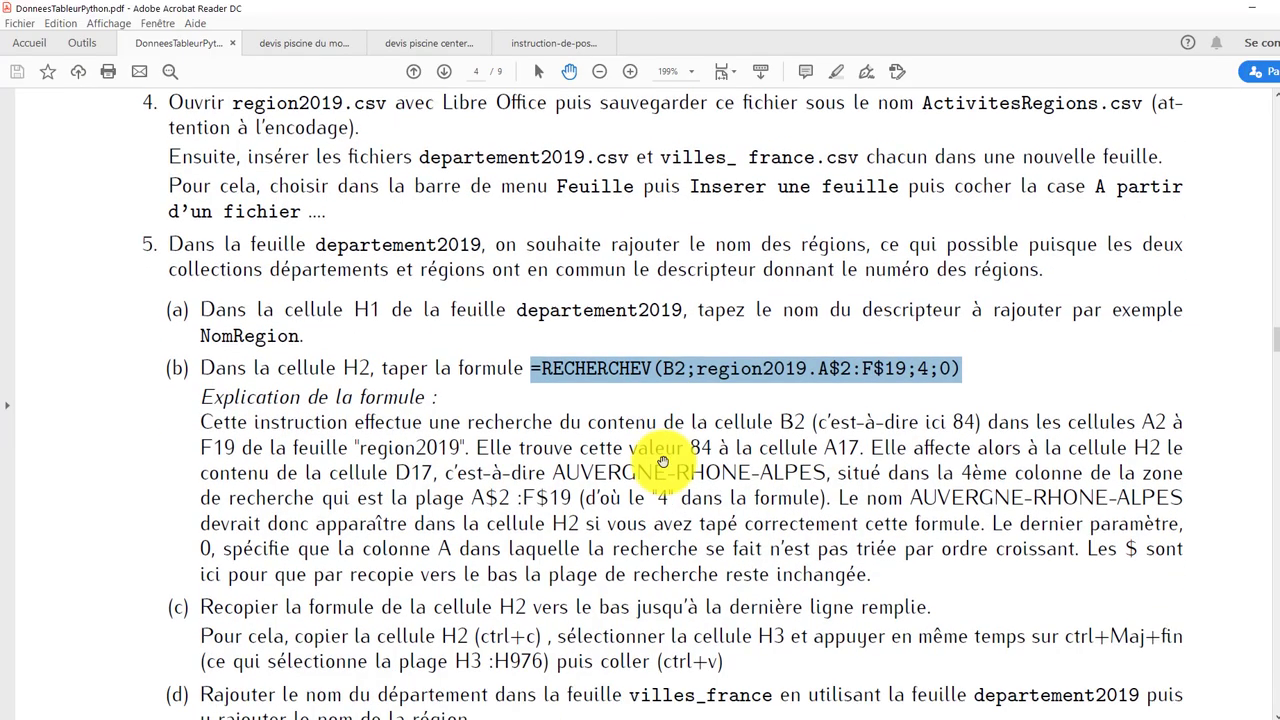
scroll(668, 470, "down", 2)
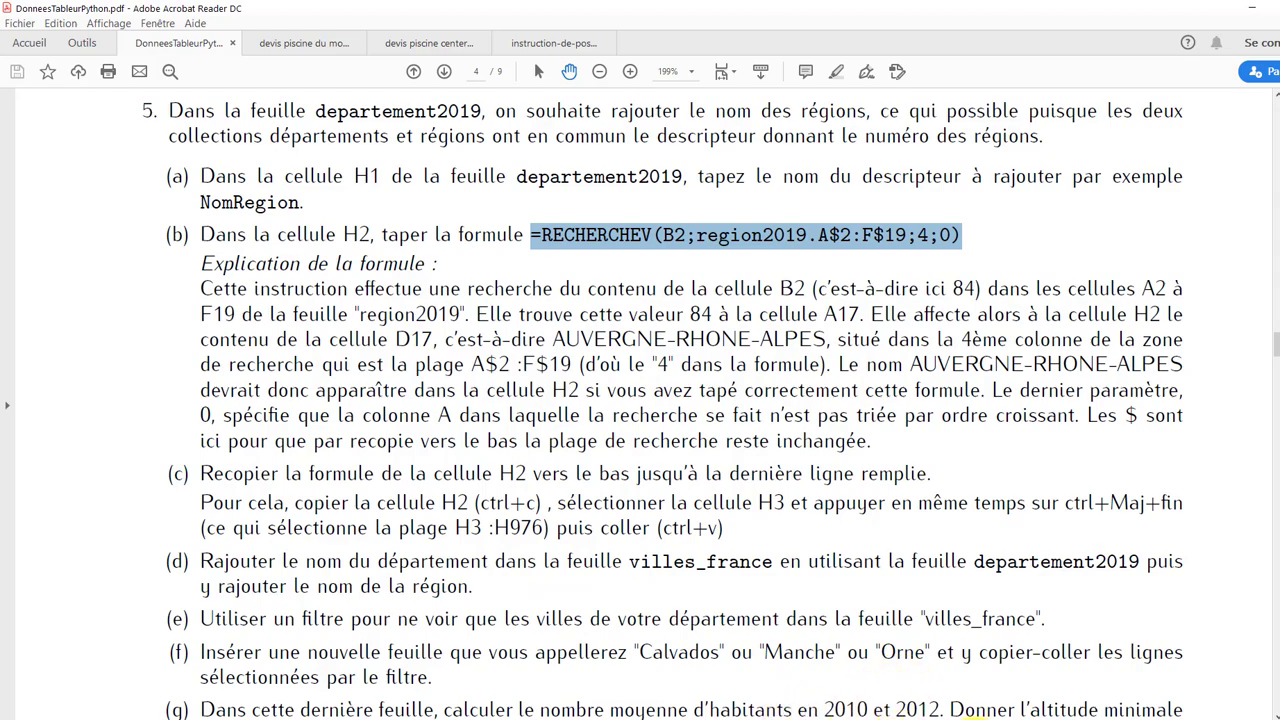
left_click(993, 719)
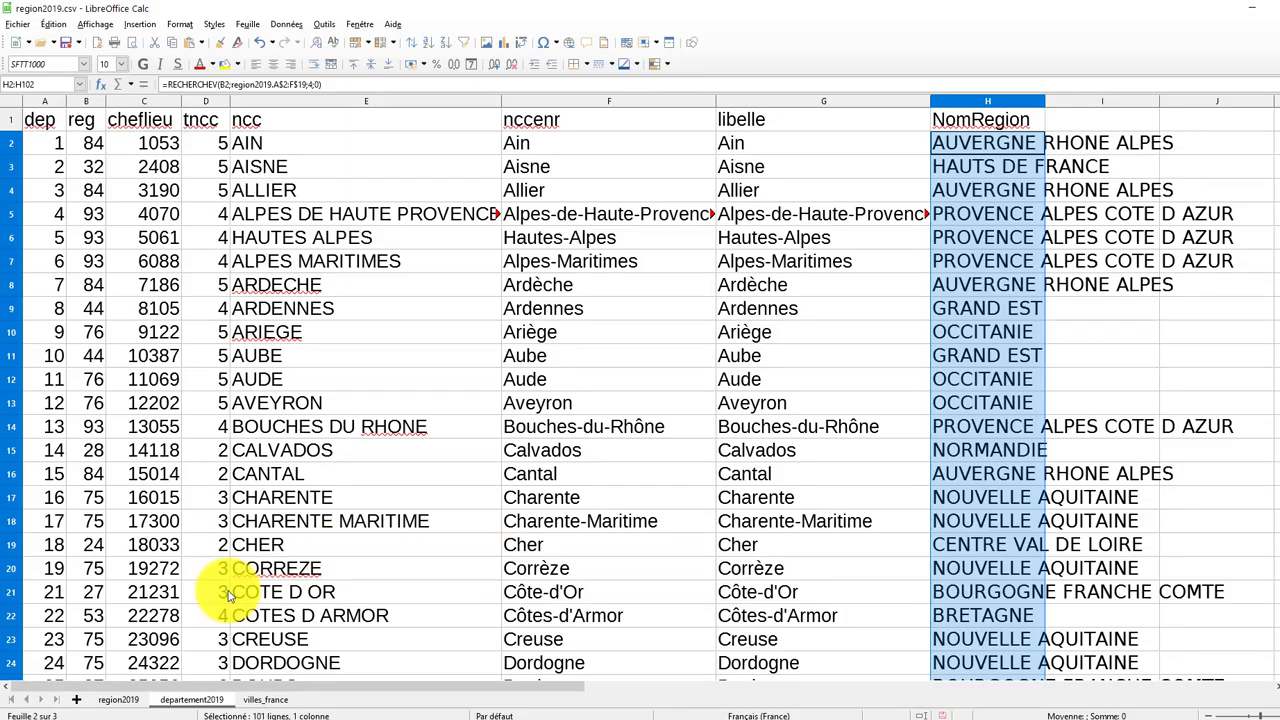
Examine the arguments of the RECHERCHEV formula in H2 of departement2019 and the lookup range it references in the region2019 sheet.
double_click(952, 141)
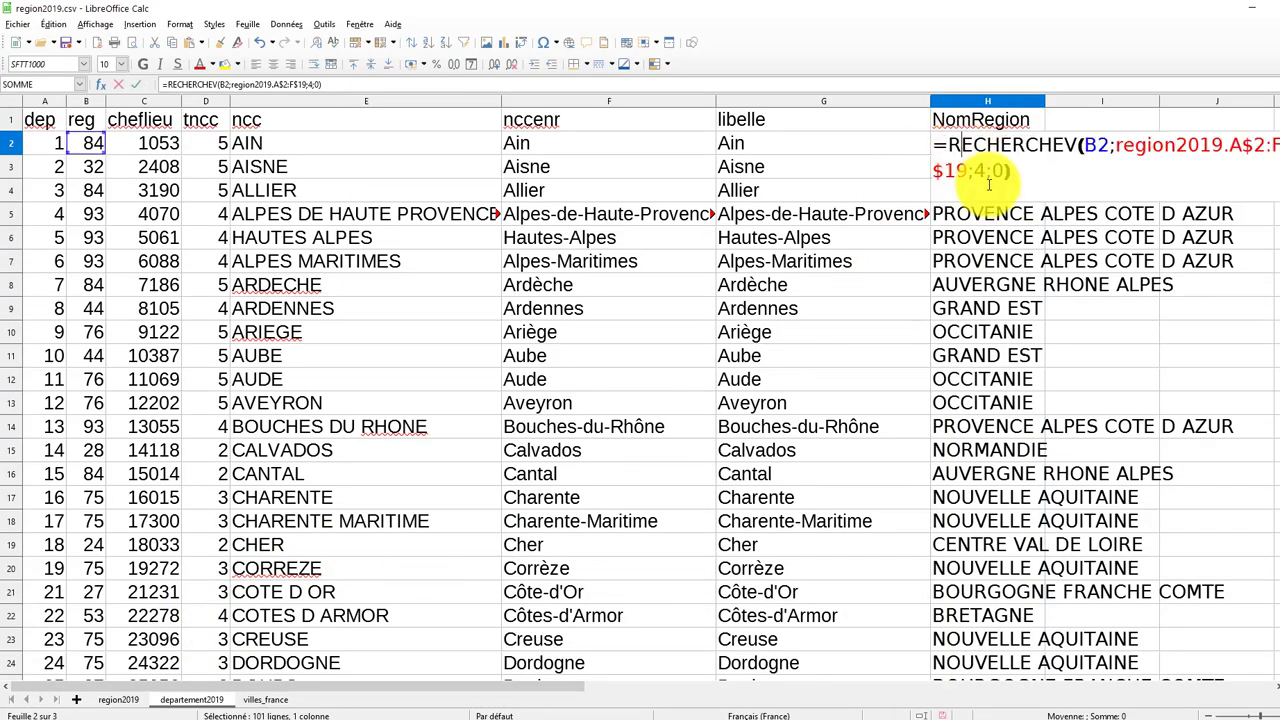
left_click_drag(531, 684, 787, 665)
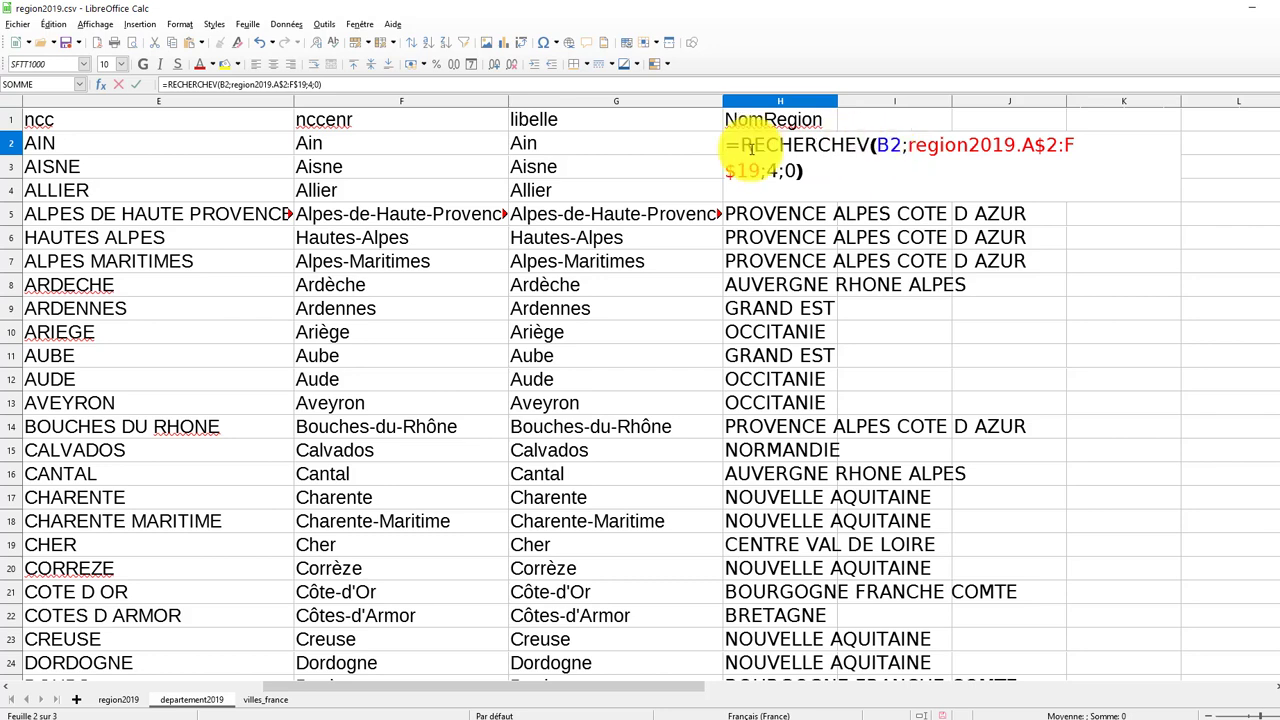
left_click_drag(566, 697, 286, 686)
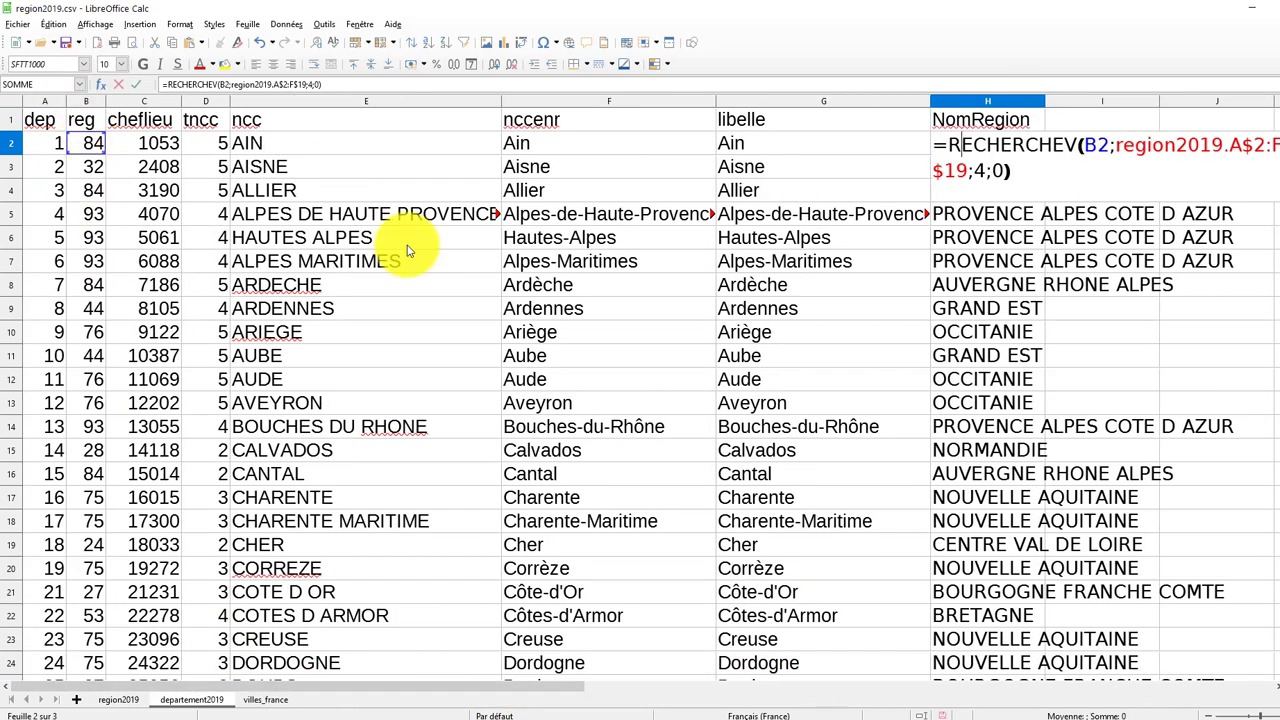
left_click_drag(493, 686, 800, 686)
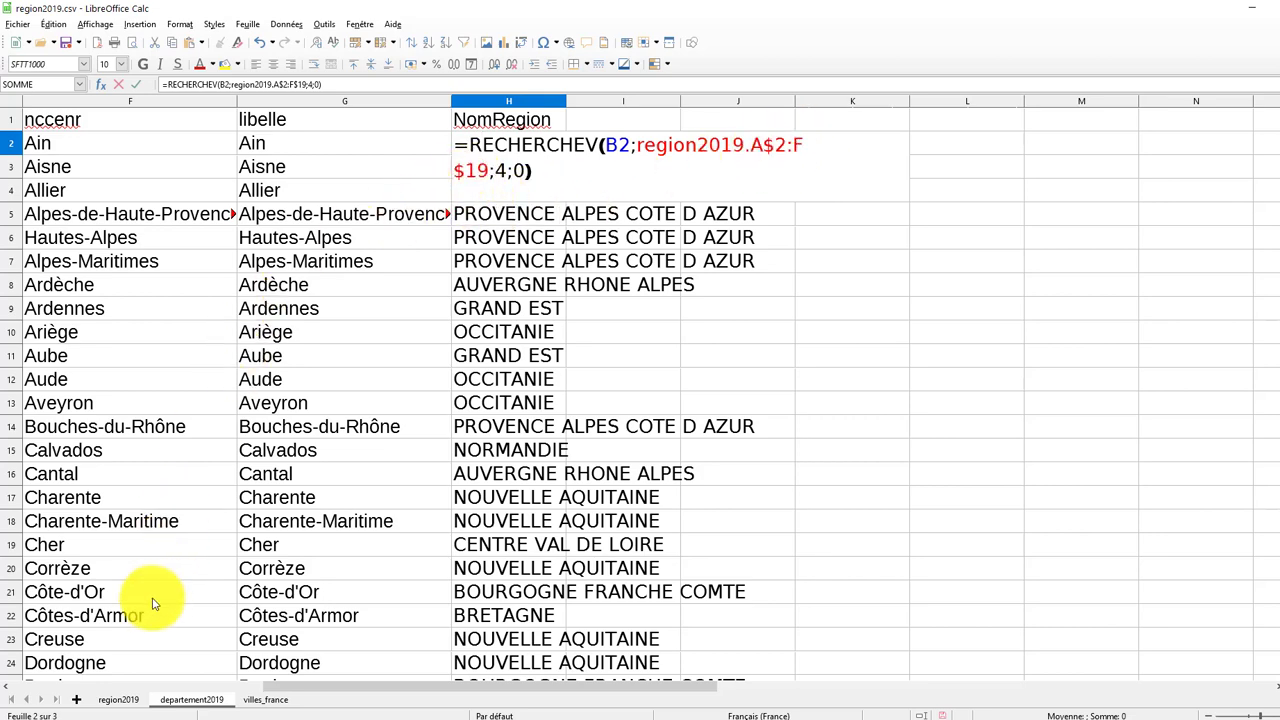
left_click(112, 699)
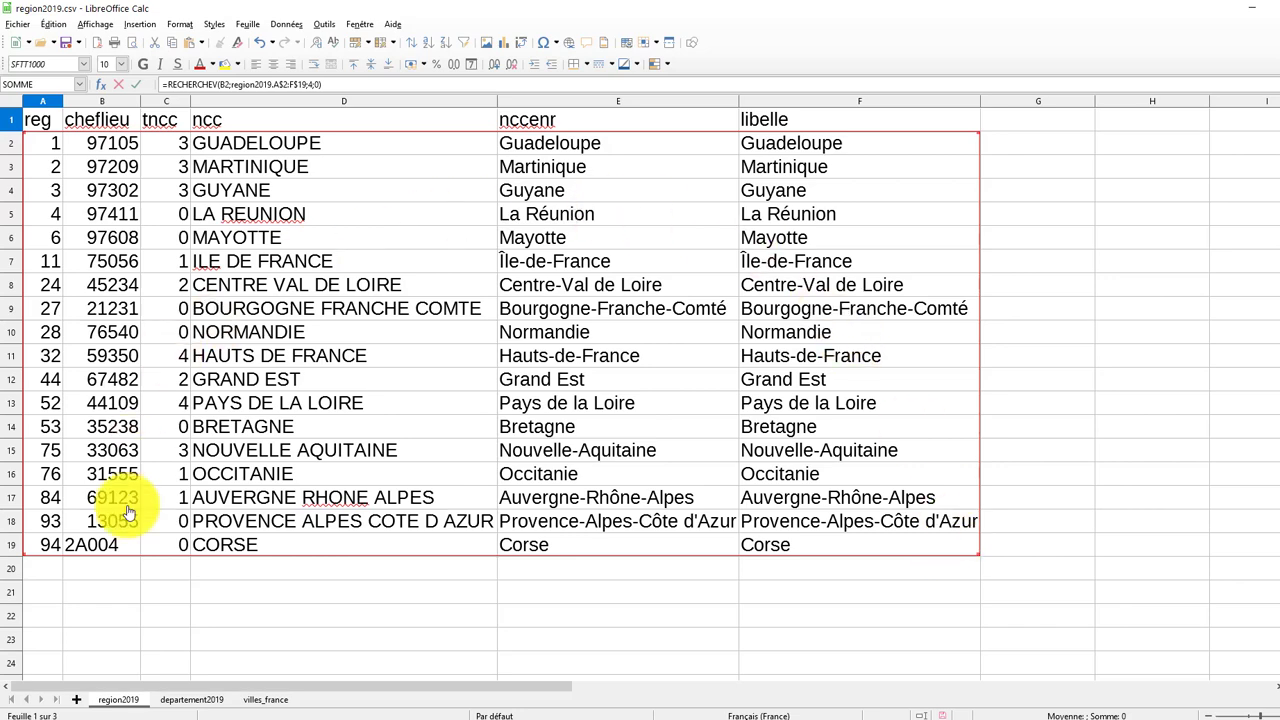
left_click(192, 700)
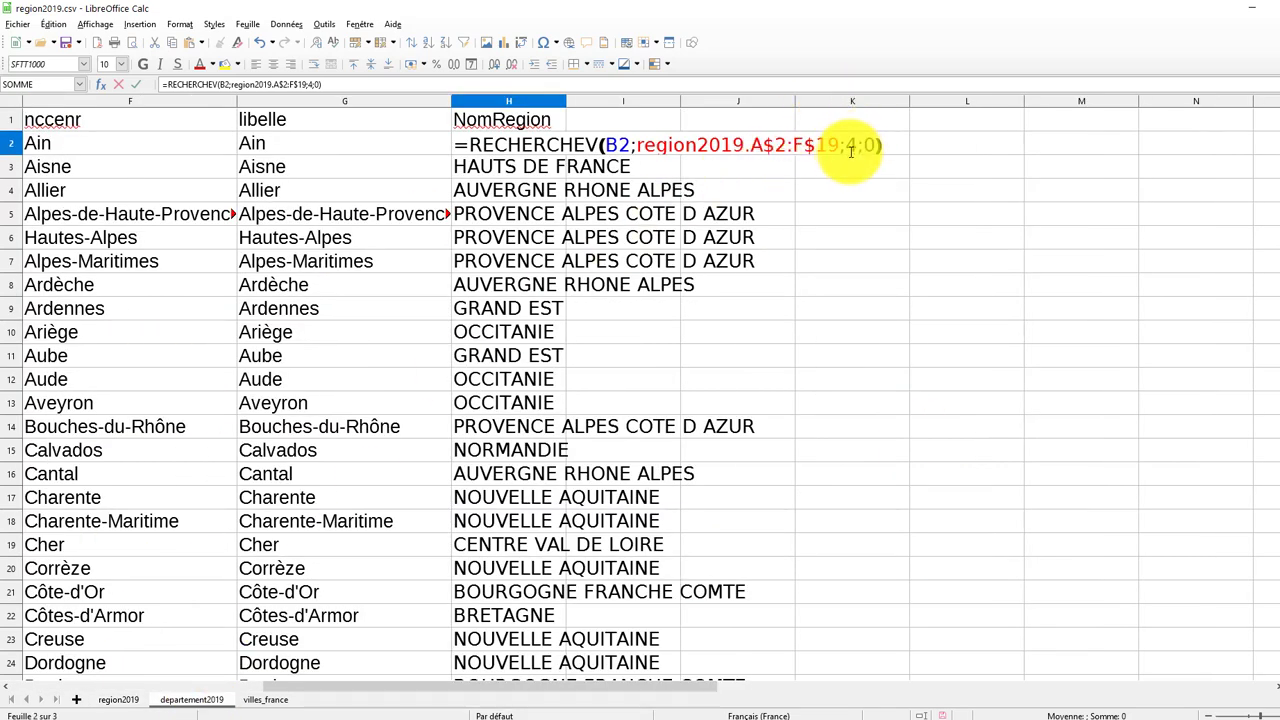
left_click(122, 700)
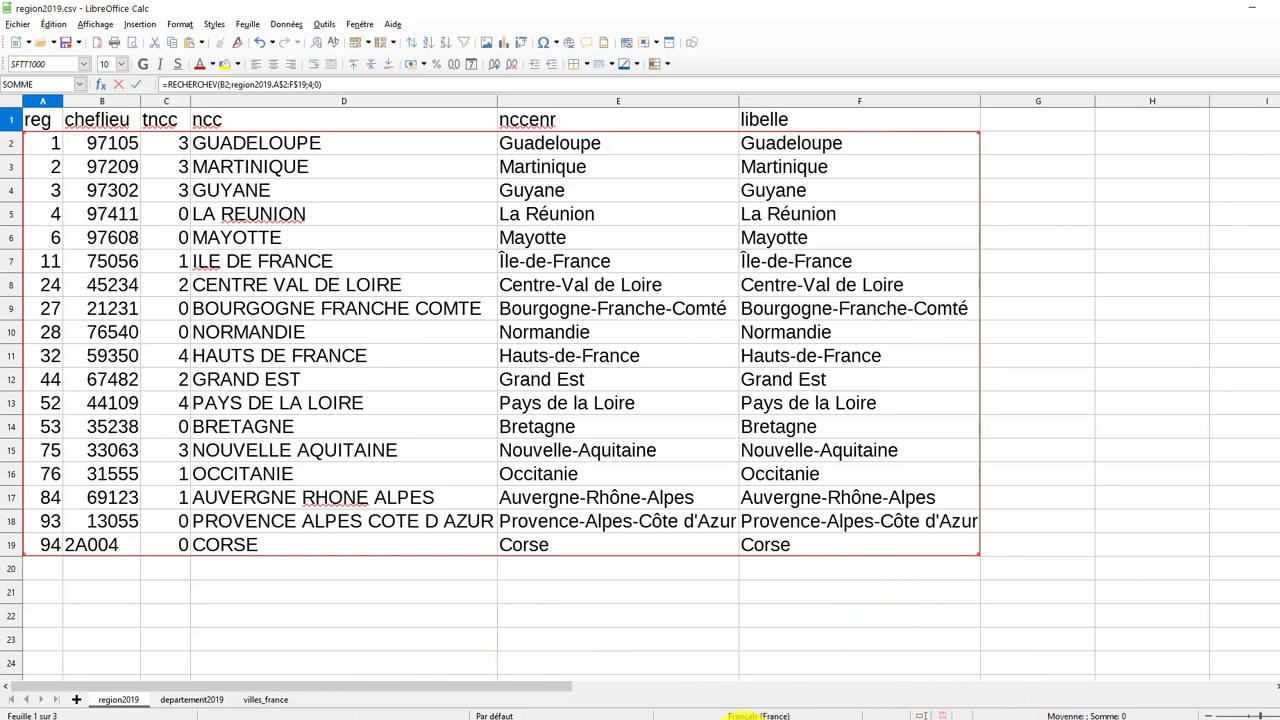
Read questions 5(c) to 5(g) in the worksheet PDF in Acrobat Reader.
left_click(743, 719)
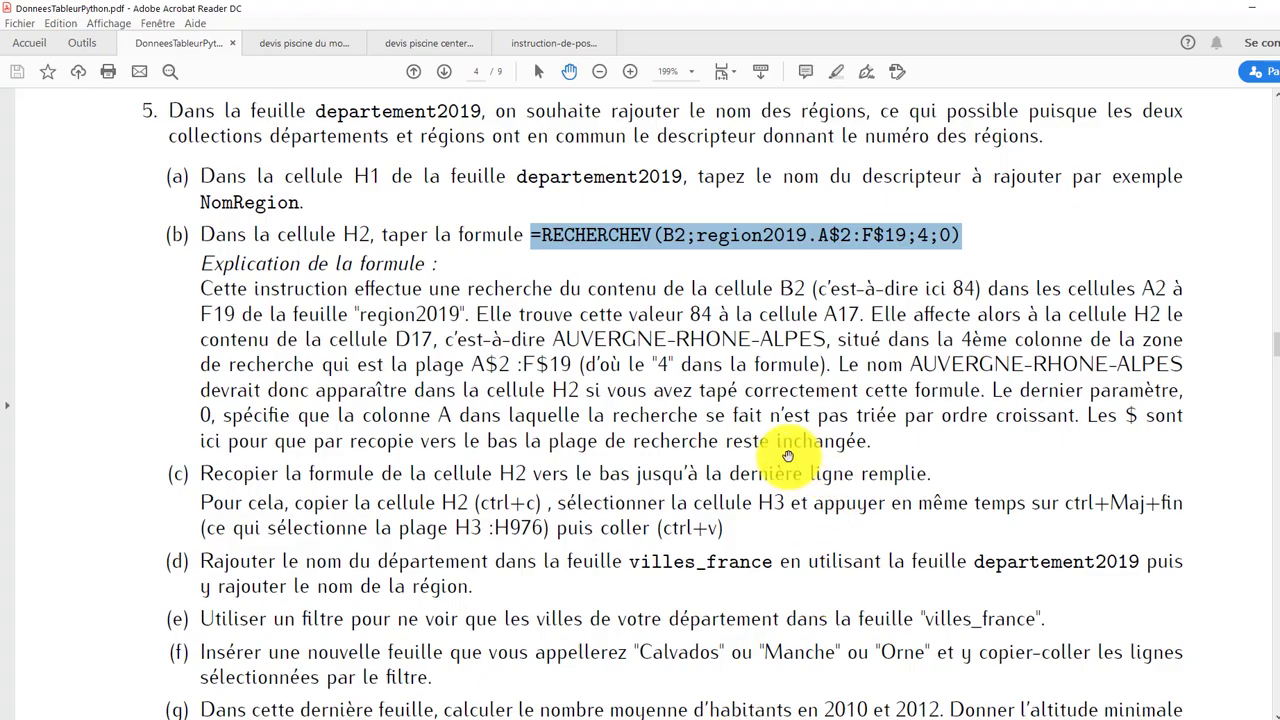
scroll(365, 516, "down", 1)
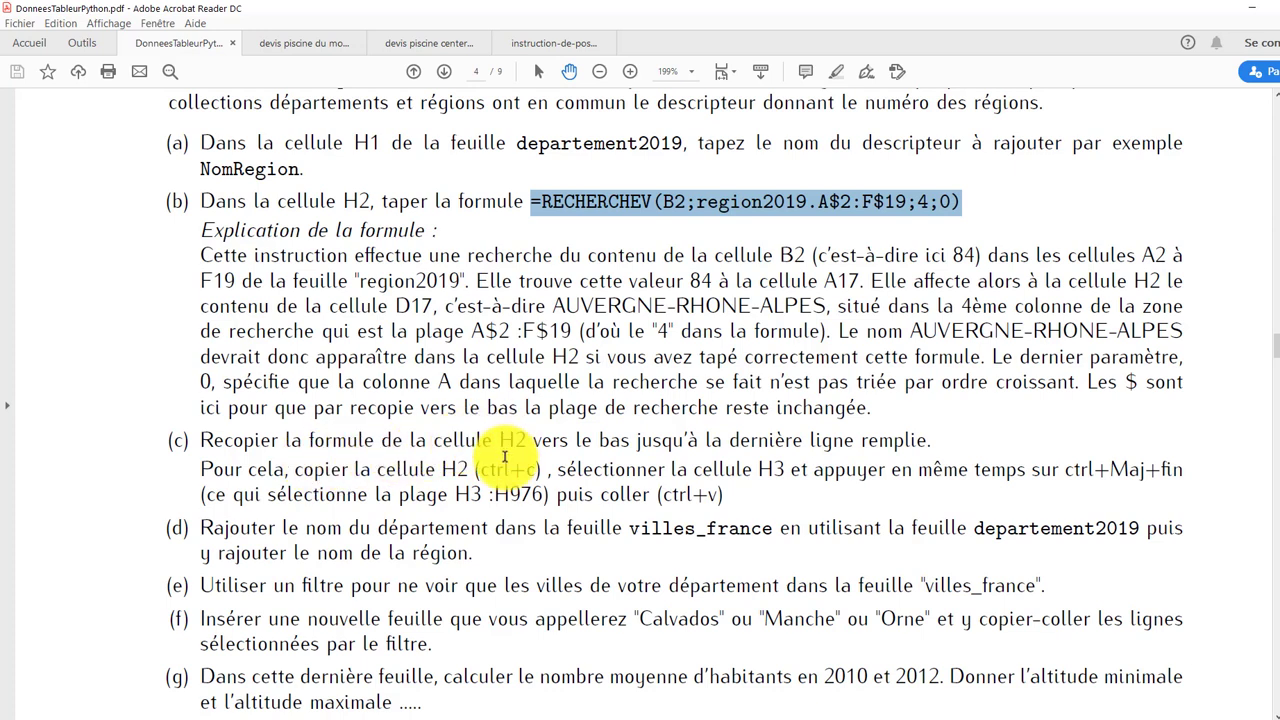
scroll(500, 560, "down", 2)
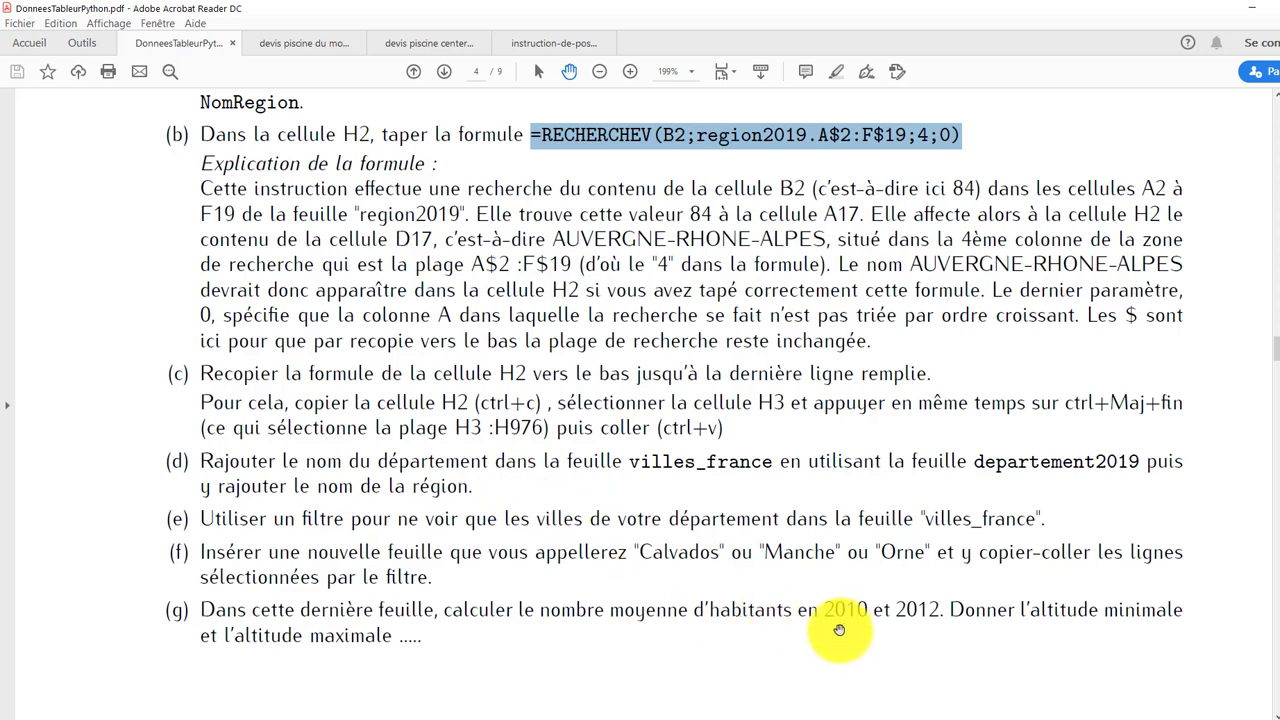
left_click(137, 459)
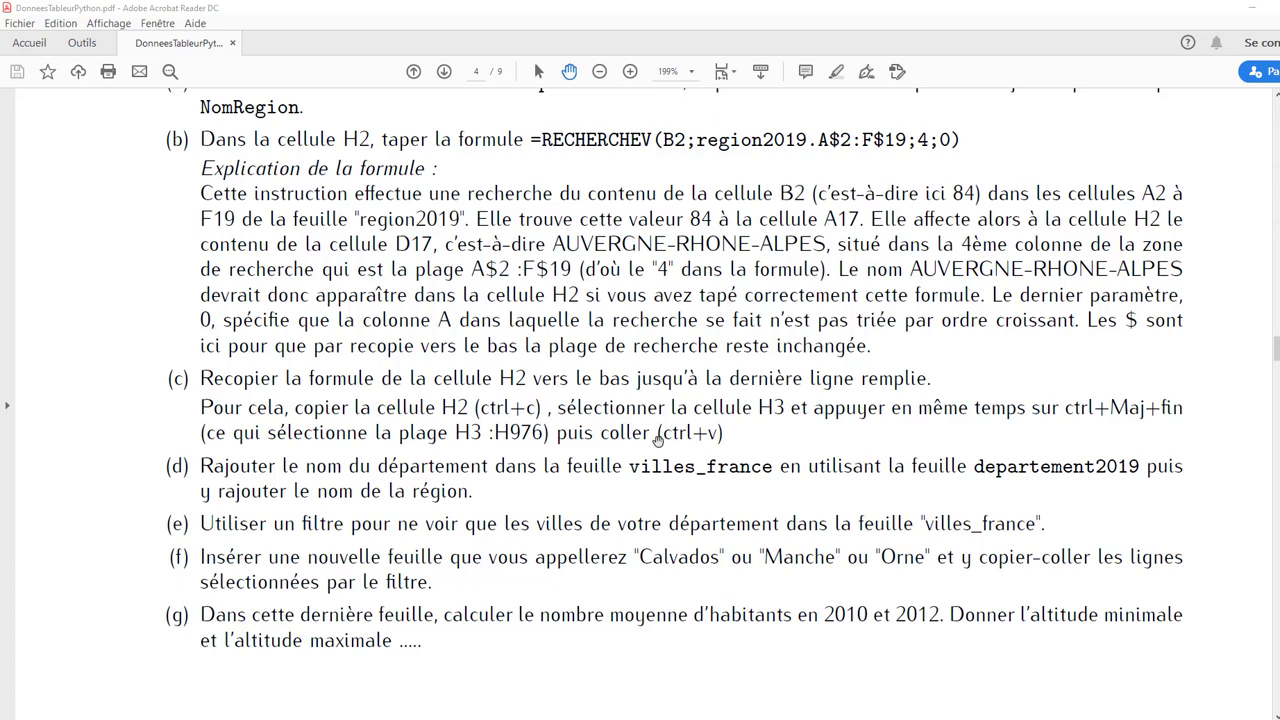
Switch back to Calc and look through the first rows of the villes_france sheet.
key("alt+Tab")
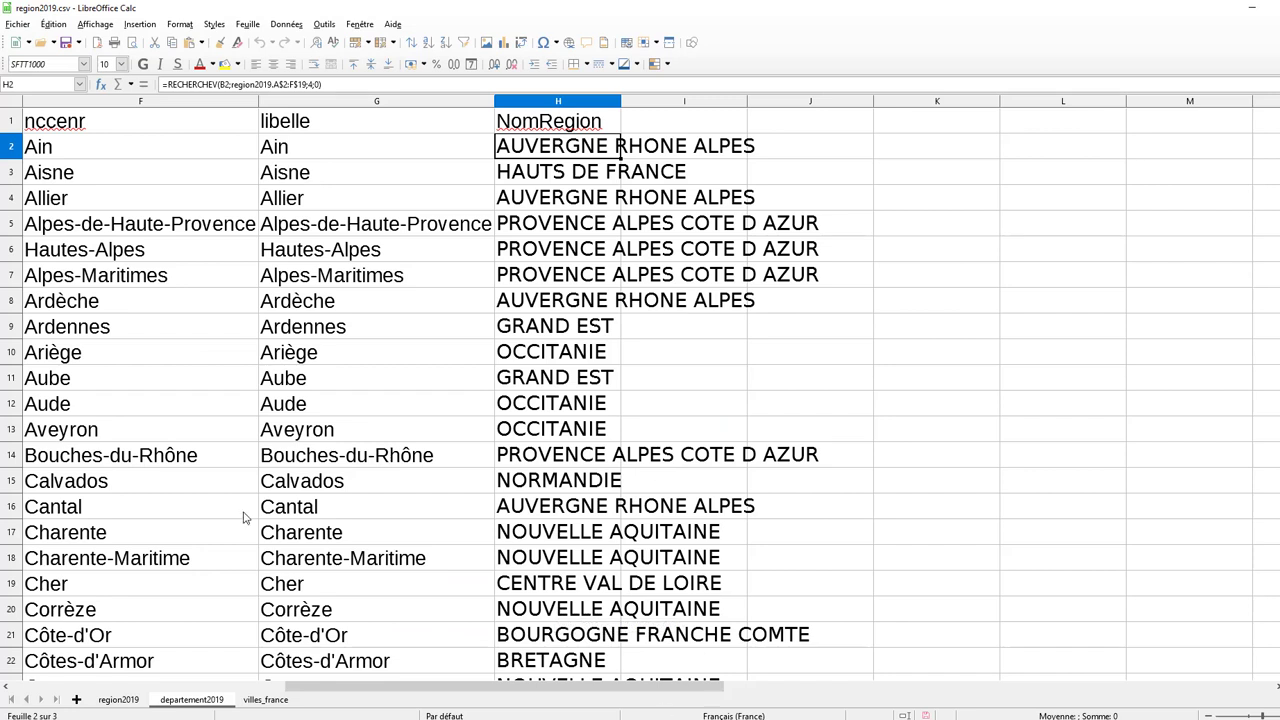
left_click(266, 700)
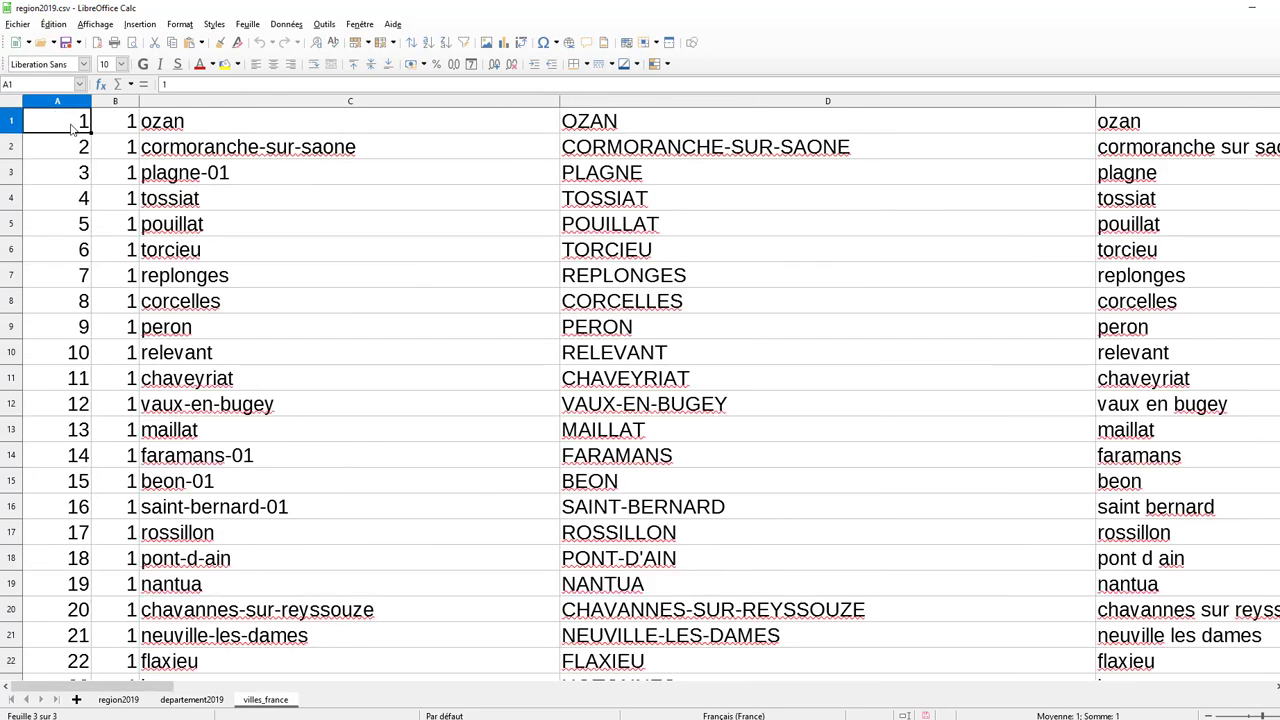
scroll(54, 185, "down", 16)
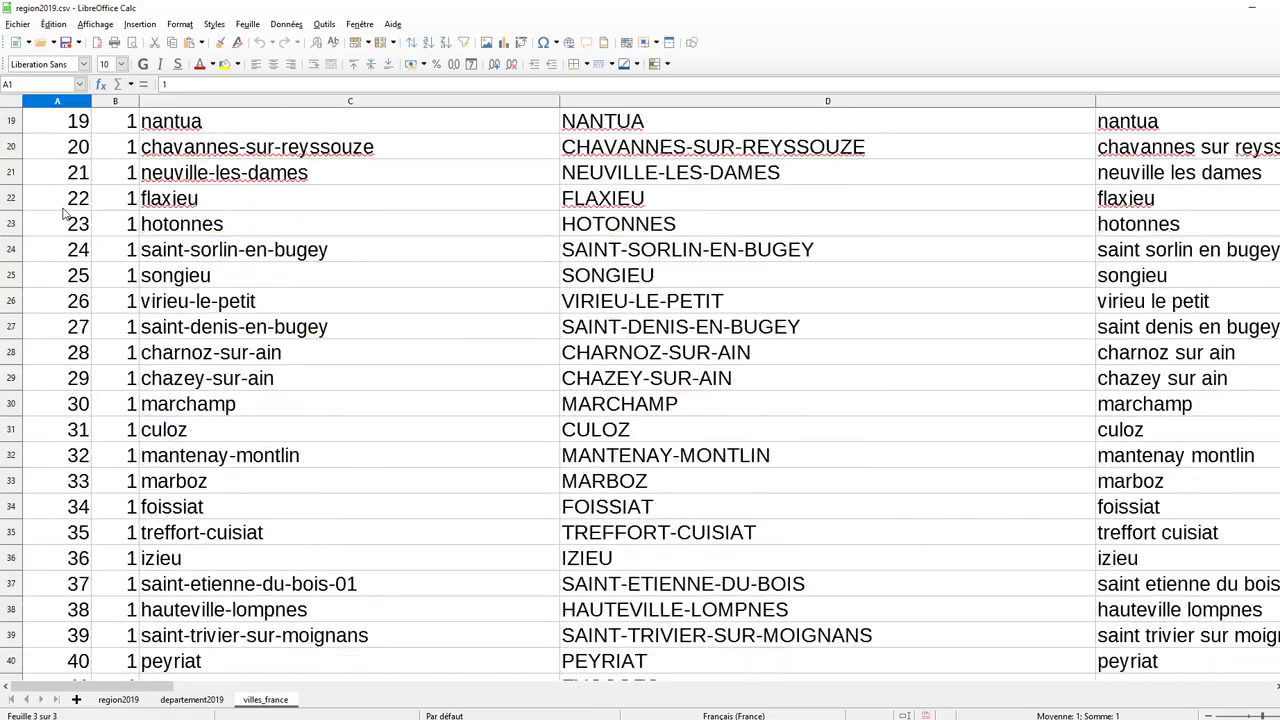
scroll(60, 227, "up", 16)
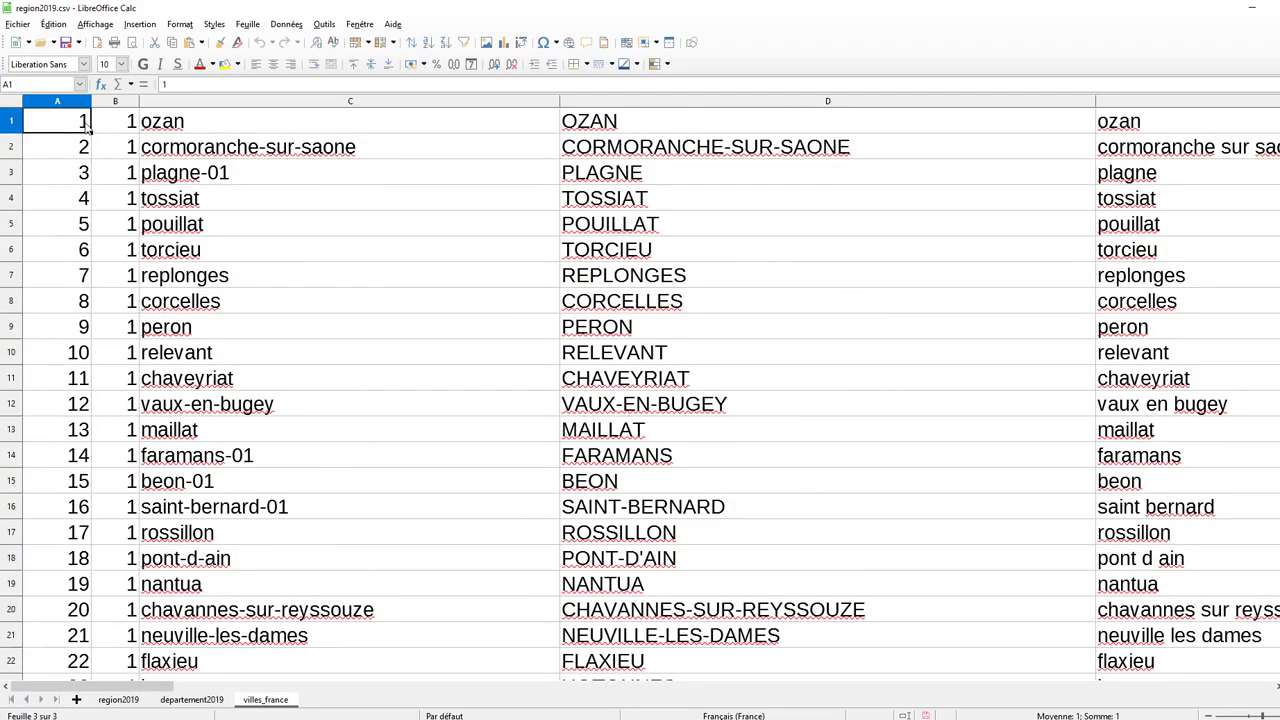
Look further down the villes_france sheet at the department codes and city names.
scroll(116, 408, "down", 20)
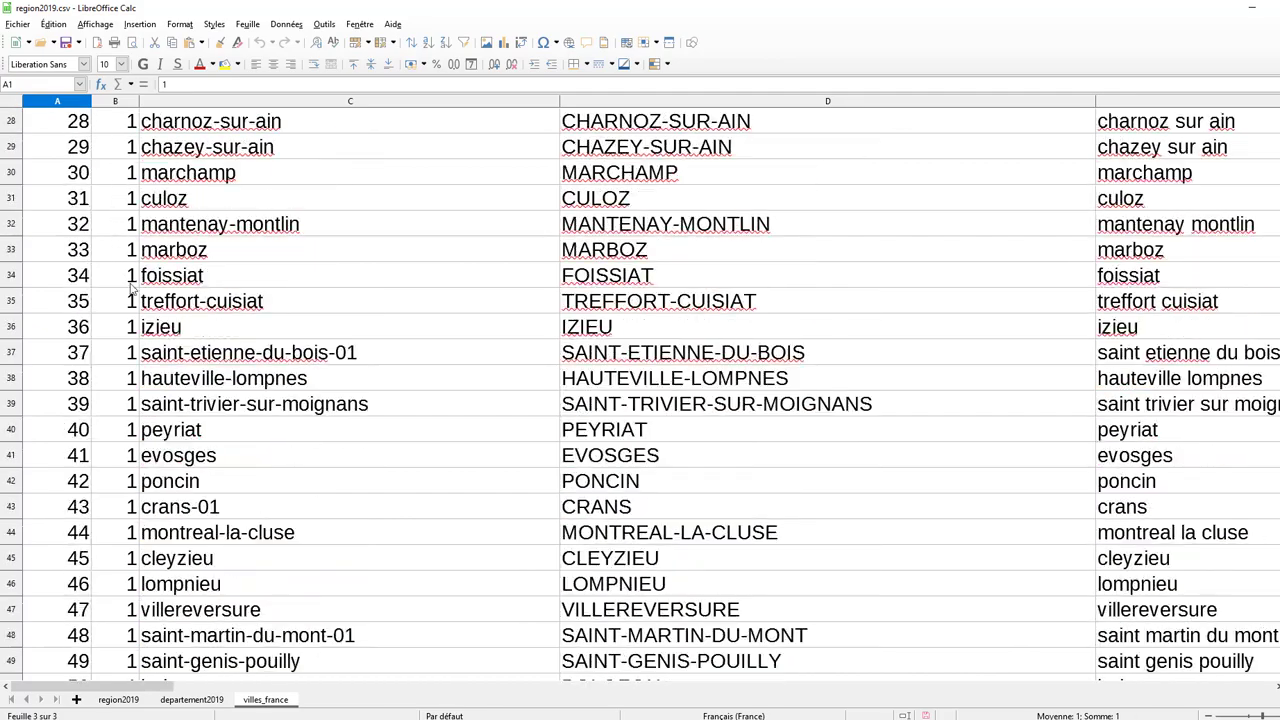
scroll(116, 408, "down", 20)
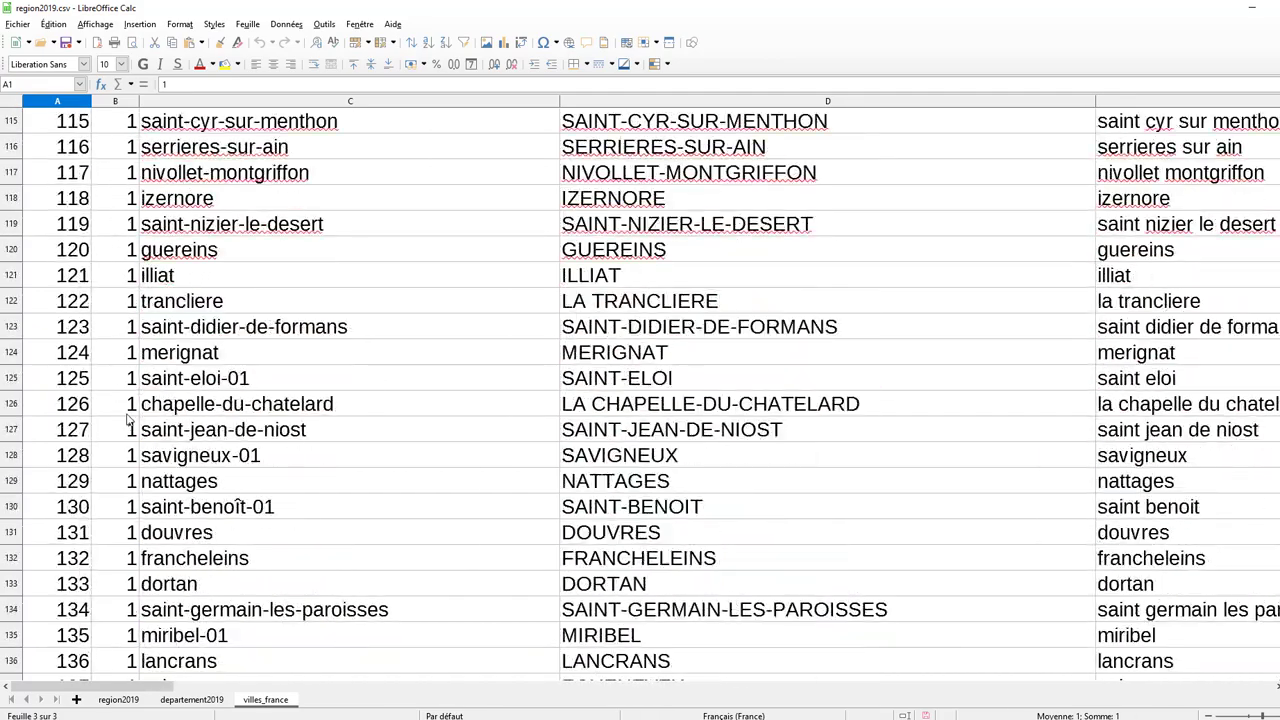
scroll(122, 424, "down", 7)
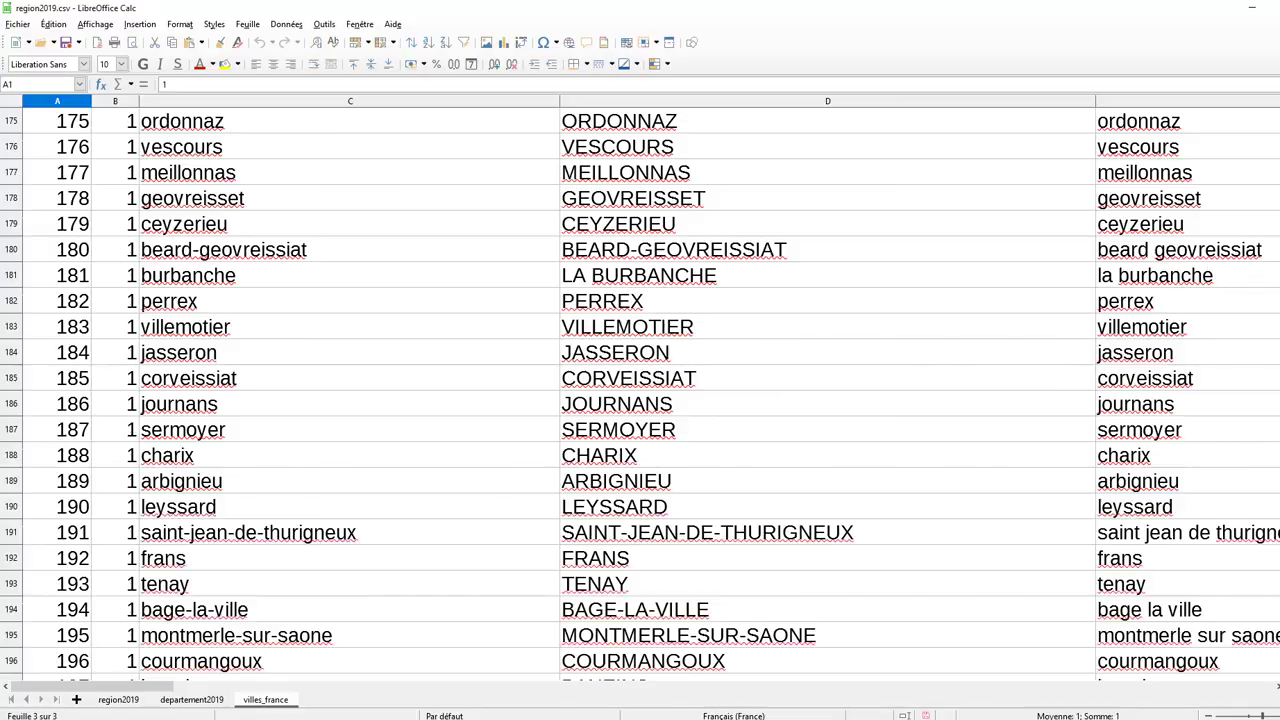
mouse_move(1279, 113)
left_mouse_down()
mouse_move(1279, 665)
mouse_move(1279, 110)
left_mouse_up()
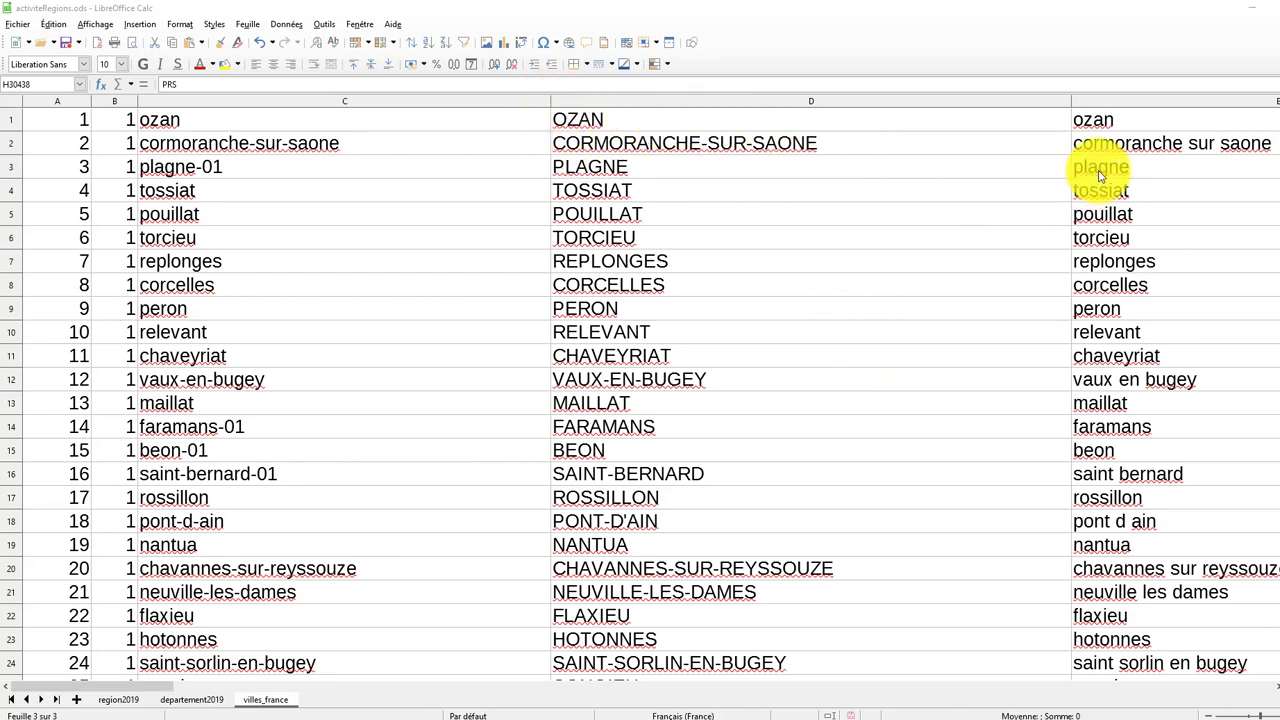
Hide columns C, E and F of the villes_france sheet, keeping the uppercase city names in column D.
left_click(314, 104)
right_click(314, 104)
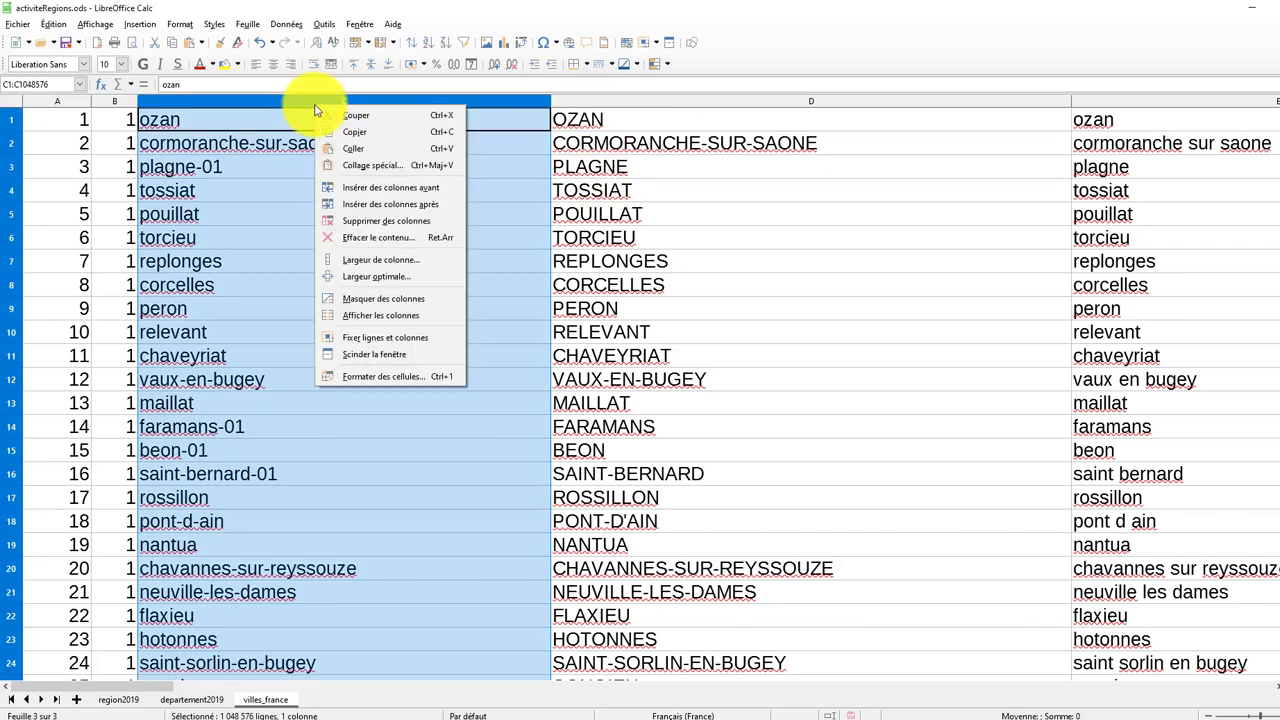
left_click(376, 300)
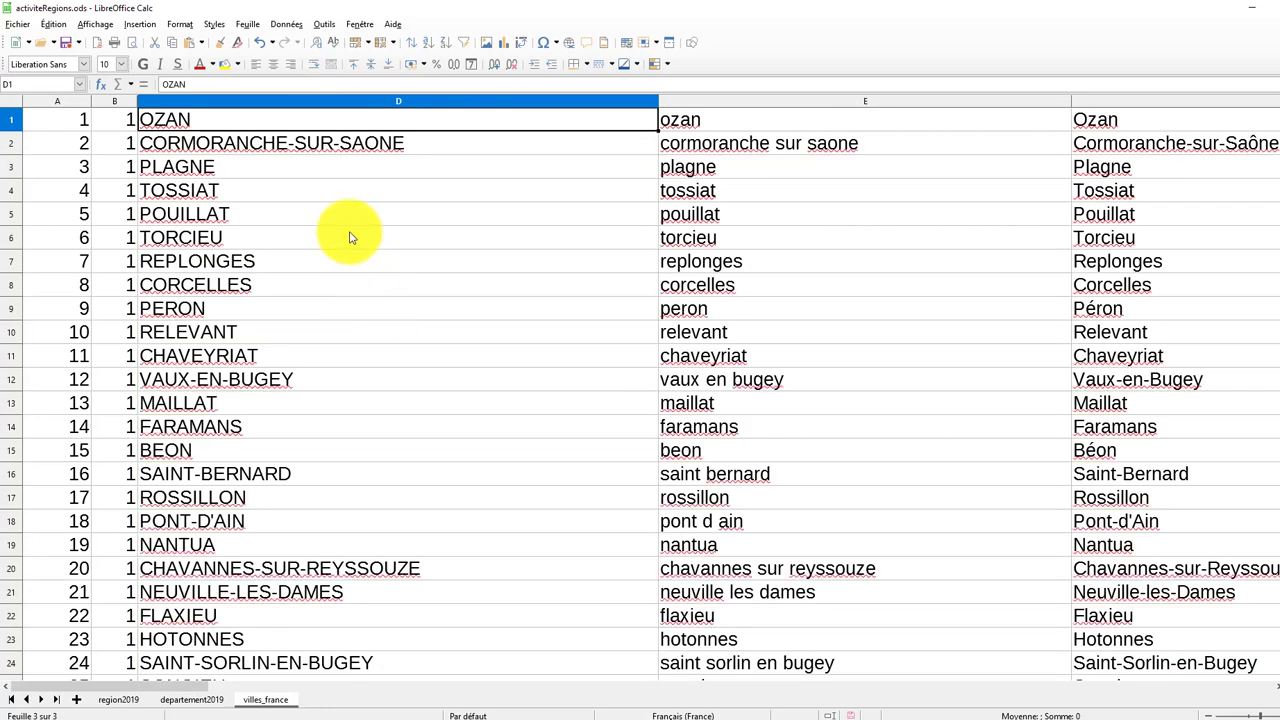
left_click(703, 104)
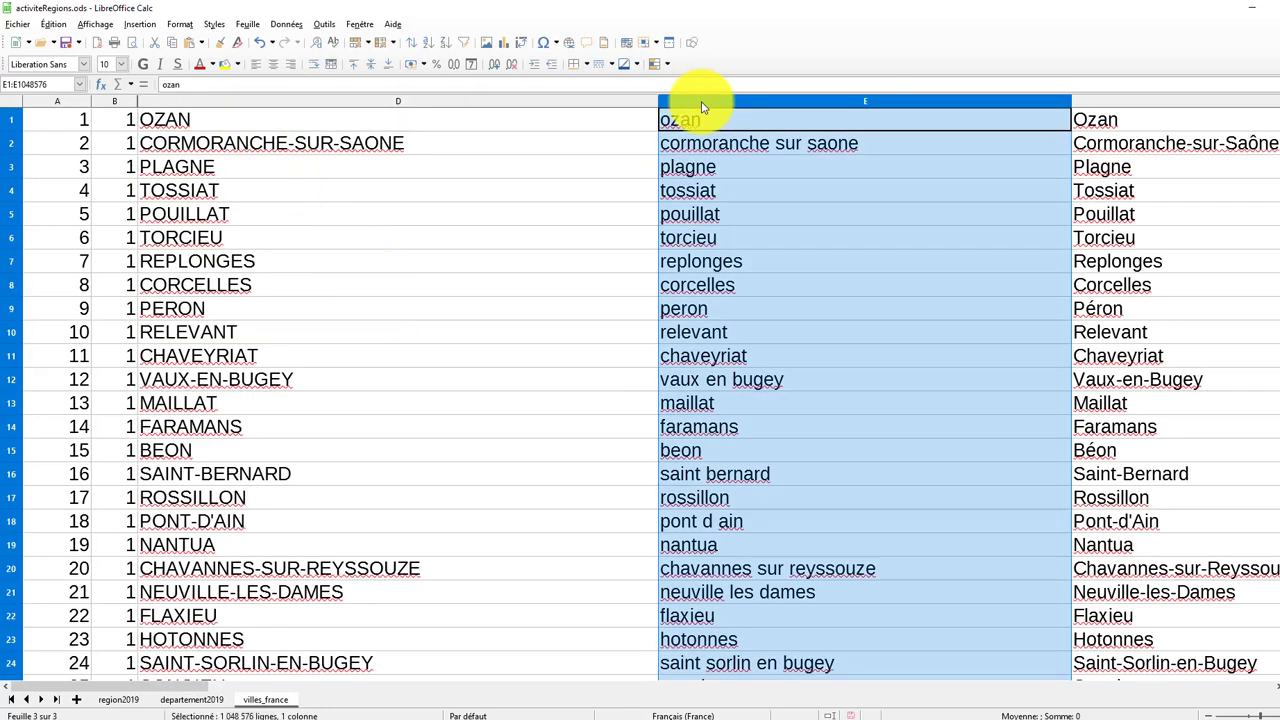
right_click(703, 107)
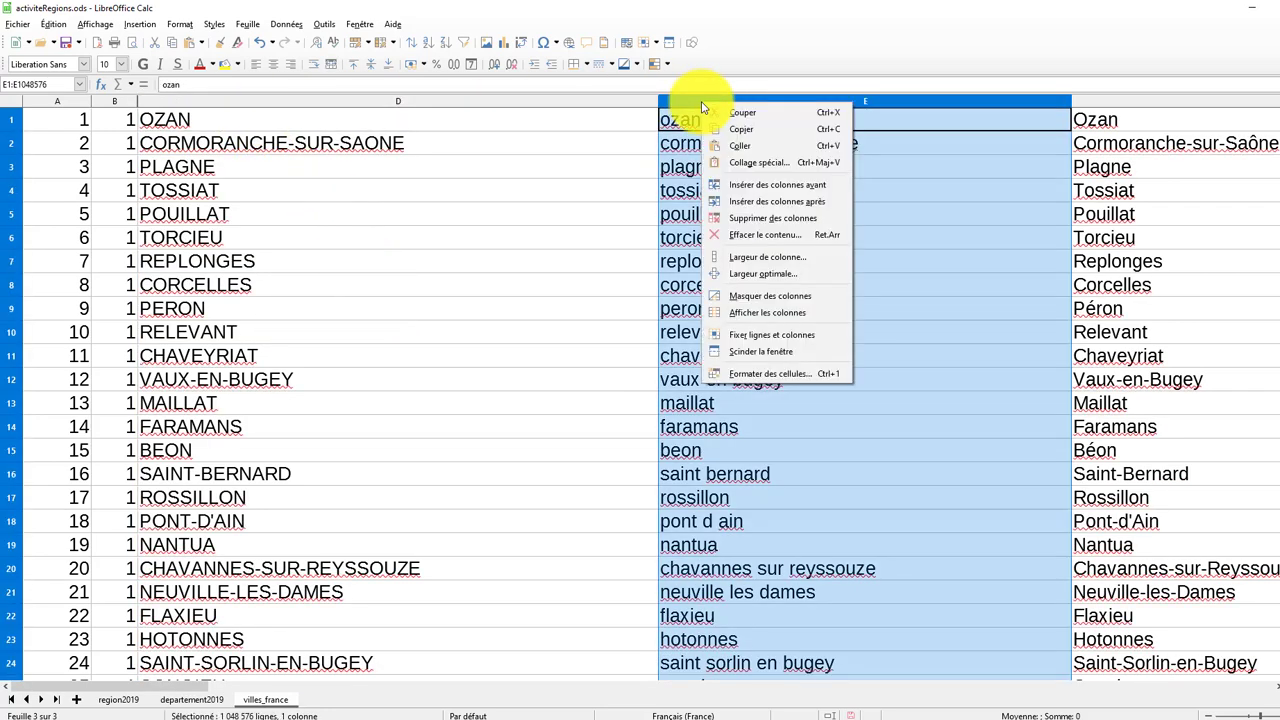
left_click(749, 295)
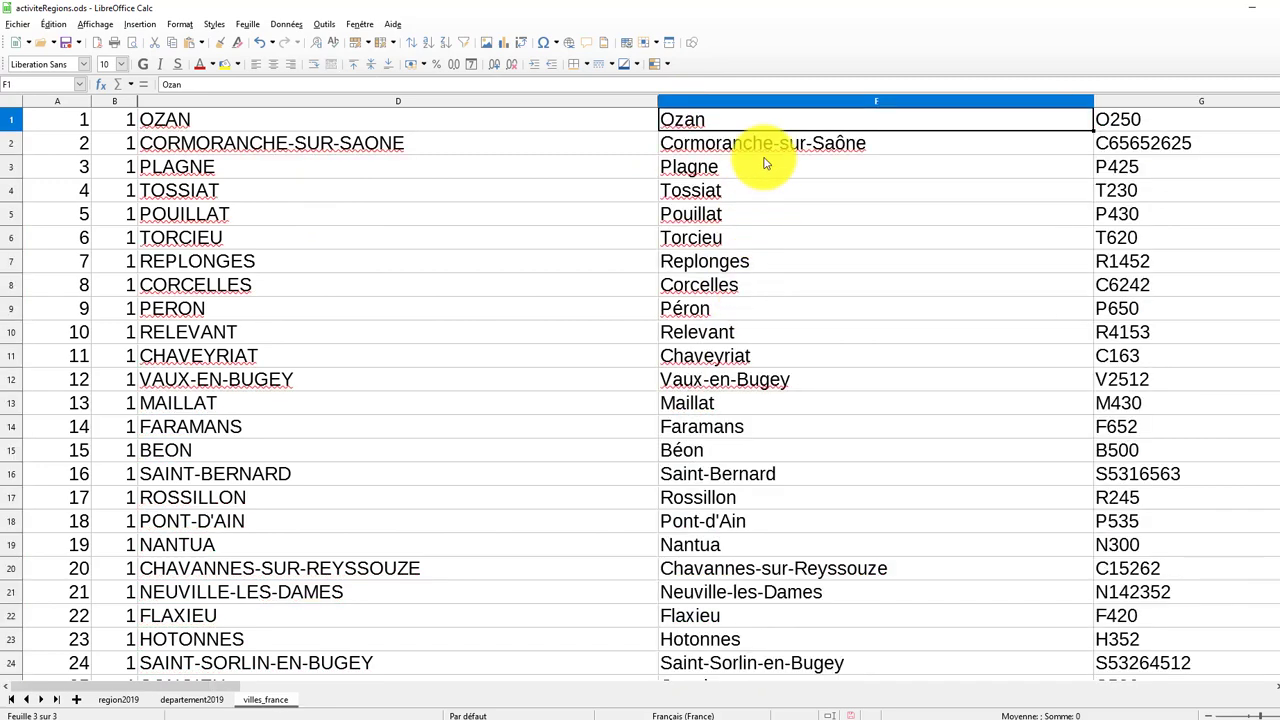
right_click(747, 105)
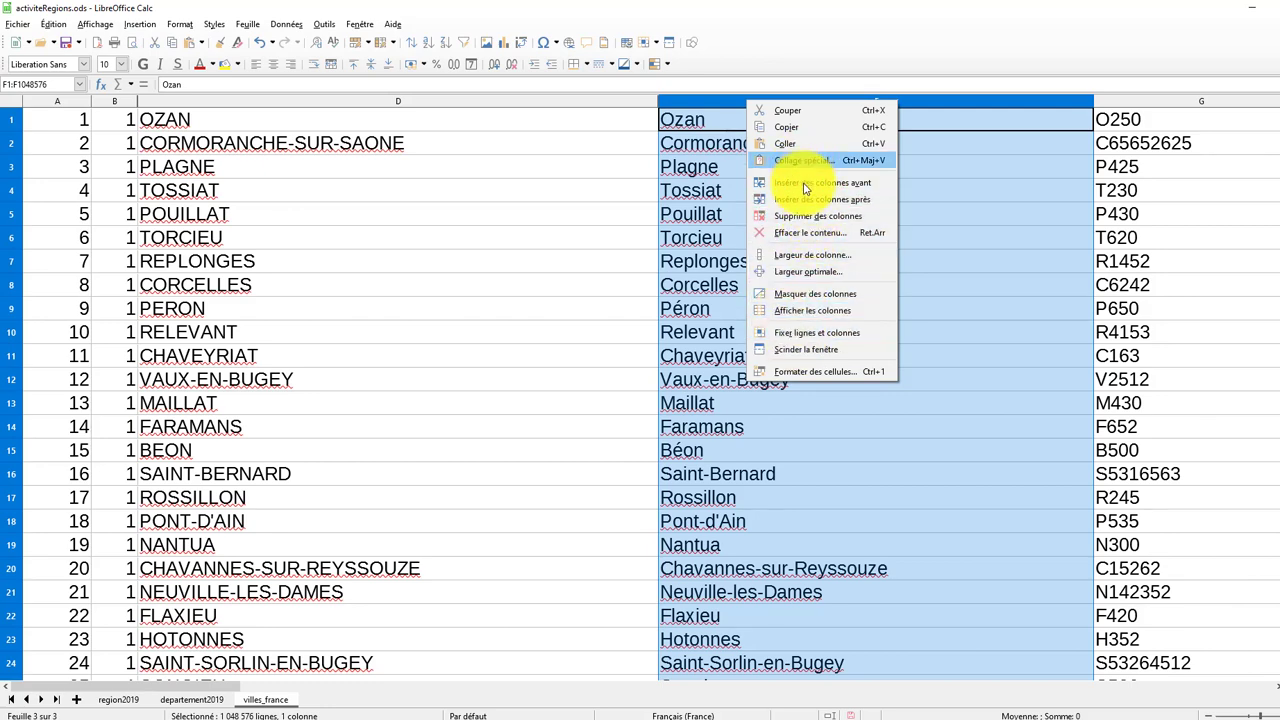
left_click(815, 293)
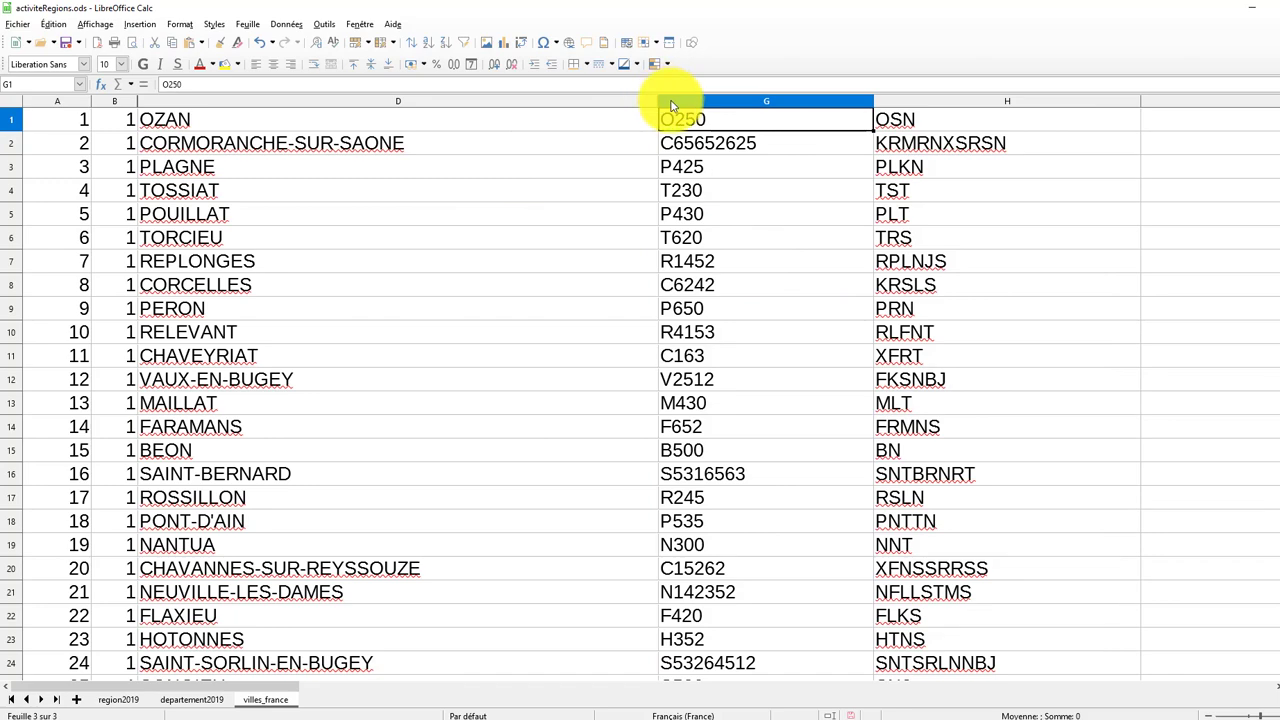
Insert a blank column after column D of the villes_france sheet.
right_click(636, 104)
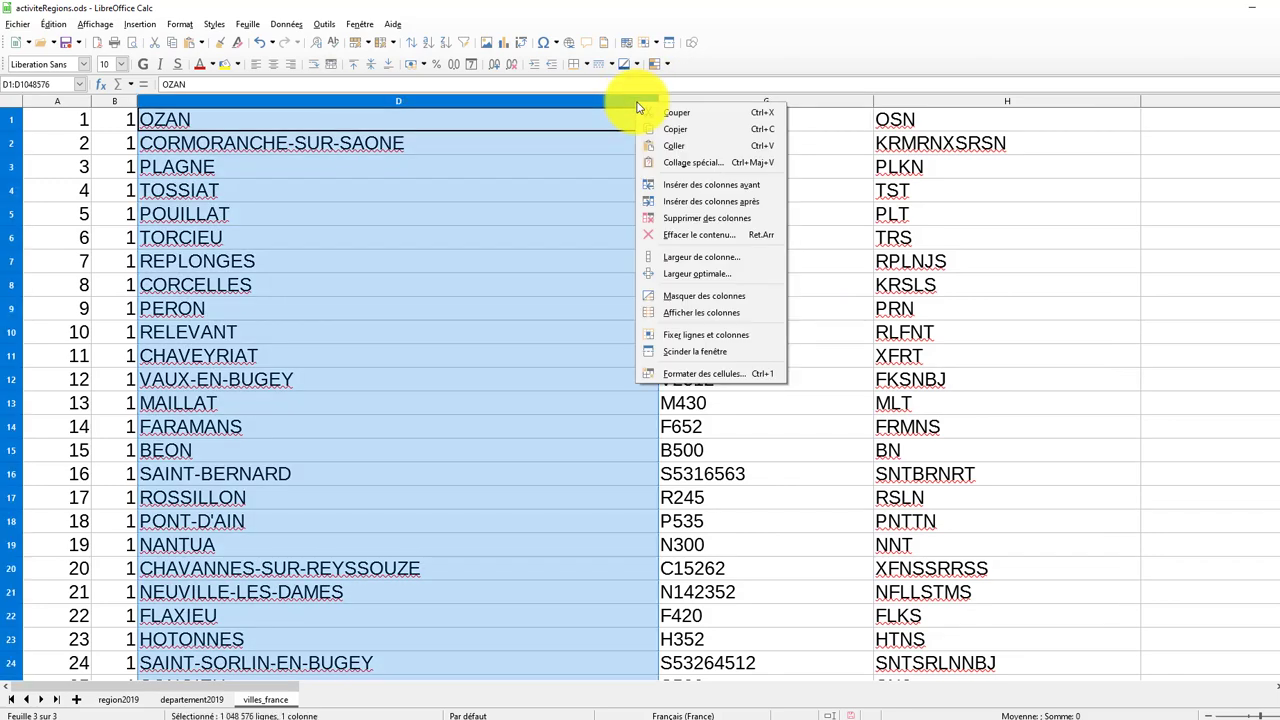
left_click(668, 201)
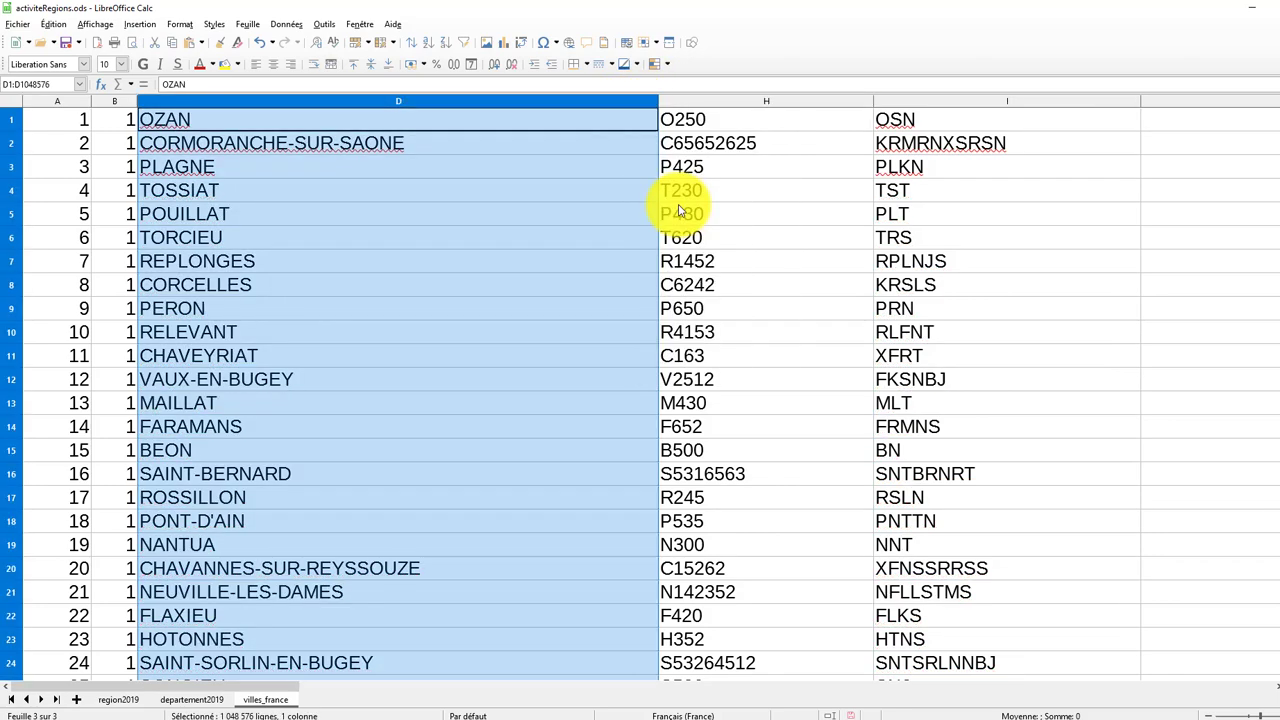
right_click(627, 110)
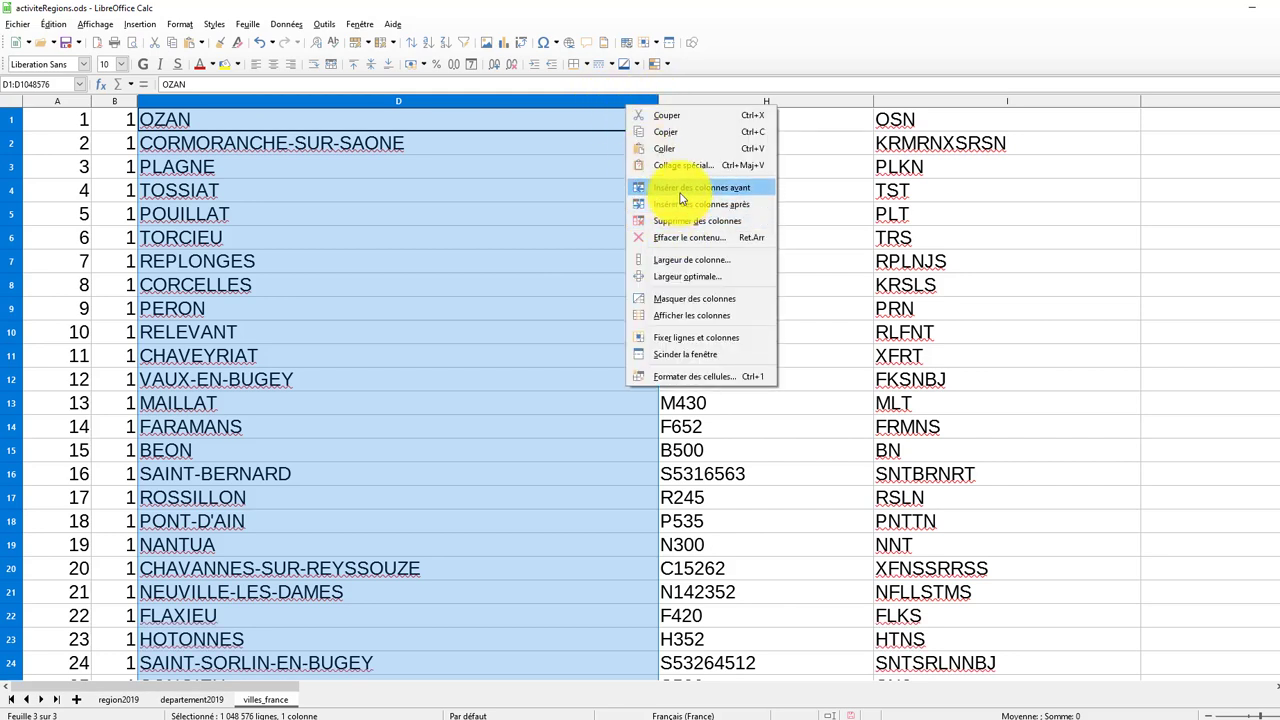
Insert one blank column after column H and another before it in the villes_france sheet.
left_click(749, 105)
right_click(726, 104)
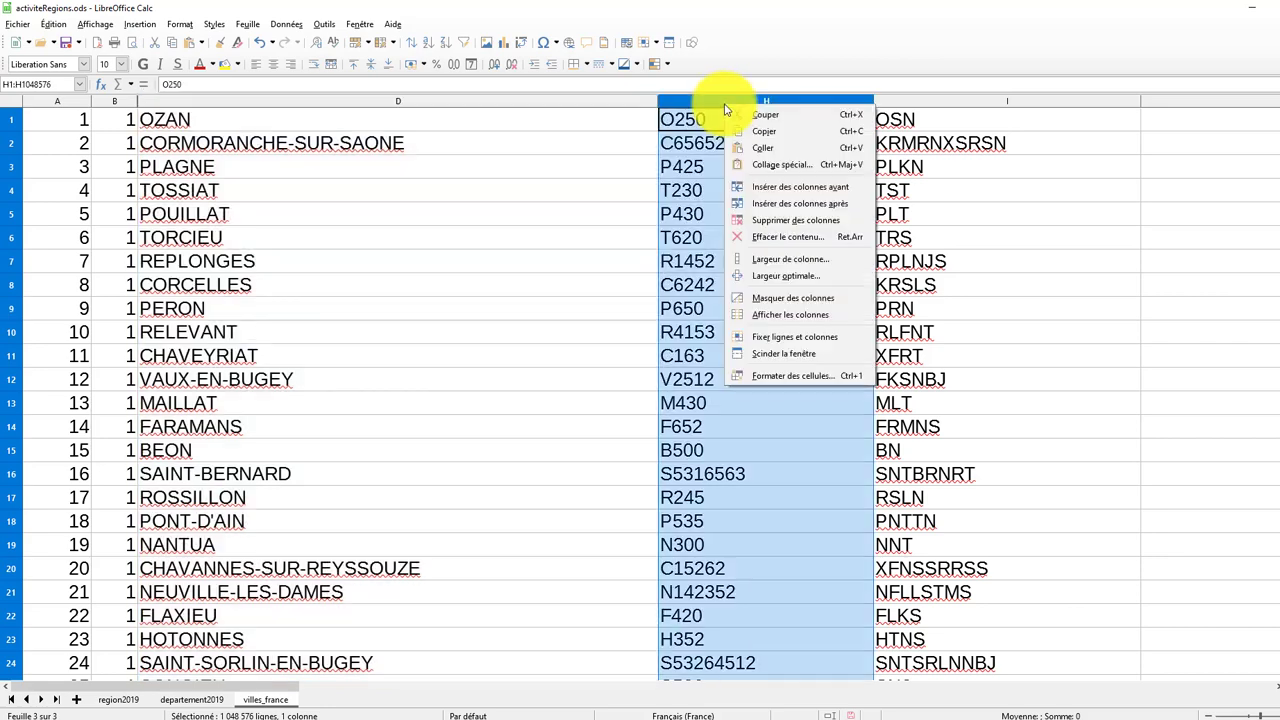
left_click(782, 204)
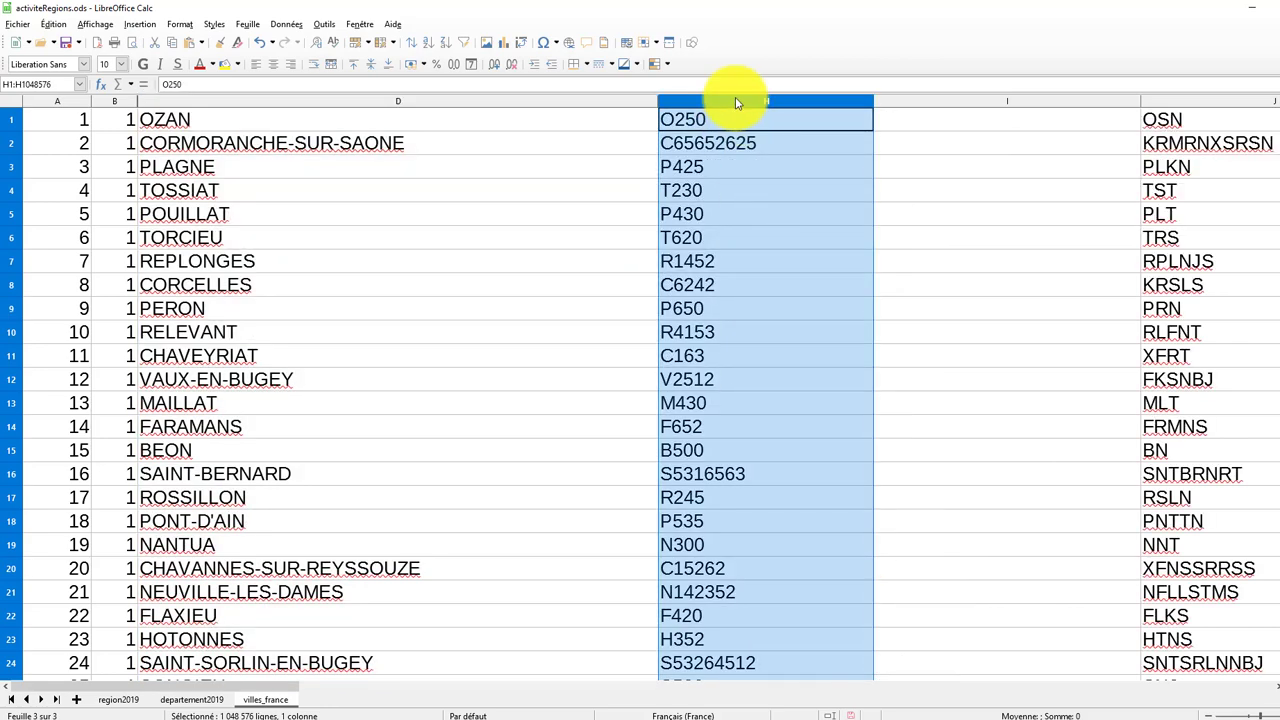
right_click(735, 103)
left_click(770, 180)
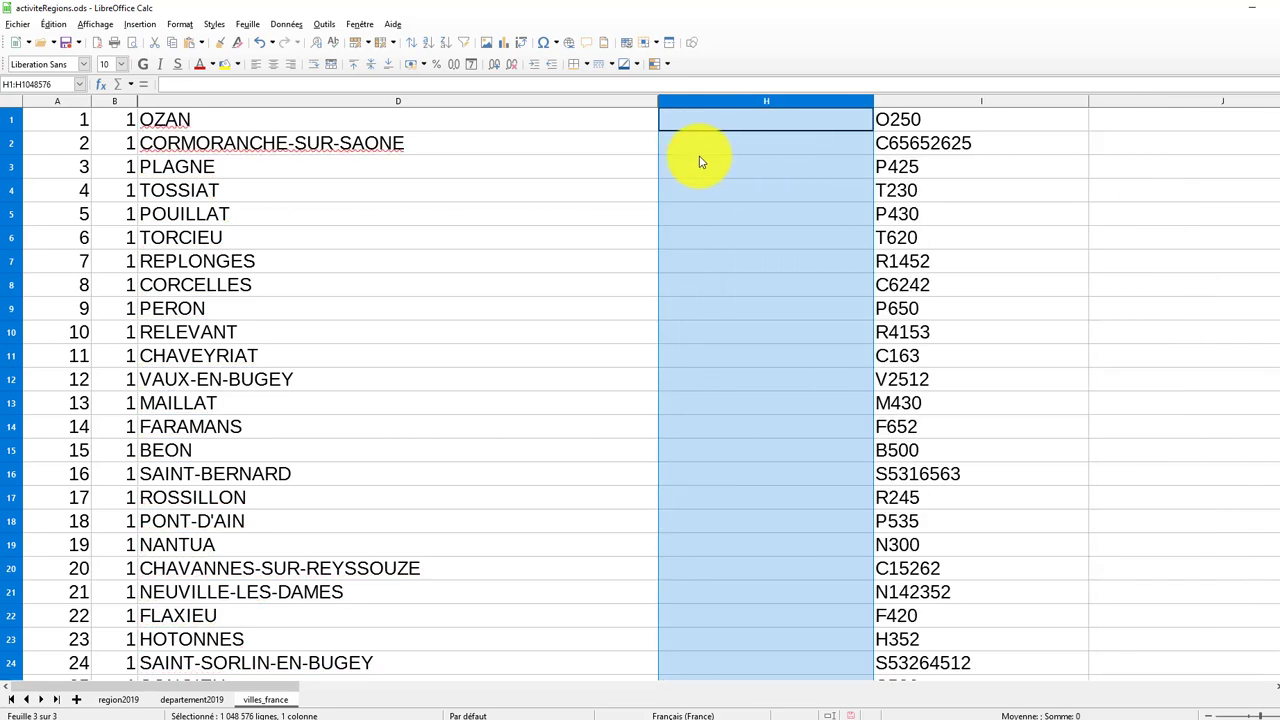
left_click(688, 125)
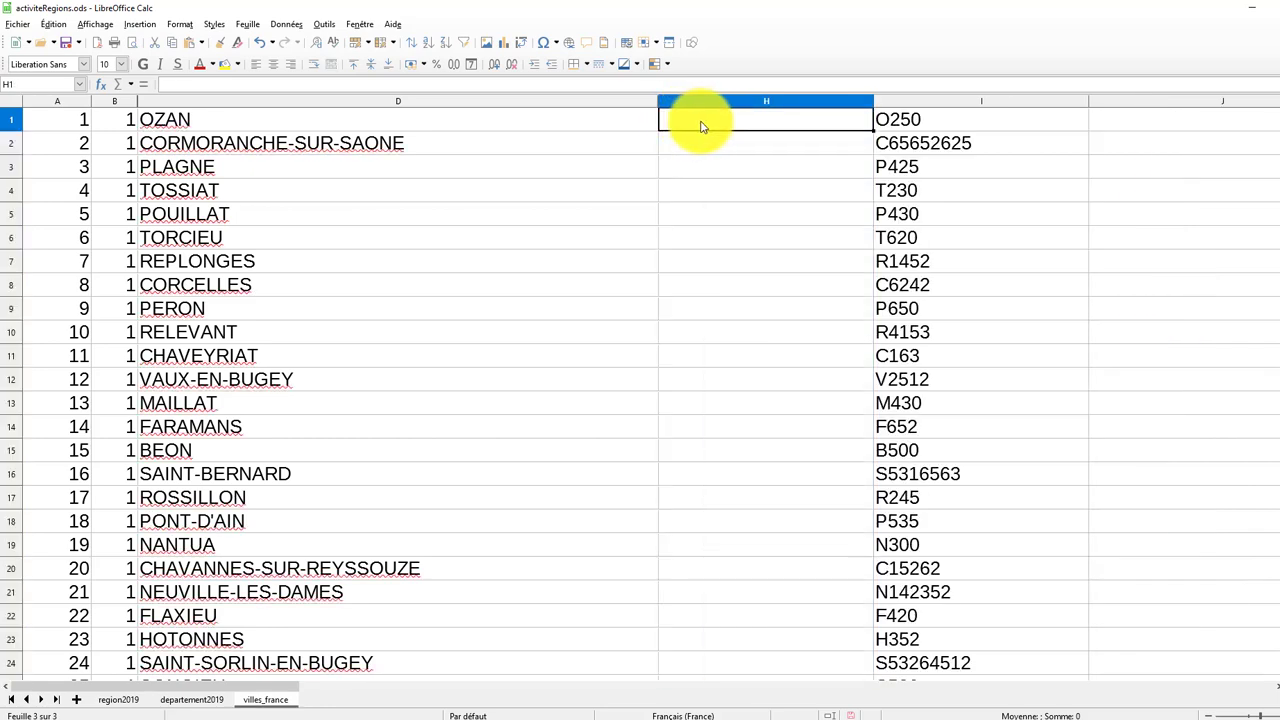
Insert a blank row above row 1 and enter the heading nomDepartement in cell H1.
right_click(8, 120)
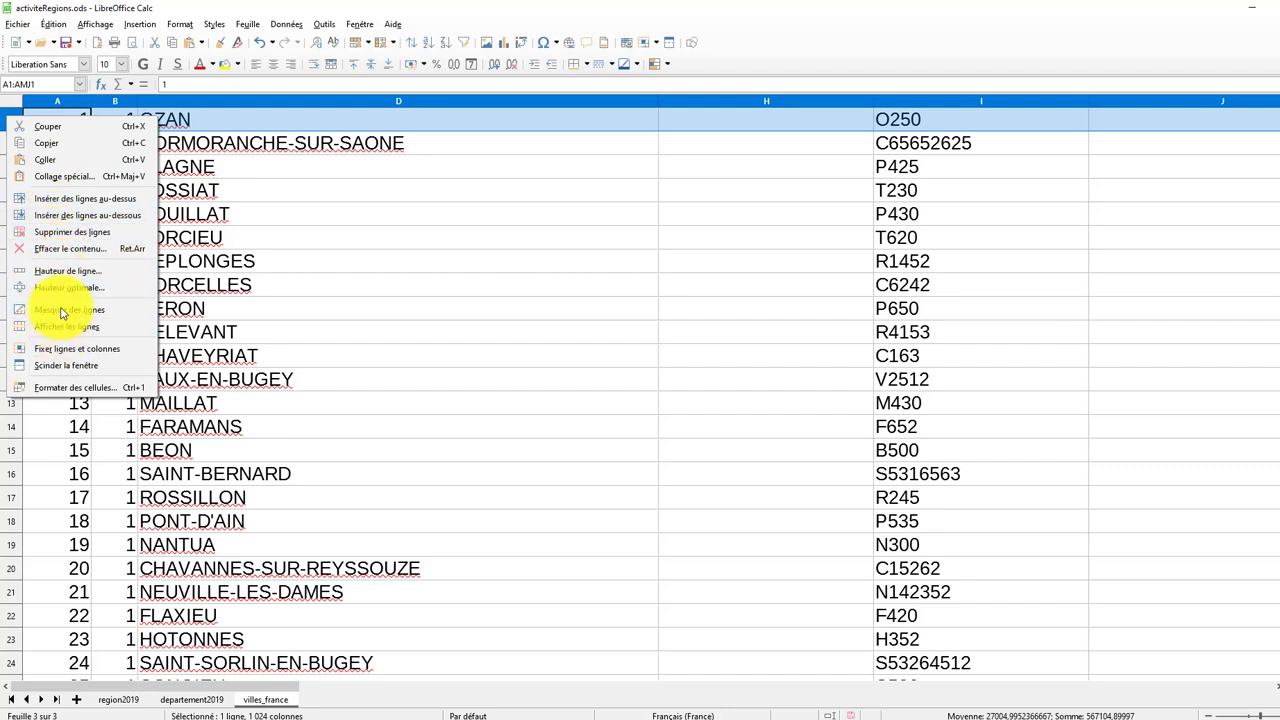
left_click(62, 204)
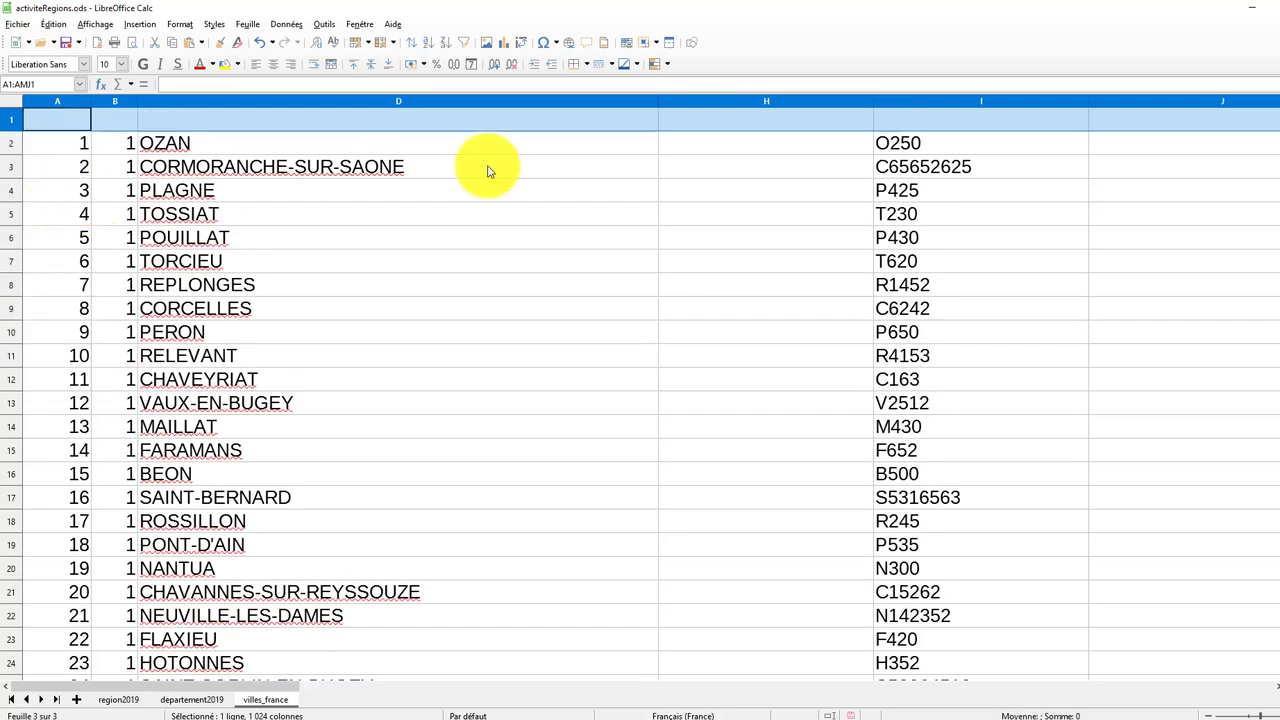
left_click(722, 120)
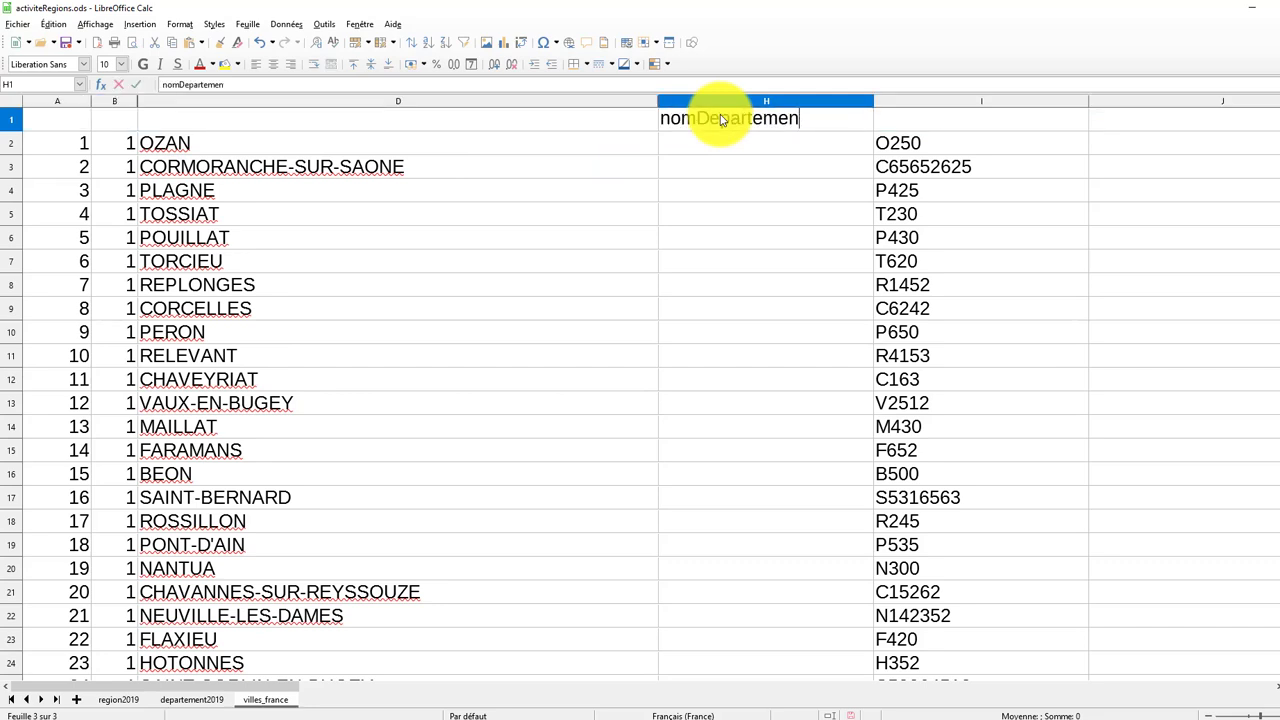
type("nomDepartement")
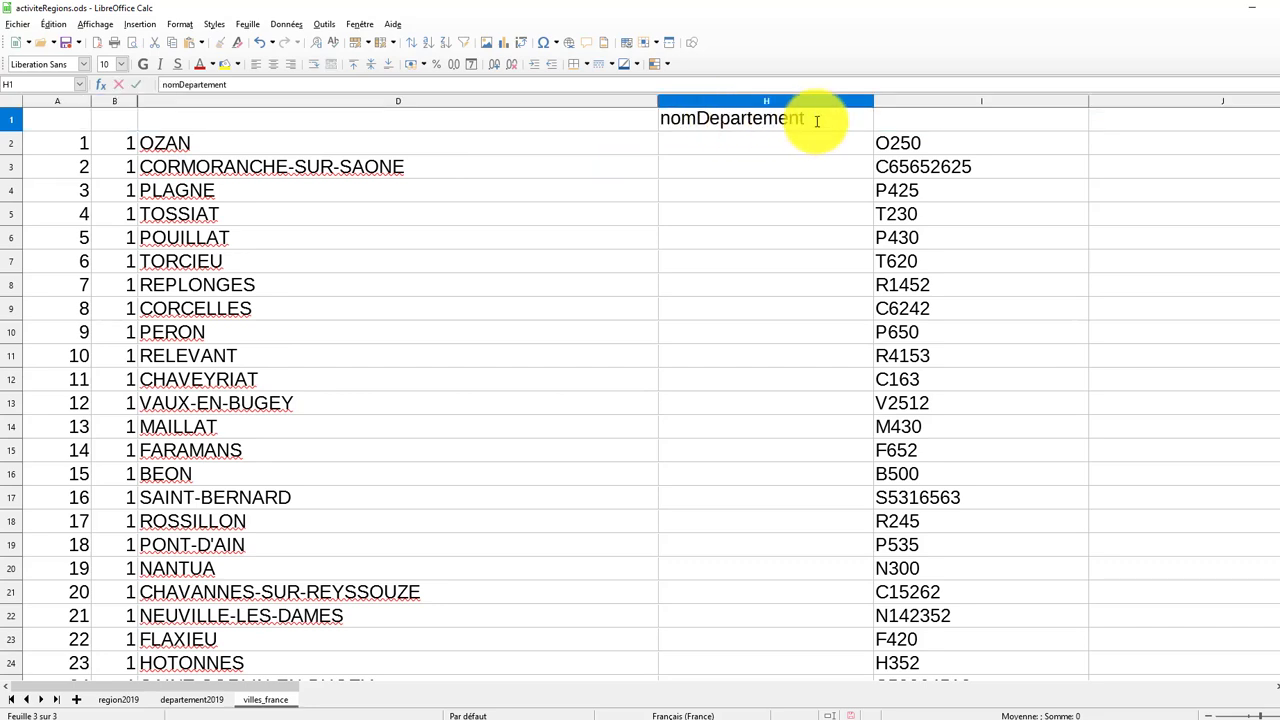
Insert a blank column before column I and enter the heading nomRegion in cell I1.
right_click(897, 105)
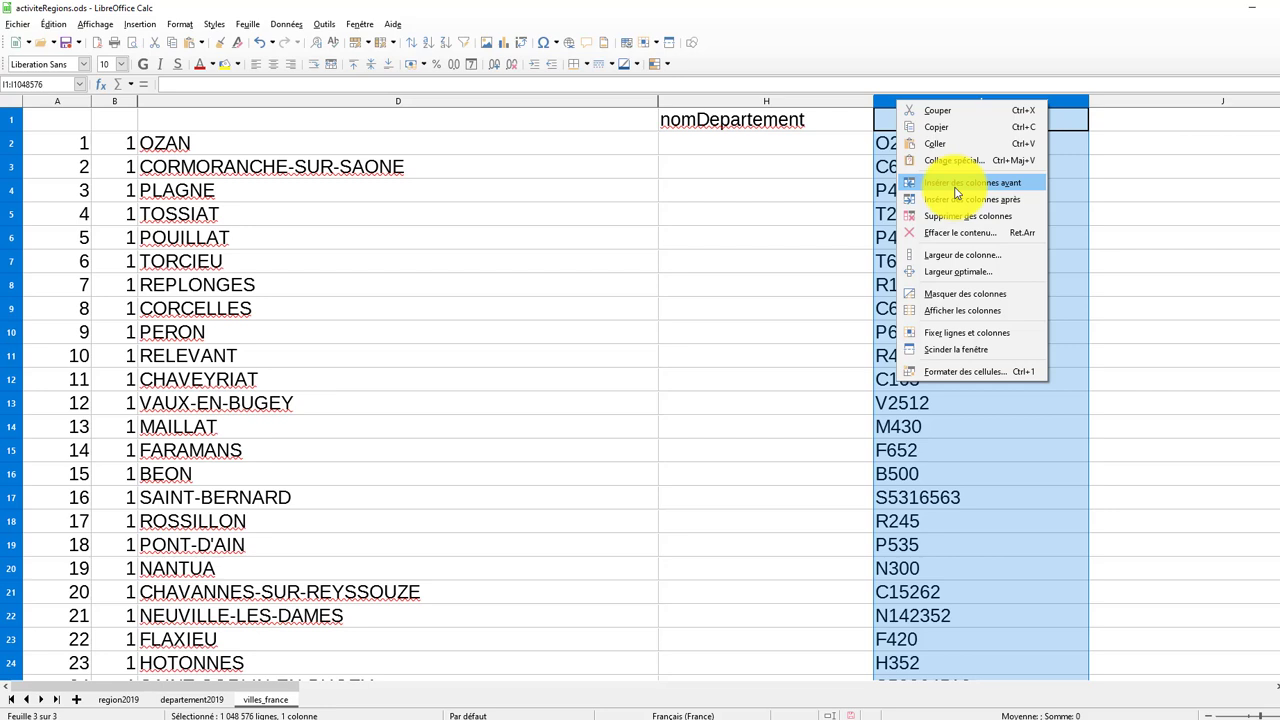
left_click(956, 186)
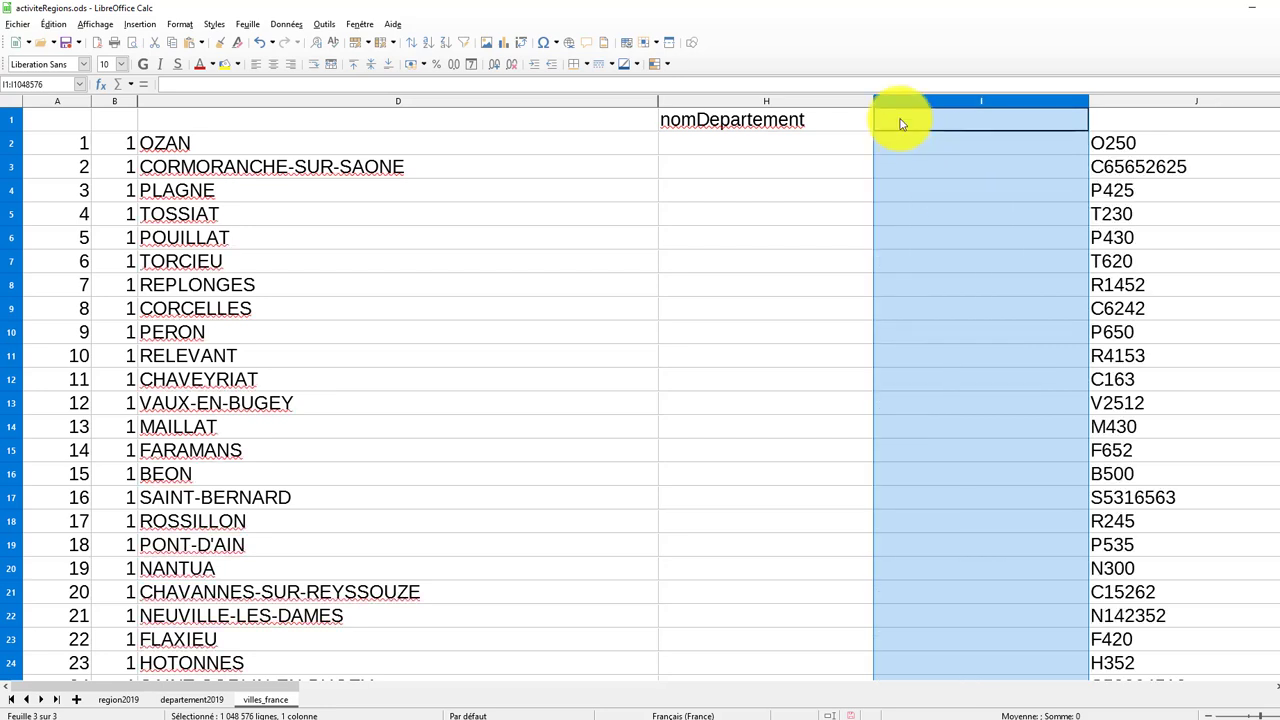
left_click(913, 117)
type("nomRegion")
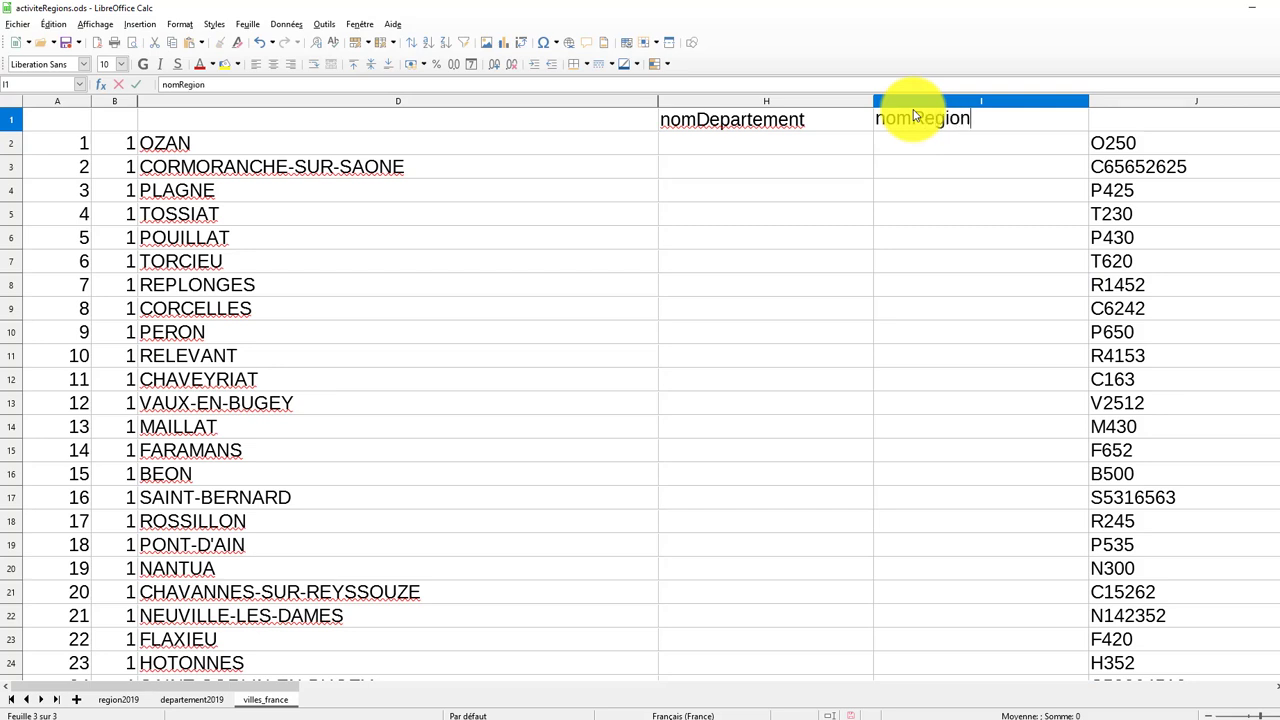
key("Return")
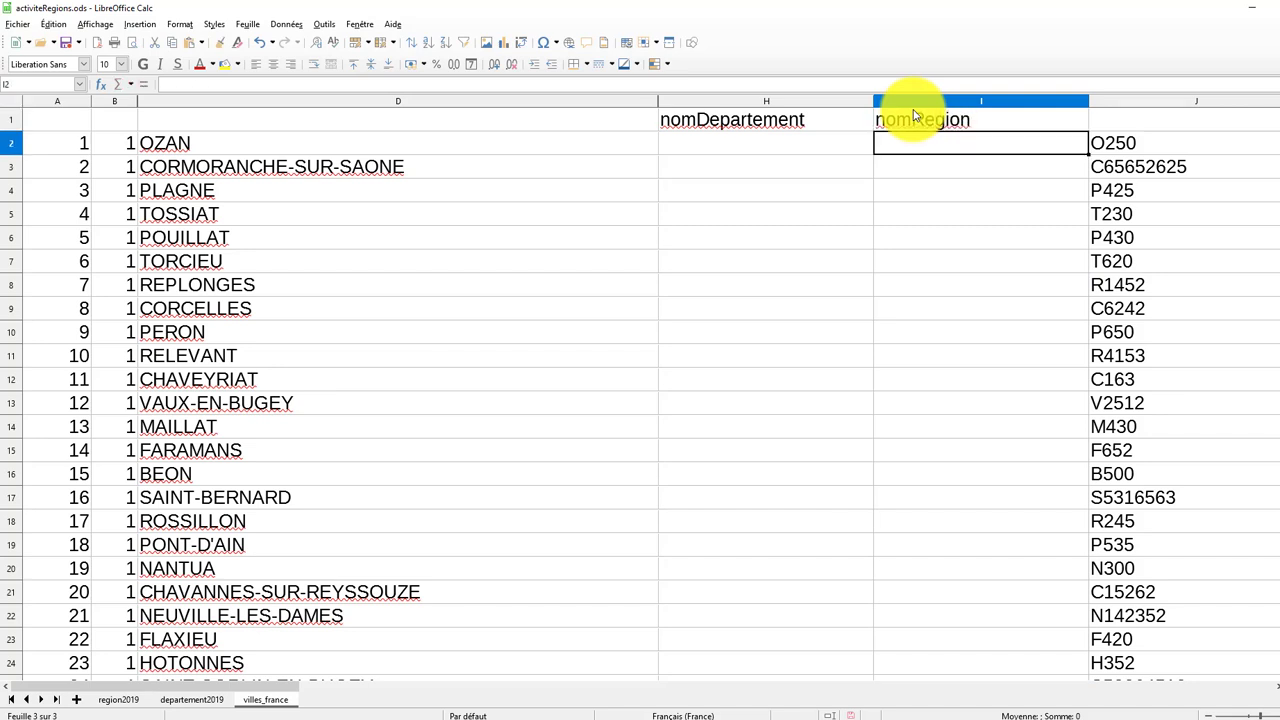
Copy the formula =RECHERCHEV(B2;region2019.A$2:F$19;4;0) from the worksheet PDF in Acrobat Reader into cell H2 of villes_france in Calc.
left_click(674, 155)
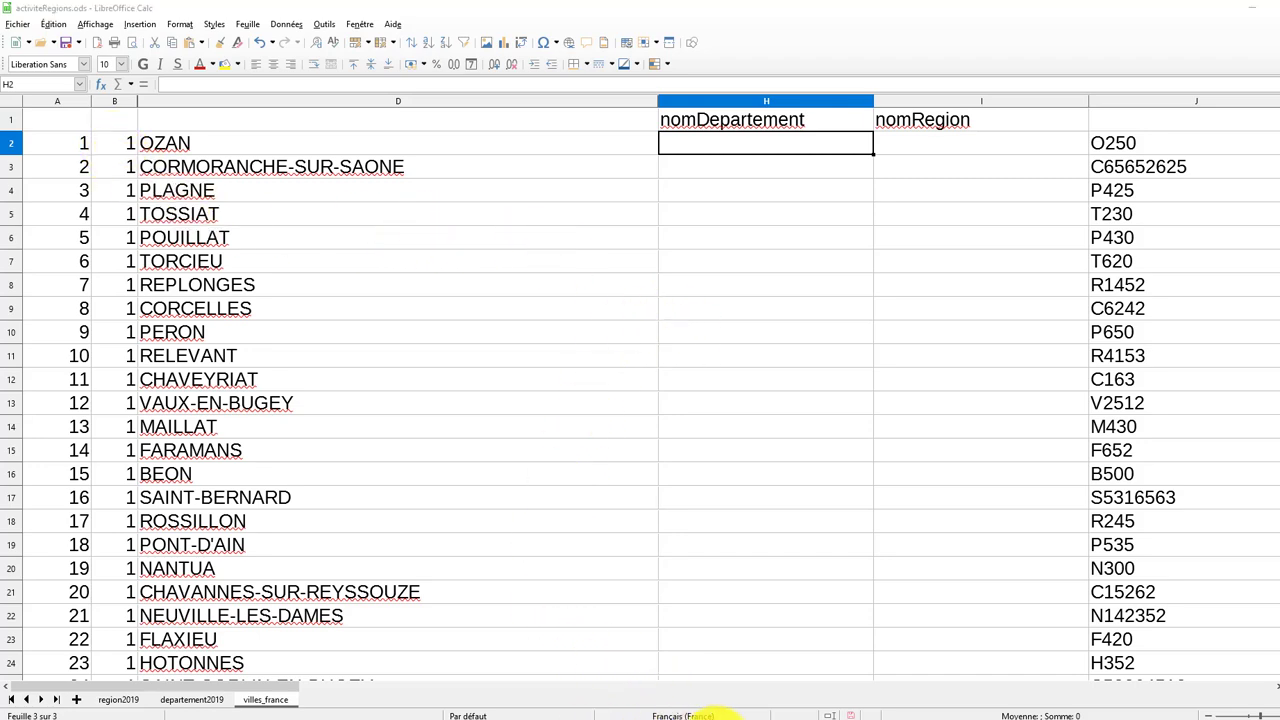
left_click(717, 719)
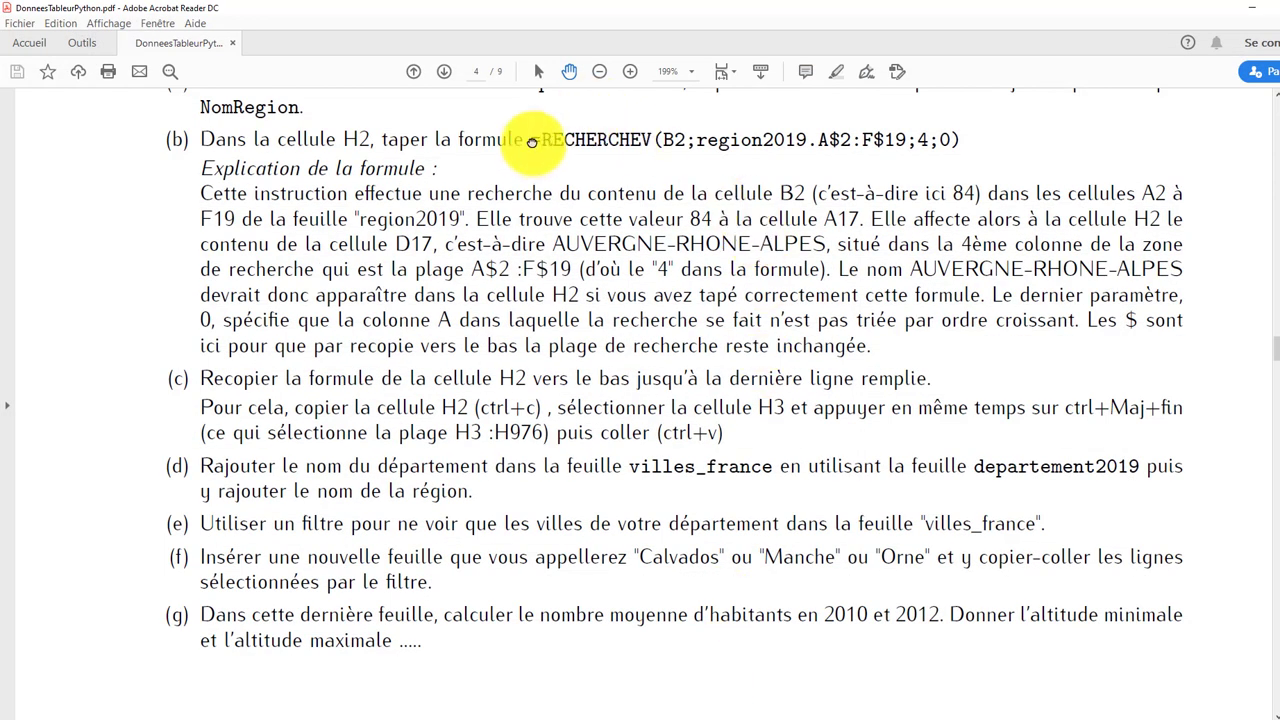
left_click_drag(532, 142, 950, 155)
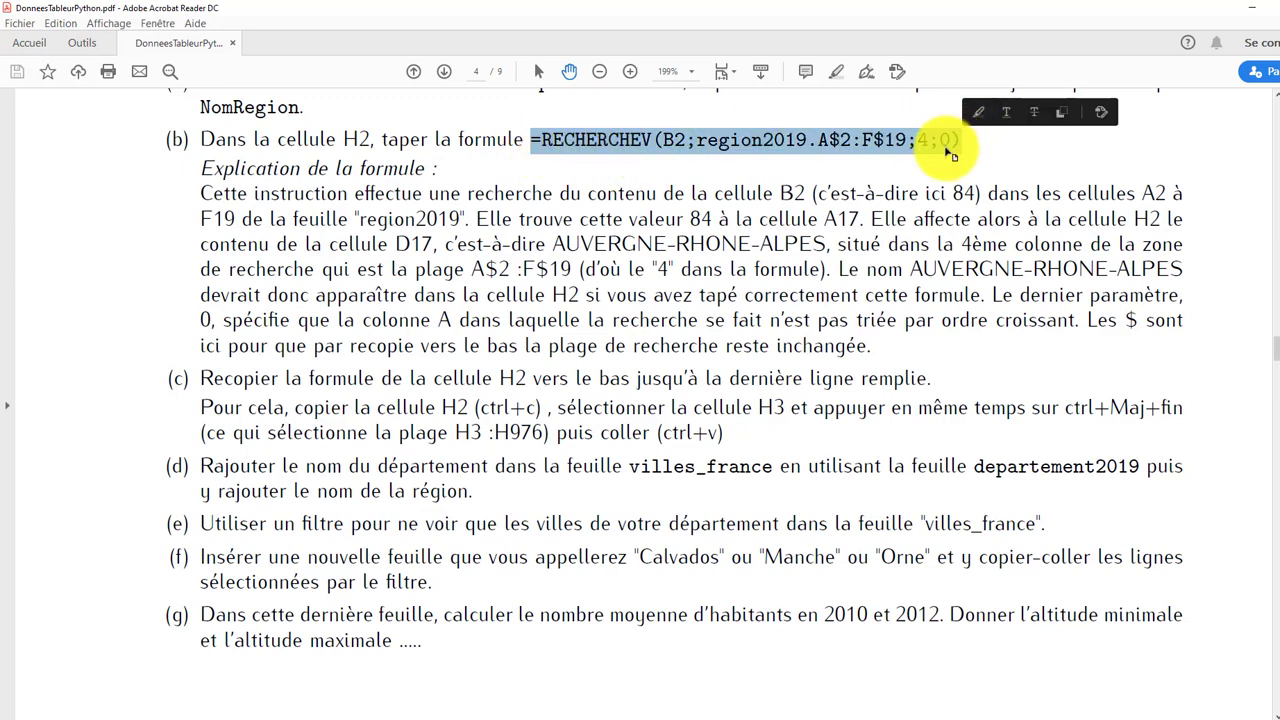
left_click(715, 716)
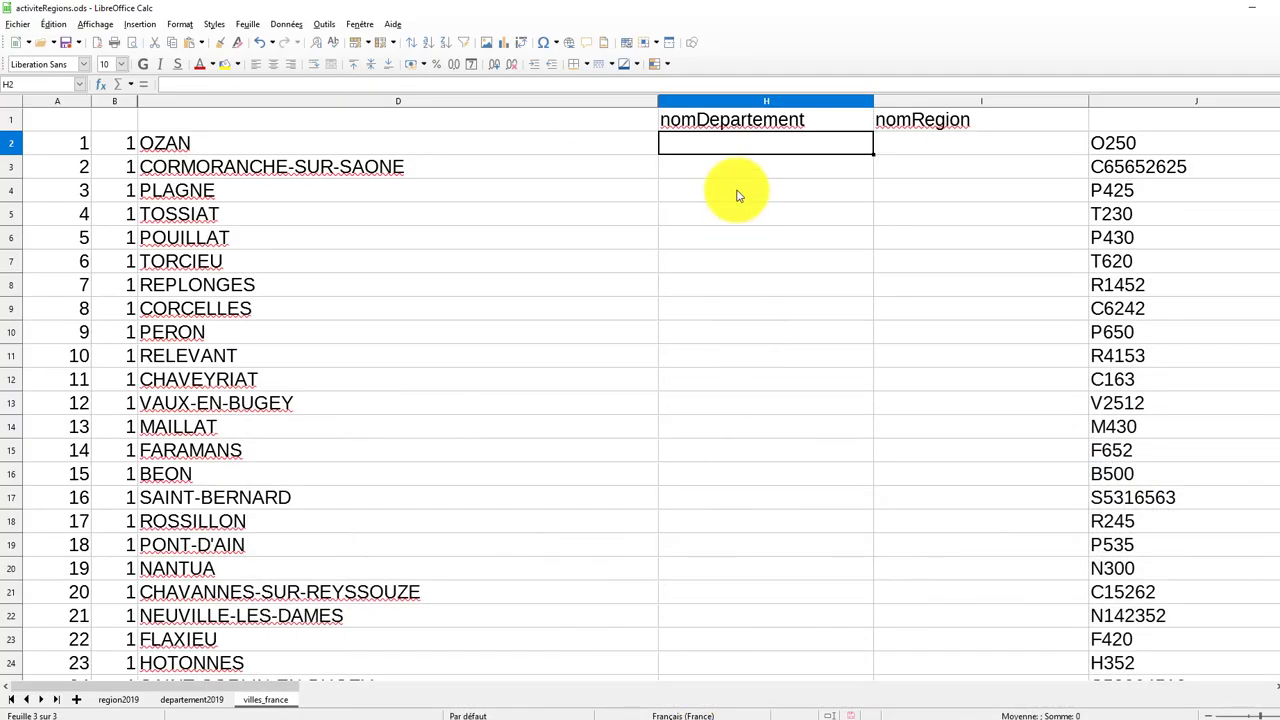
double_click(728, 148)
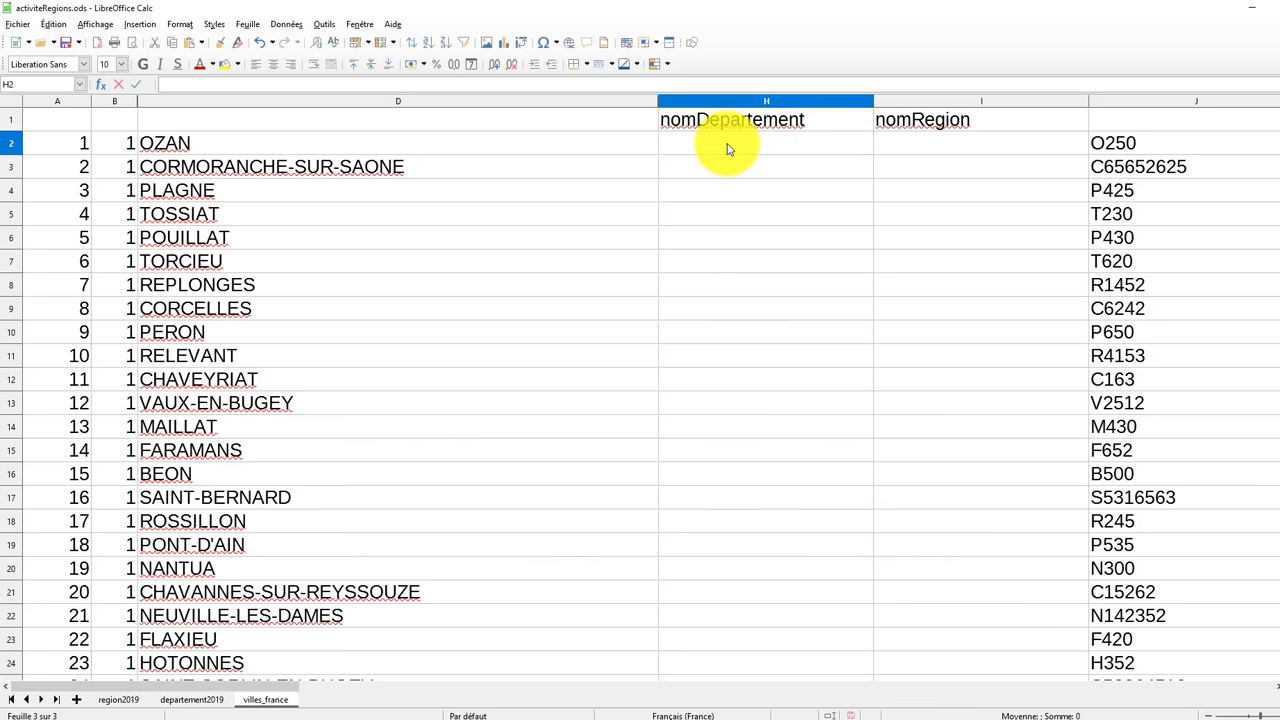
type("=RECHERCHEV(B2;region2019.A$2:F$19;4;0)")
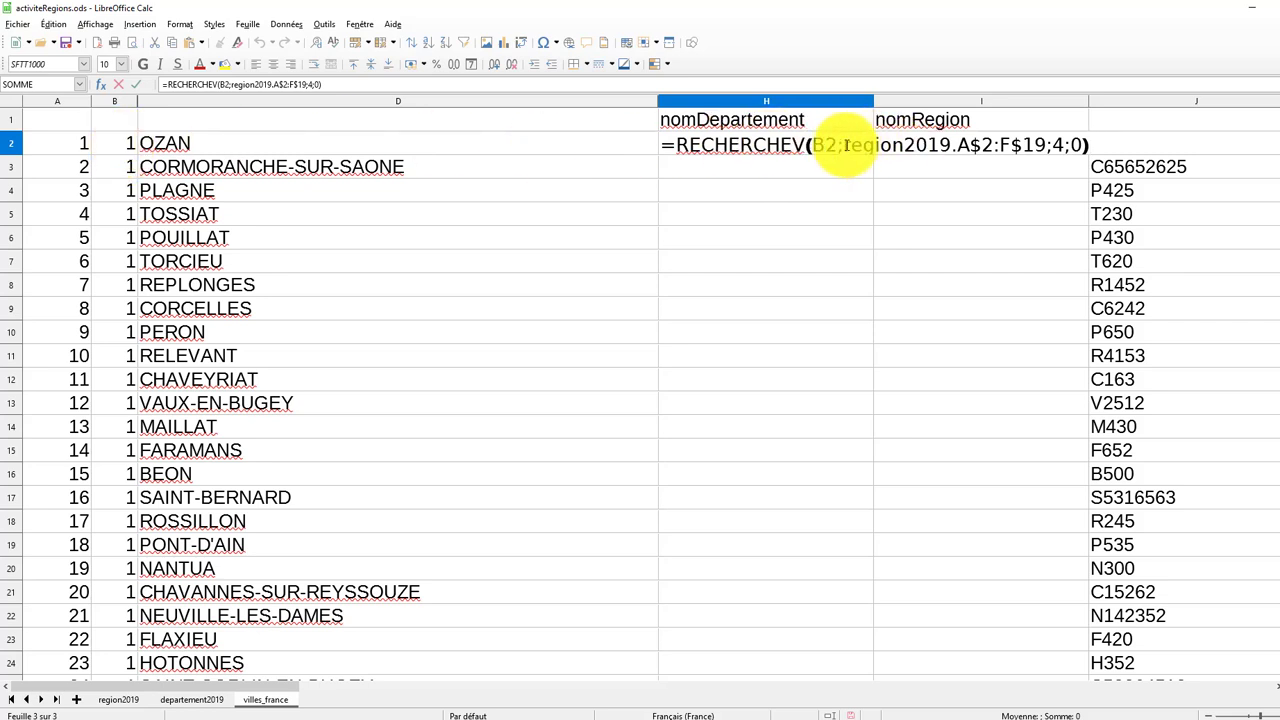
Change the sheet referenced in the H2 RECHERCHEV formula to departement2019.
left_click_drag(845, 145, 901, 146)
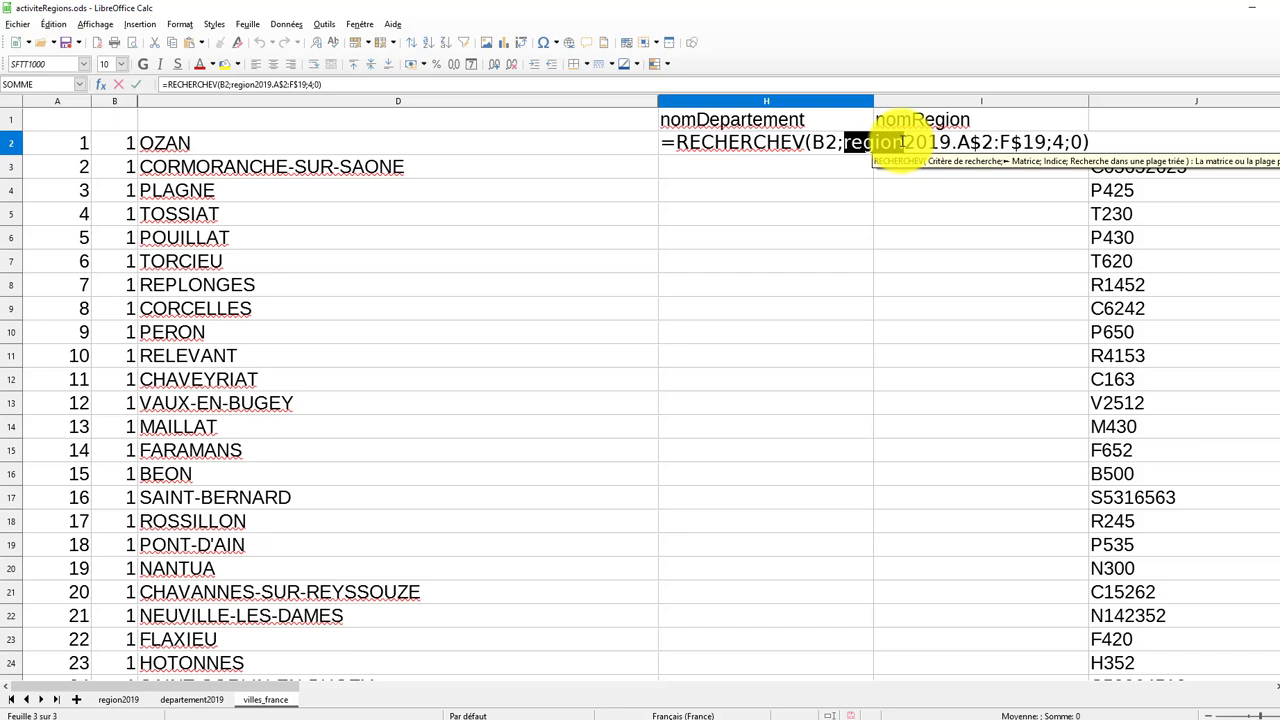
type("depar")
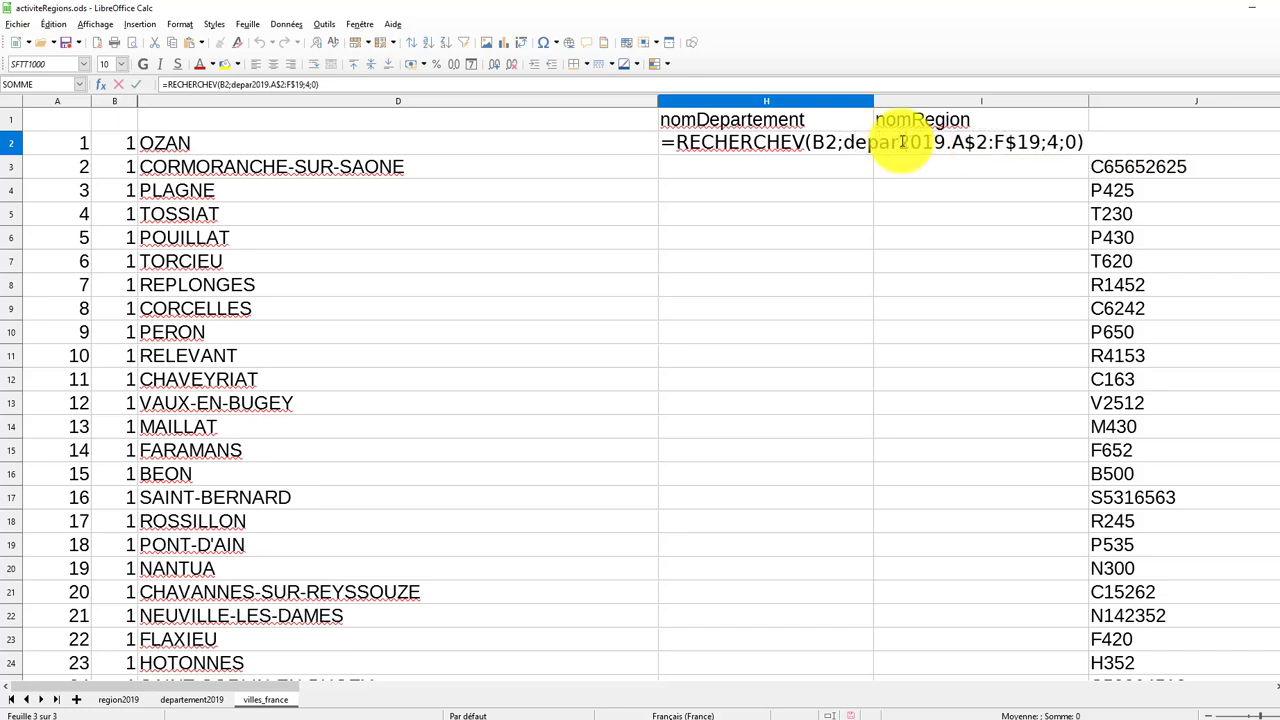
type("tement")
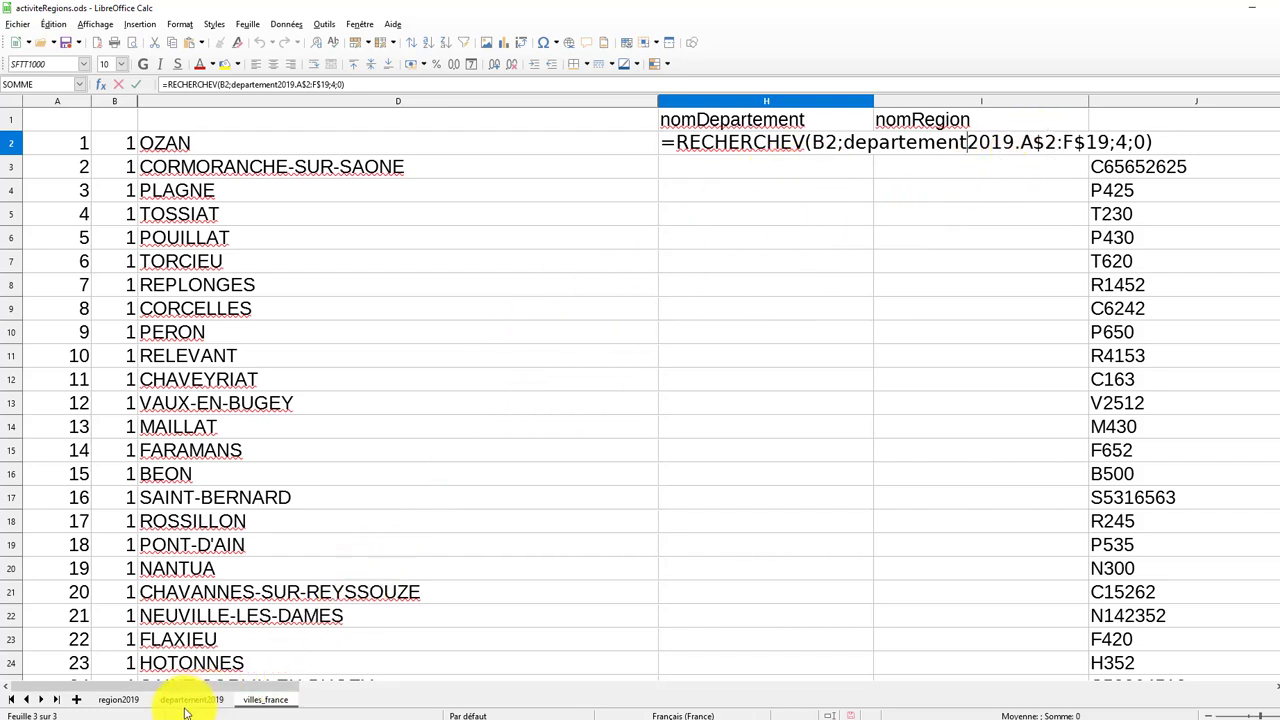
Replace the lookup range in the H2 formula with A2:G102 of the departement2019 sheet and validate the formula.
left_click(1022, 141)
left_click_drag(1022, 141, 1109, 142)
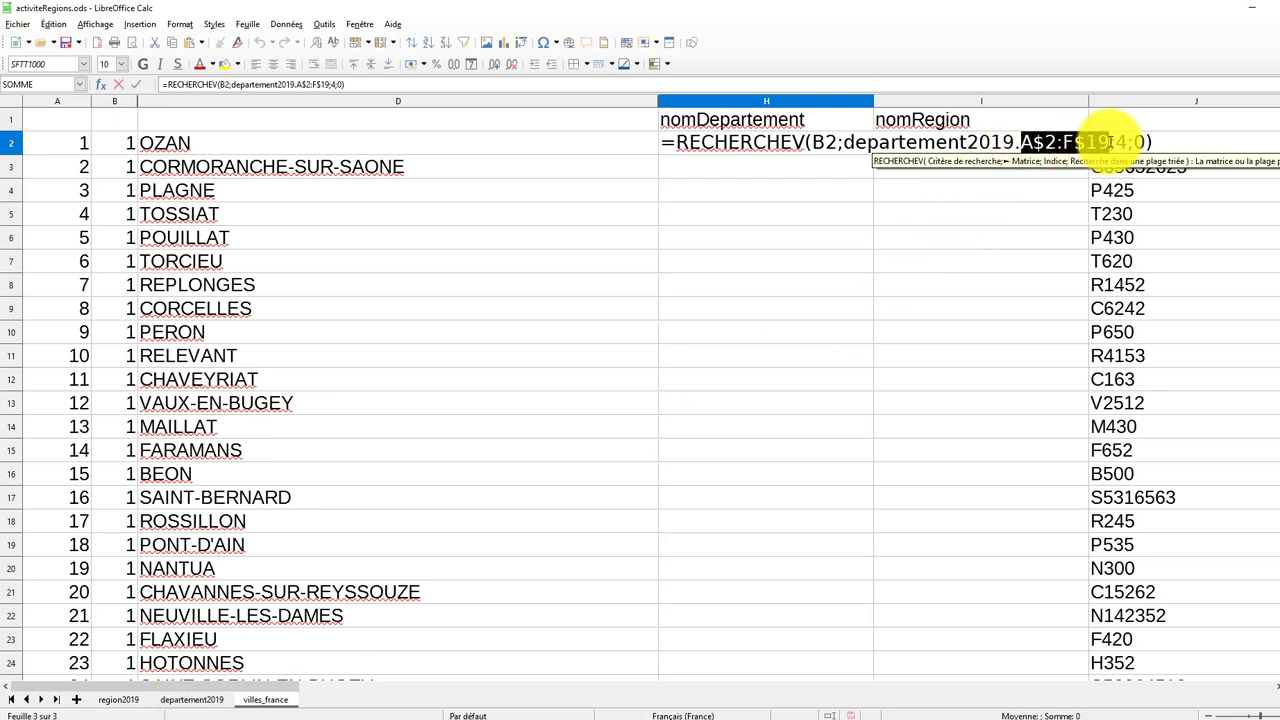
left_click(191, 699)
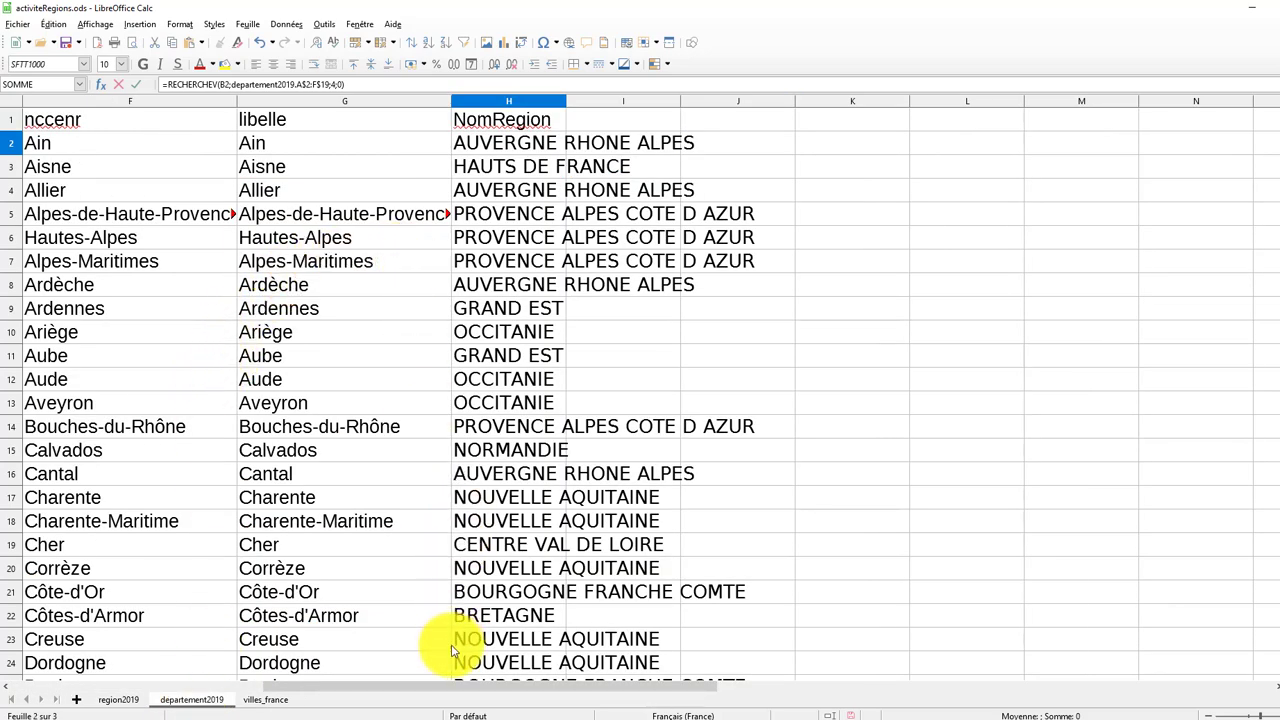
left_click_drag(397, 696, 117, 686)
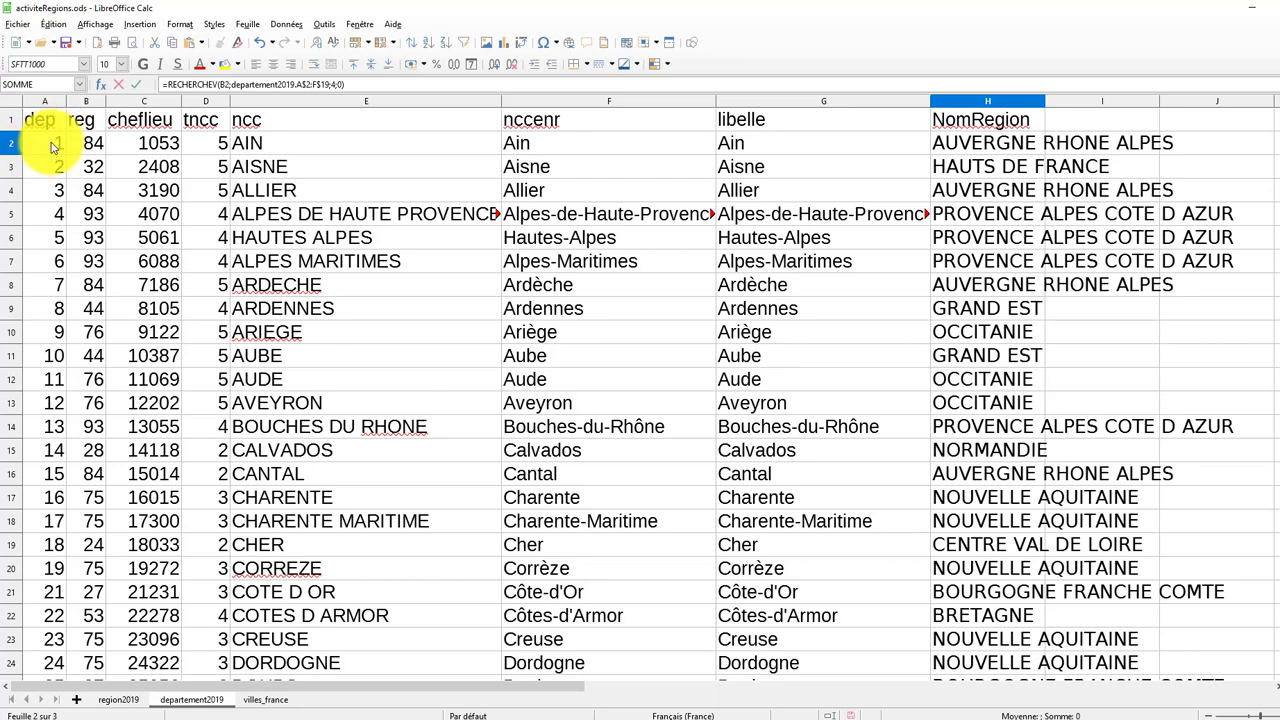
left_click_drag(55, 147, 805, 234)
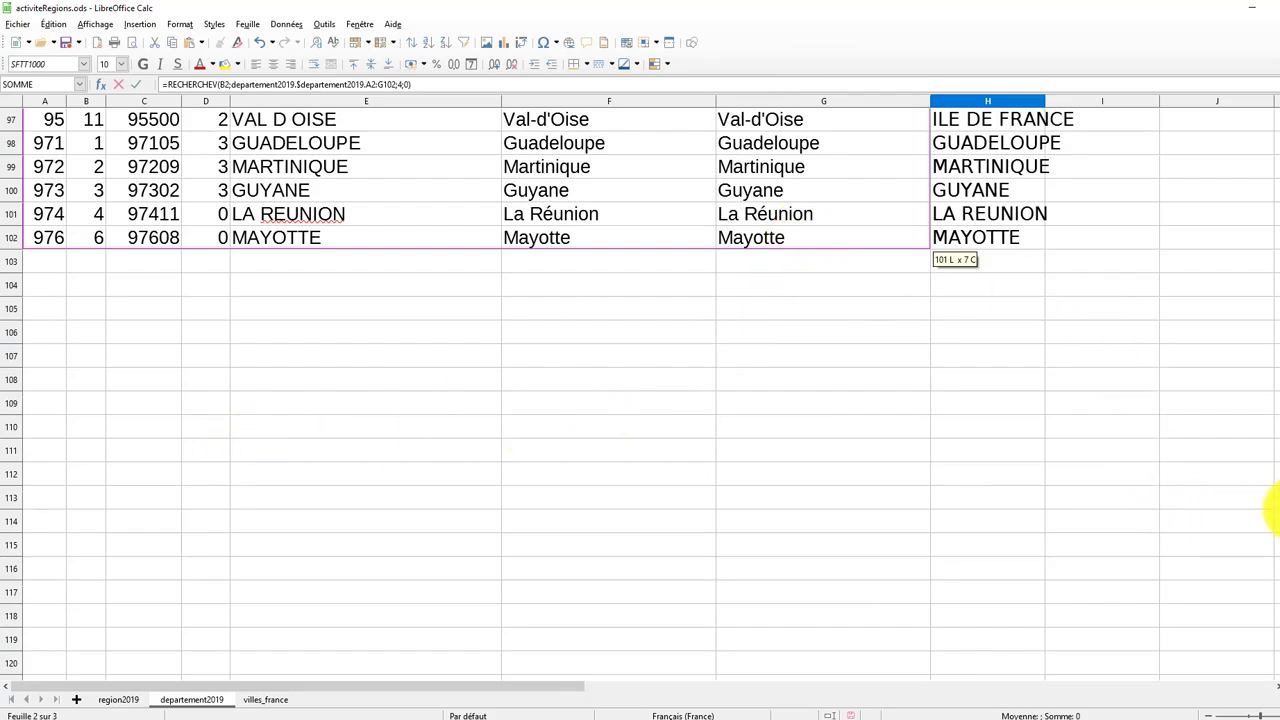
left_click_drag(1275, 510, 1268, 145)
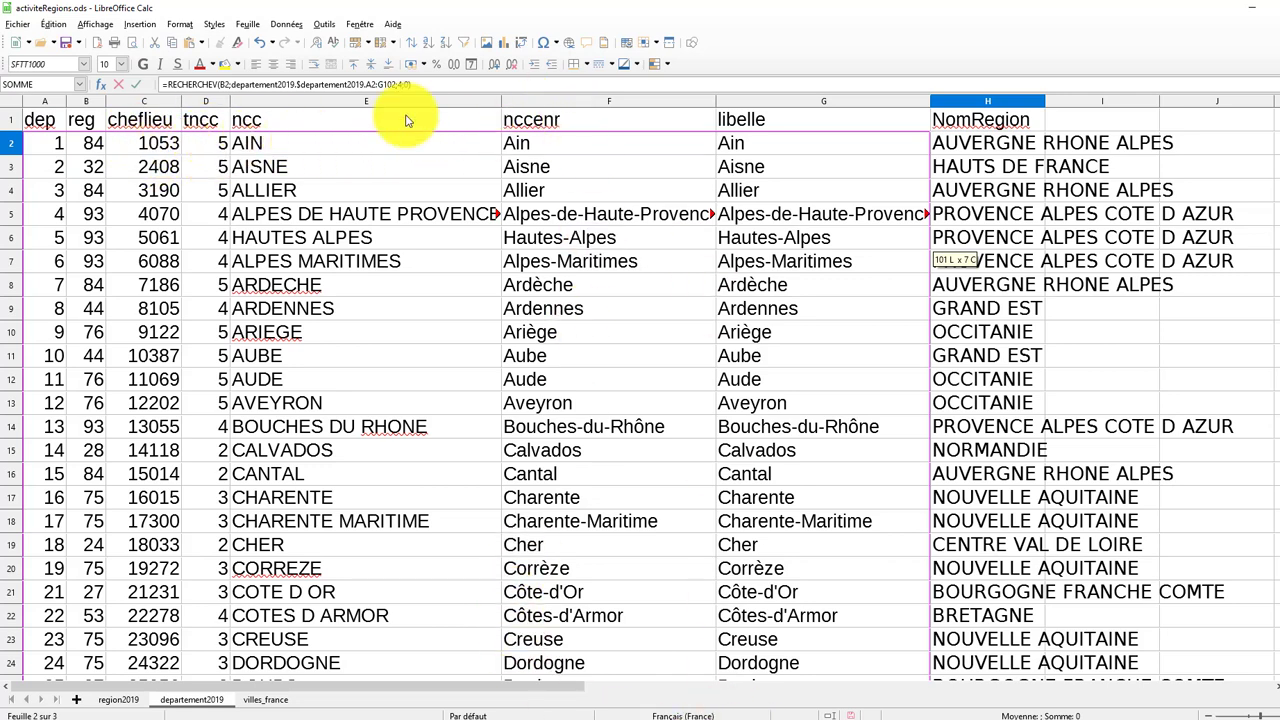
left_click(265, 699)
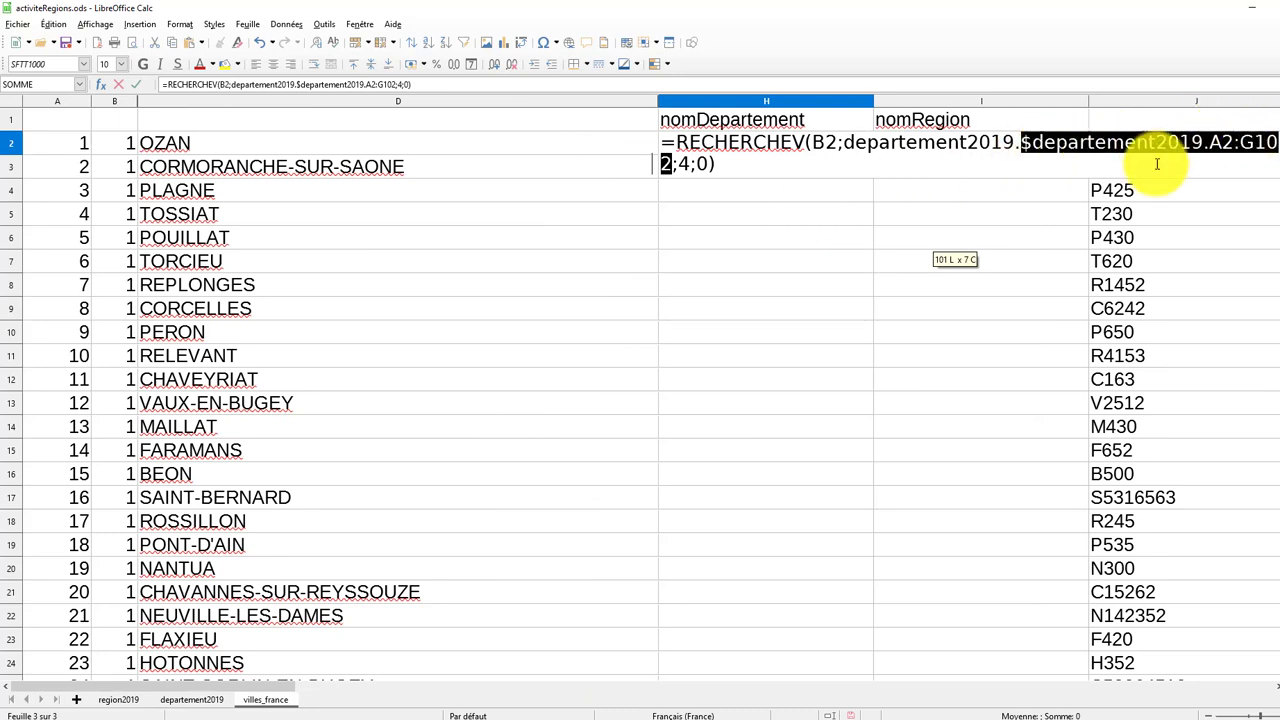
left_click(676, 163)
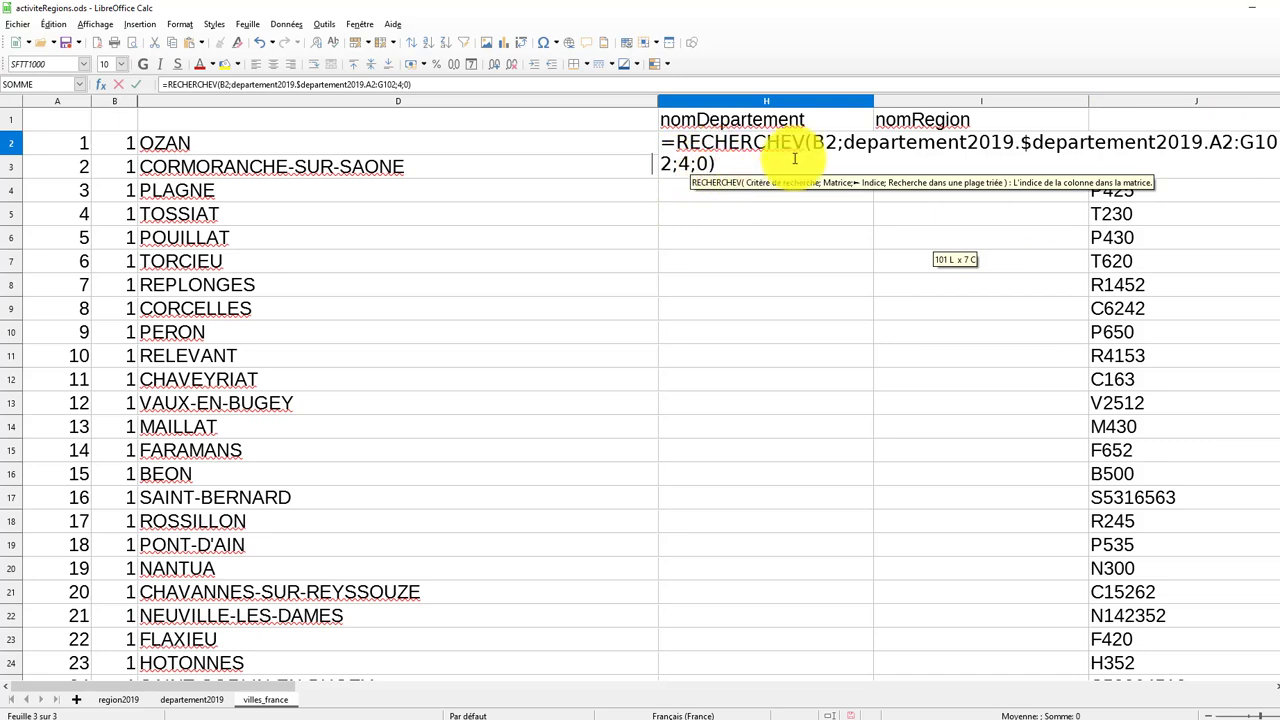
key("Return")
key("Up")
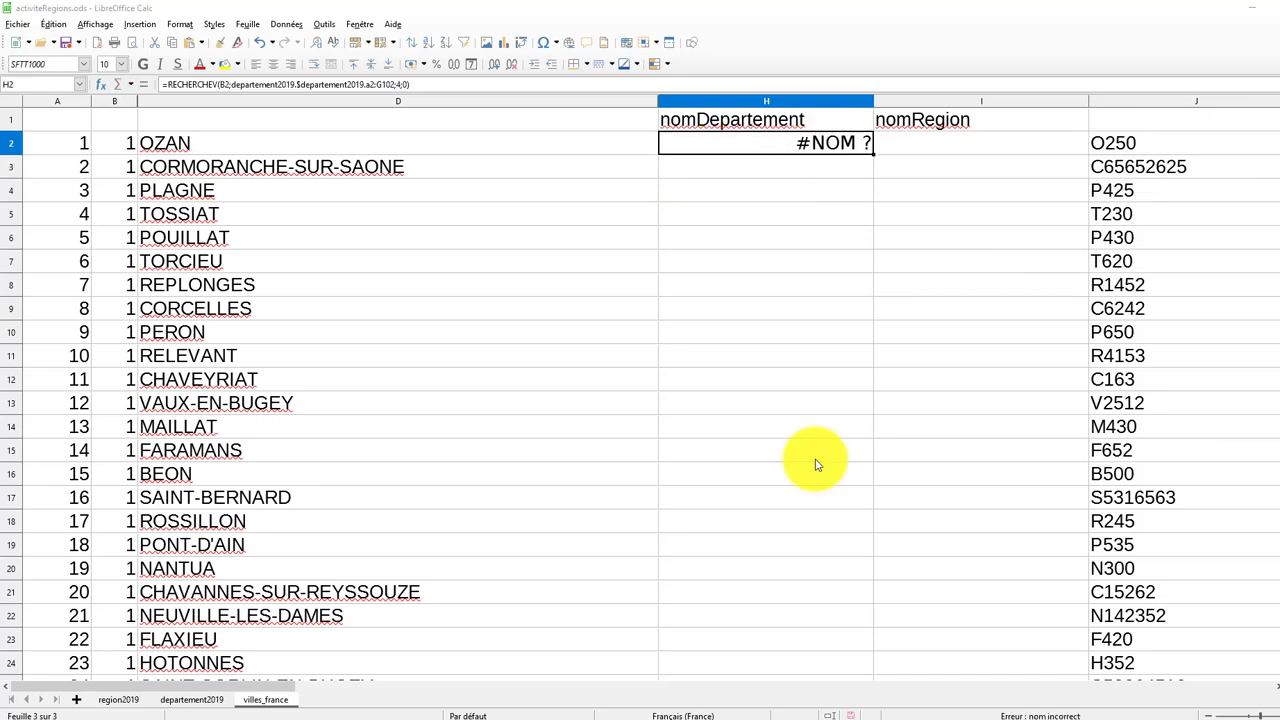
Remove the duplicate departement2019 sheet reference from the H2 formula, keeping $departement2019.A2:G102 as the lookup range.
double_click(763, 149)
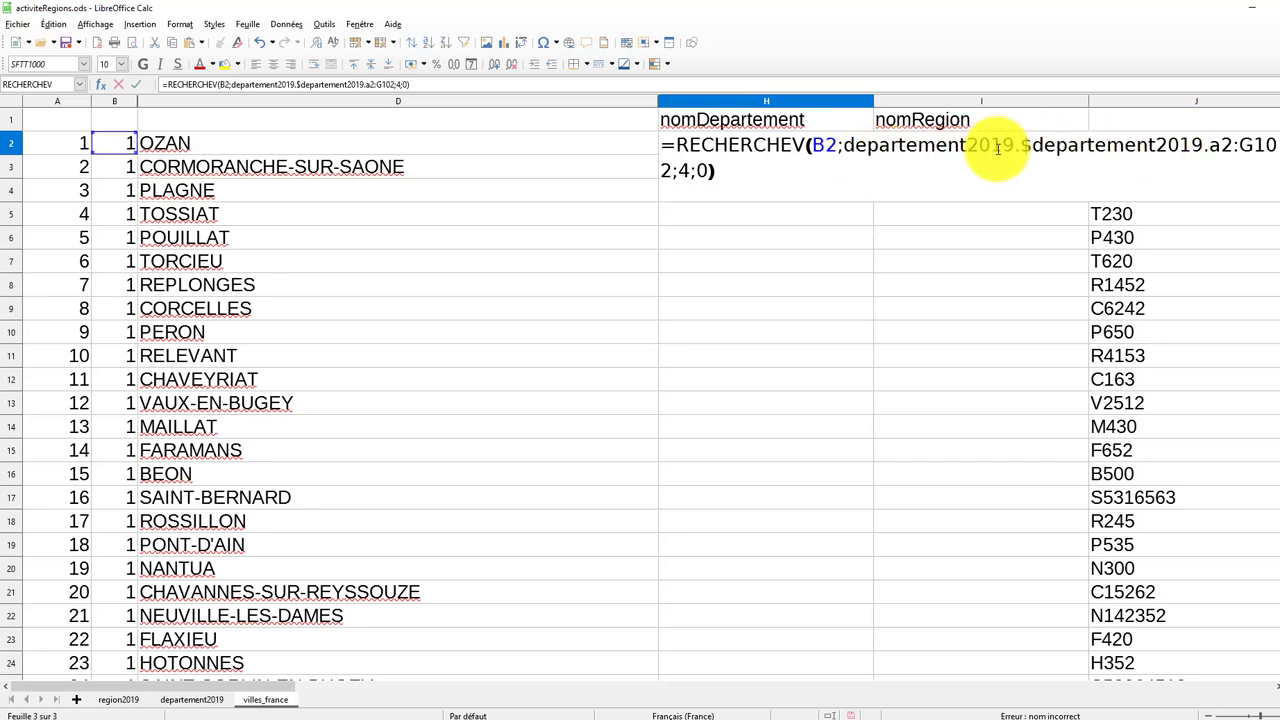
left_click_drag(1016, 150, 850, 150)
key("BackSpace")
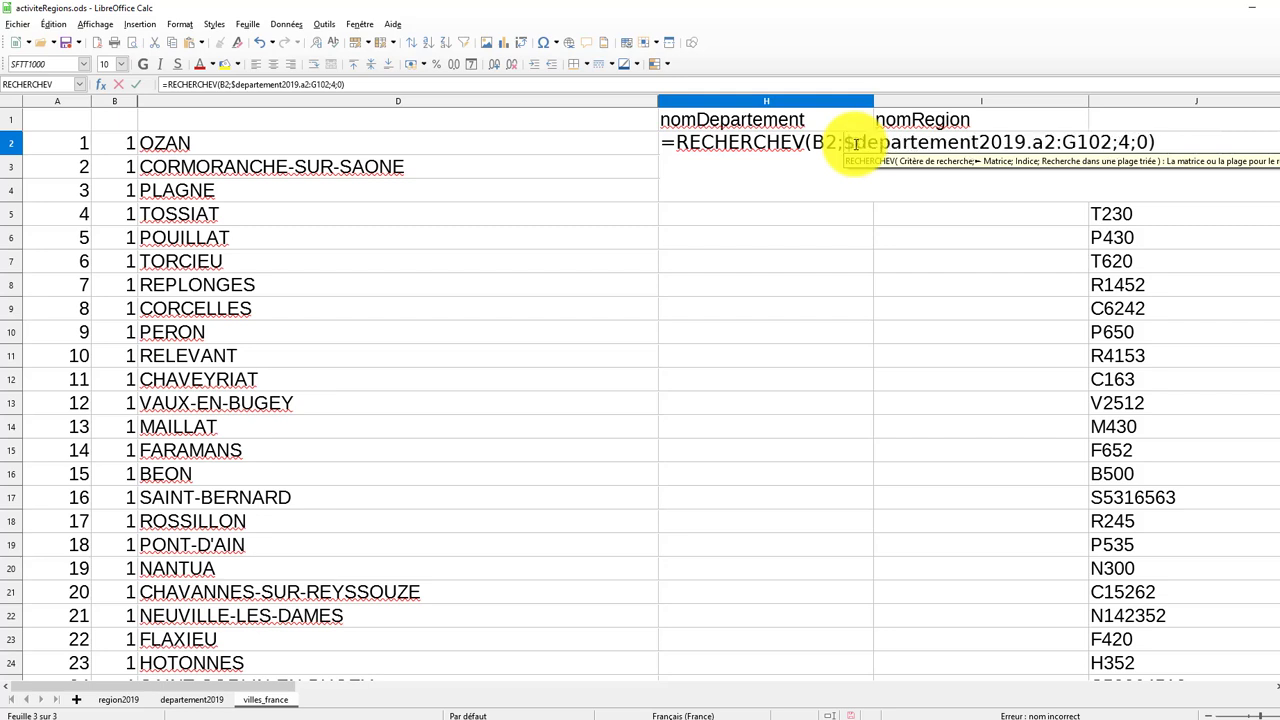
key("Return")
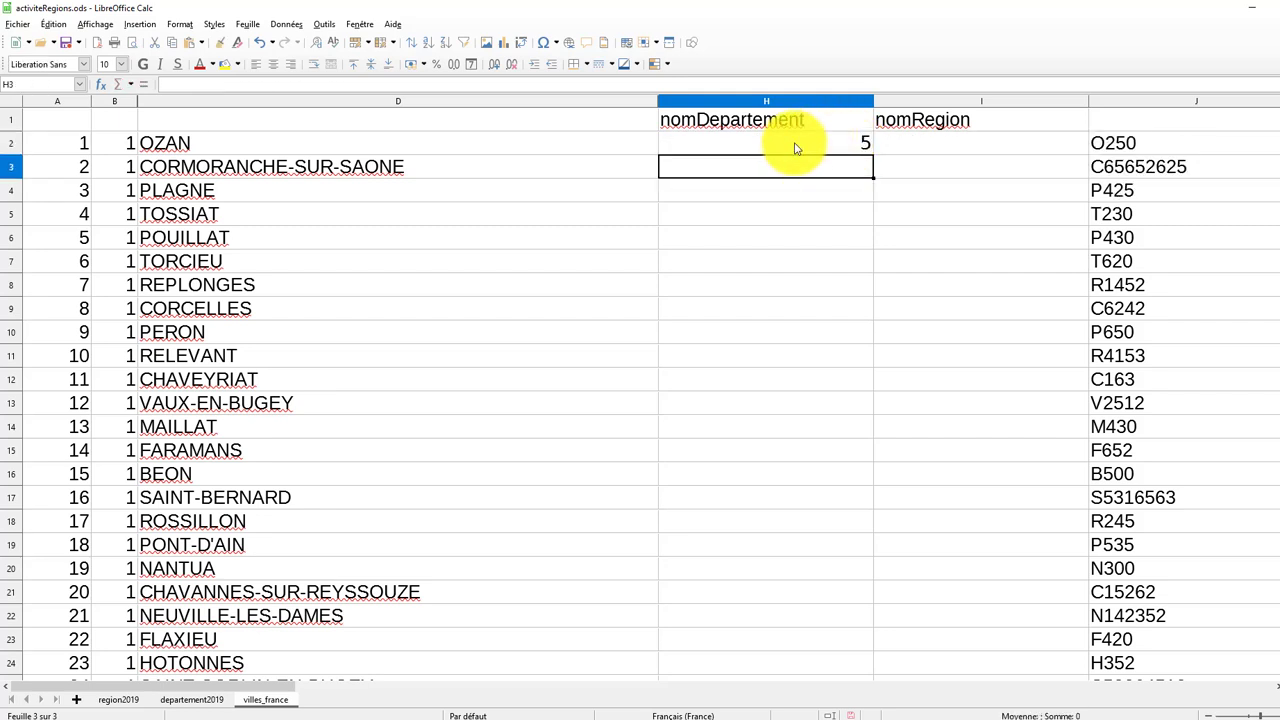
Check the column order in departement2019 and set the column index of villes_france's H2 formula to 5.
left_click(185, 704)
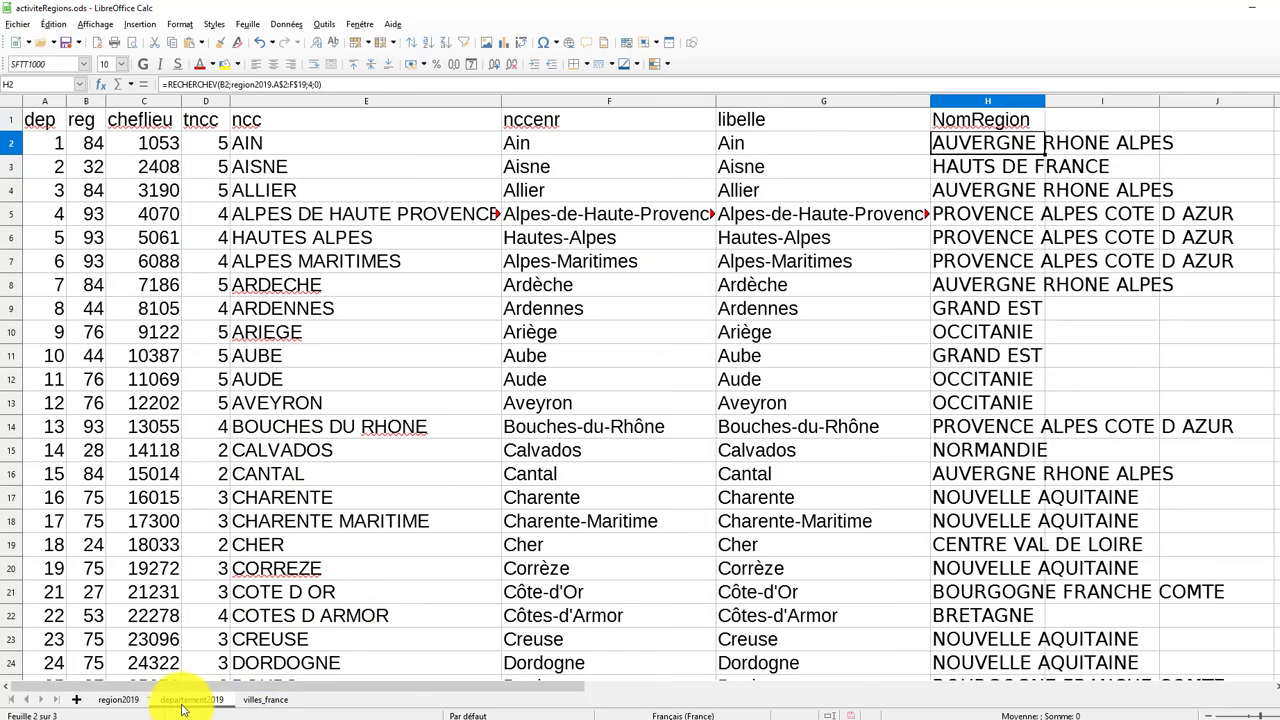
left_click(263, 700)
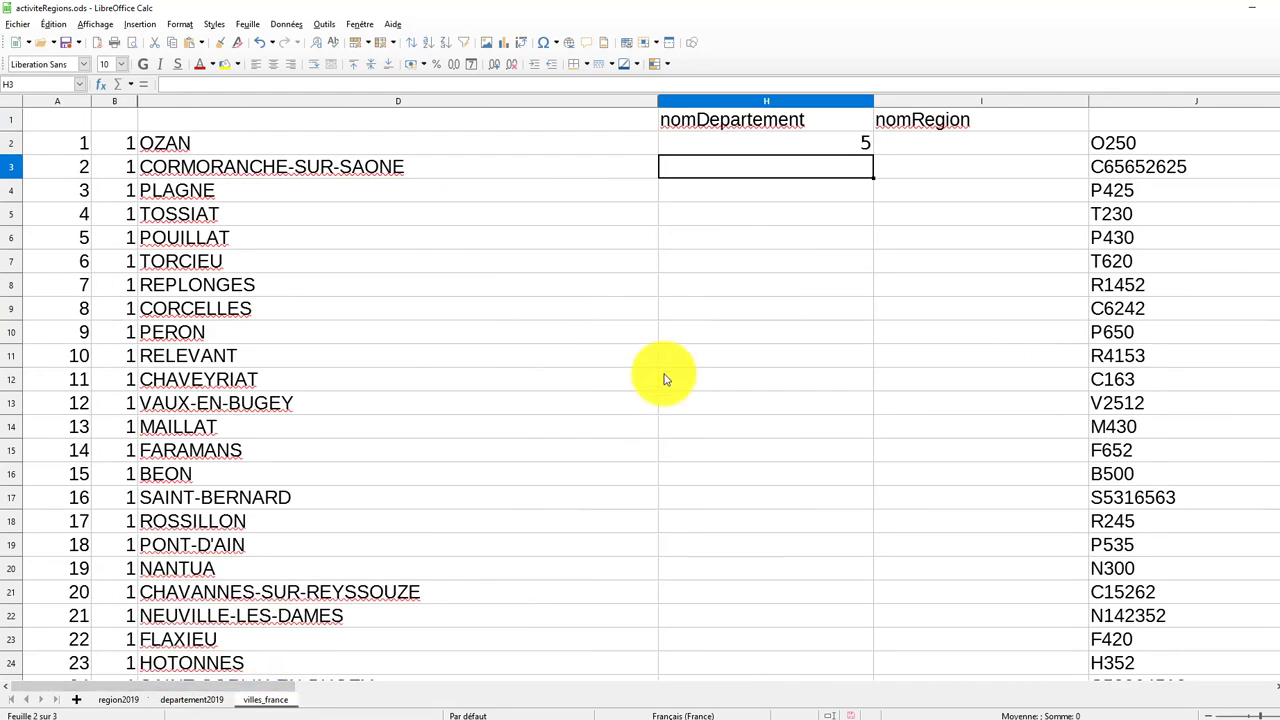
left_click(850, 148)
double_click(850, 148)
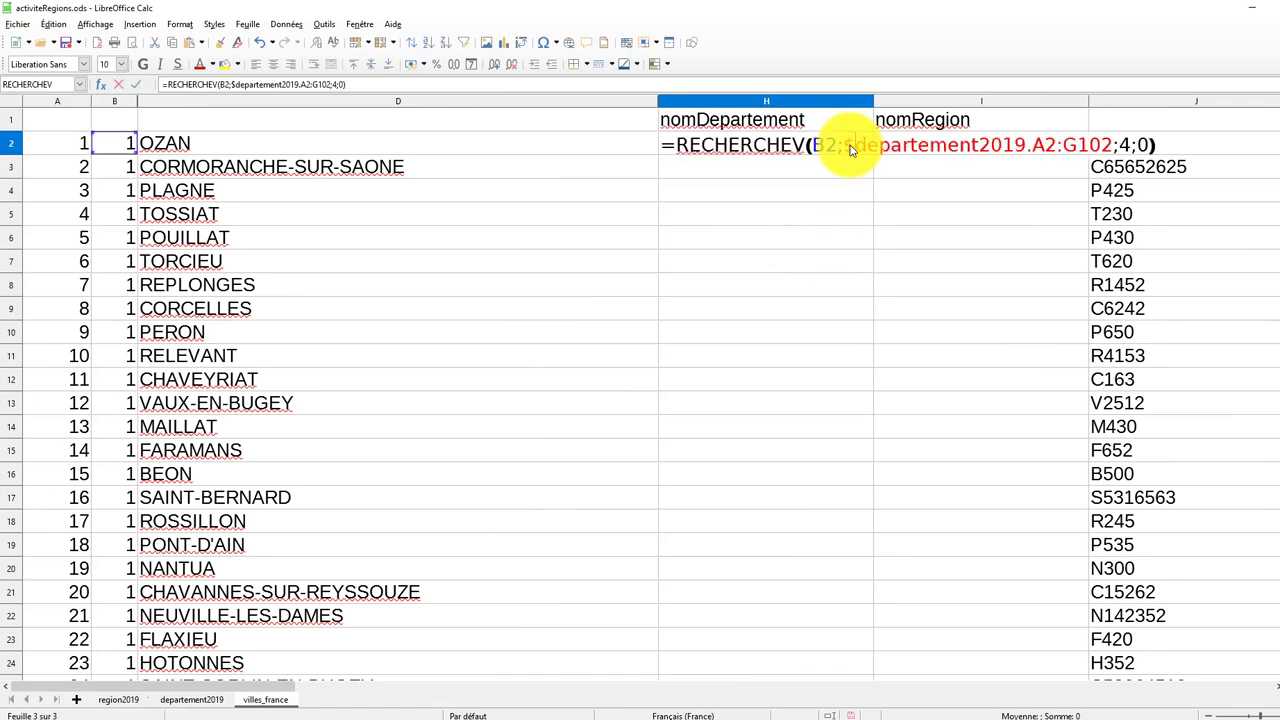
left_click(1127, 144)
key("BackSpace")
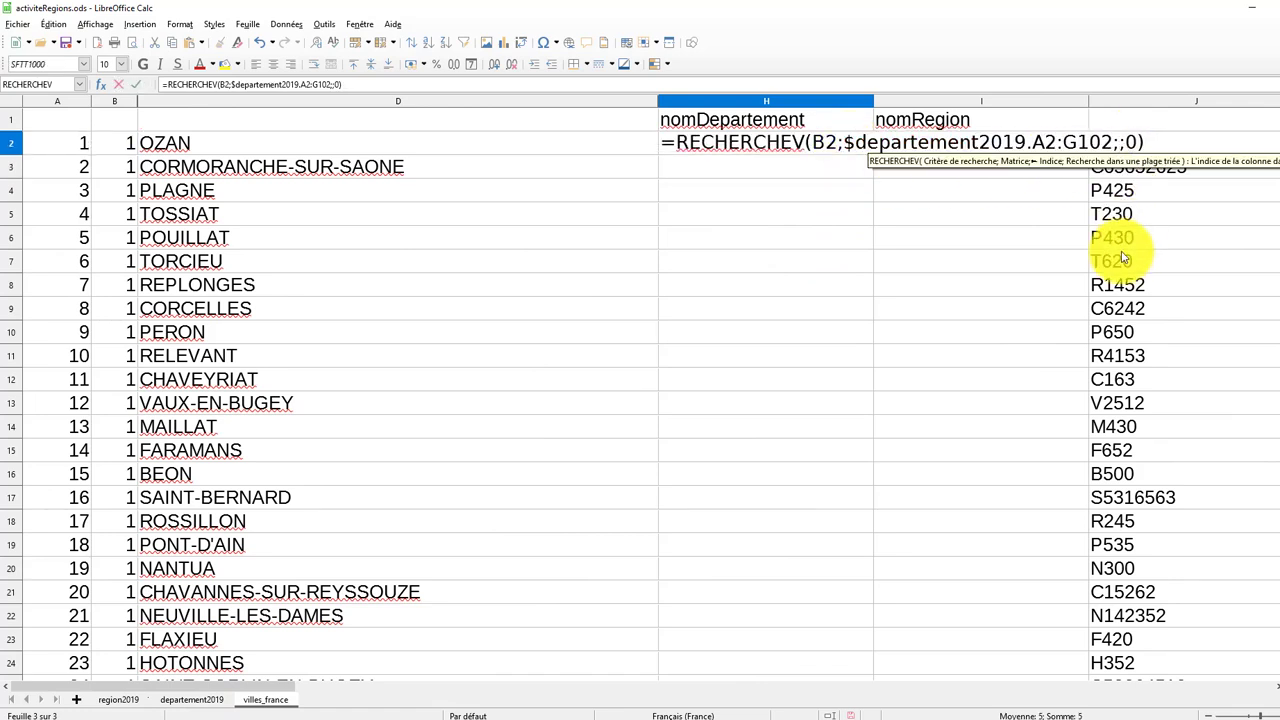
key("Return")
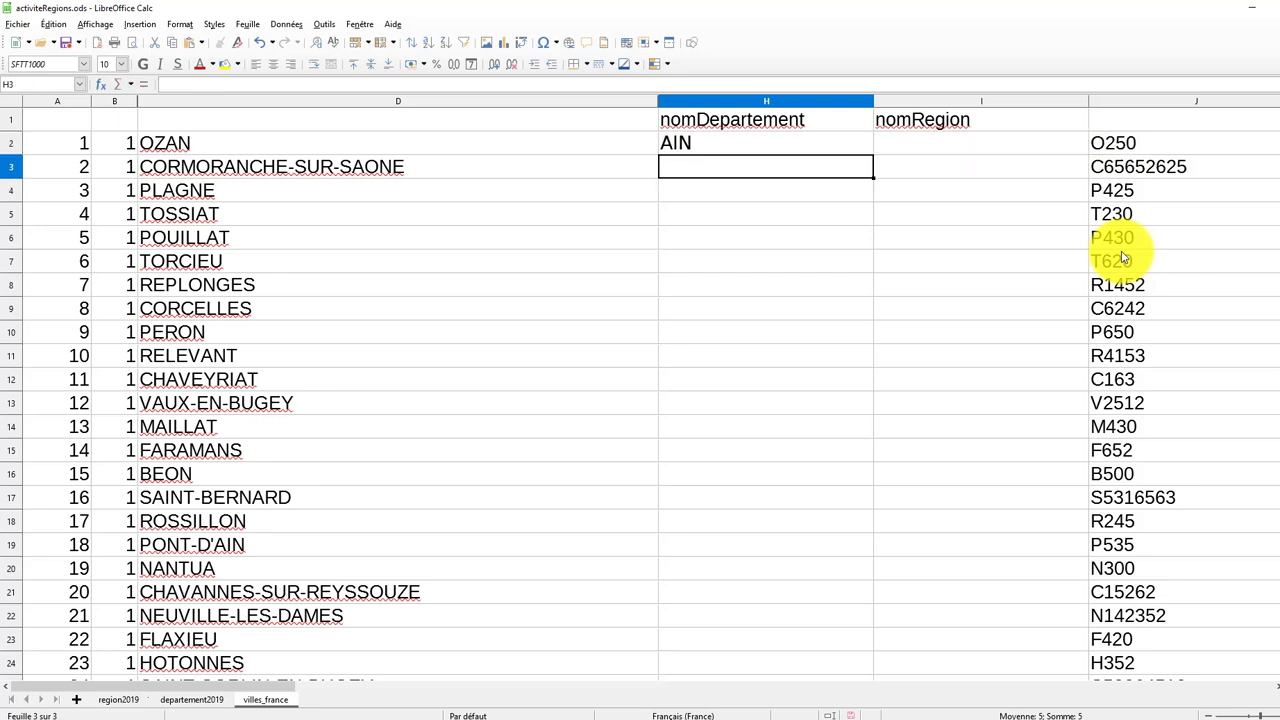
Try to fill the H2 formula down to H10 and inspect the lookup range in the H3 formula.
left_click(776, 148)
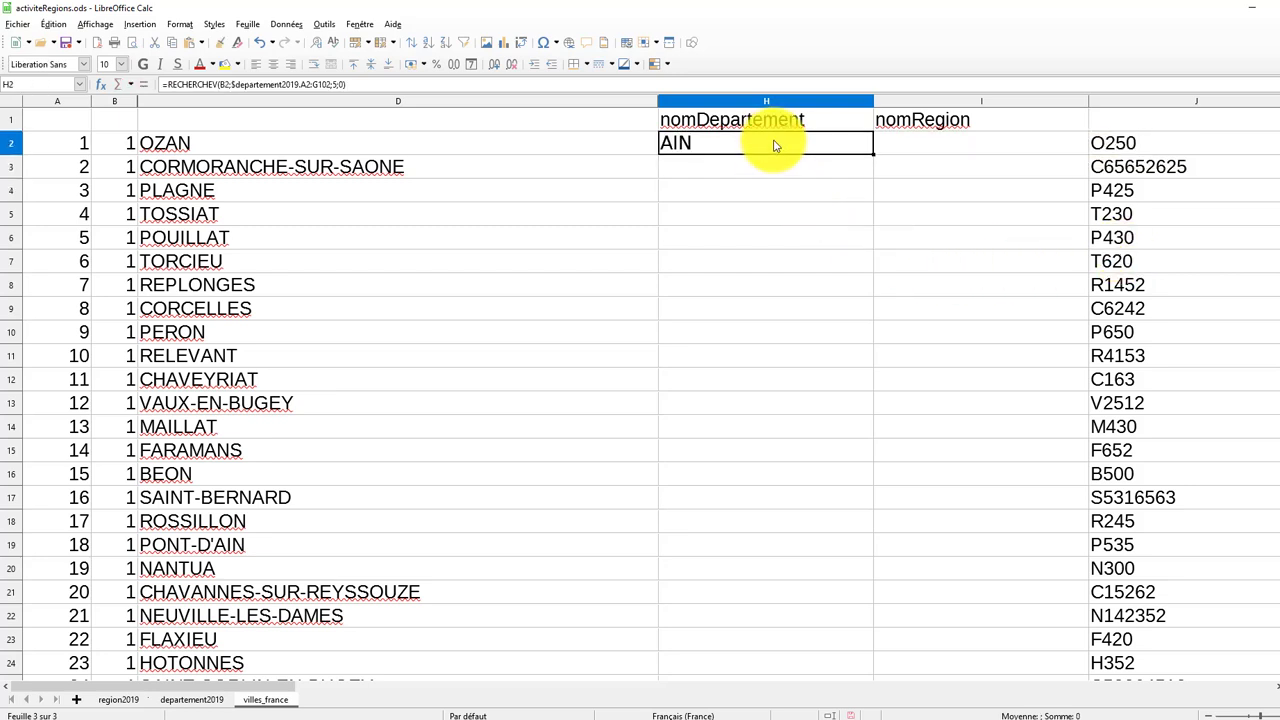
left_click_drag(872, 155, 889, 334)
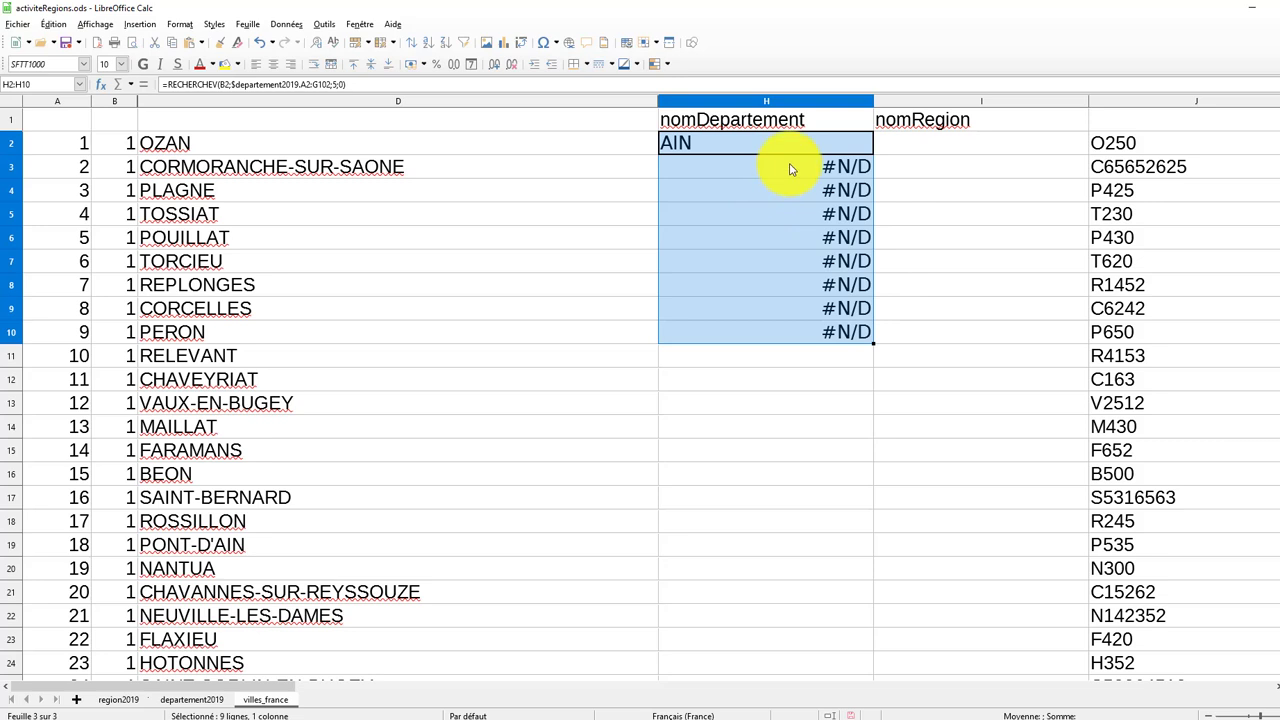
left_click(757, 170)
double_click(760, 170)
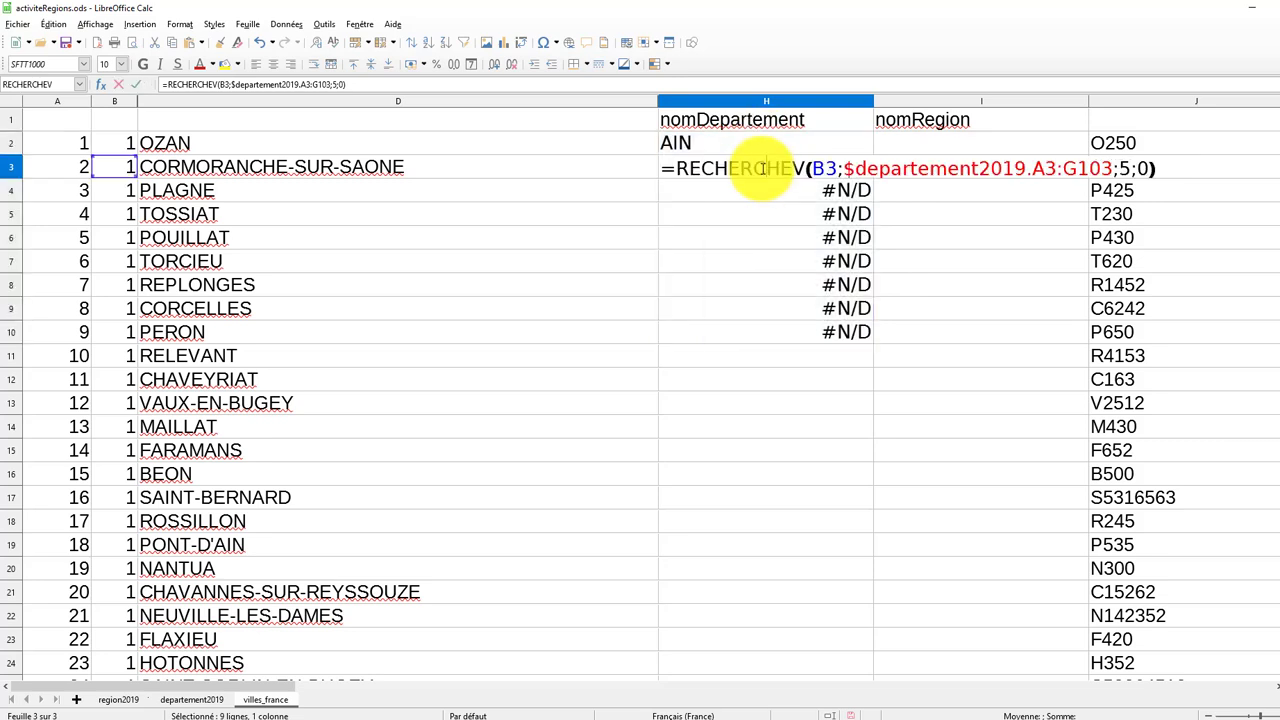
left_click(1048, 166)
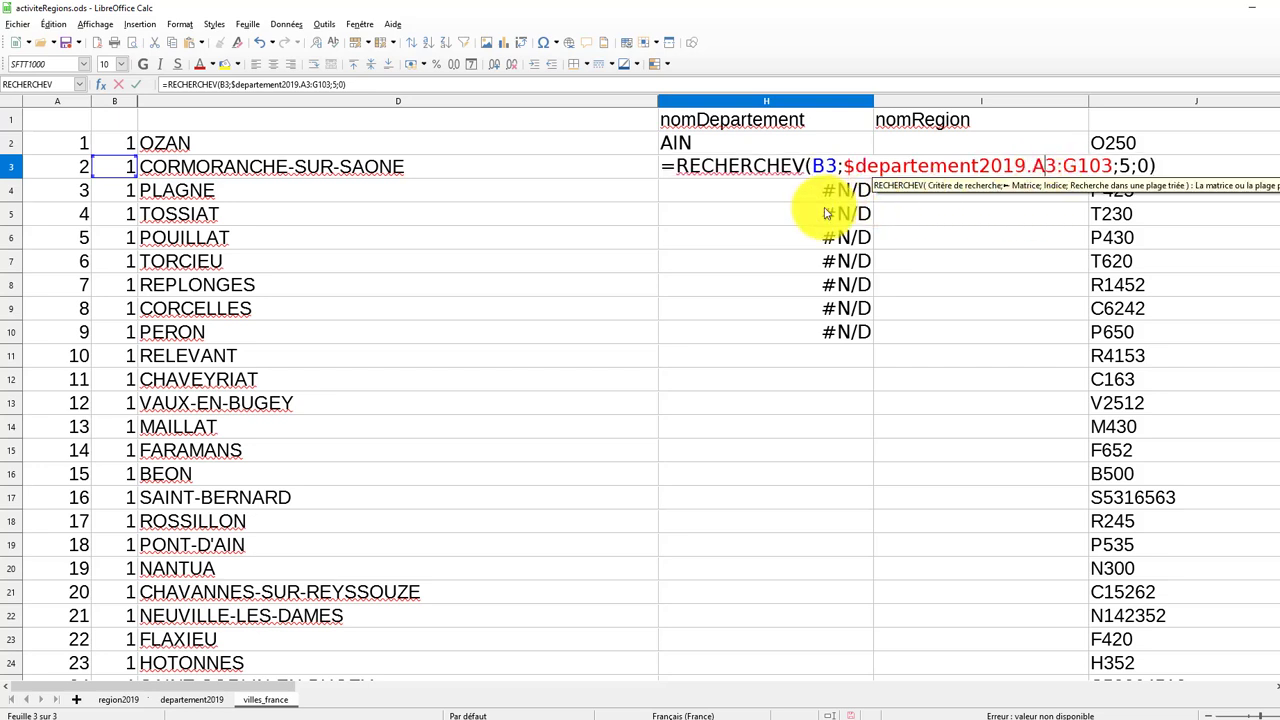
key("Escape")
Lock the lookup range rows in the H2 formula as A$2:G$102 and fill the formula down to H10.
left_click(797, 147)
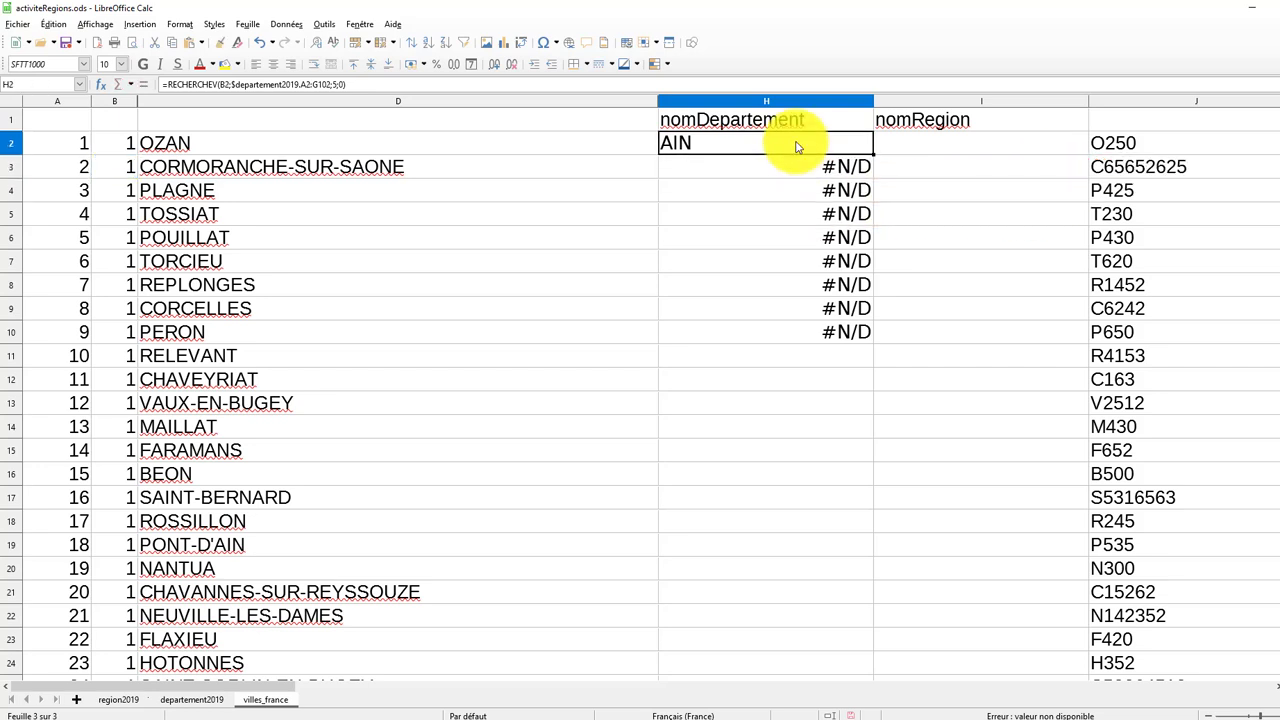
double_click(797, 147)
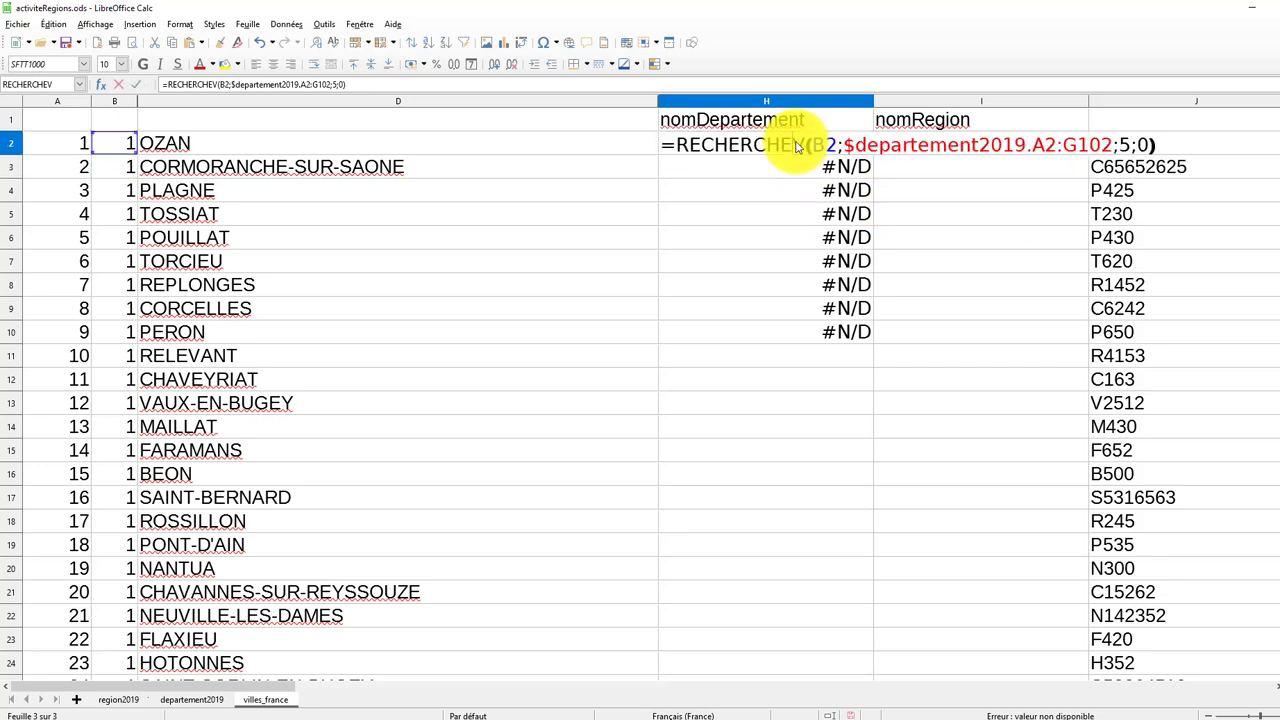
left_click(1050, 143)
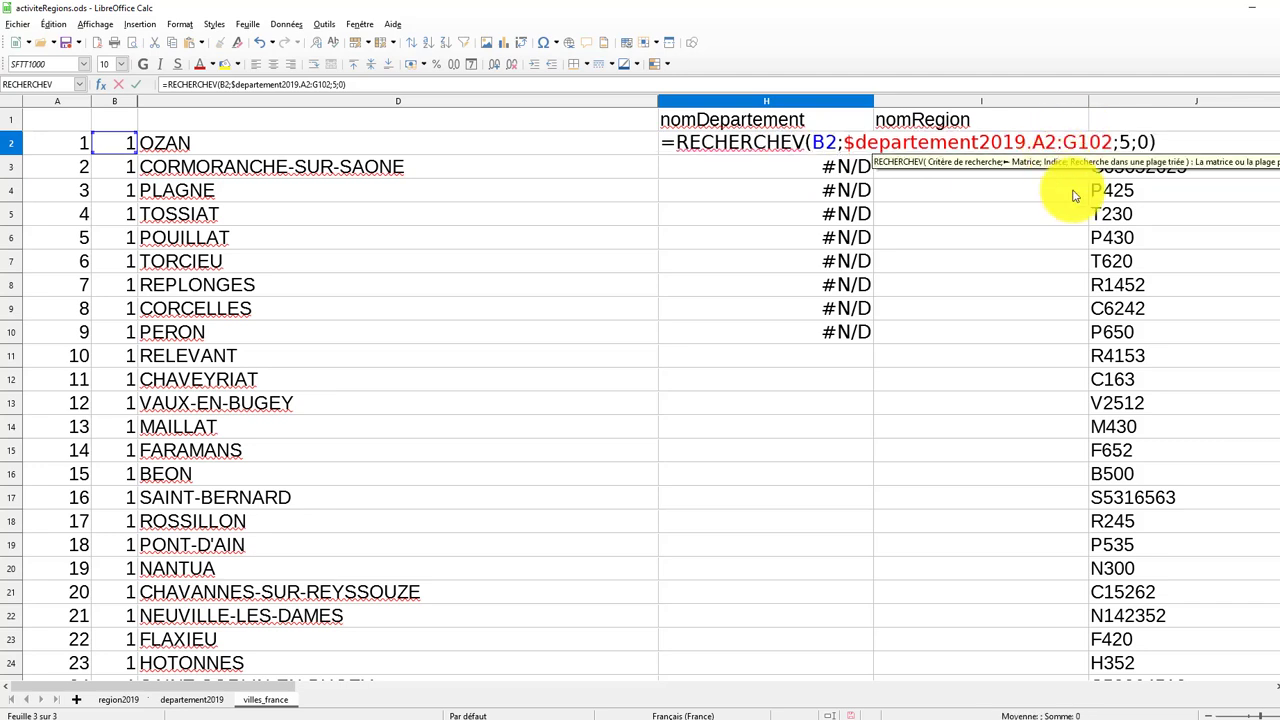
type("$")
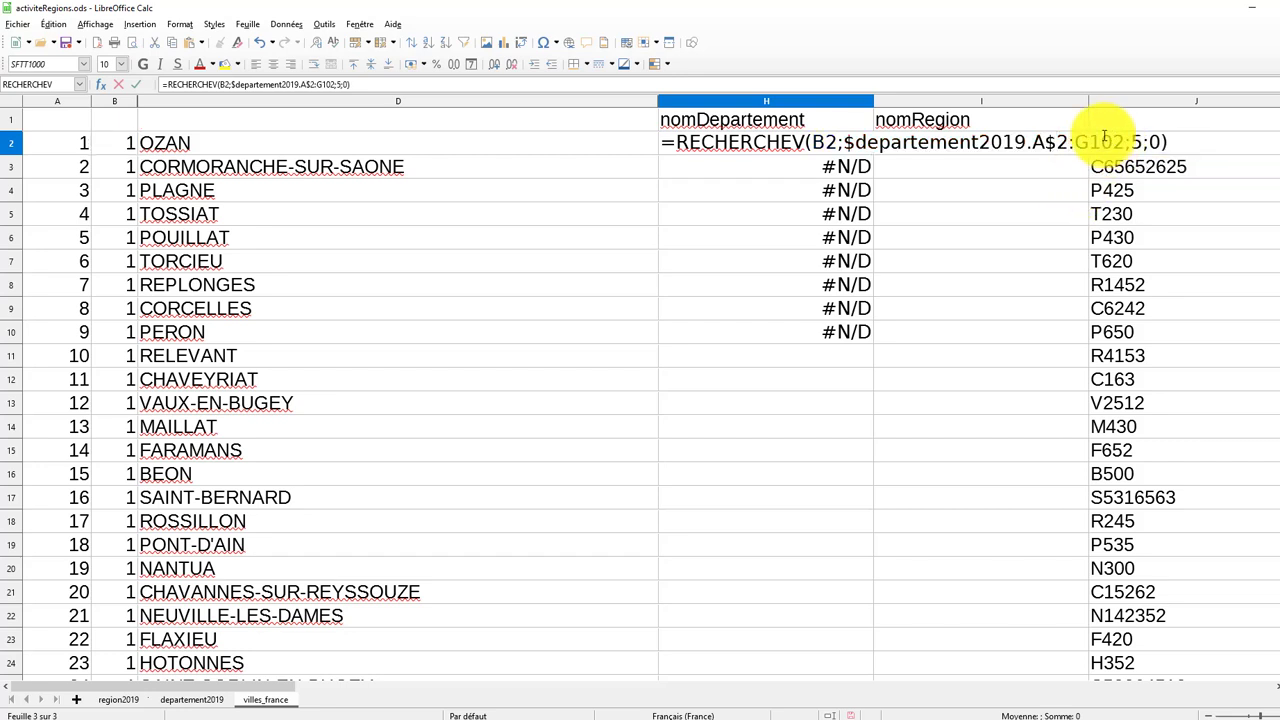
left_click(1092, 143)
type("$")
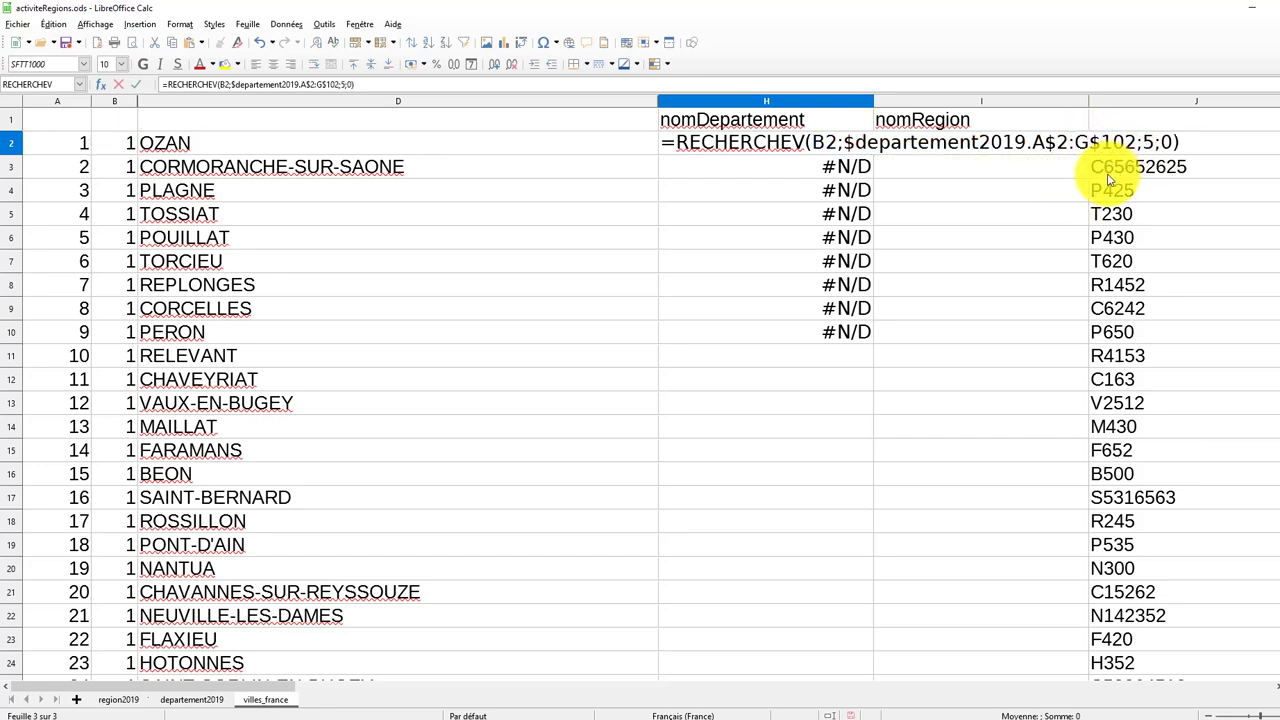
key("Return")
left_click(843, 147)
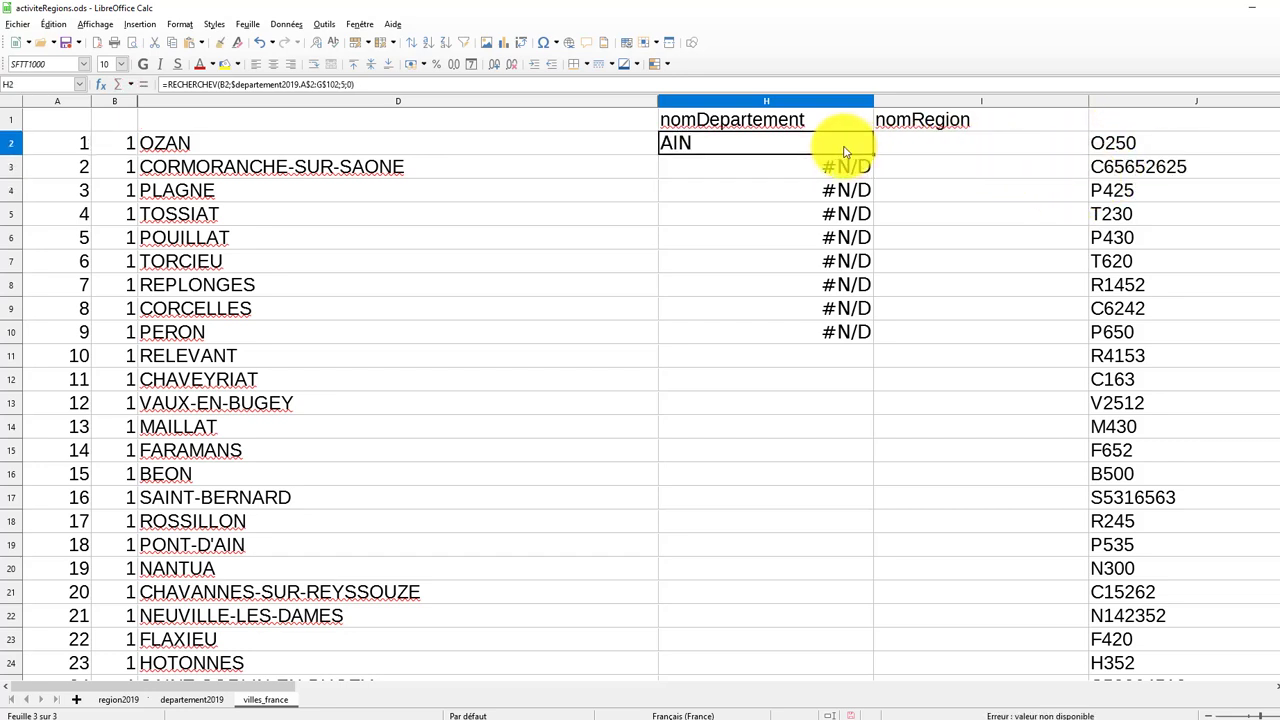
left_click_drag(872, 156, 858, 338)
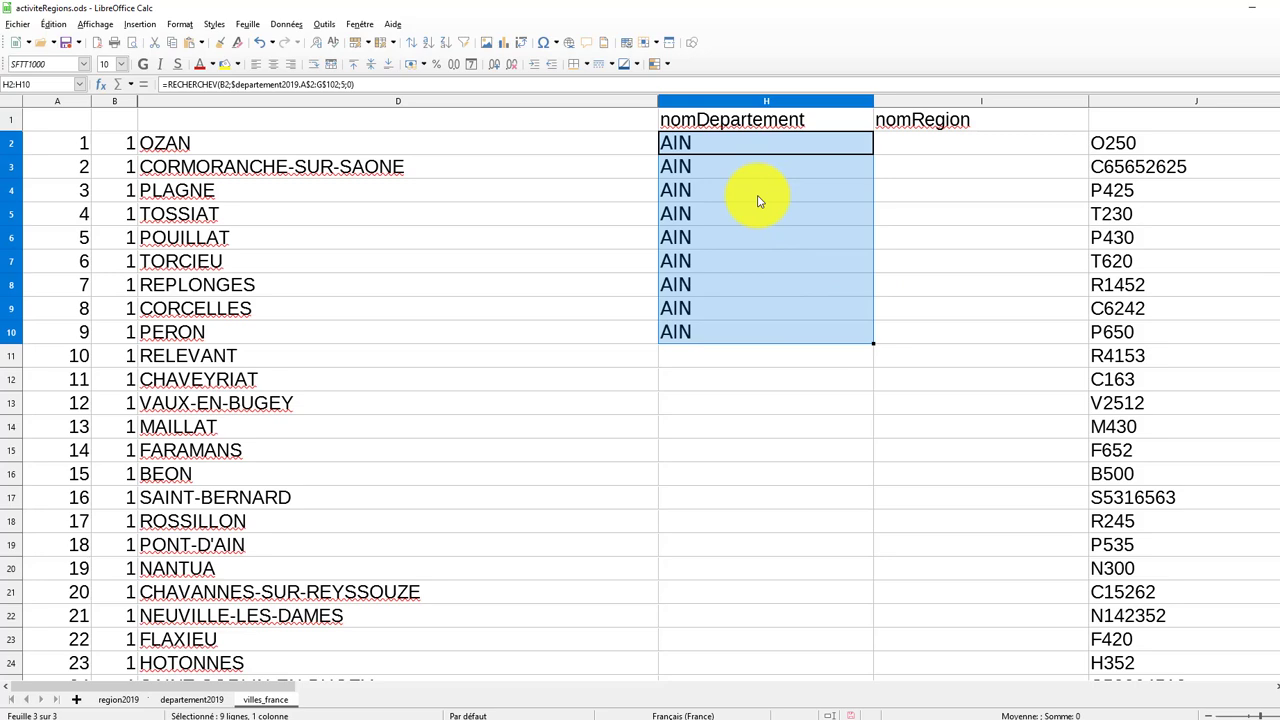
Extend the department lookup formula from H2:H10 to the remaining cities in H11:H36701.
left_click(772, 360)
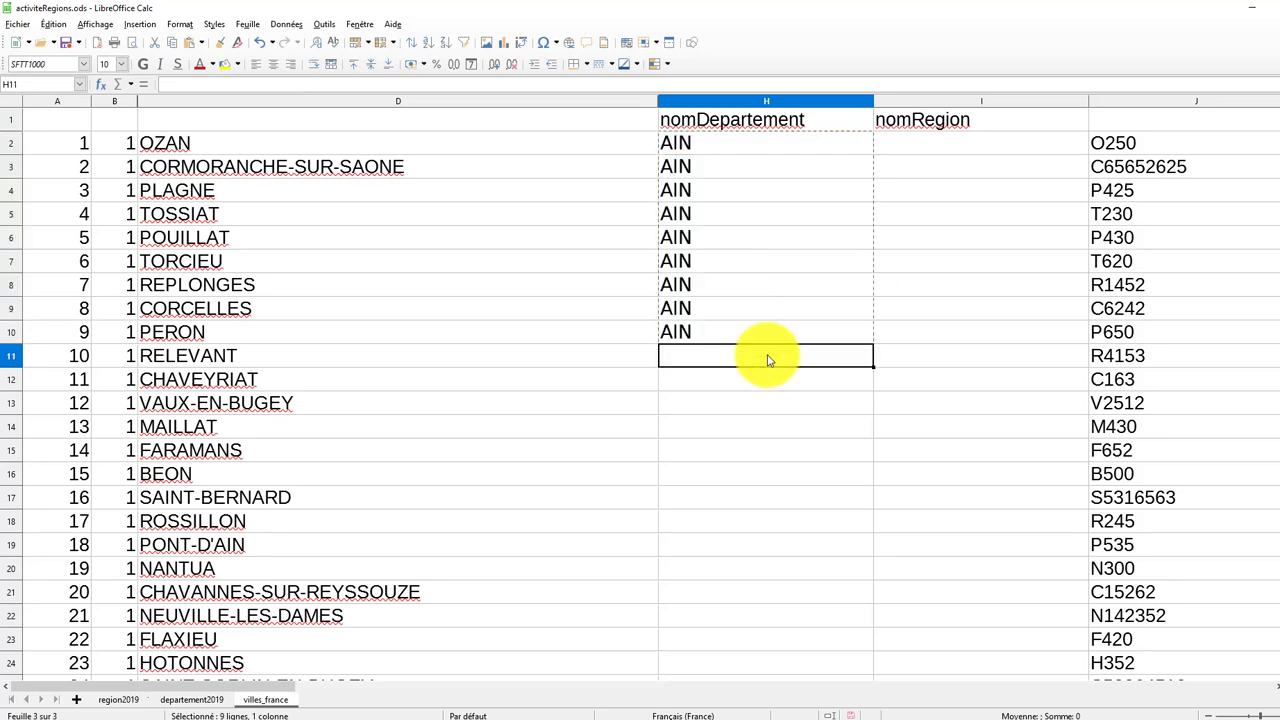
scroll(773, 383, "down", 2)
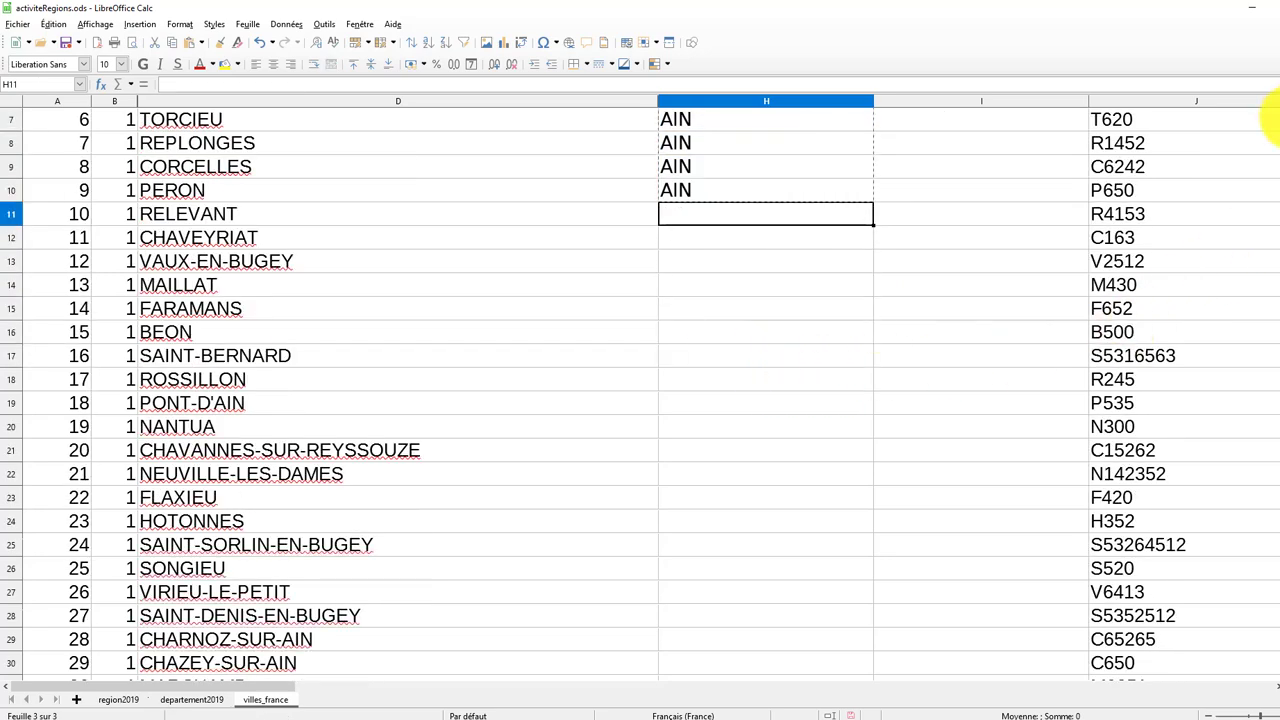
left_click_drag(1273, 142, 1257, 623)
scroll(929, 429, "up", 5)
scroll(786, 514, "down", 11)
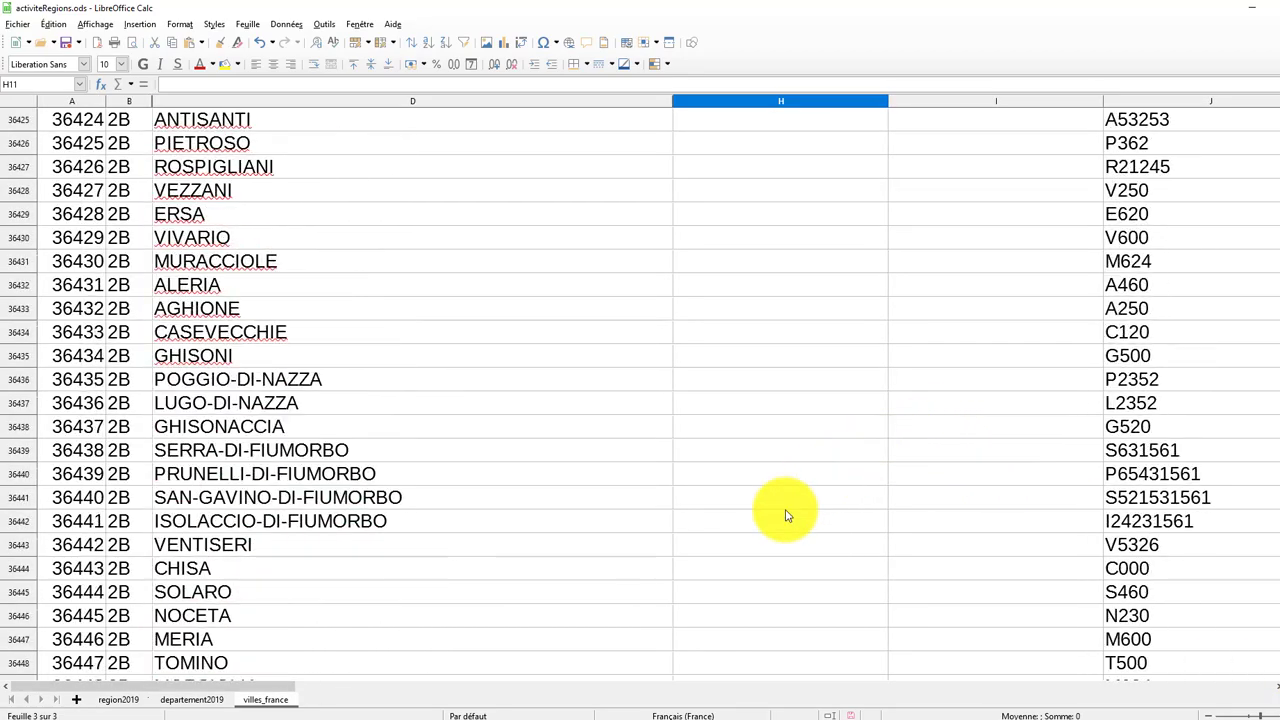
scroll(763, 551, "down", 20)
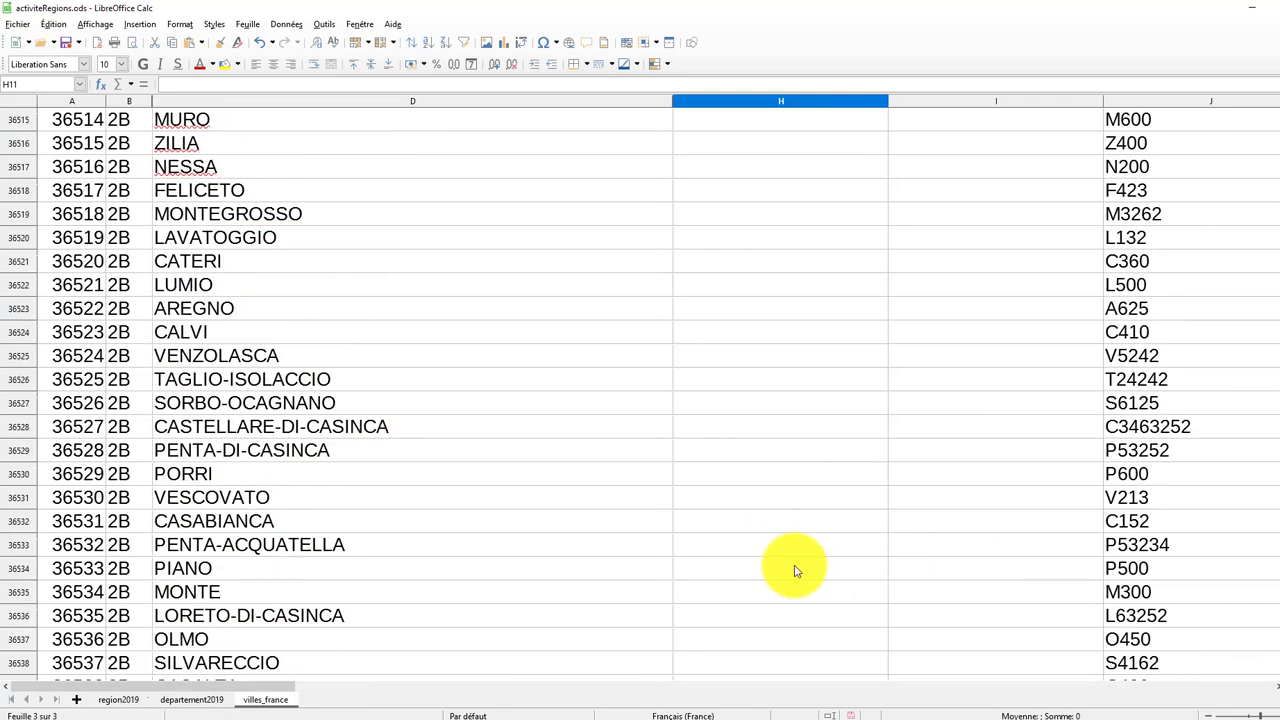
scroll(663, 575, "down", 20)
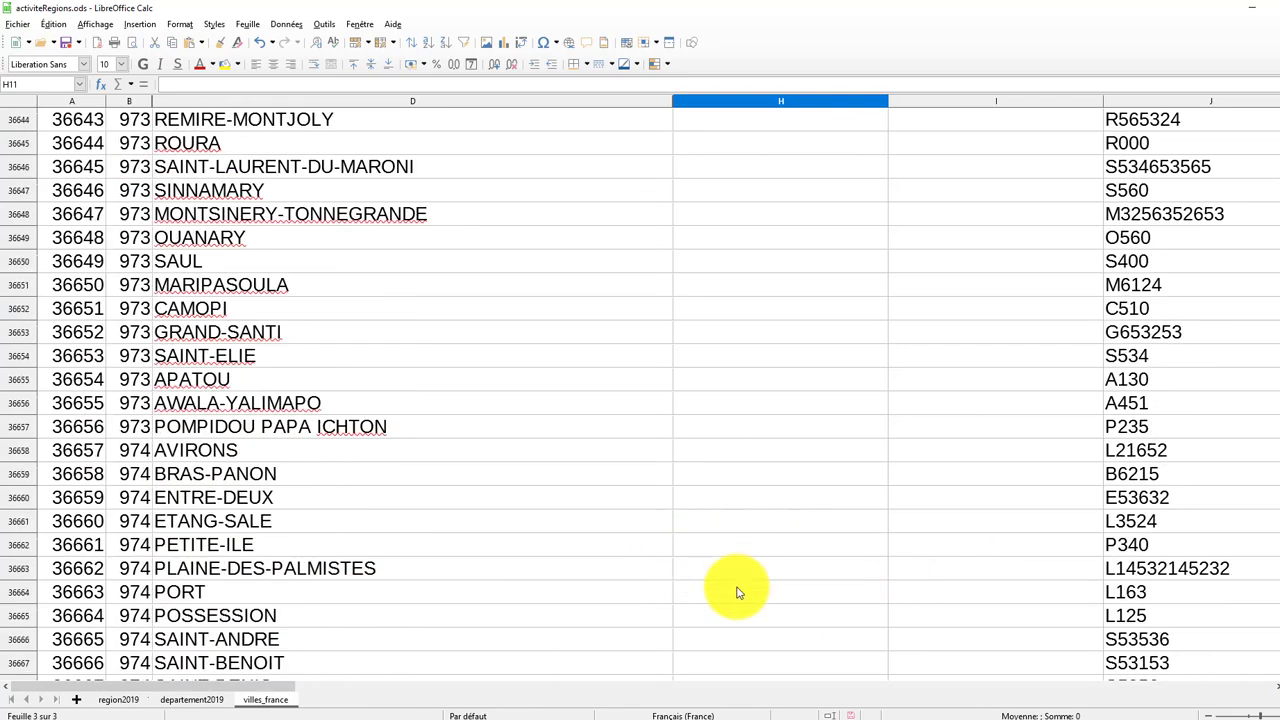
scroll(745, 583, "down", 5)
scroll(771, 520, "up", 6)
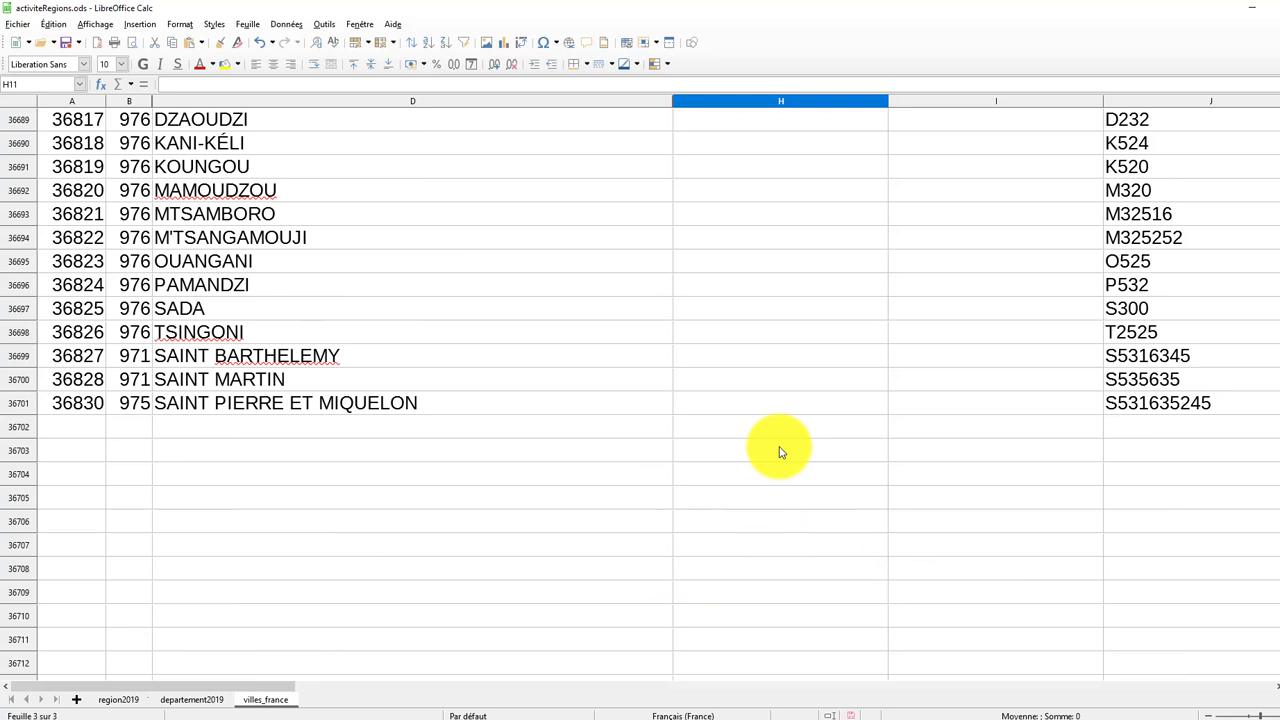
left_click(733, 407, "shift")
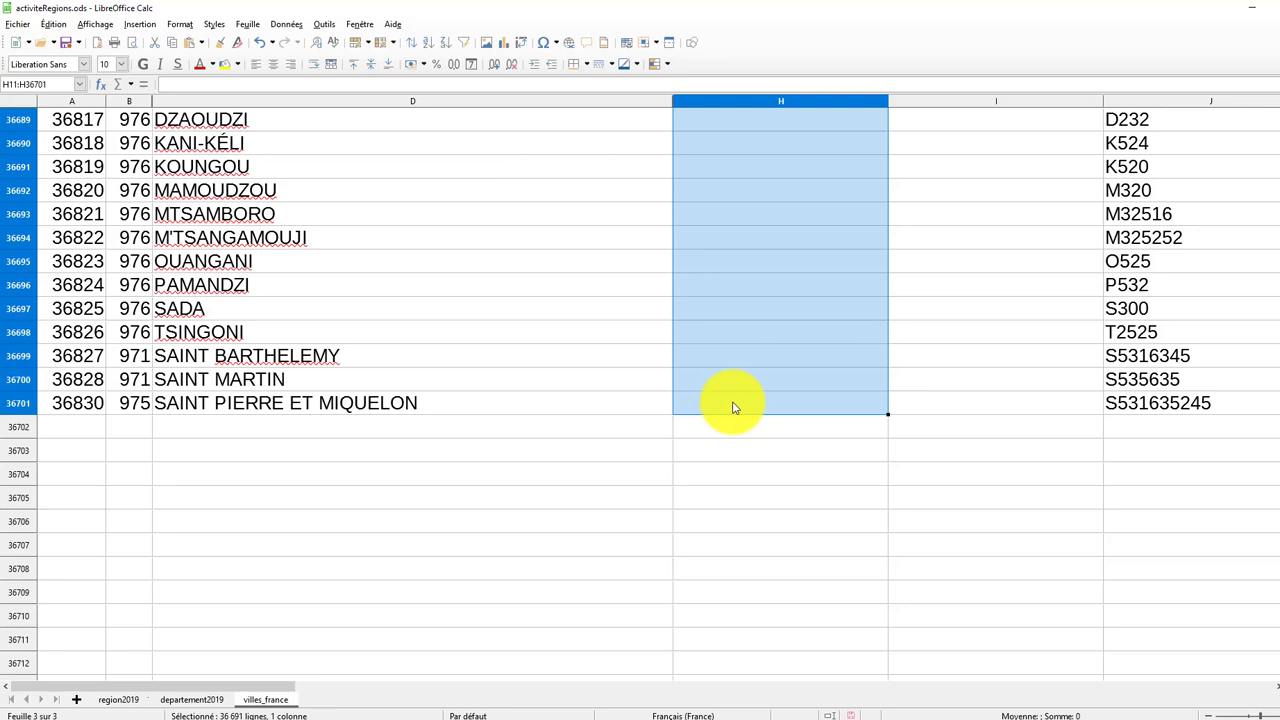
key("ctrl+d")
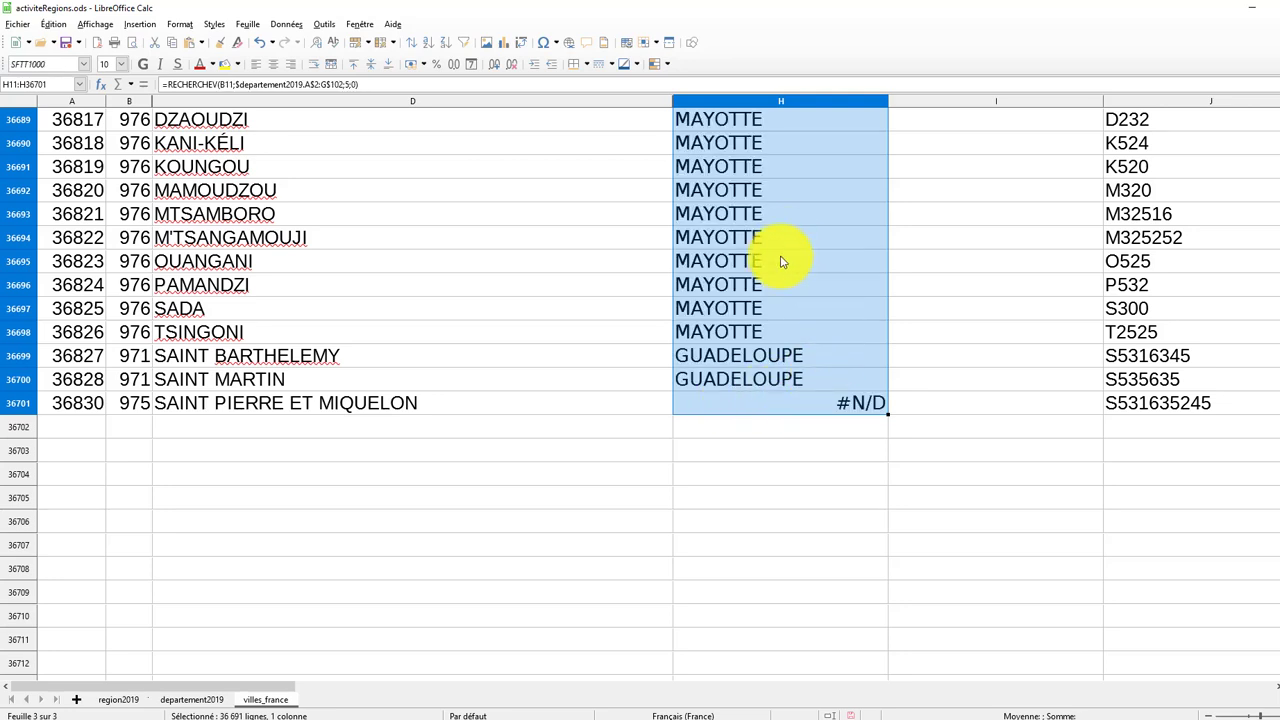
Inspect the department lookup formula in H36701 for SAINT PIERRE ET MIQUELON.
double_click(851, 412)
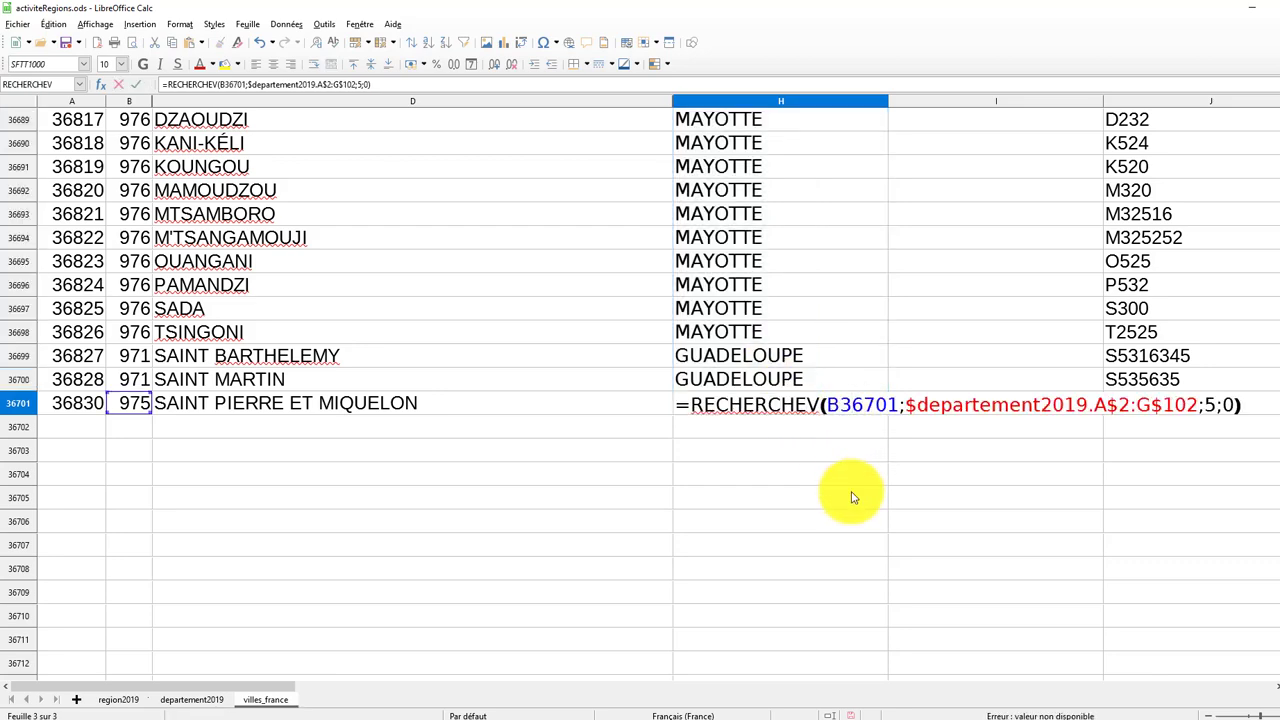
key("Escape")
scroll(850, 440, "up", 4)
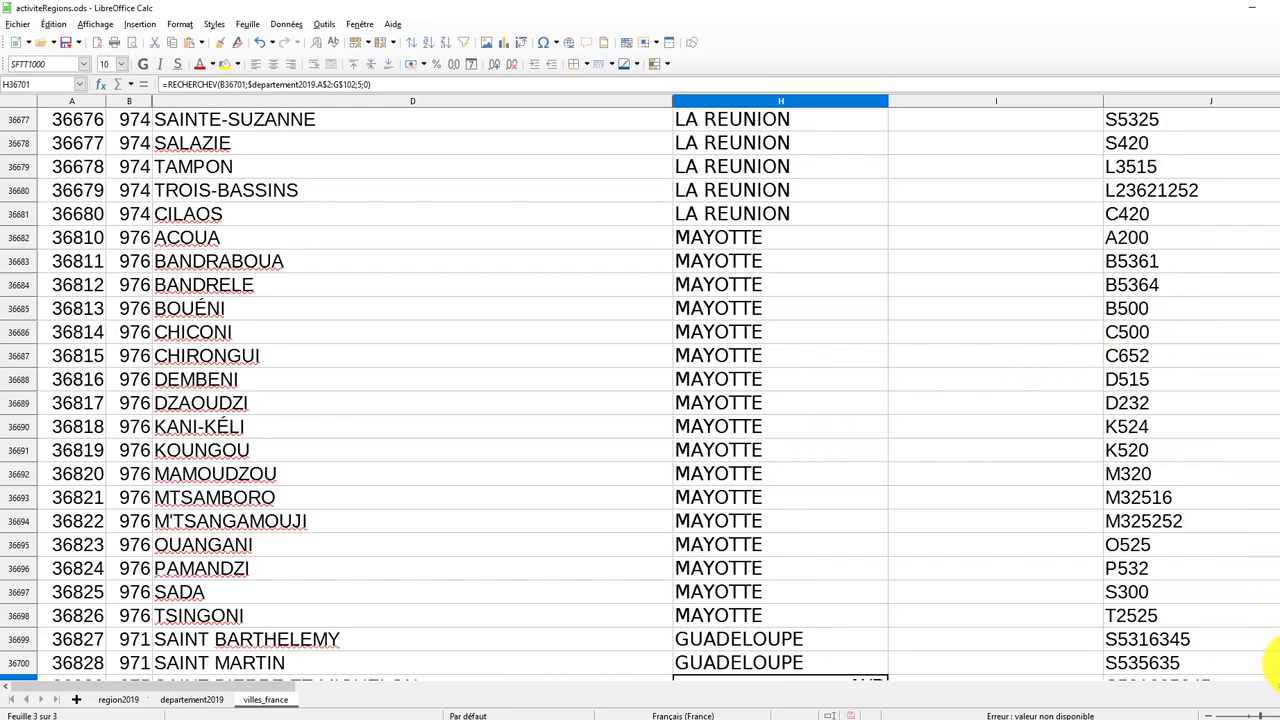
Search the villes_france sheet for argenton-sur-creuse to check its department name.
left_click_drag(1270, 660, 1257, 340)
left_click(646, 283)
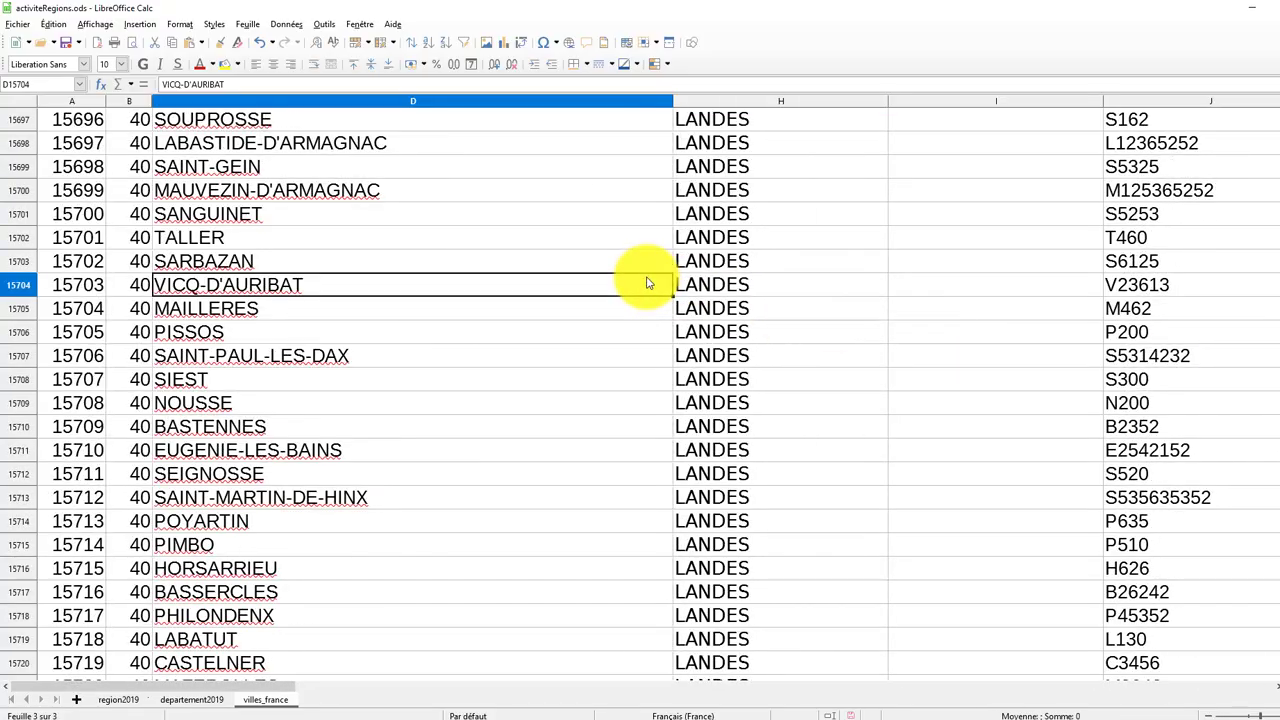
key("ctrl+f")
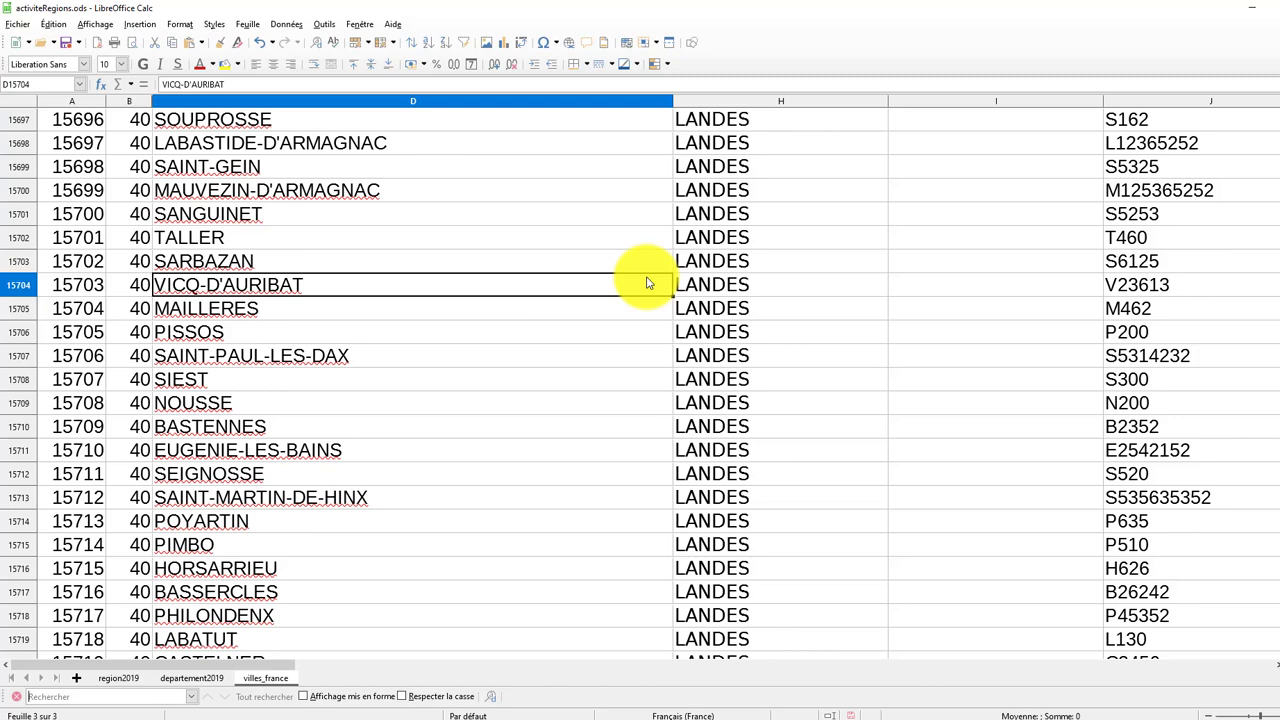
type("on")
key("Return")
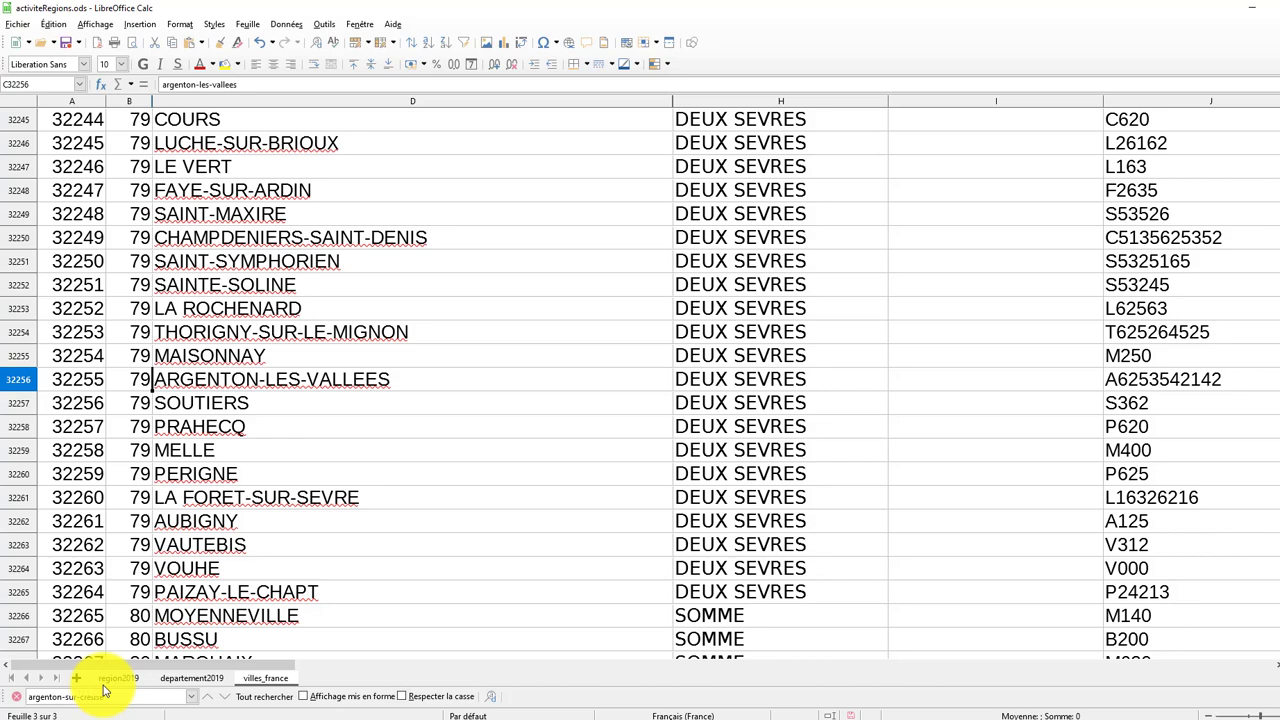
key("Return")
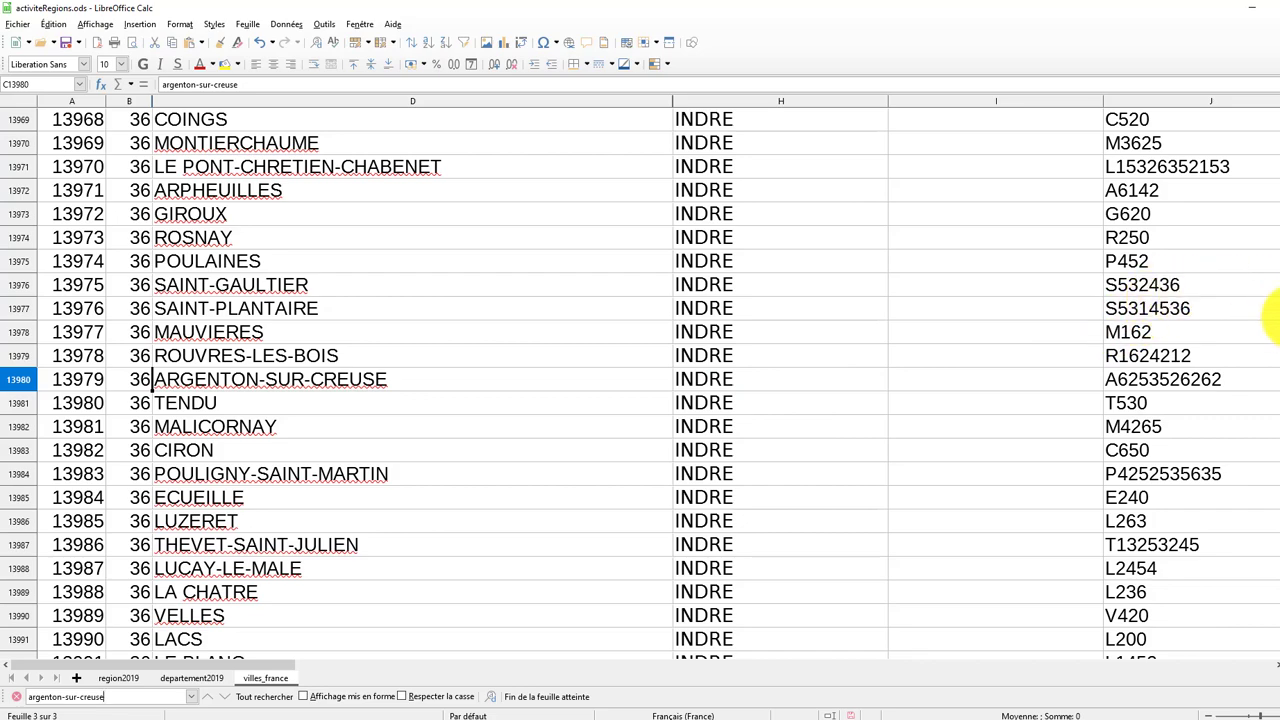
Copy the text of the RECHERCHEV formula in H2 into I2 under nomRegion.
left_click_drag(1272, 320, 1273, 108)
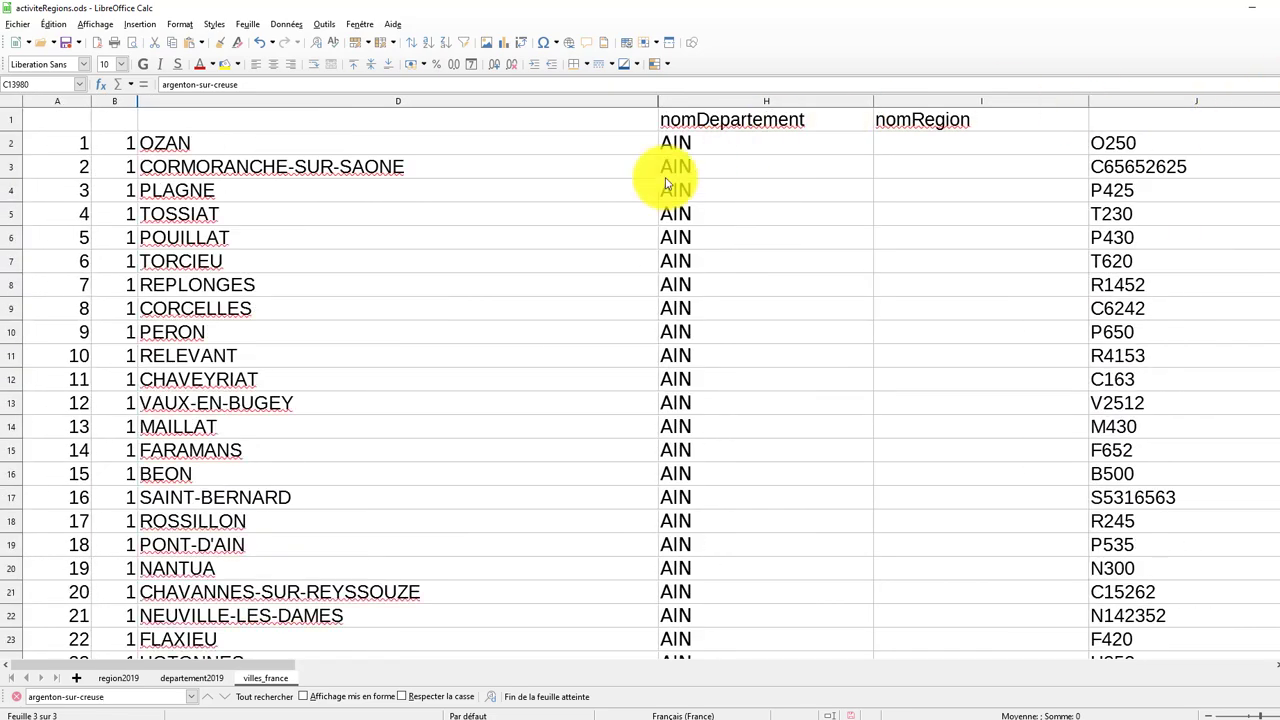
left_click(912, 147)
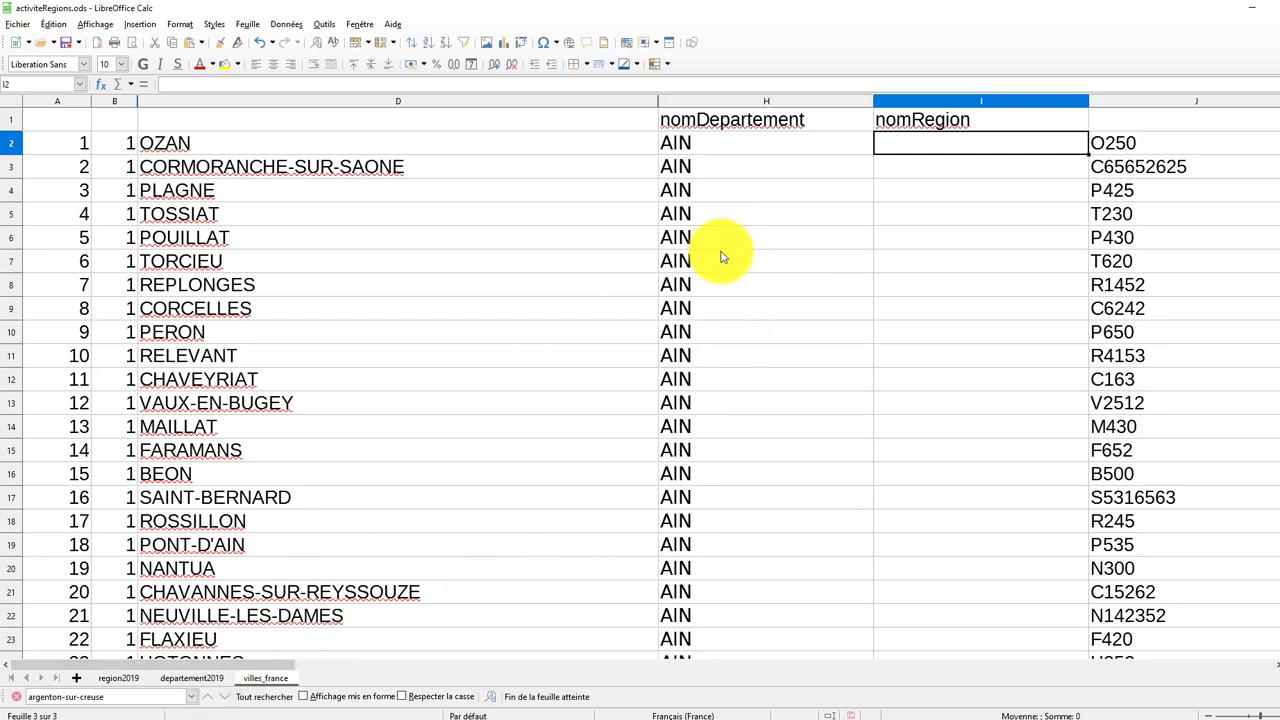
double_click(785, 147)
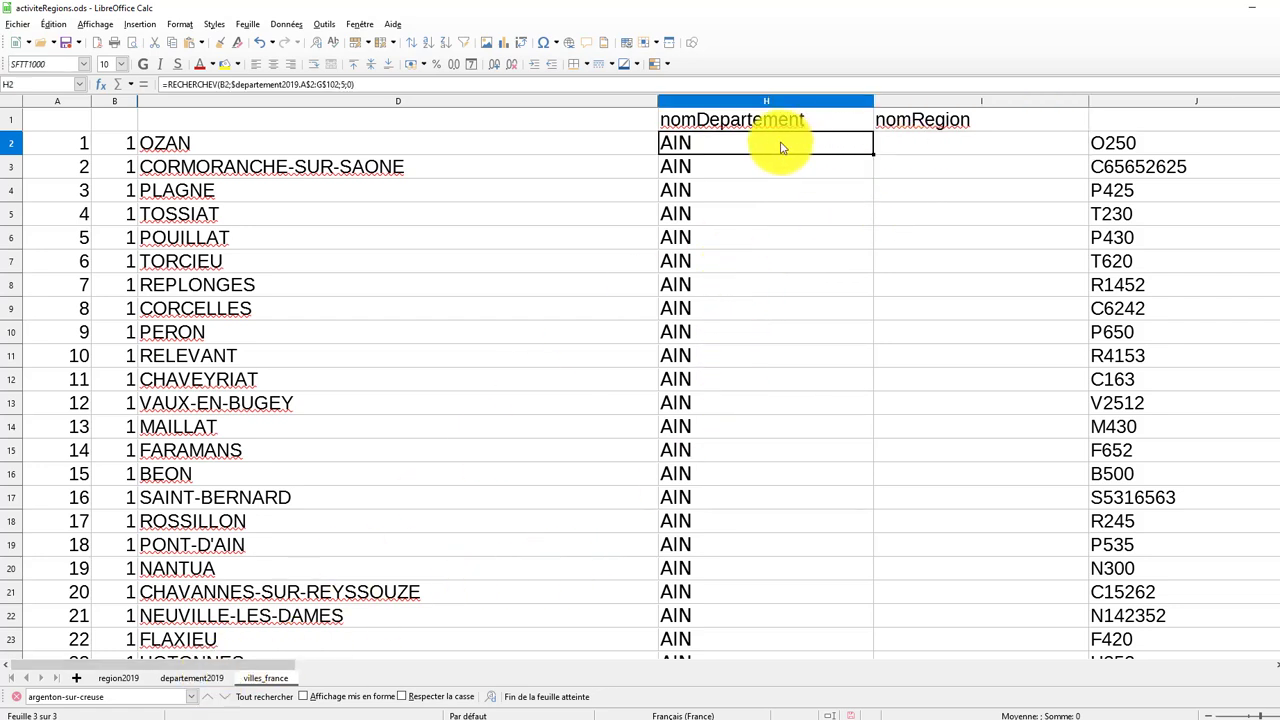
triple_click(663, 147)
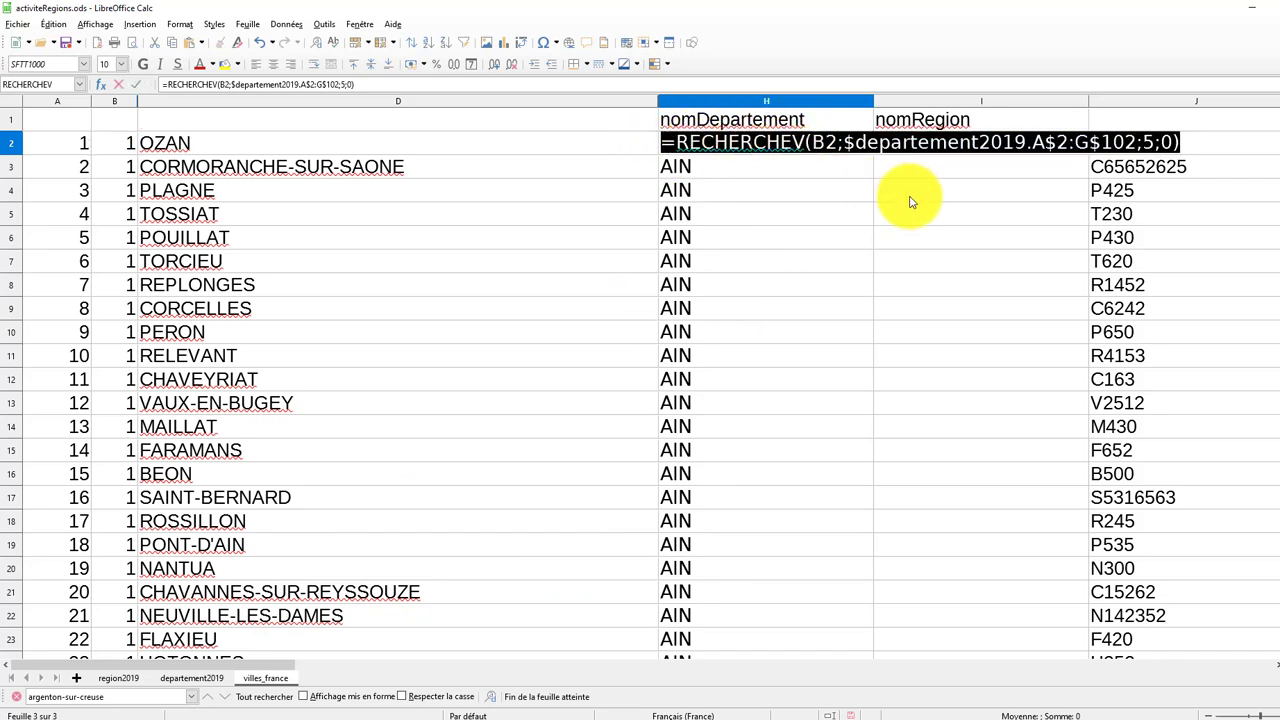
key("Escape")
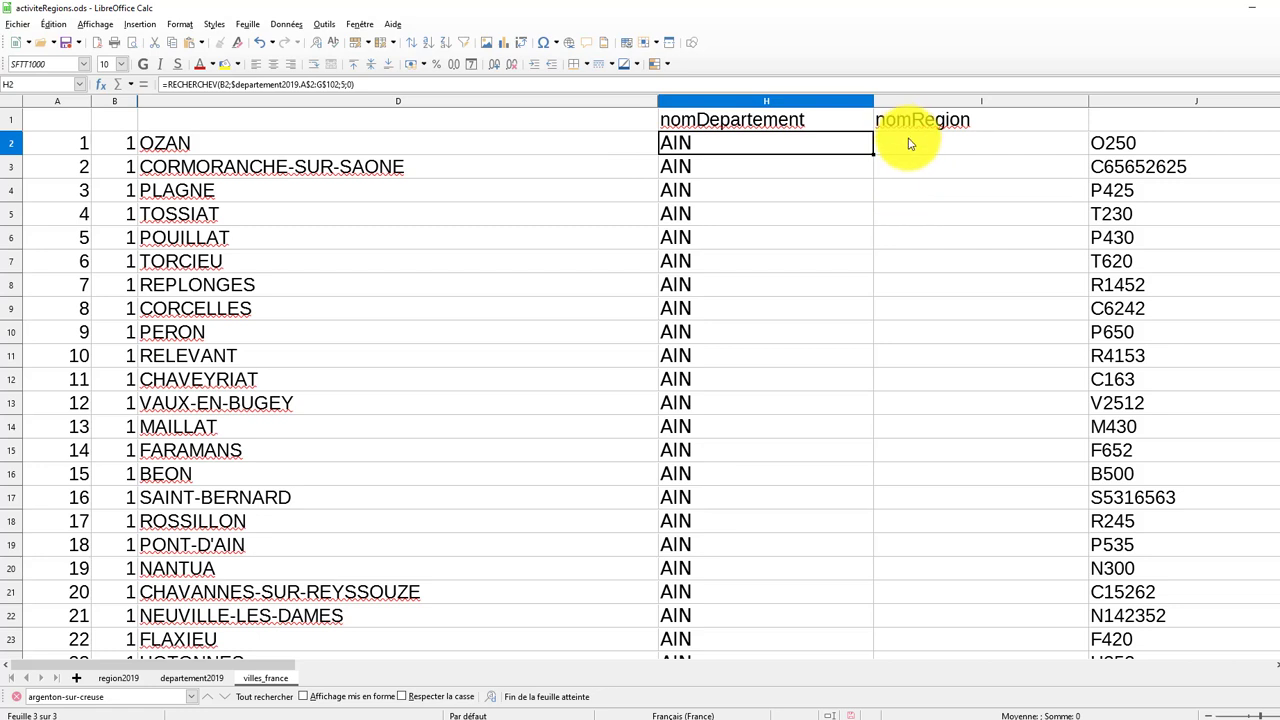
double_click(910, 143)
key("ctrl+v")
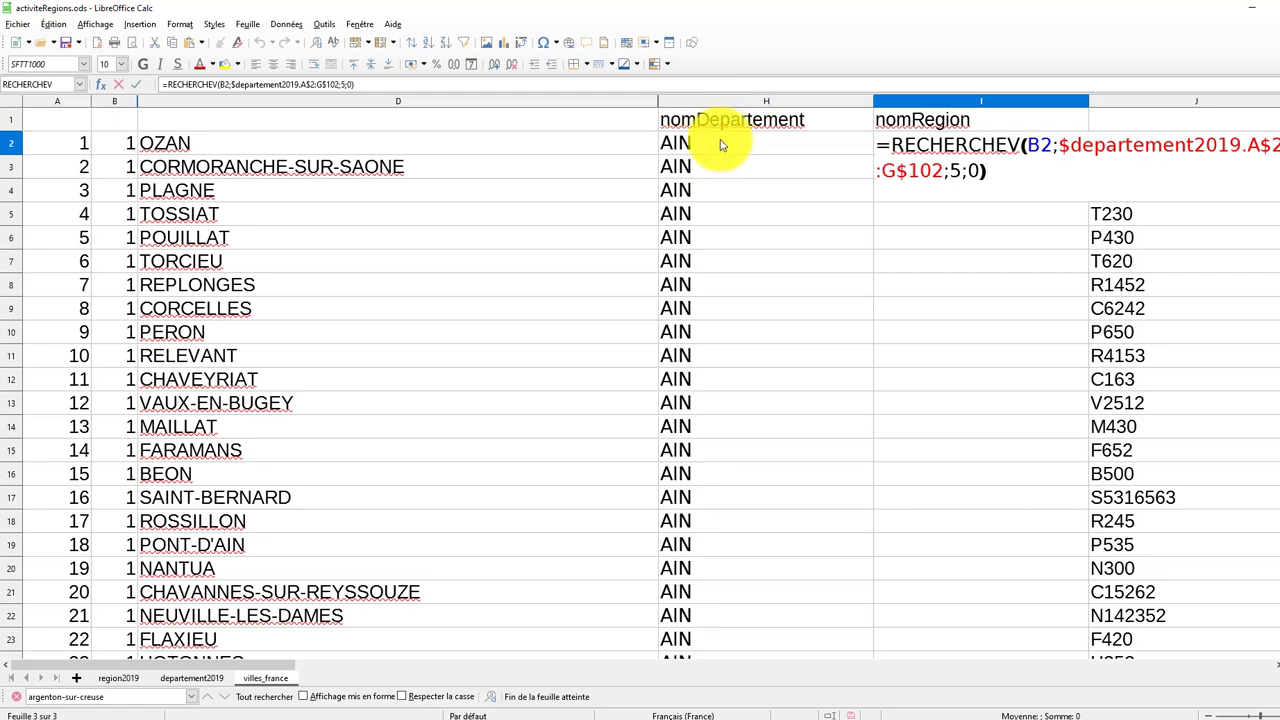
Change the search criterion of the I2 formula to h2.
left_click(1041, 143)
key("BackSpace")
type("h")
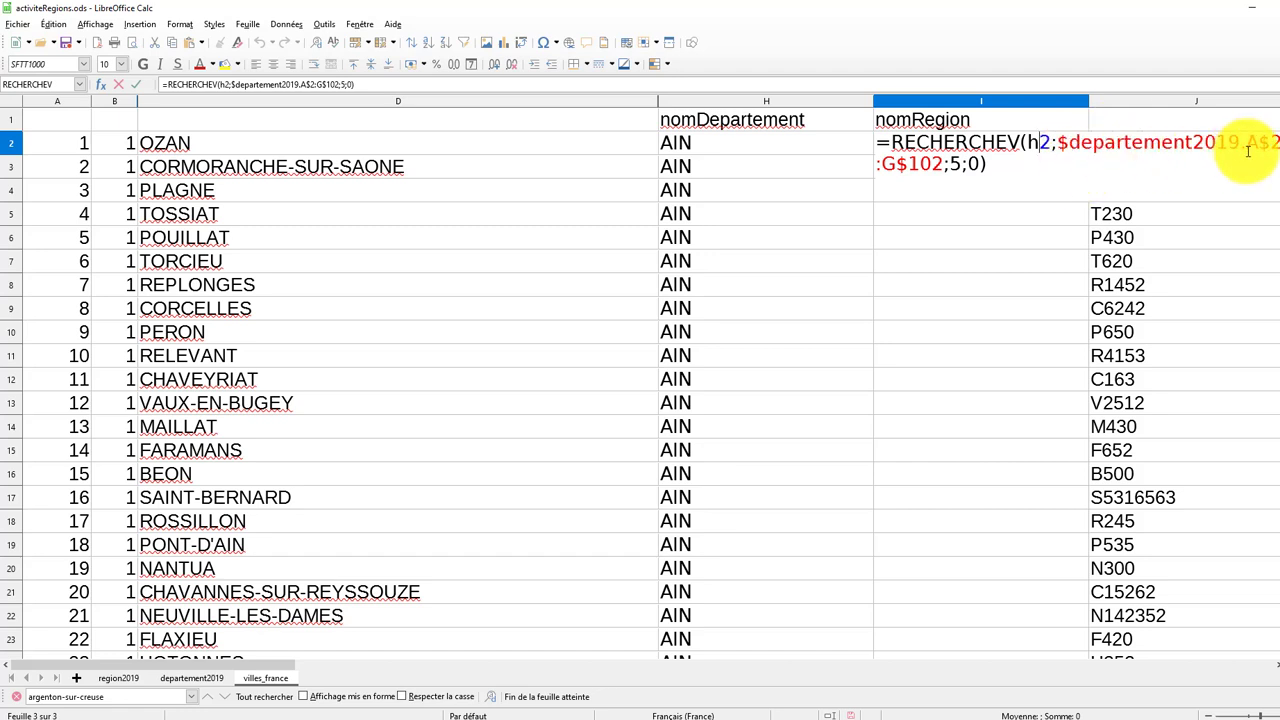
Check the columns of the departement2019 and region2019 sheets to choose the lookup source for the I2 formula.
double_click(1124, 143)
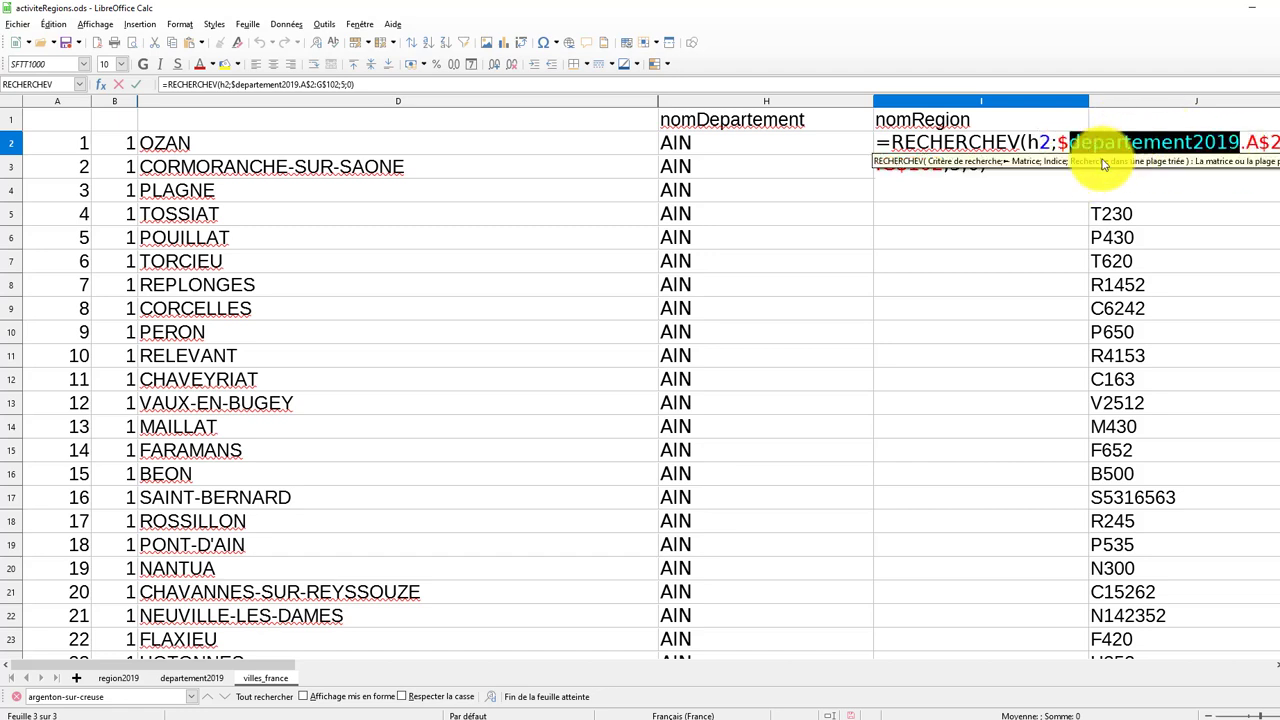
left_click(188, 679)
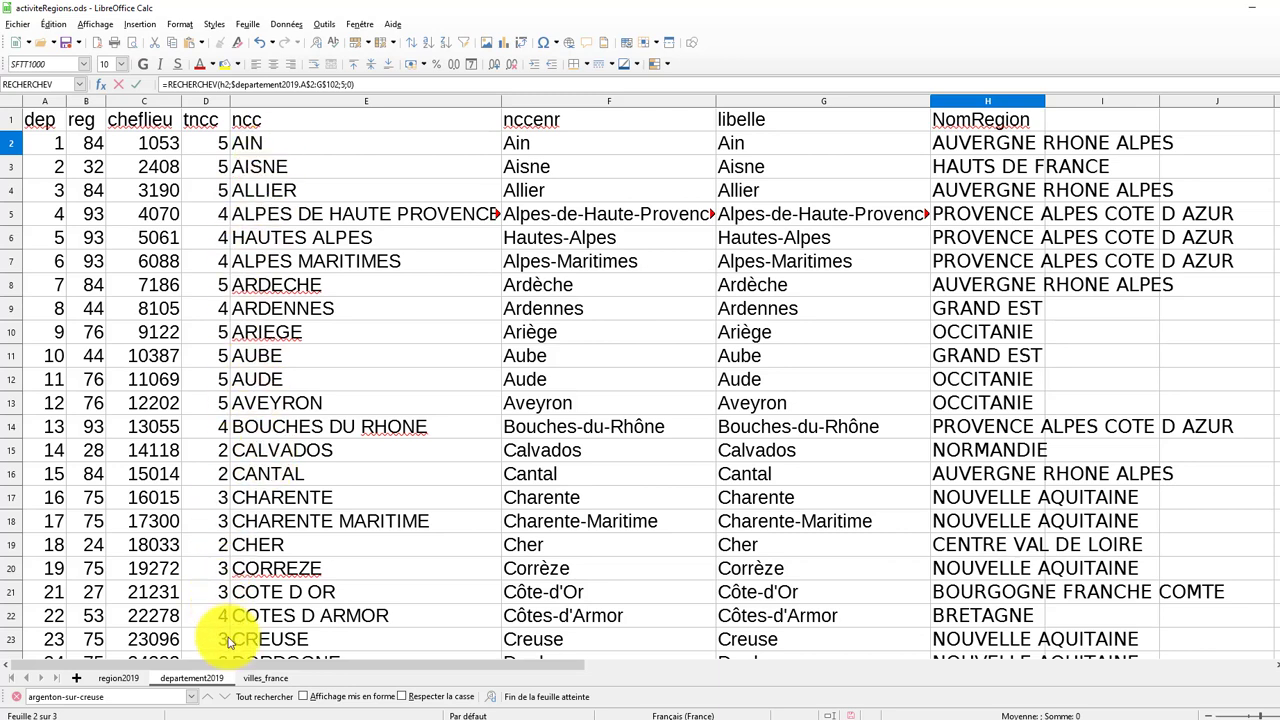
left_click(121, 682)
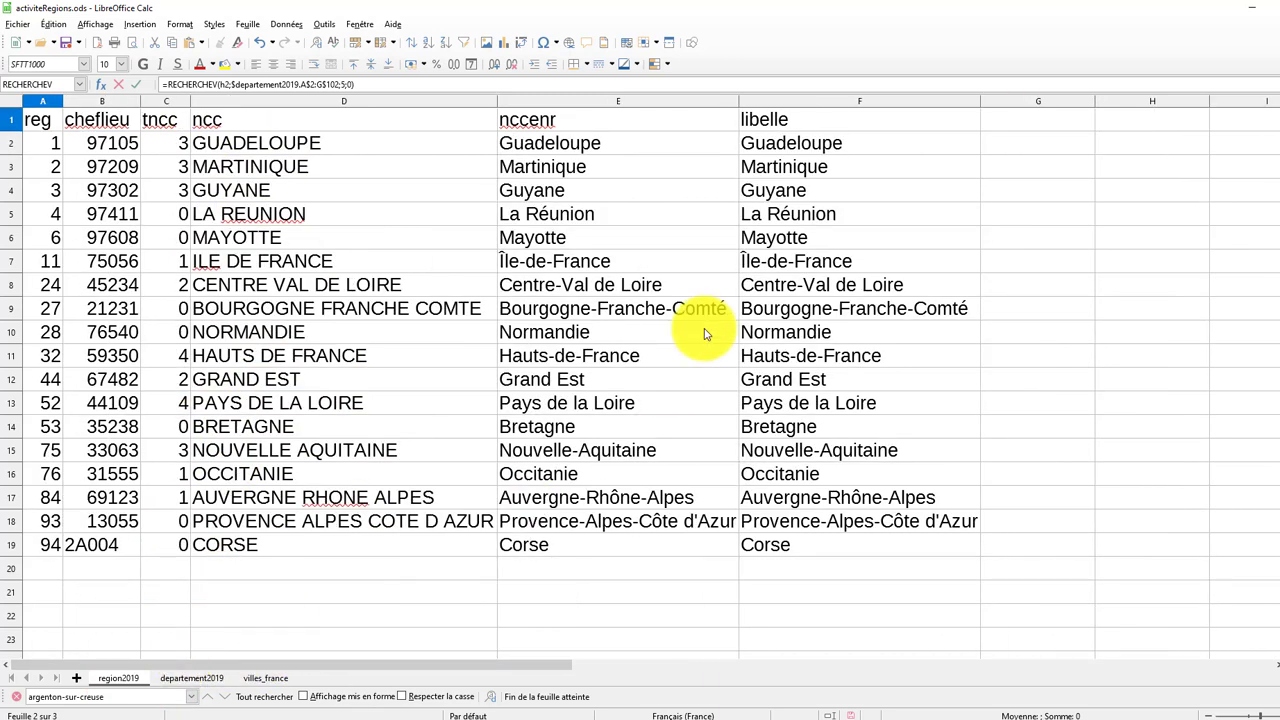
left_click(265, 678)
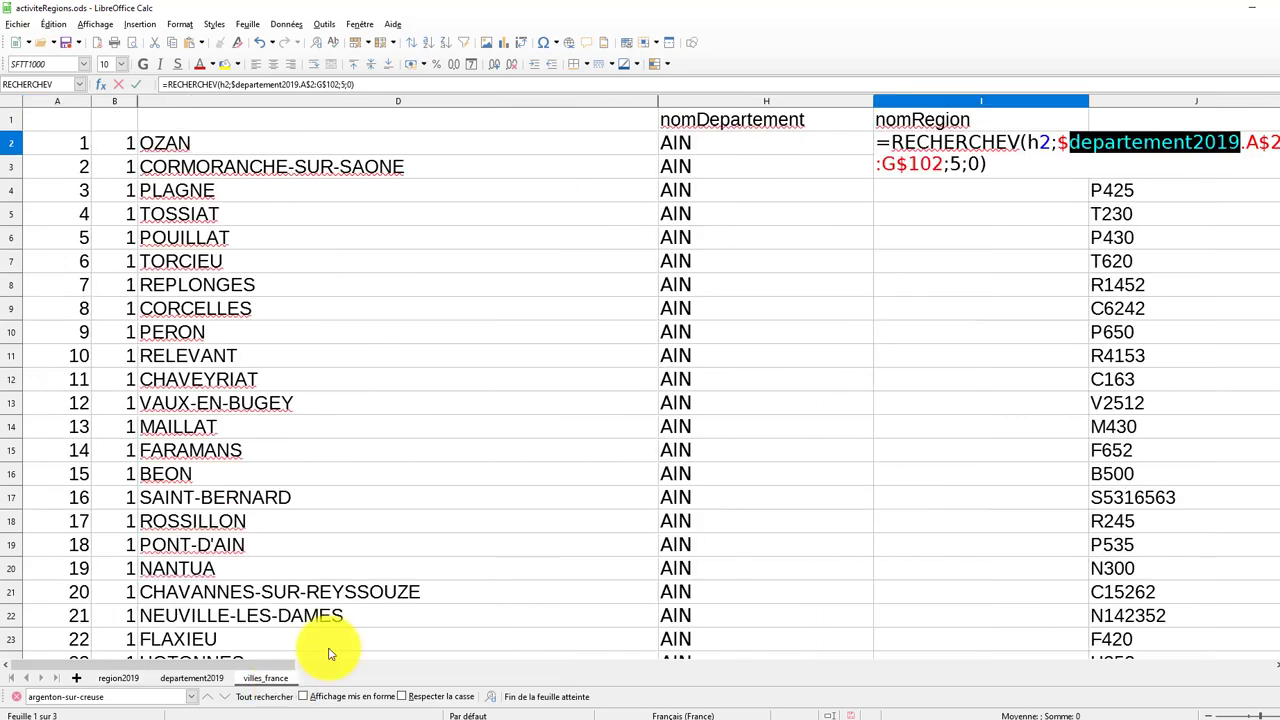
left_click(1250, 141)
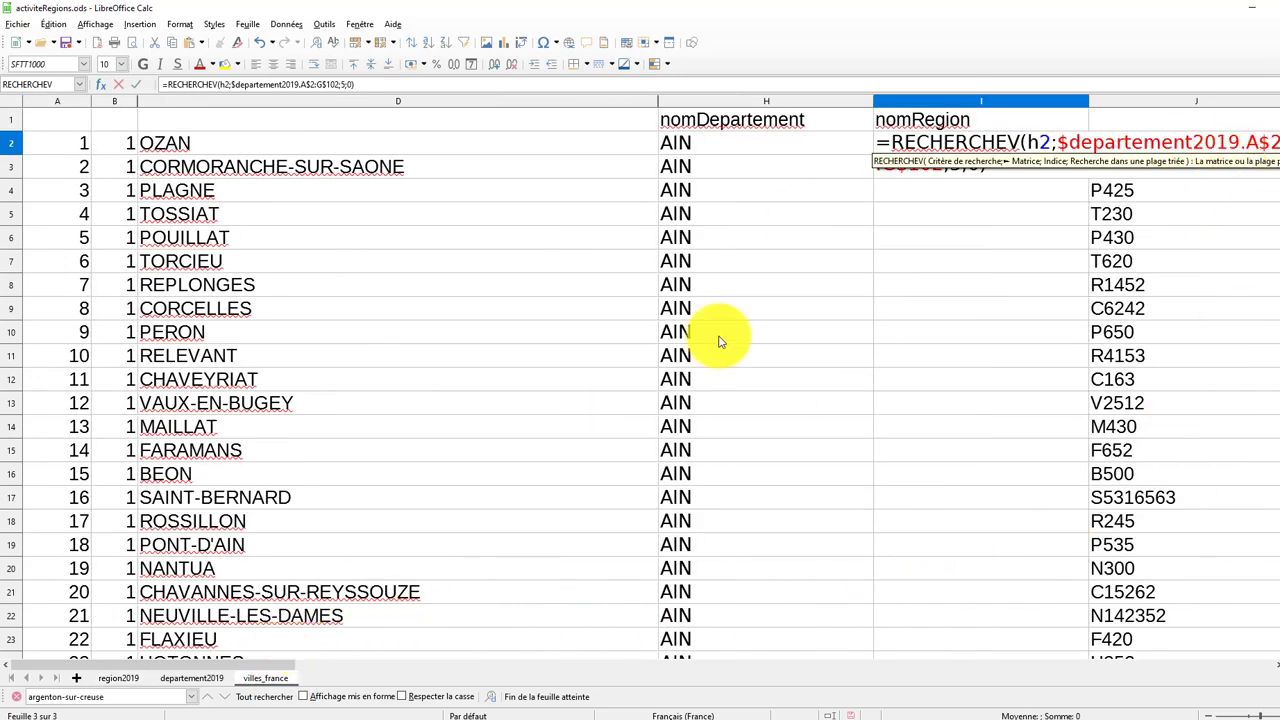
Replace the lookup range in the I2 formula with E2:H102 of the departement2019 sheet.
left_click_drag(1058, 142, 940, 172)
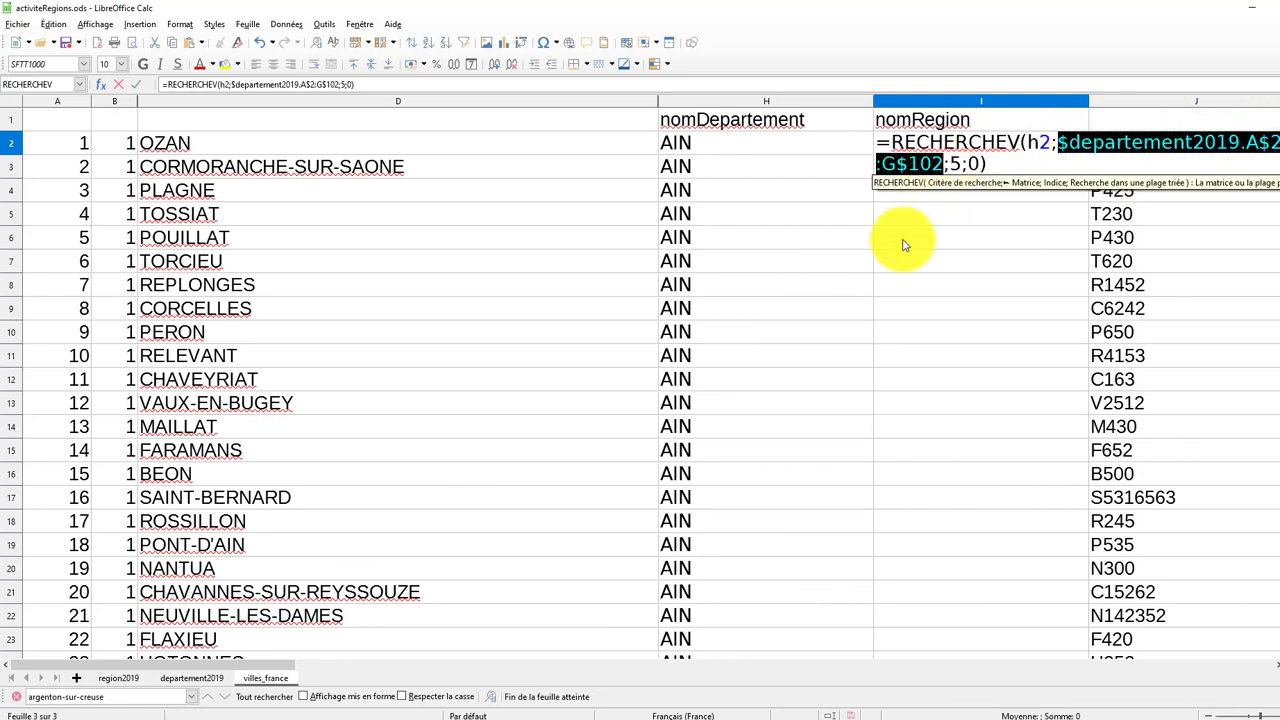
left_click(191, 678)
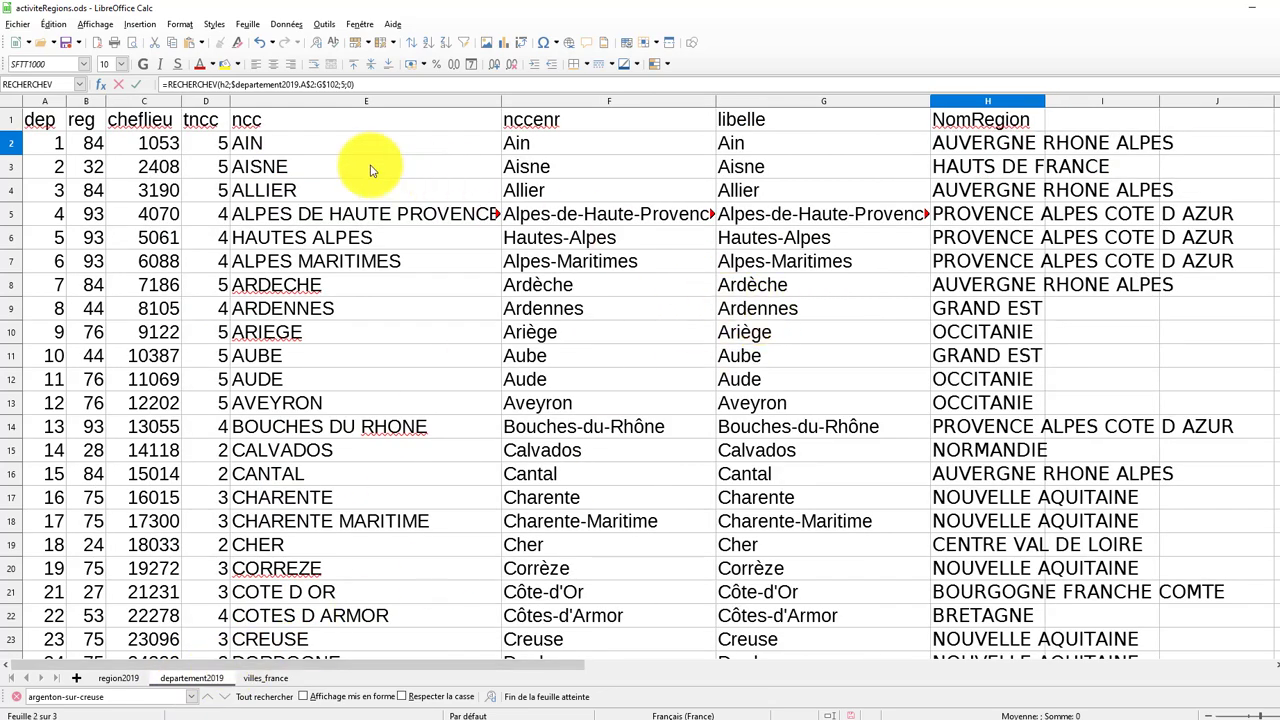
left_click(282, 146)
left_click_drag(336, 170, 1008, 705)
left_click_drag(966, 451, 1000, 266)
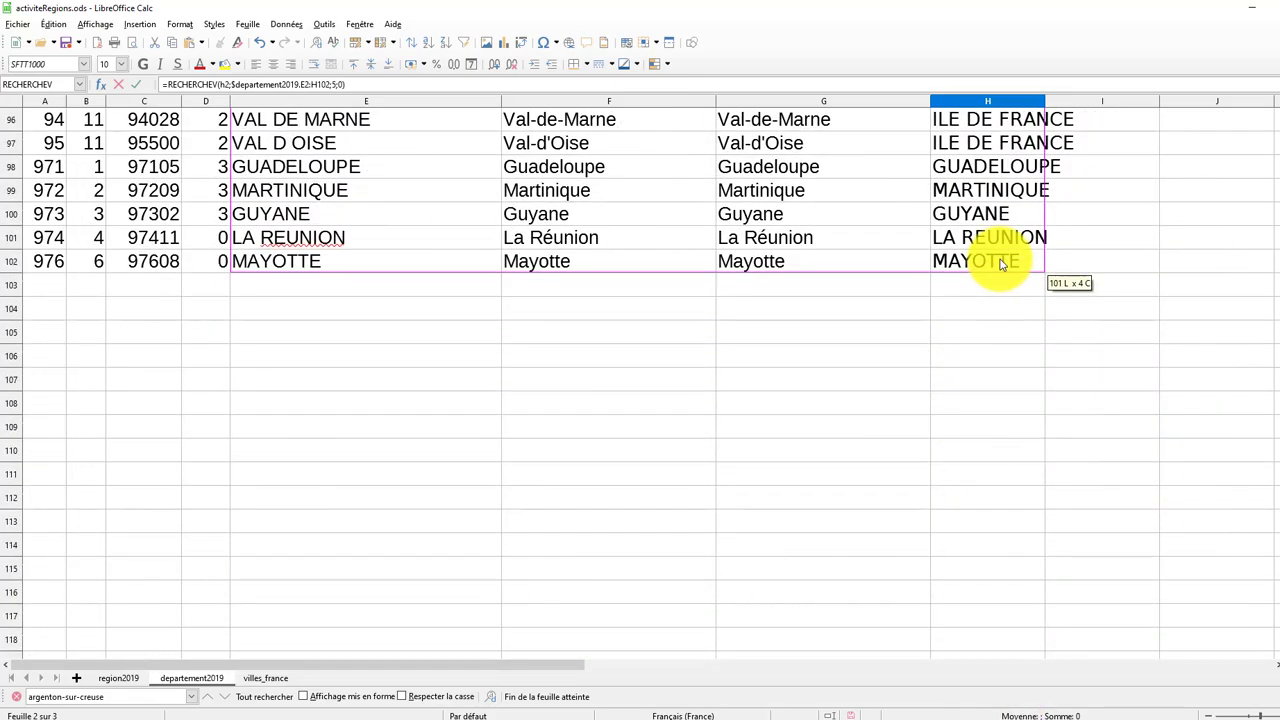
left_click(262, 679)
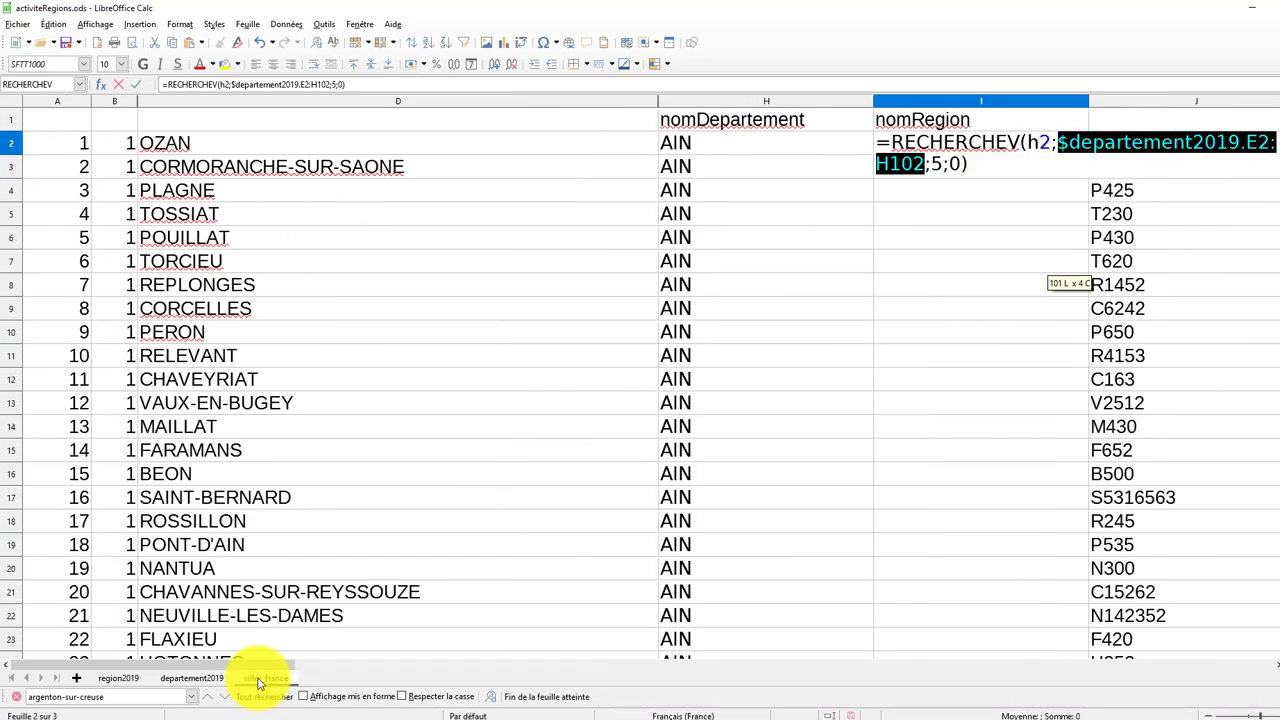
Lock the rows of the lookup range in the I2 formula as E$2:H$102.
left_click(1261, 142)
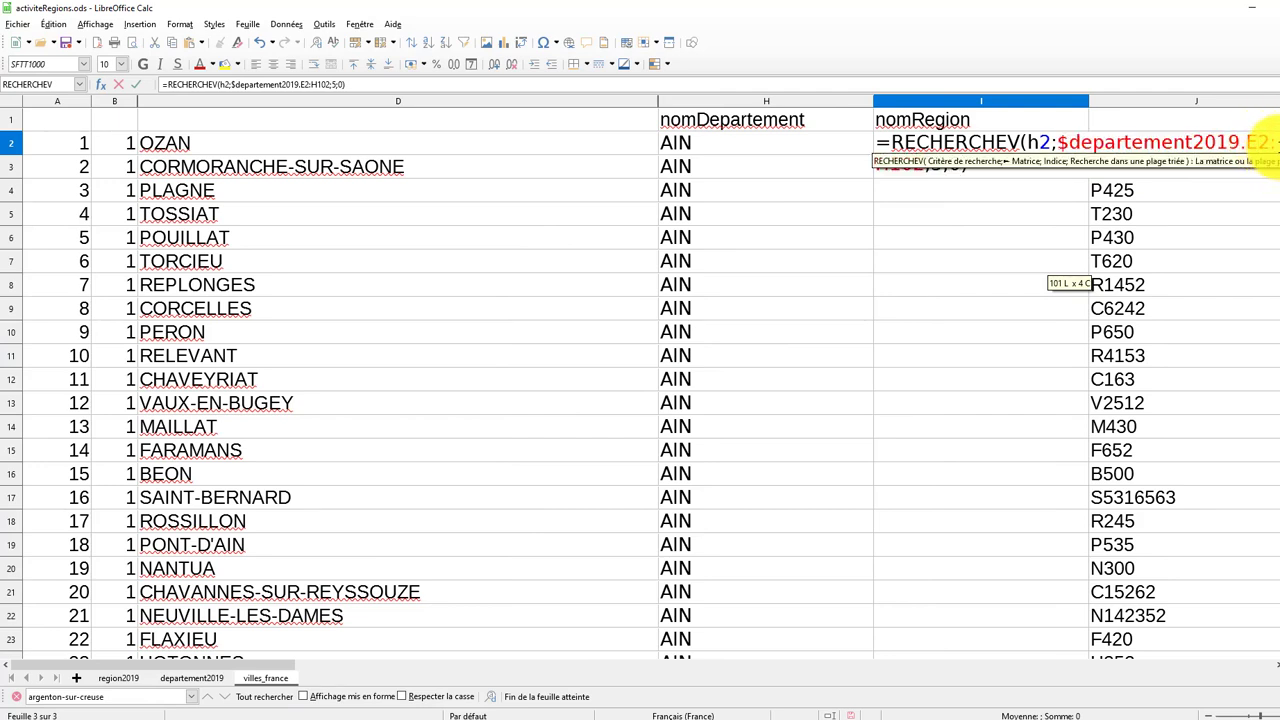
type("$")
left_click(889, 164)
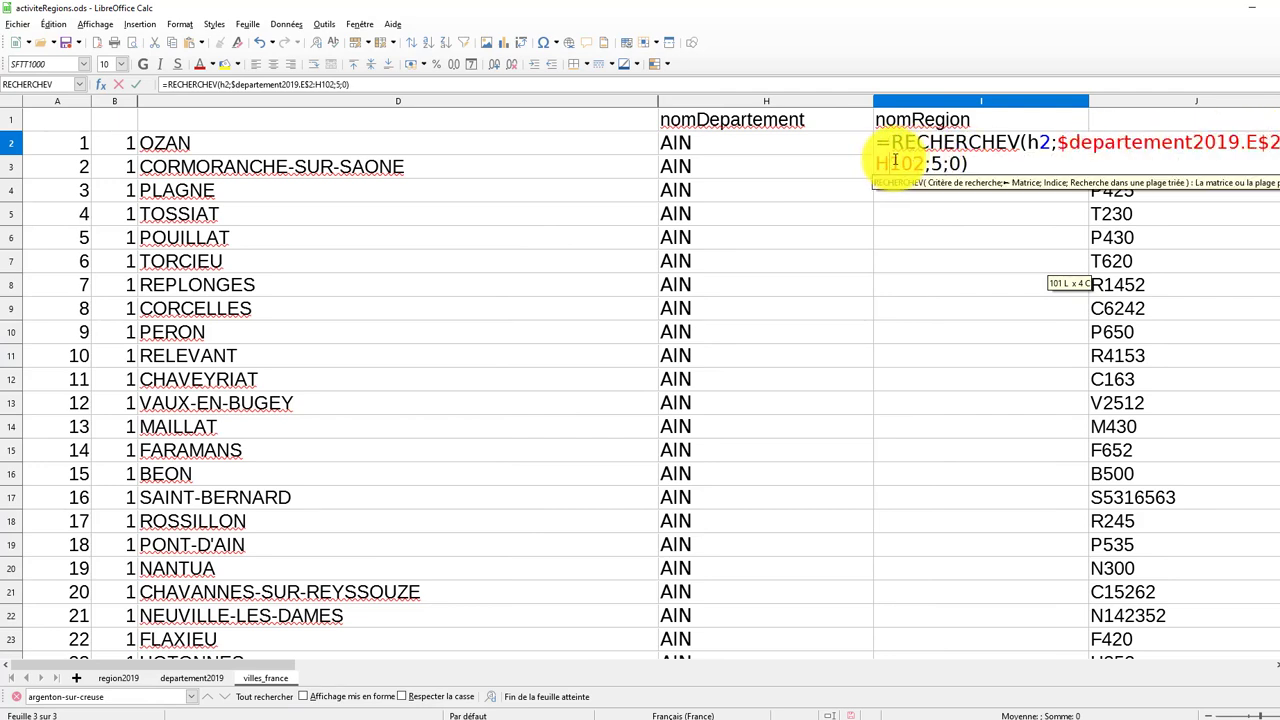
type("$")
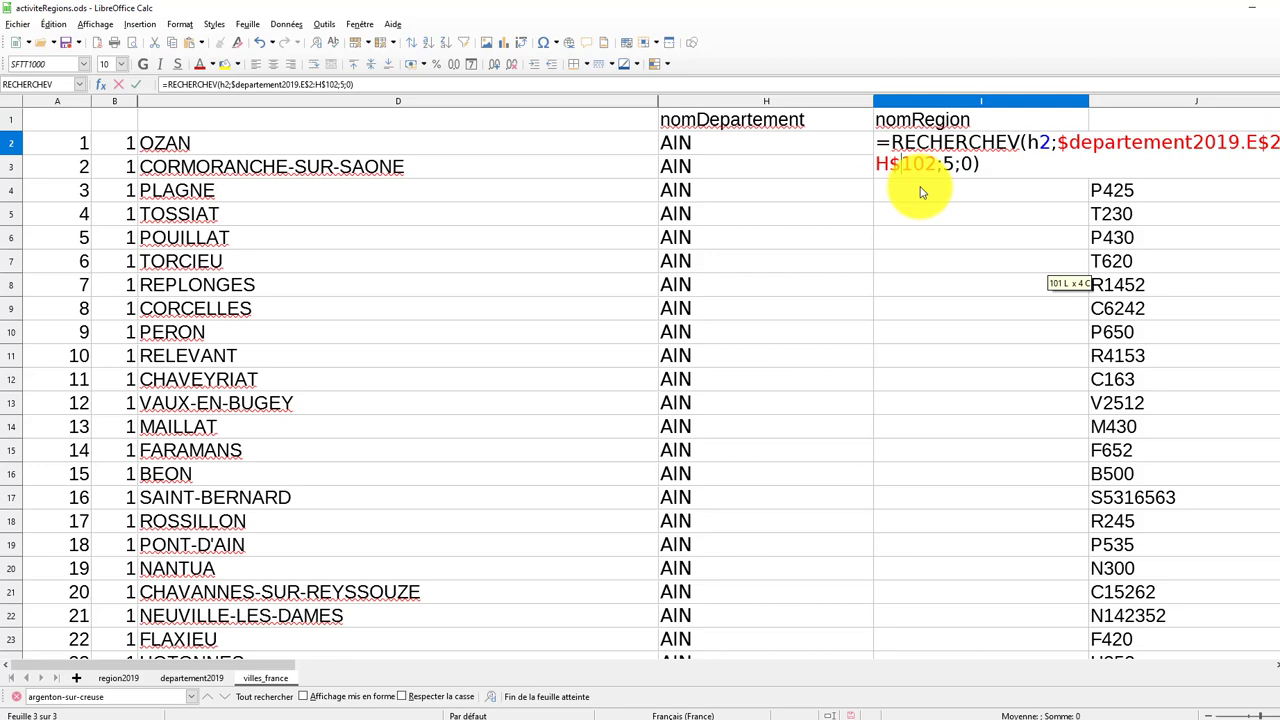
Check the position of NomRegion in departement2019, set the I2 formula's column index to 4 and validate the formula.
left_click(177, 681)
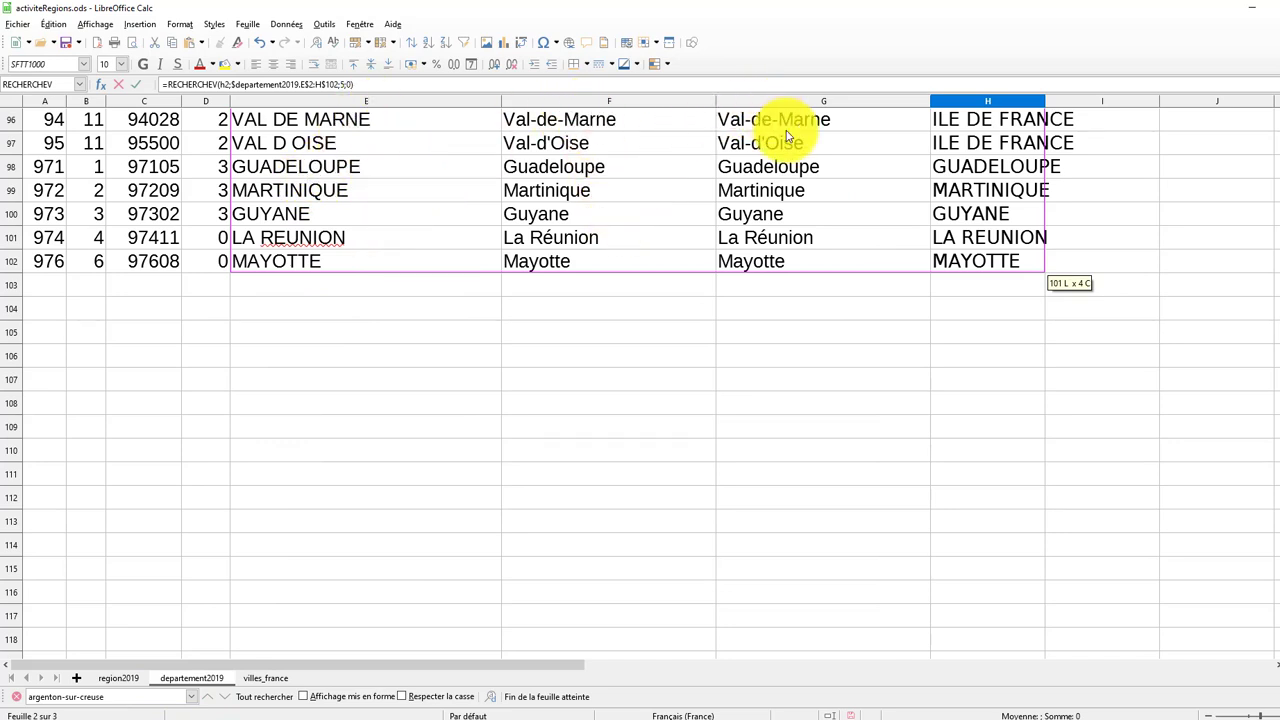
left_click(264, 678)
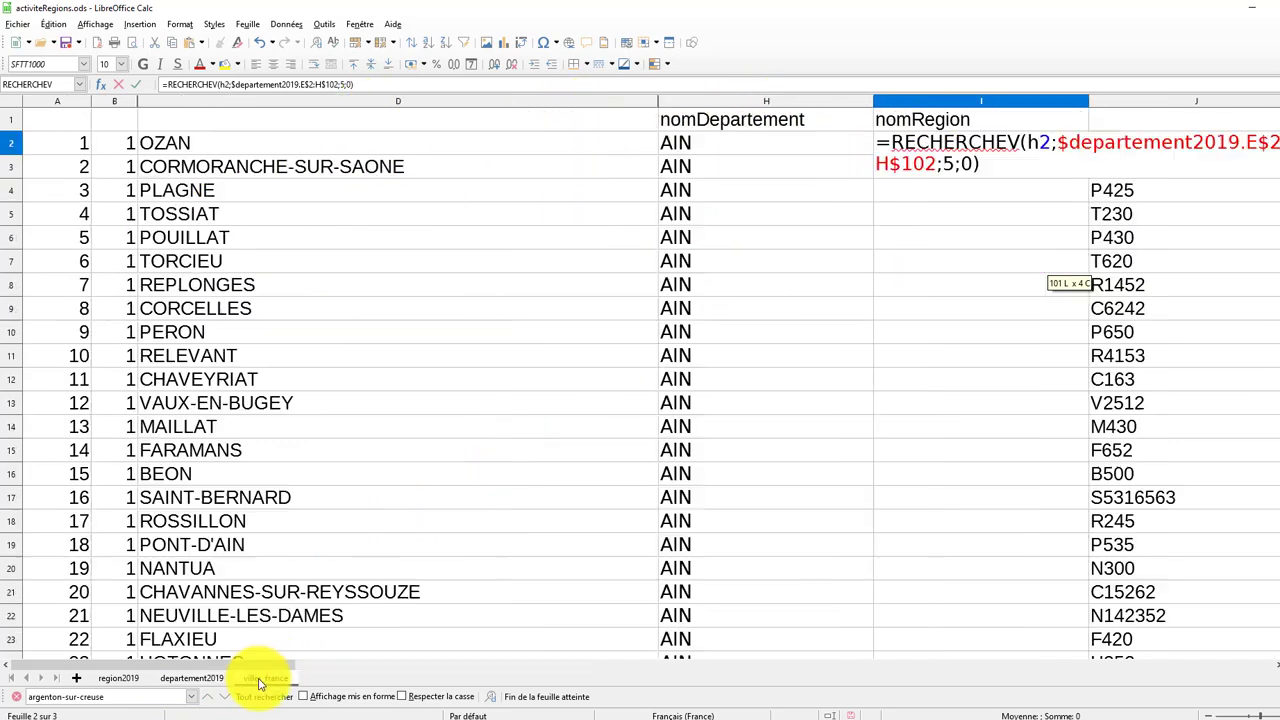
left_click(945, 165)
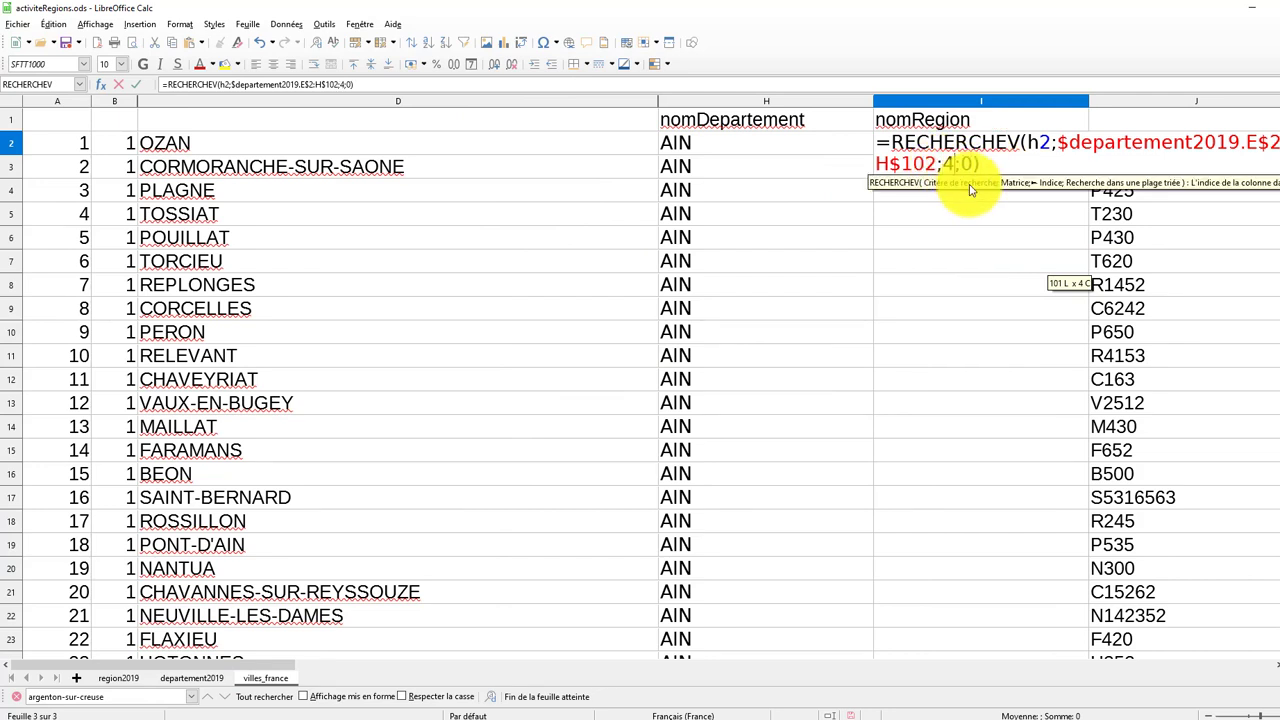
key("Return")
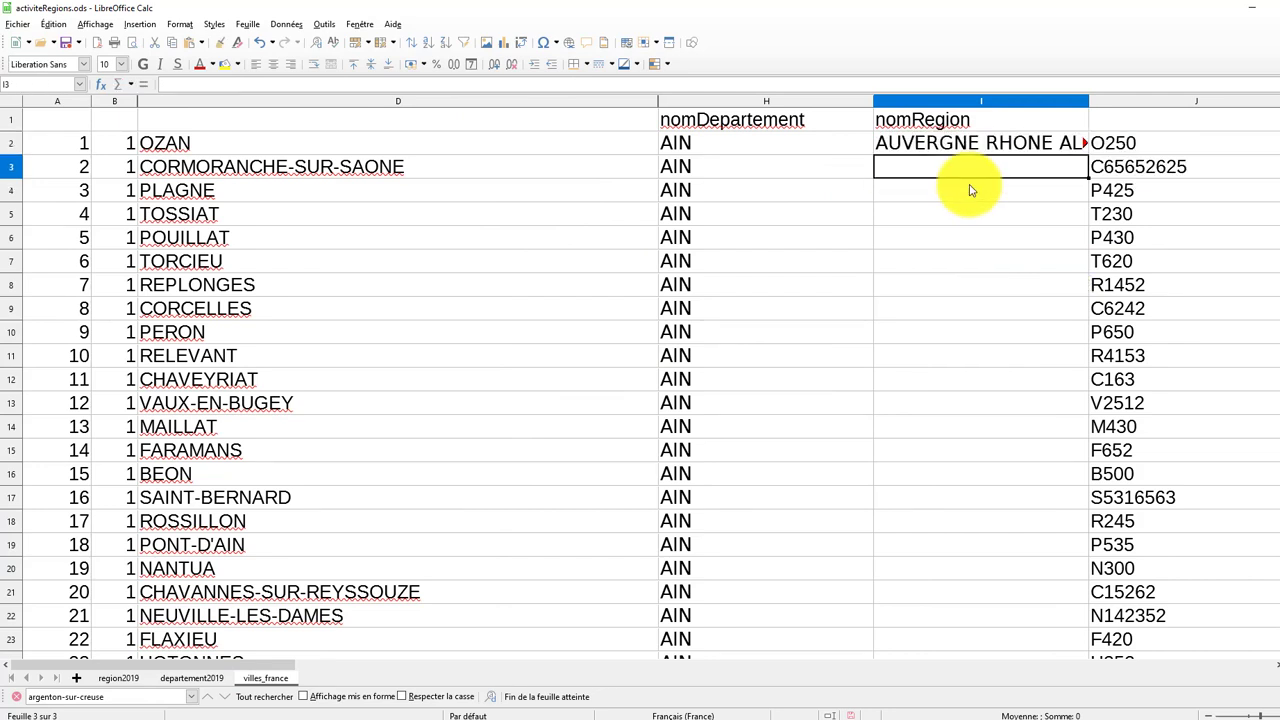
Fit column I's width to its content and fill the I2 region formula down to I9.
left_click(976, 145)
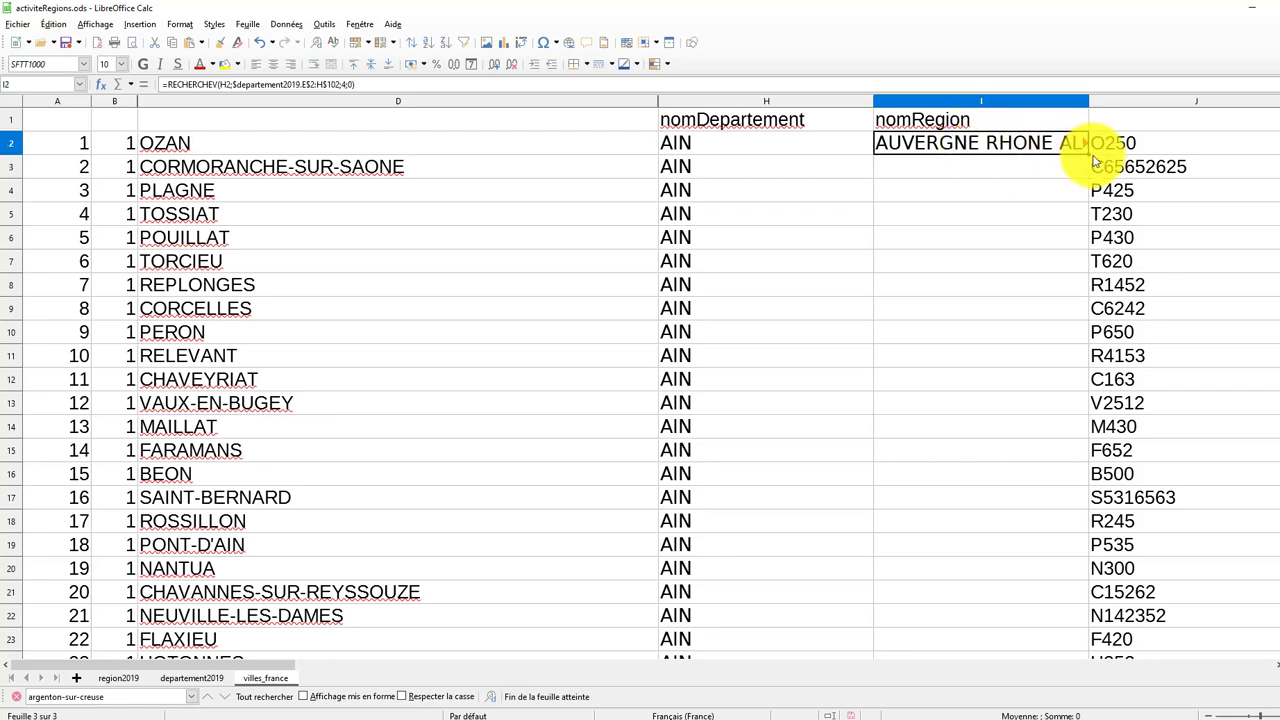
double_click(1088, 101)
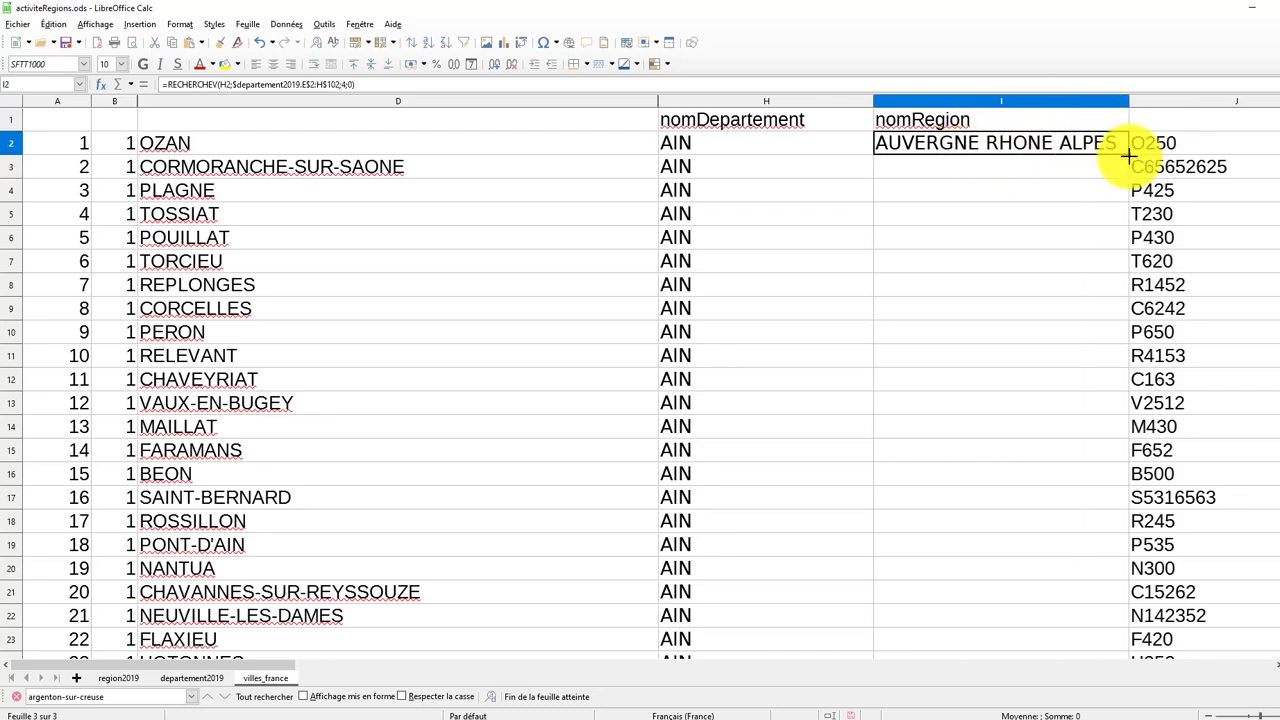
left_click_drag(1130, 155, 1150, 320)
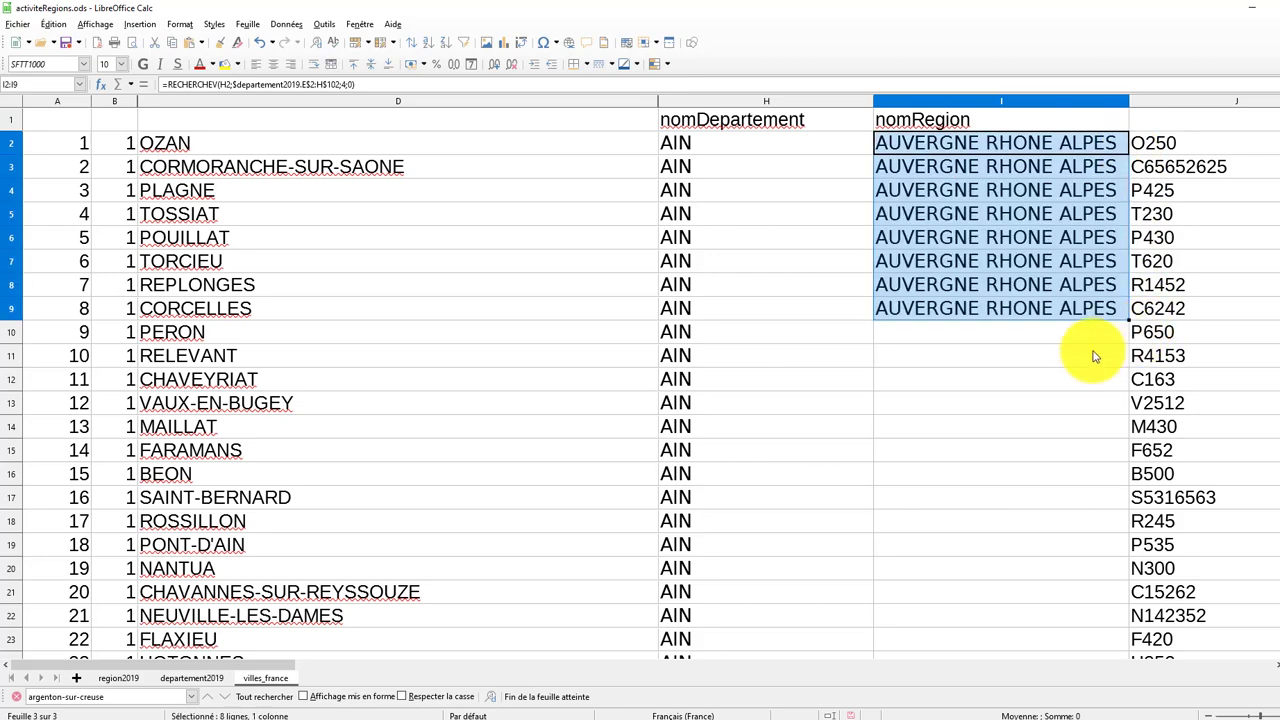
Fill the RECHERCHEV region formula into I10:I36701, down to the last city in villes_france.
left_click(997, 344)
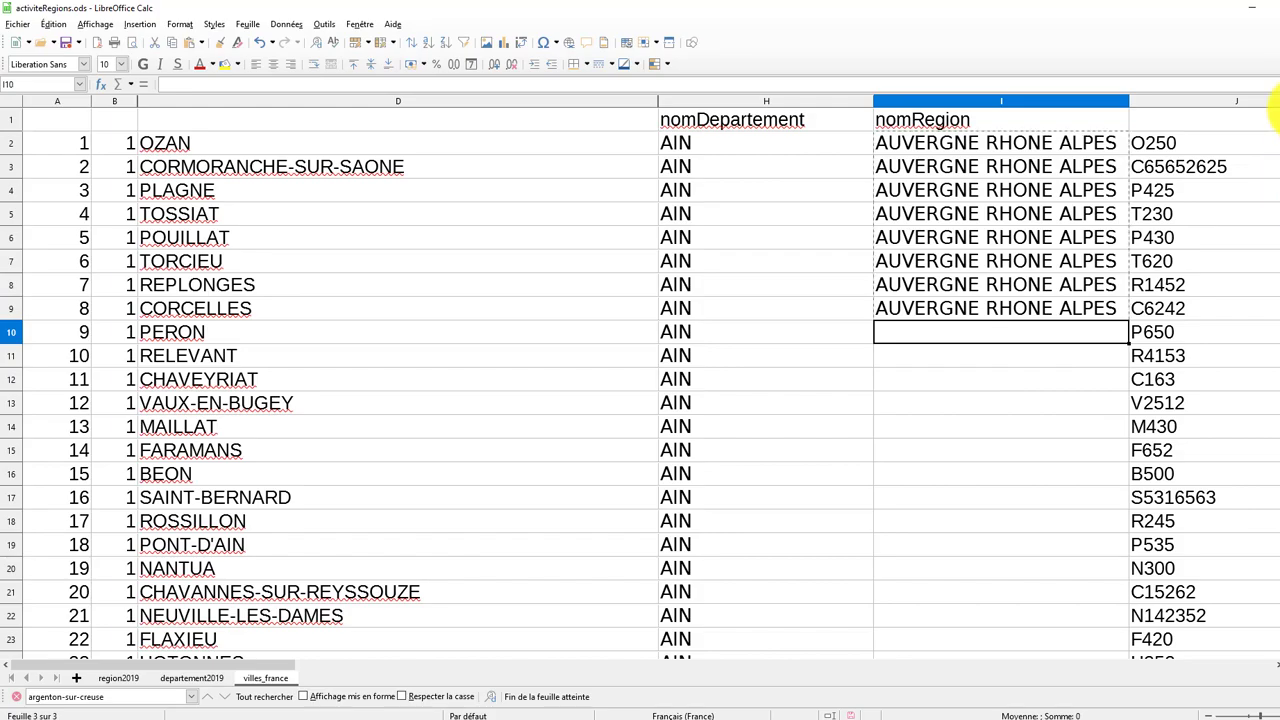
left_click_drag(1272, 130, 1257, 651)
scroll(1002, 520, "down", 20)
scroll(1025, 403, "up", 8)
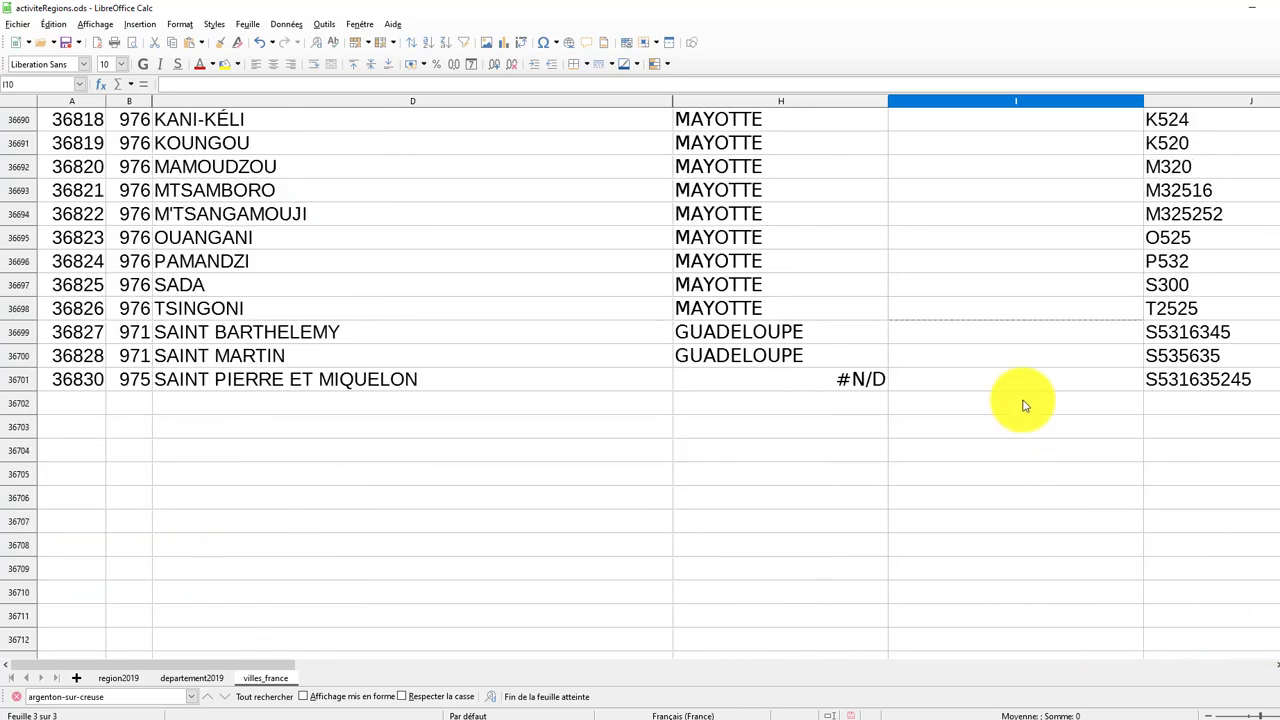
left_click(995, 600, "shift")
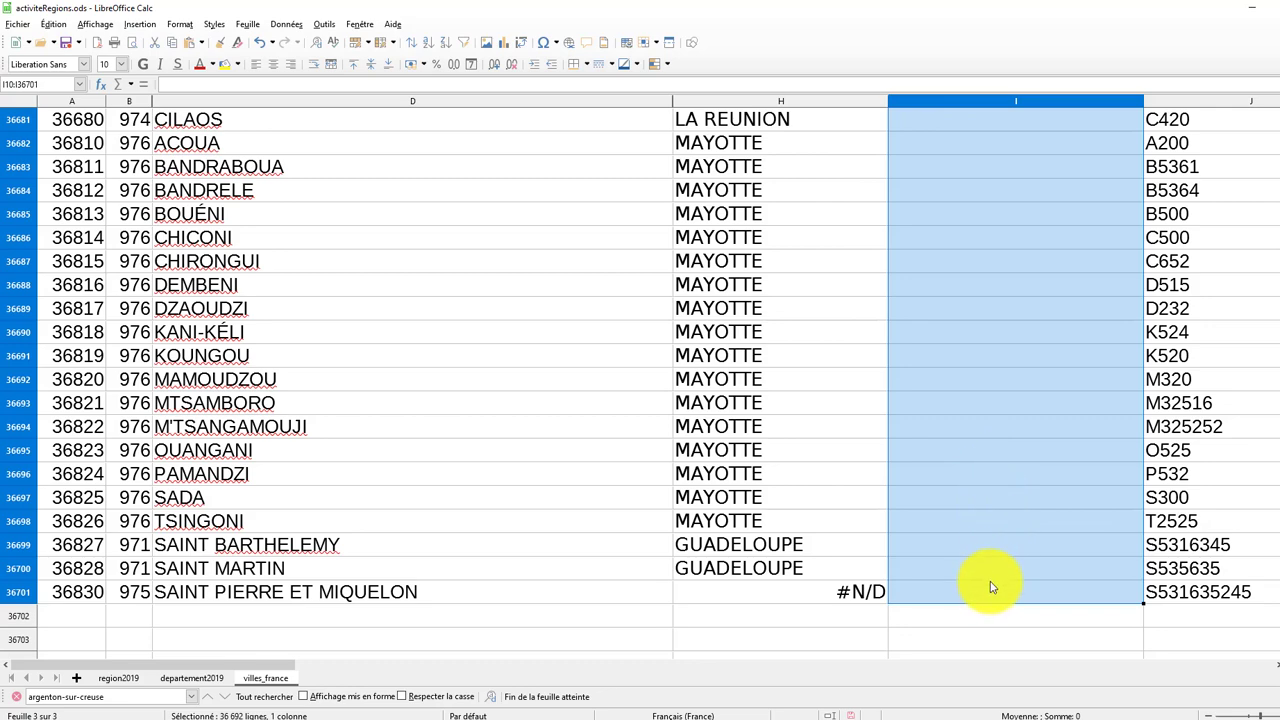
key("ctrl+d")
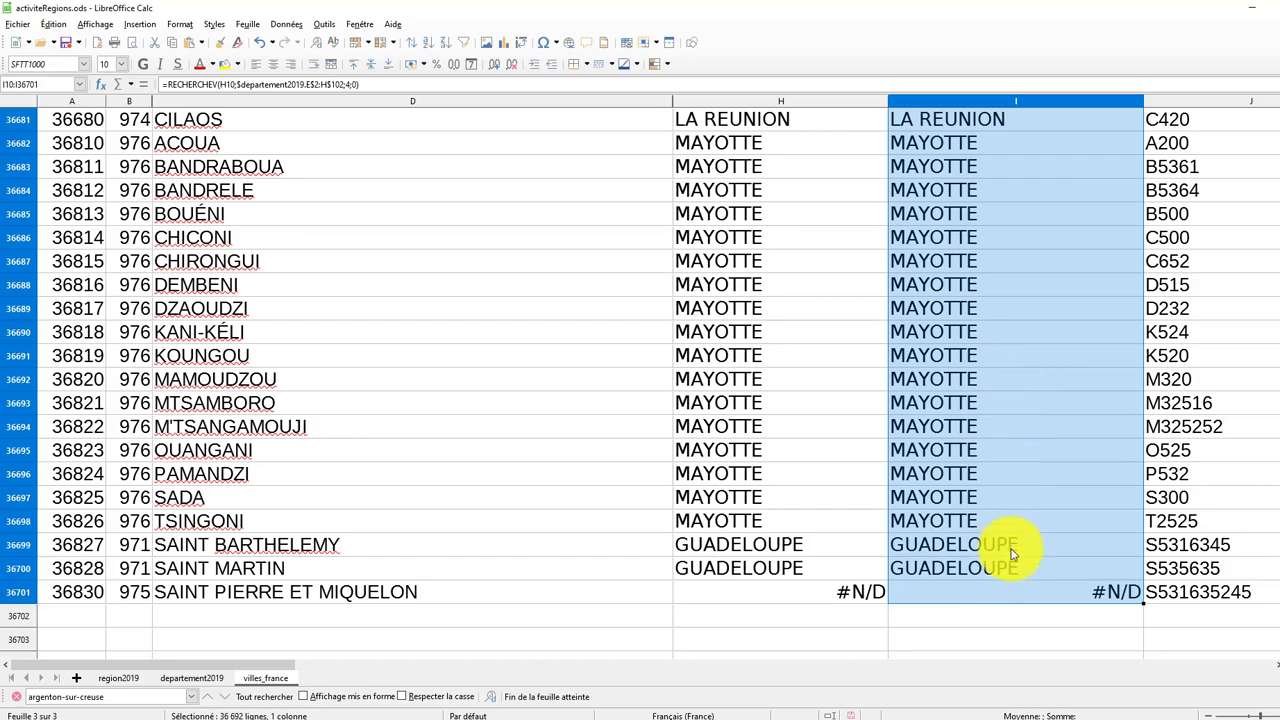
scroll(990, 515, "up", 20)
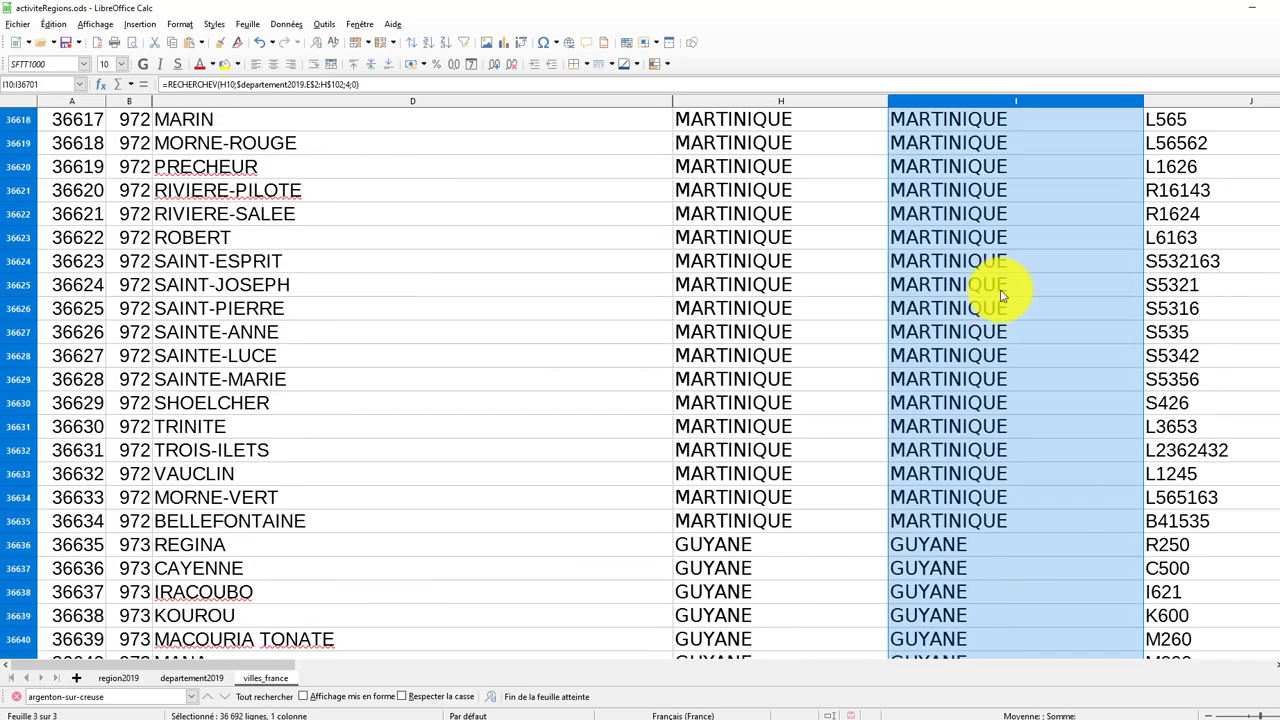
scroll(1080, 334, "up", 17)
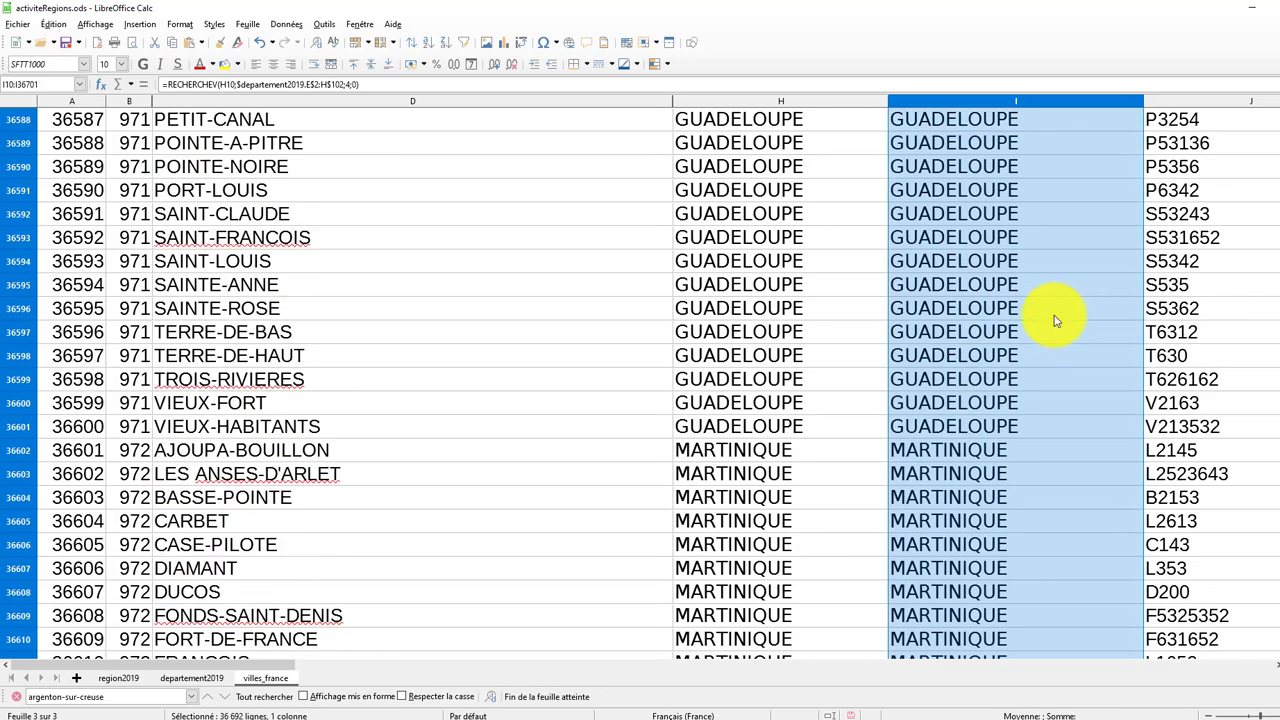
scroll(1041, 320, "up", 8)
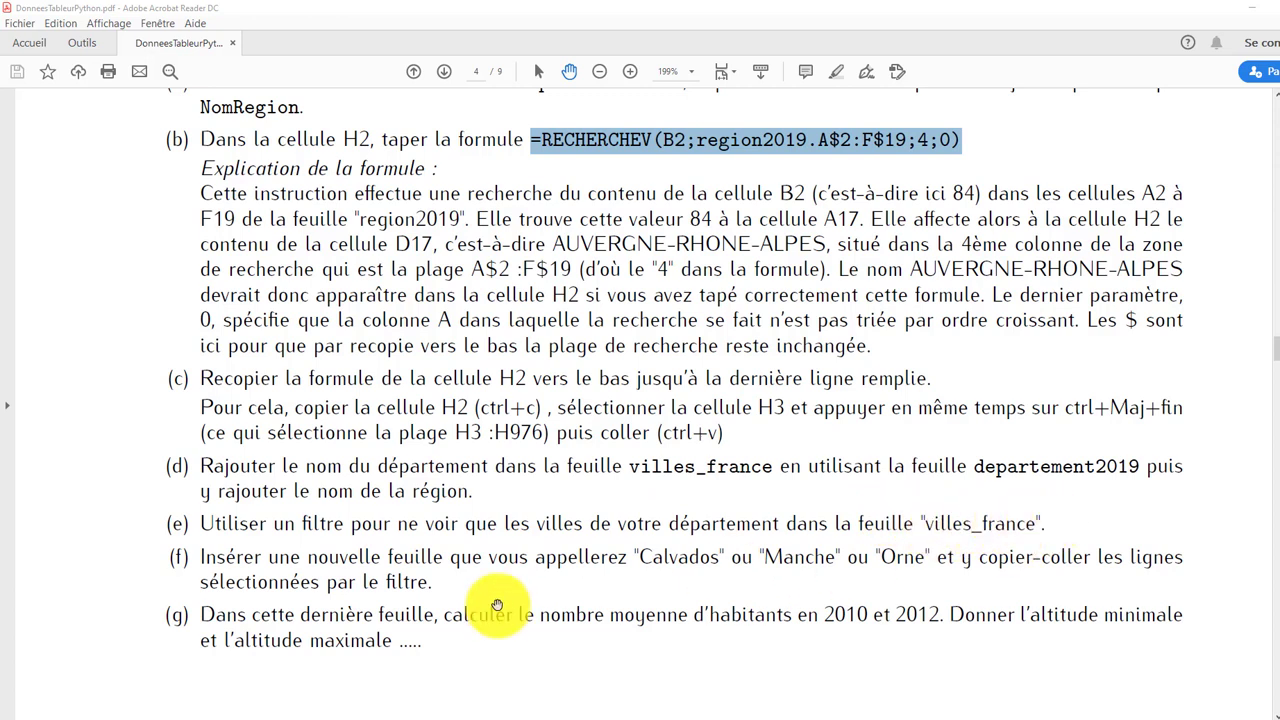
Try to apply an AutoFilter to villes_france from cell A10, accepting the first row as column headers.
left_click(643, 719)
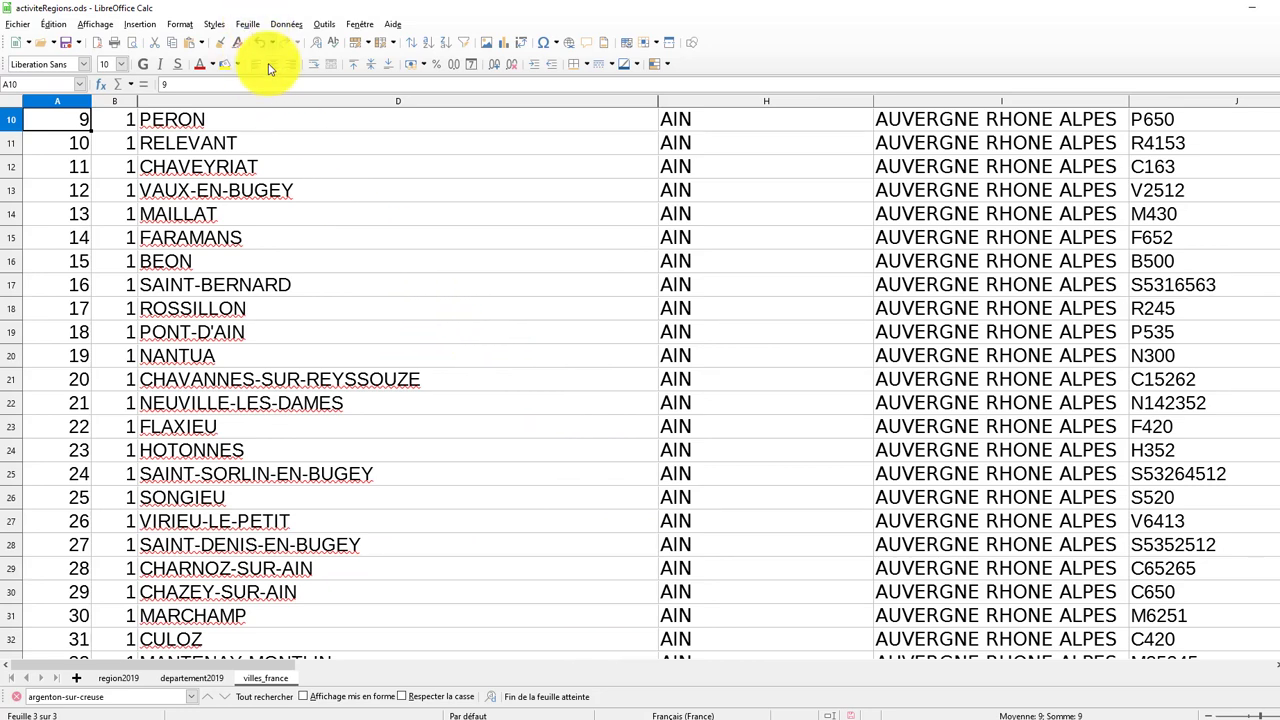
left_click(250, 22)
left_click(251, 20)
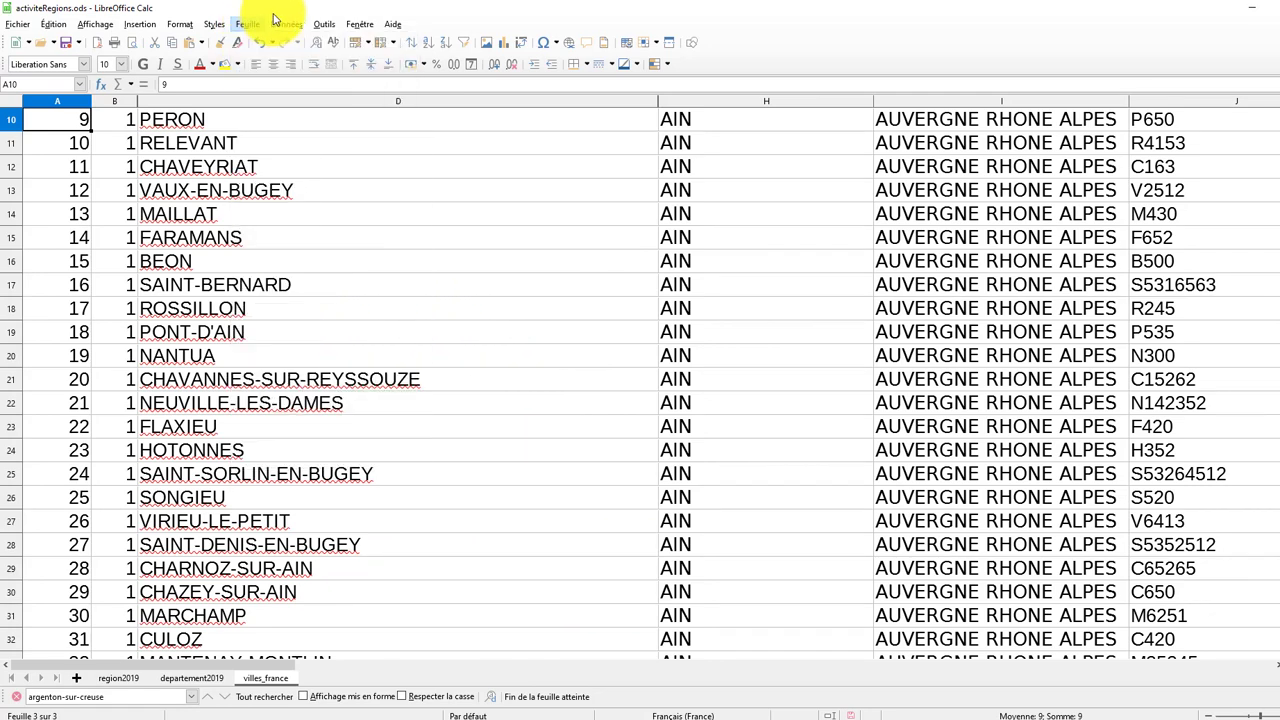
left_click(277, 20)
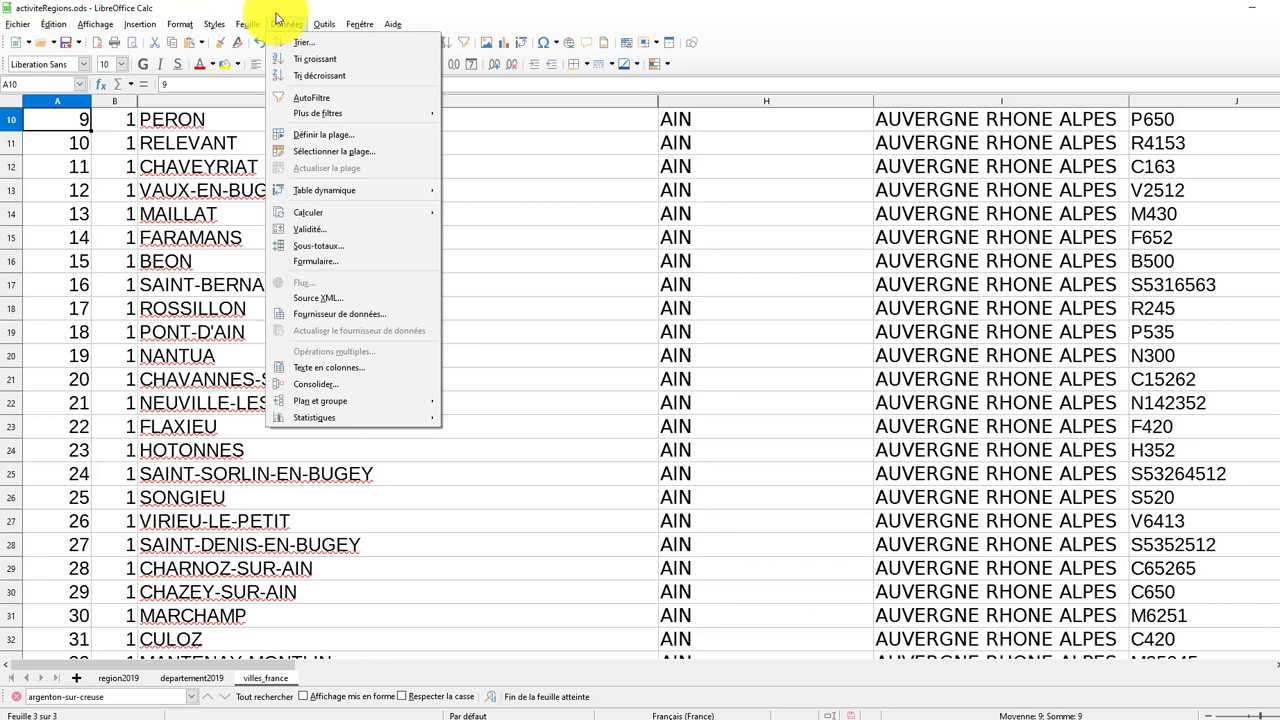
left_click(308, 98)
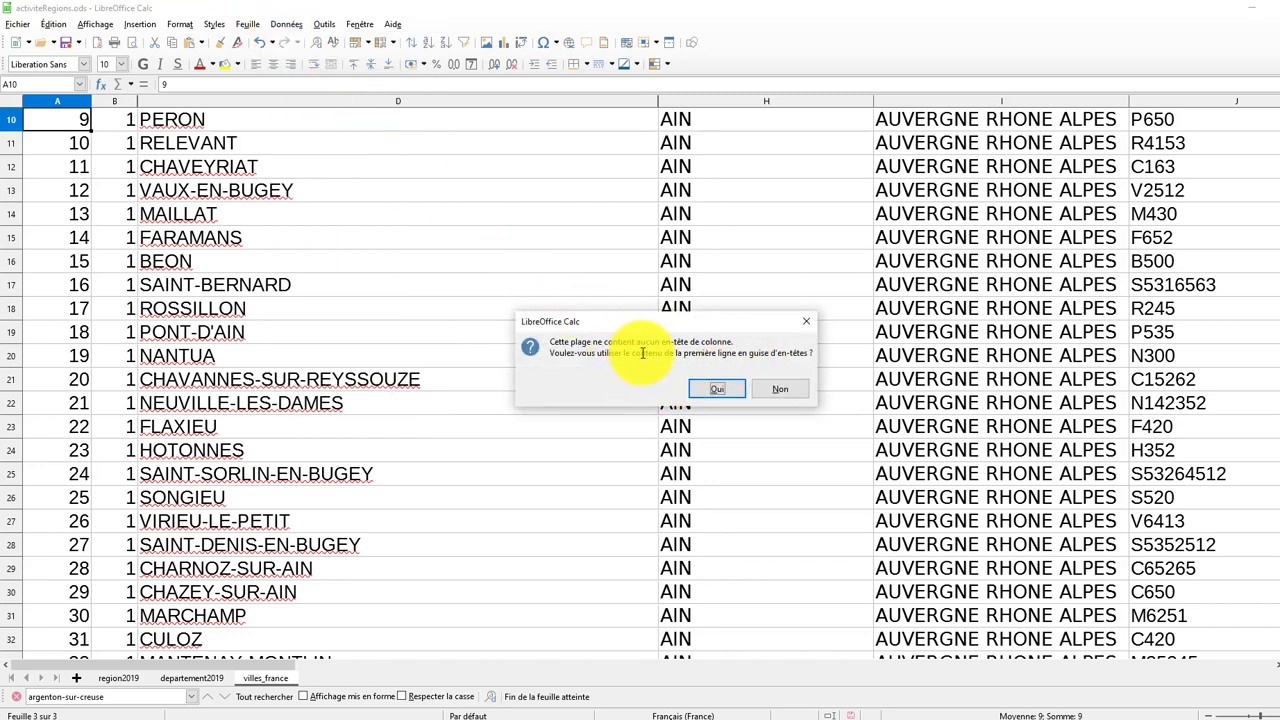
left_click(716, 390)
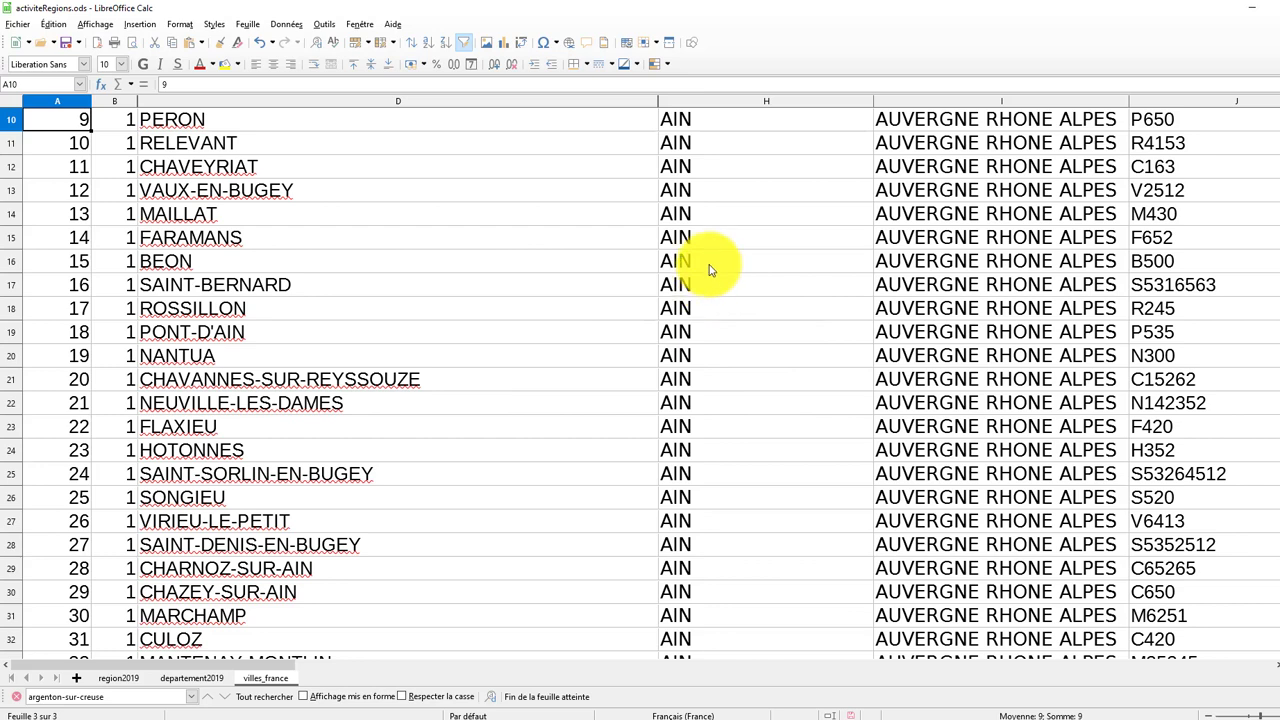
Apply an AutoFilter to row 1 of villes_france and filter nomDepartement to INDRE only.
scroll(700, 255, "up", 3)
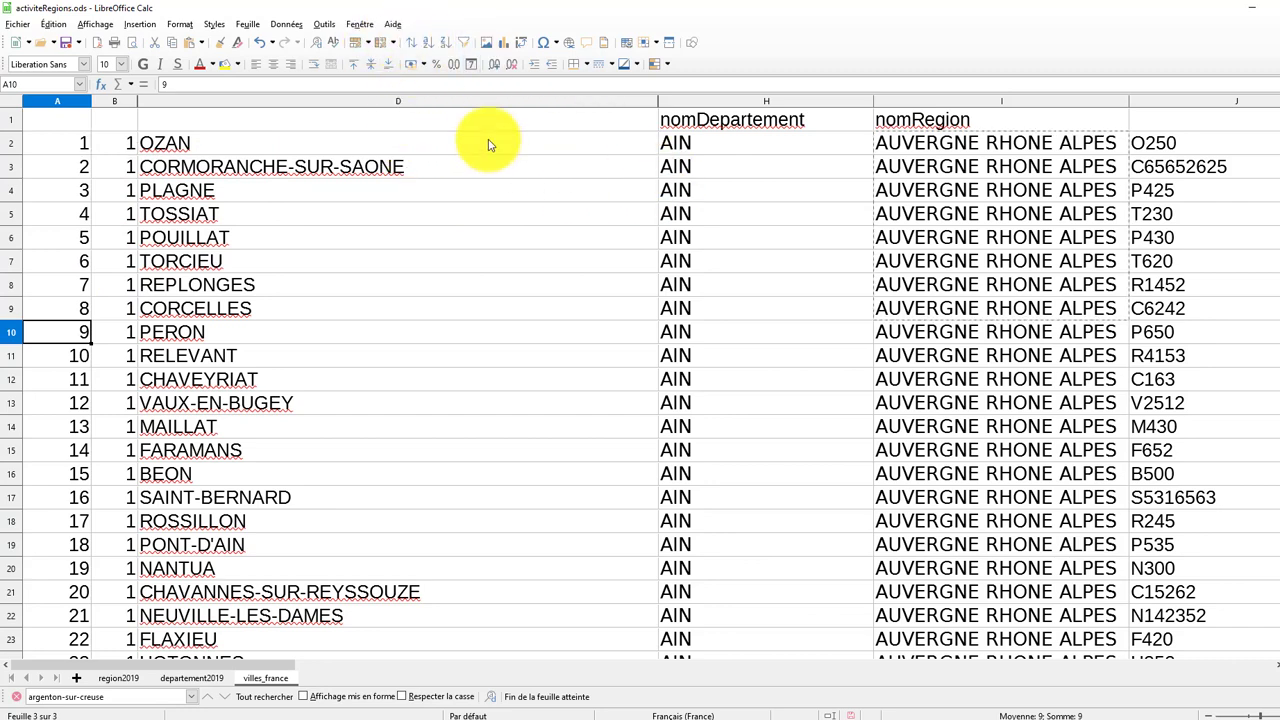
left_click(6, 124)
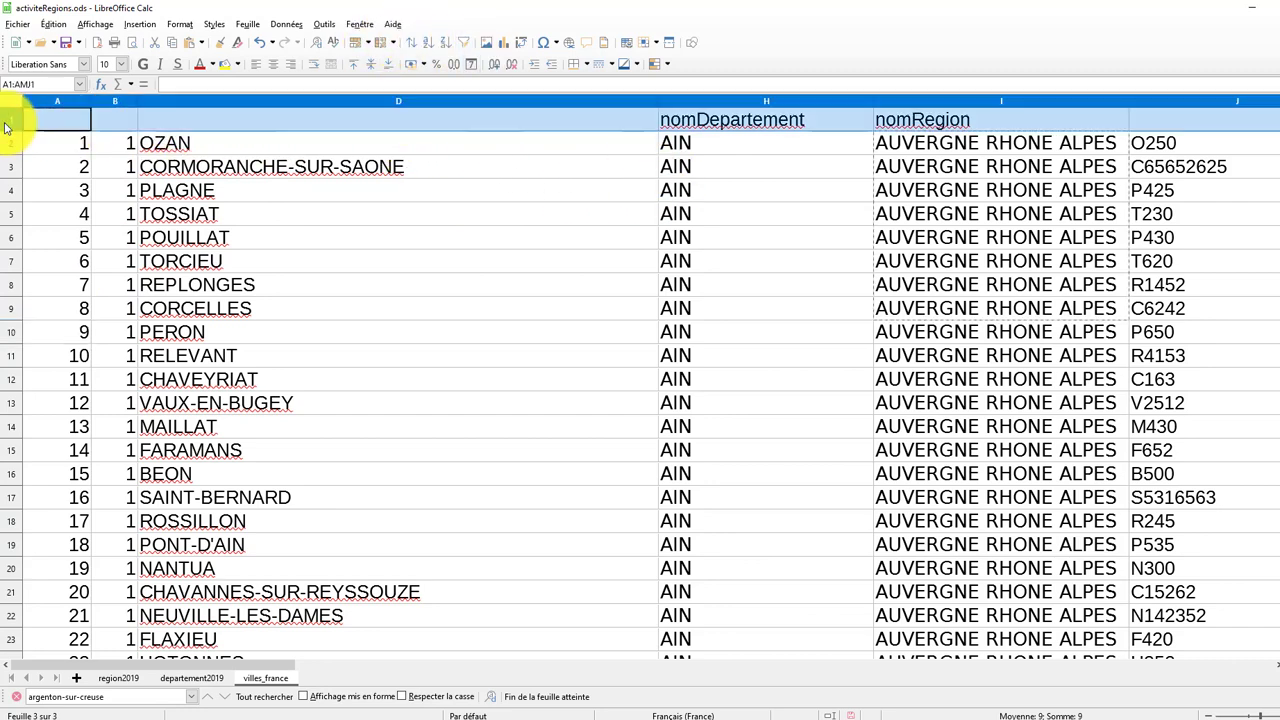
left_click(464, 43)
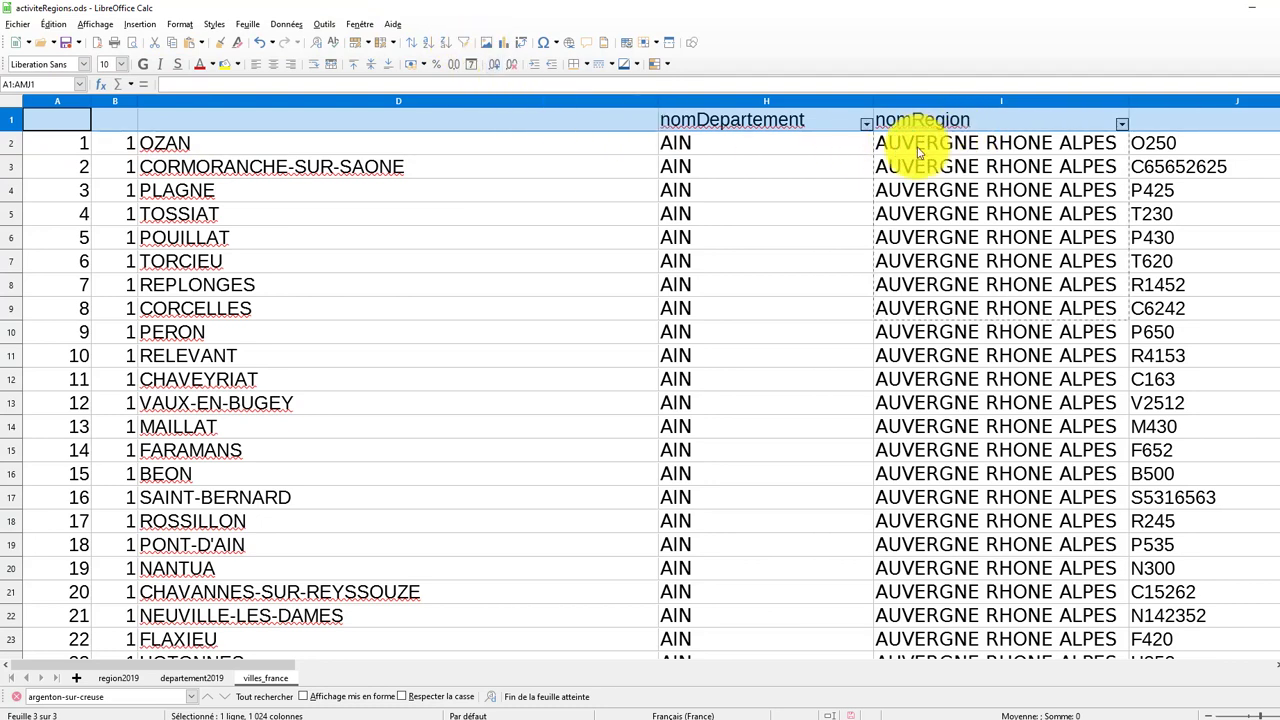
left_click(866, 124)
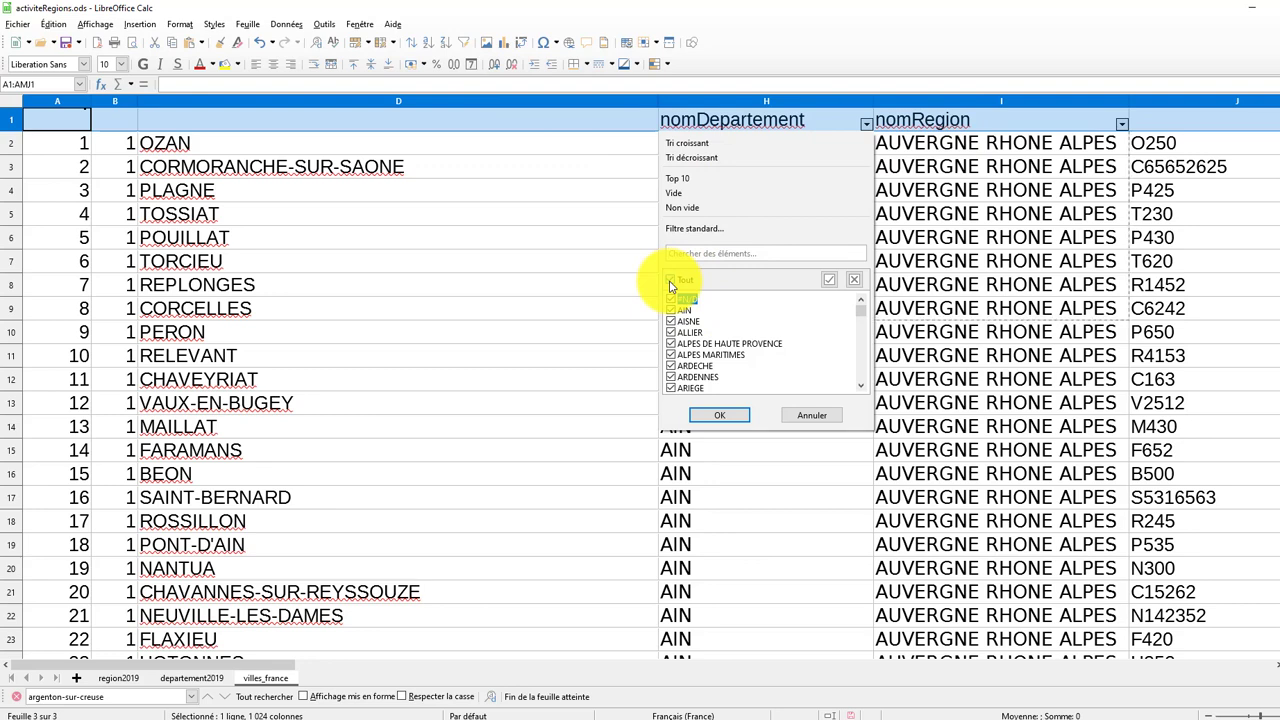
scroll(703, 368, "down", 6)
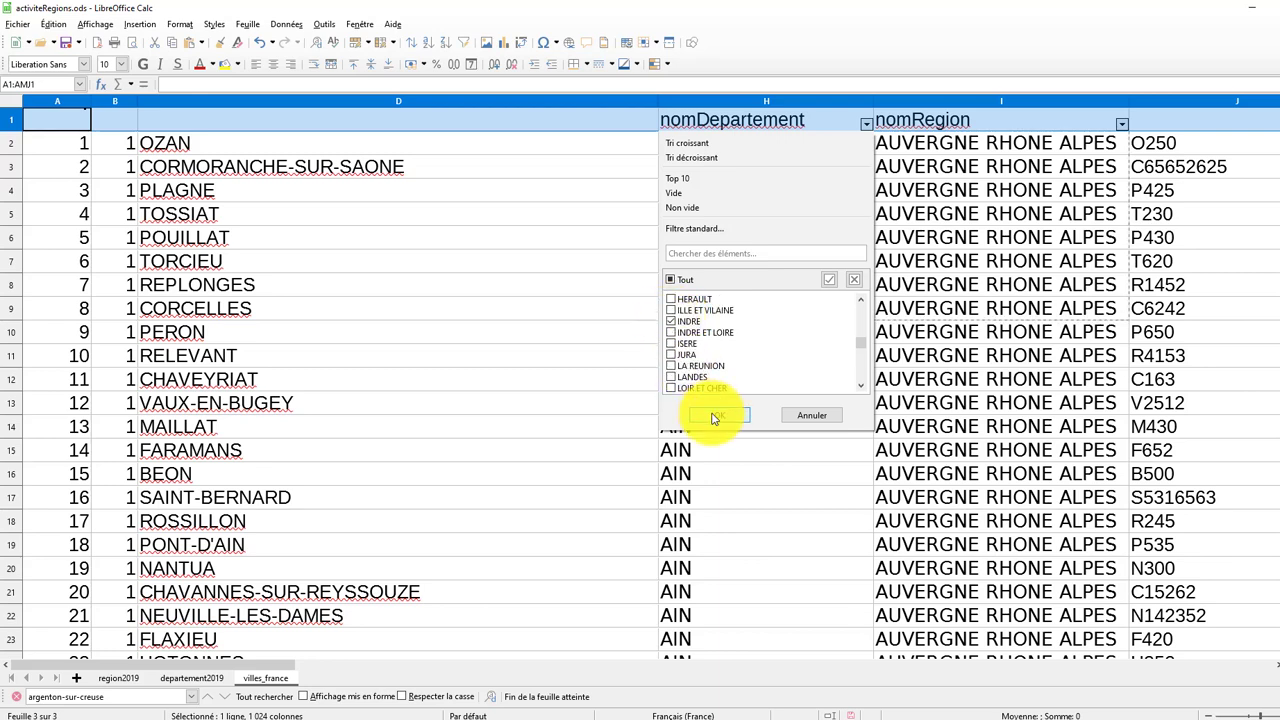
left_click(714, 416)
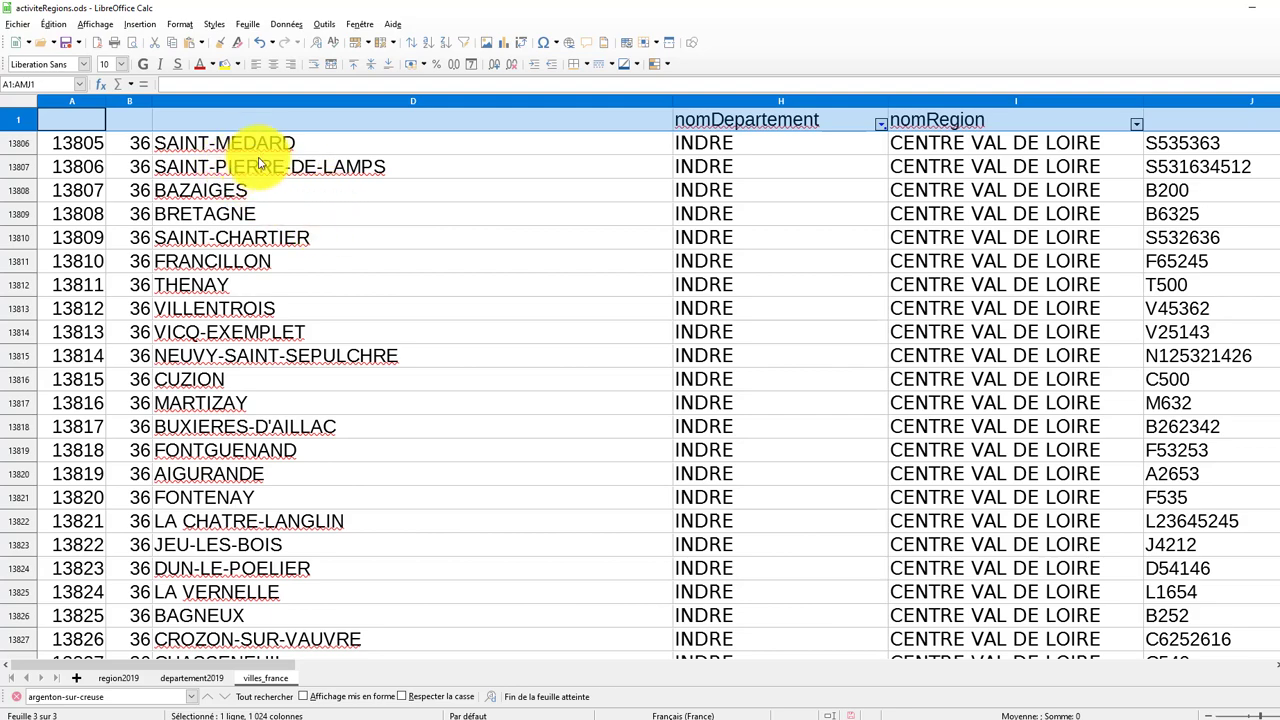
Look through the filtered city list to check the department and region names of the INDRE rows.
scroll(258, 165, "down", 4)
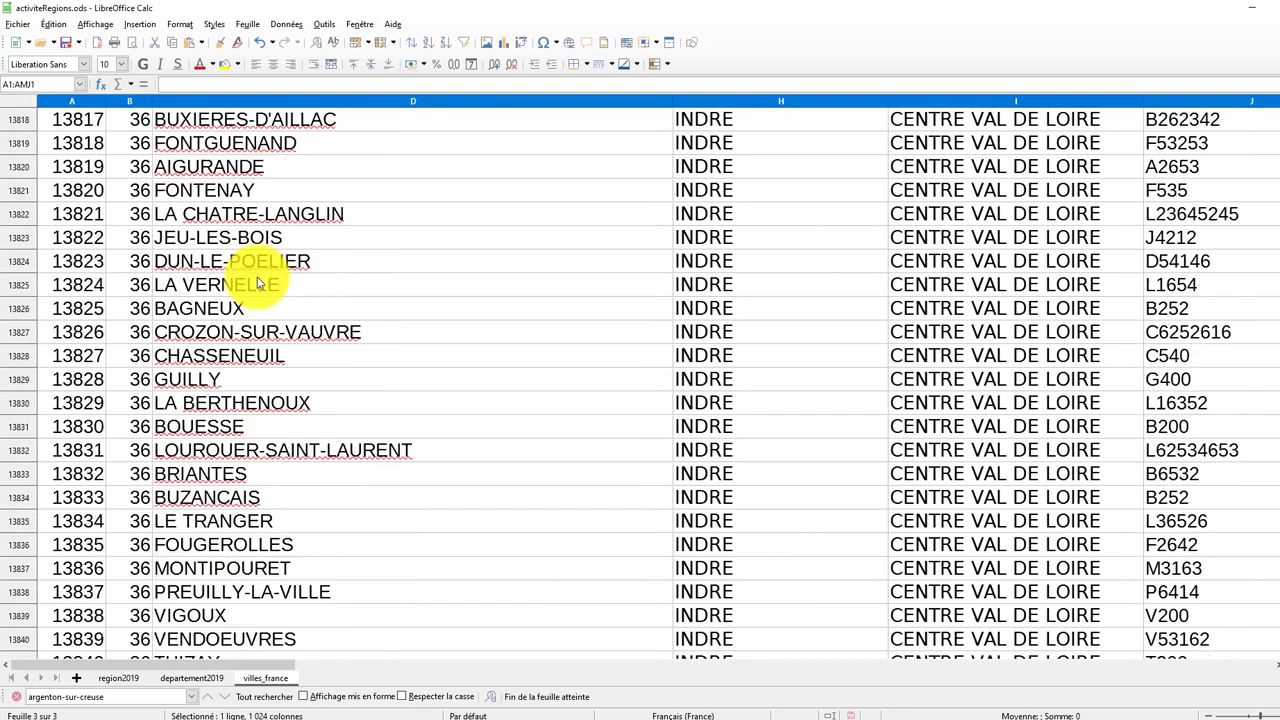
scroll(258, 283, "down", 10)
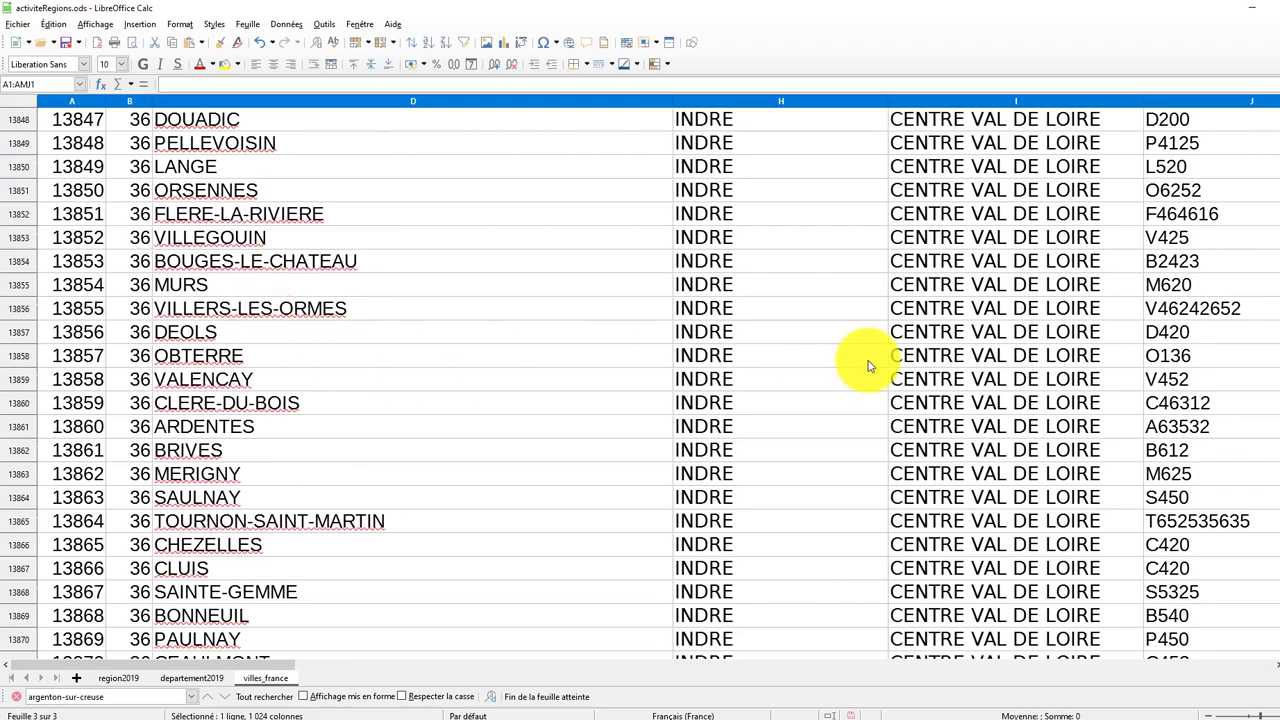
scroll(276, 339, "down", 8)
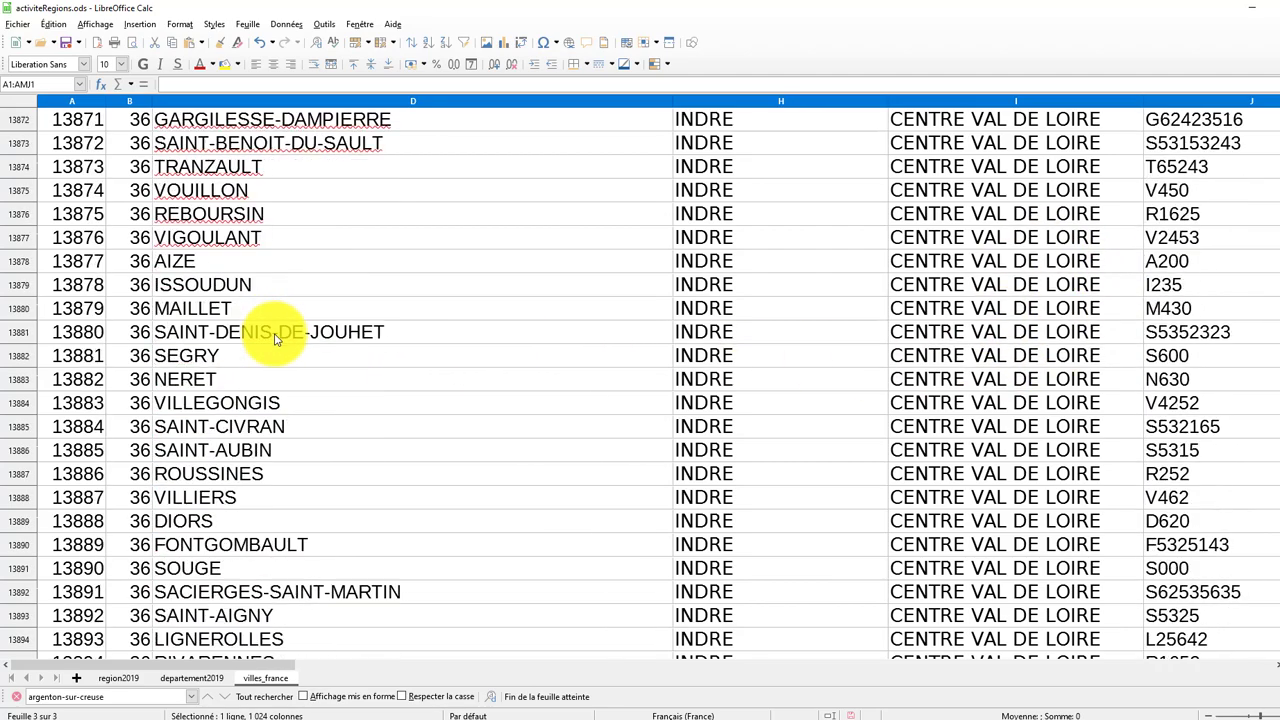
scroll(273, 337, "down", 14)
scroll(286, 330, "up", 13)
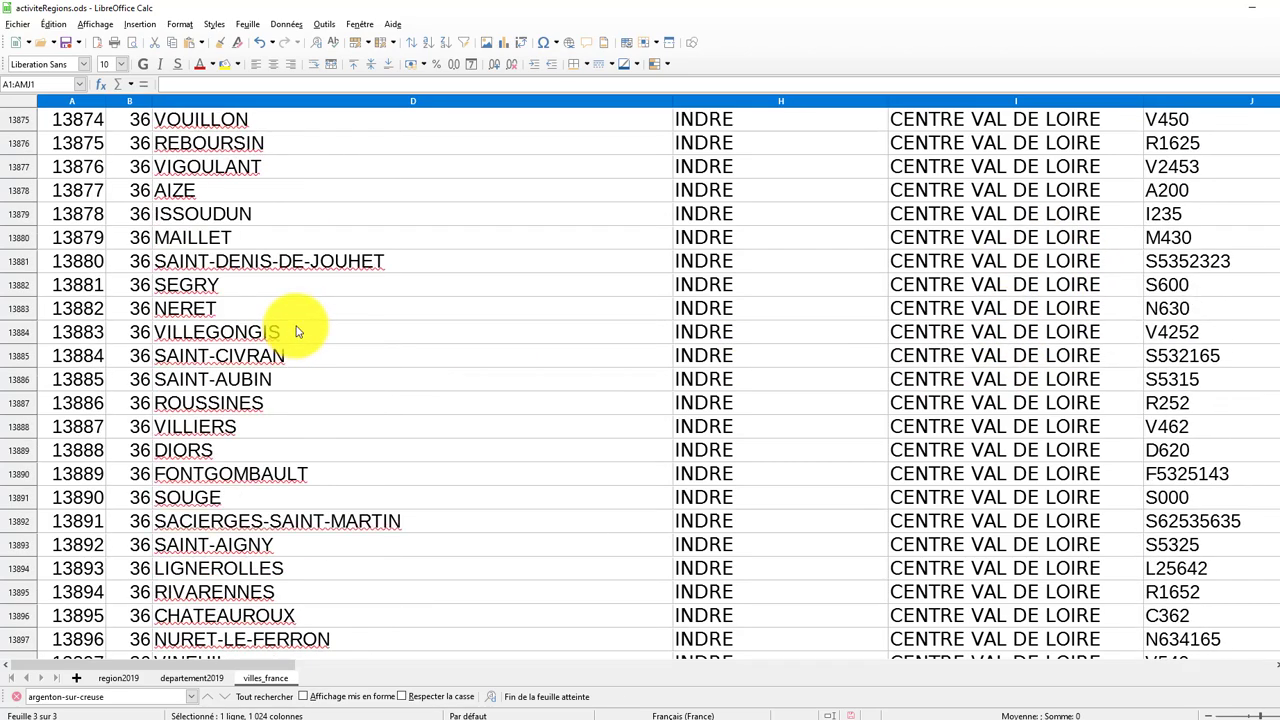
scroll(296, 331, "down", 20)
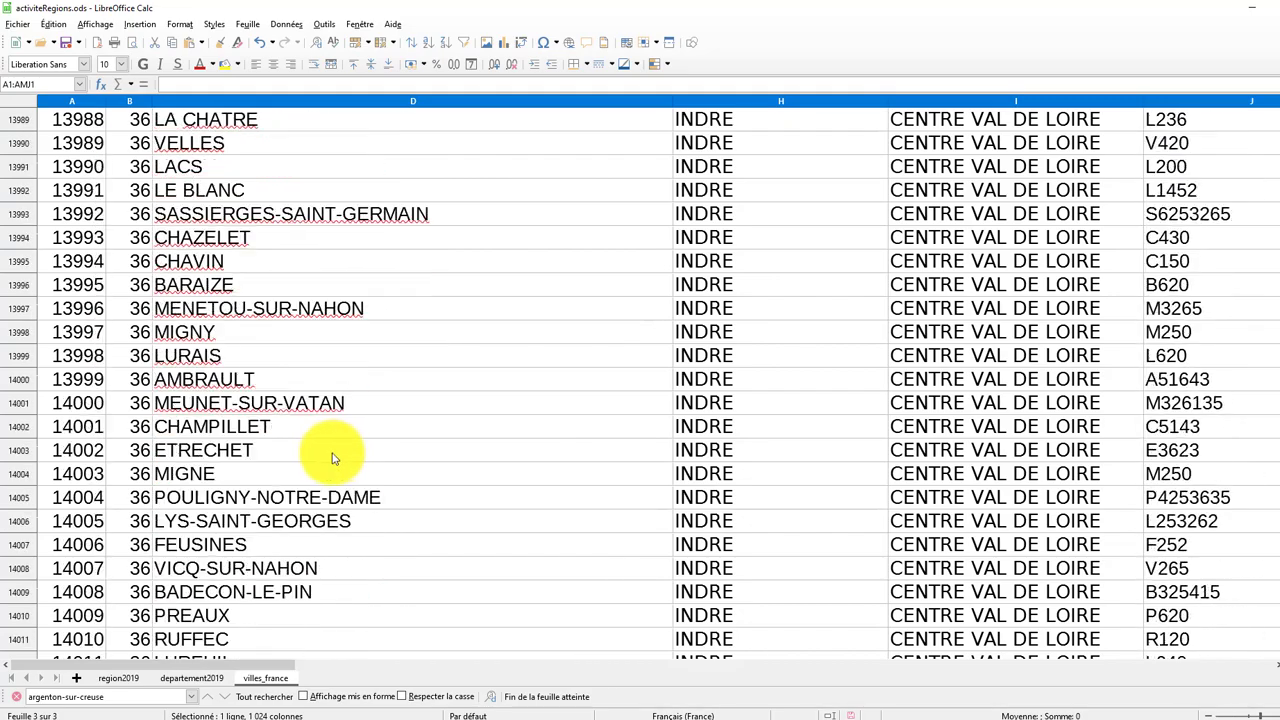
scroll(333, 458, "down", 20)
scroll(306, 429, "up", 14)
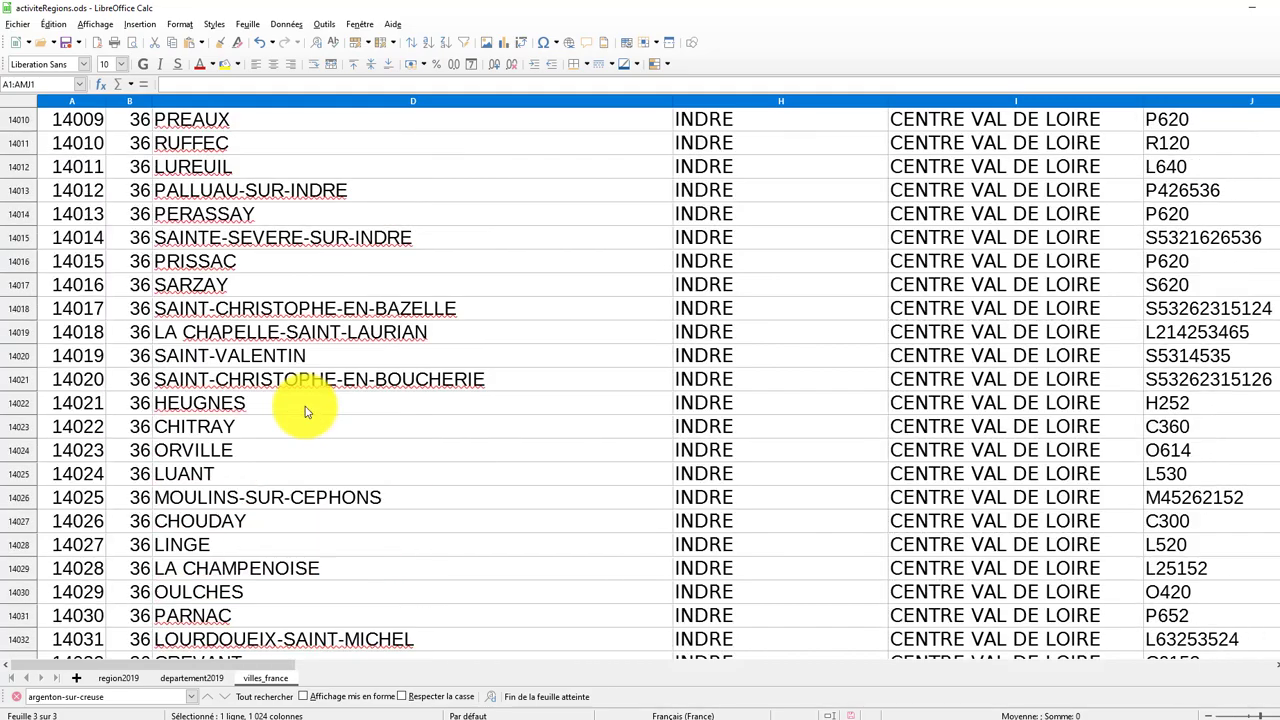
scroll(306, 411, "up", 20)
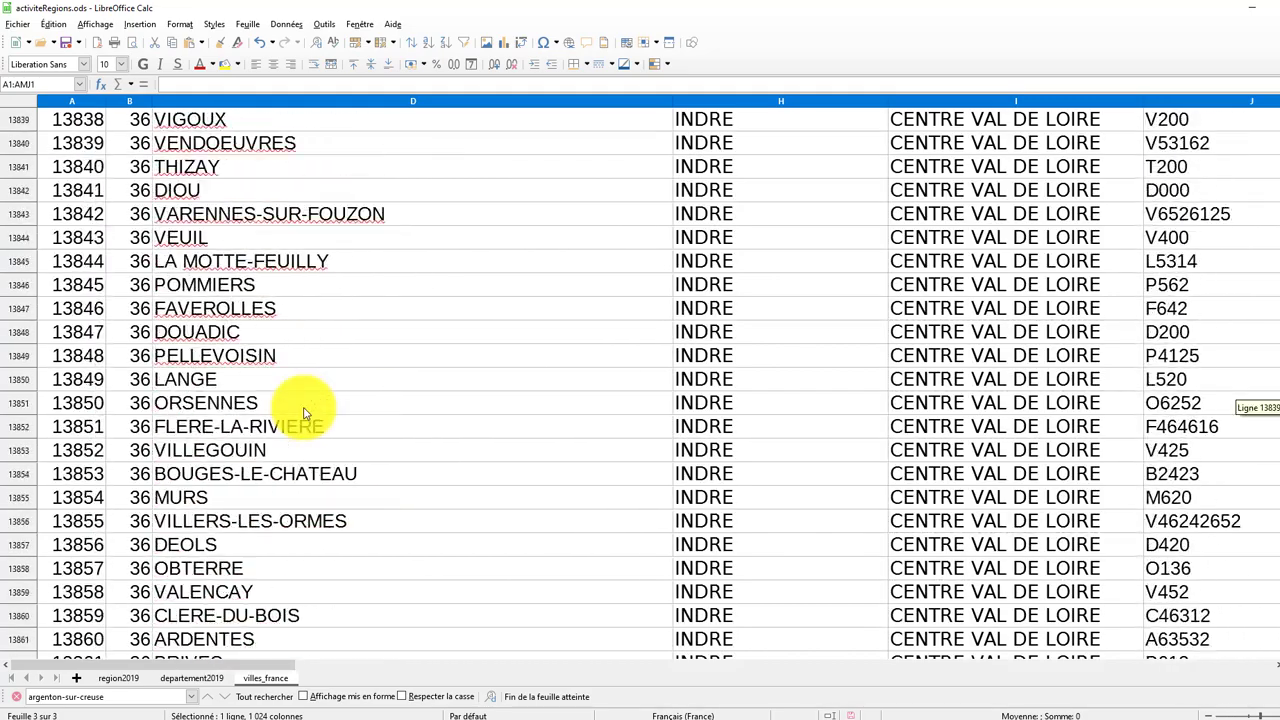
scroll(305, 410, "up", 11)
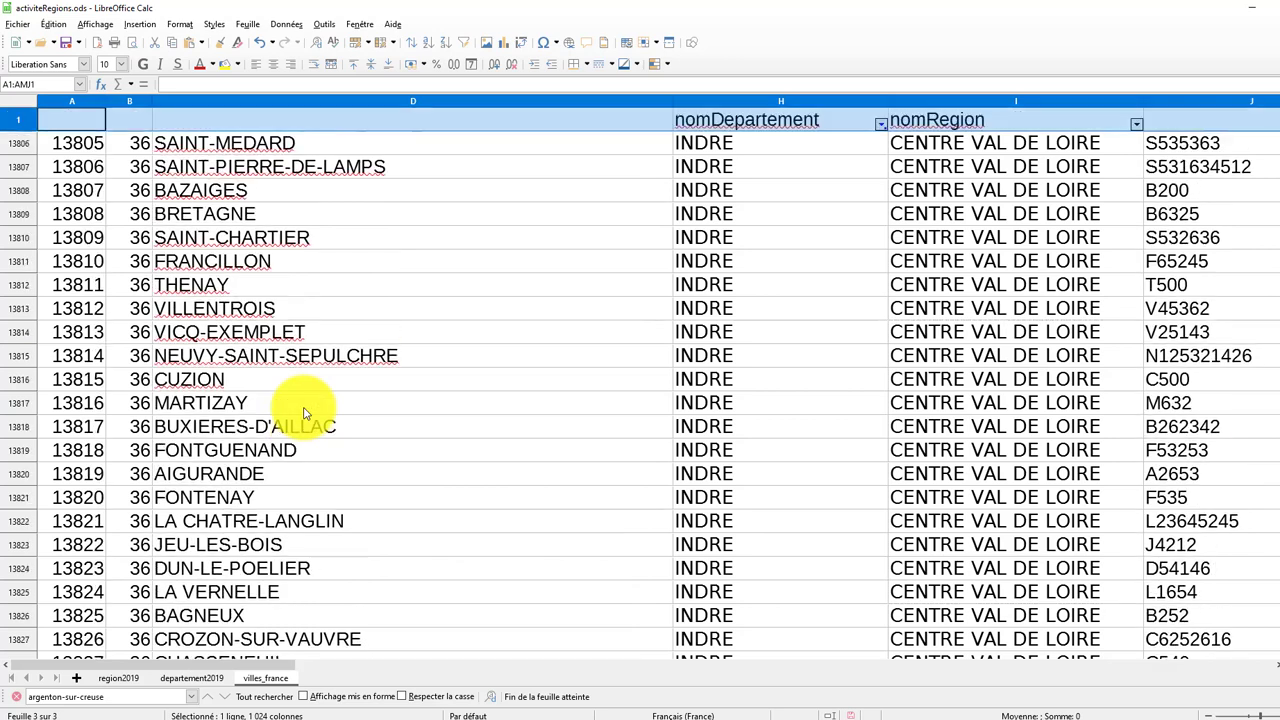
Insert a new sheet after villes_france and name it Indre.
left_click(76, 679)
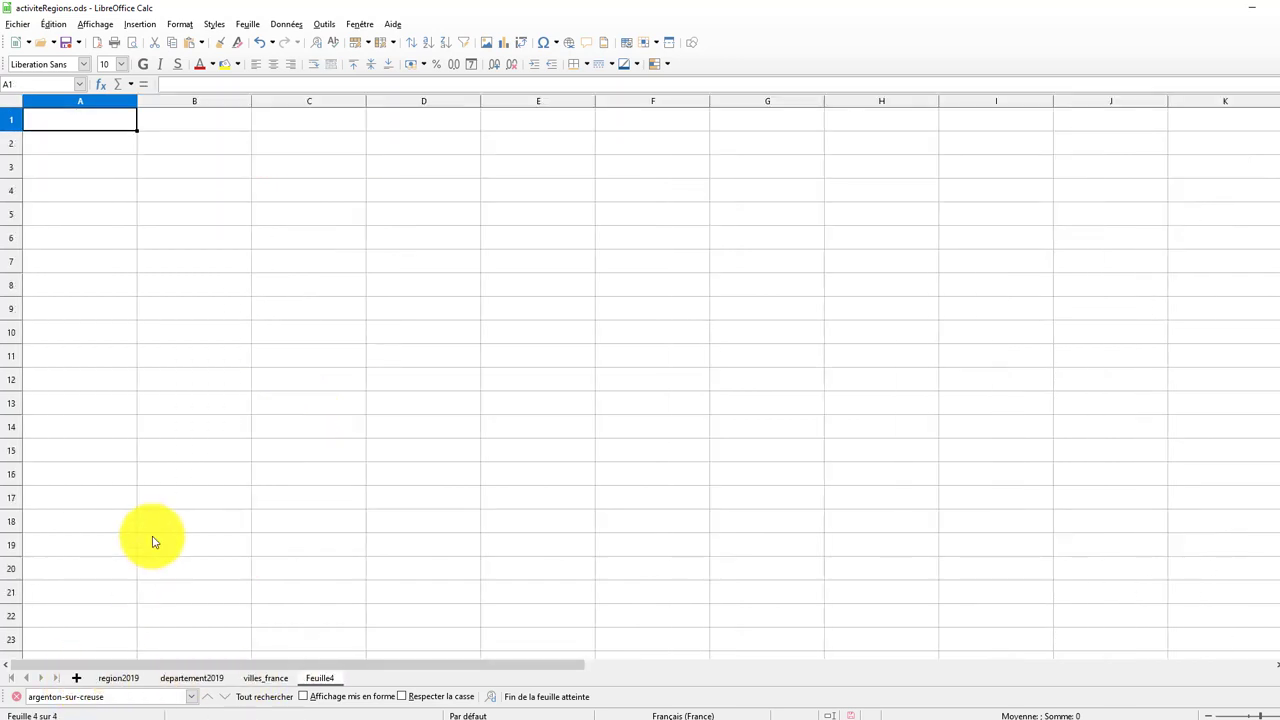
double_click(317, 683)
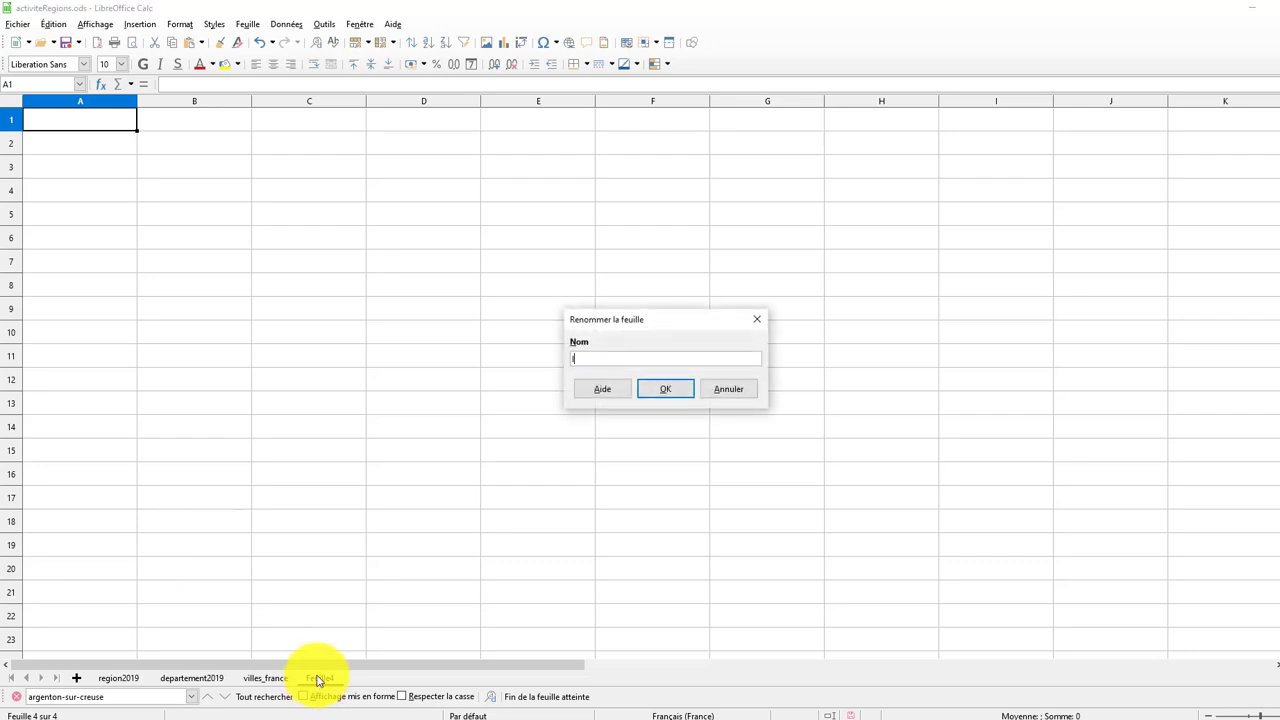
key("Return")
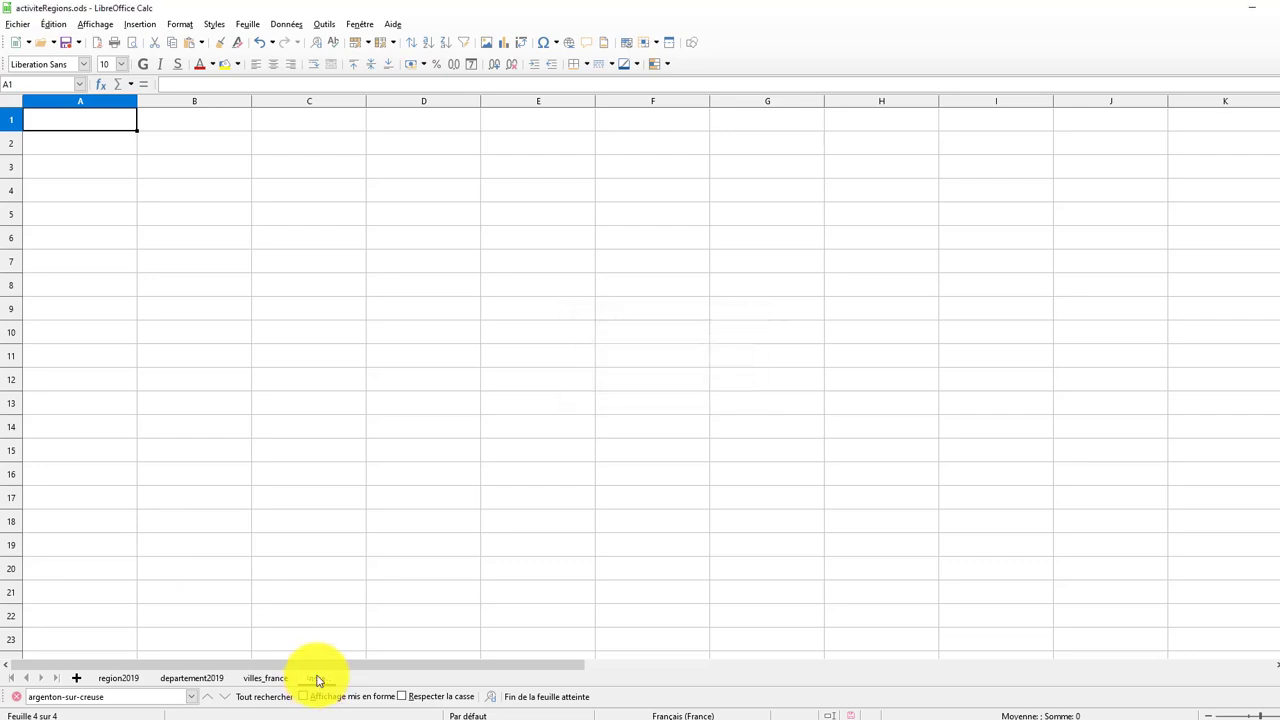
Return to the villes_france sheet and look for the last row of the filtered INDRE cities.
left_click(274, 682)
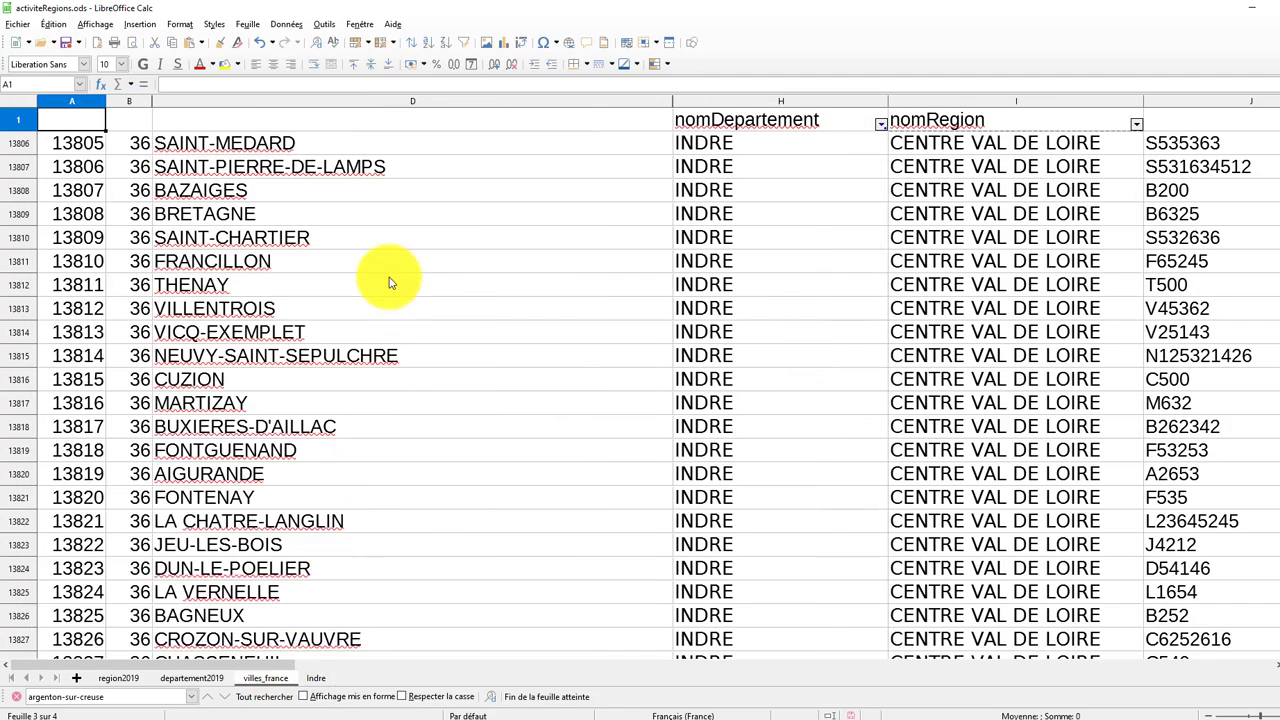
left_click(17, 143)
scroll(200, 450, "down", 6)
scroll(200, 450, "down", 20)
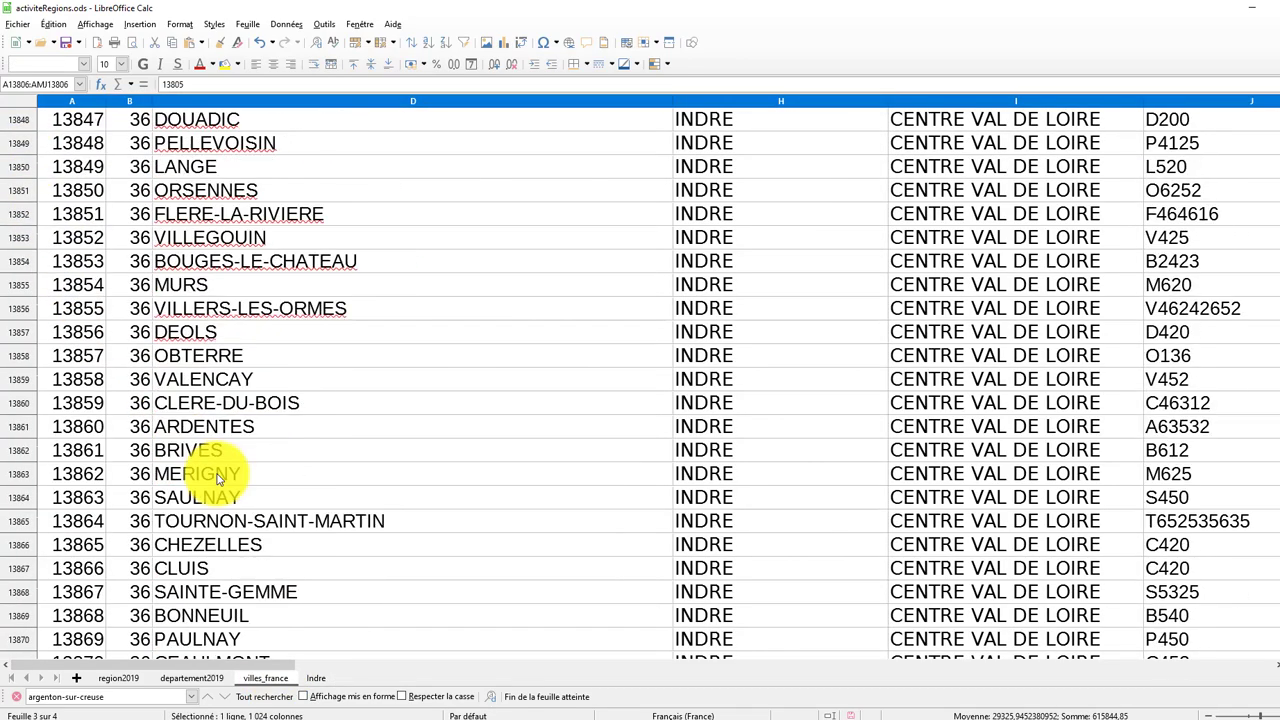
key("Page_Down")
key("Page_Down")
key("Page_Down")
key("Page_Down")
key("Page_Down")
key("Page_Down")
key("Page_Down")
key("Page_Down")
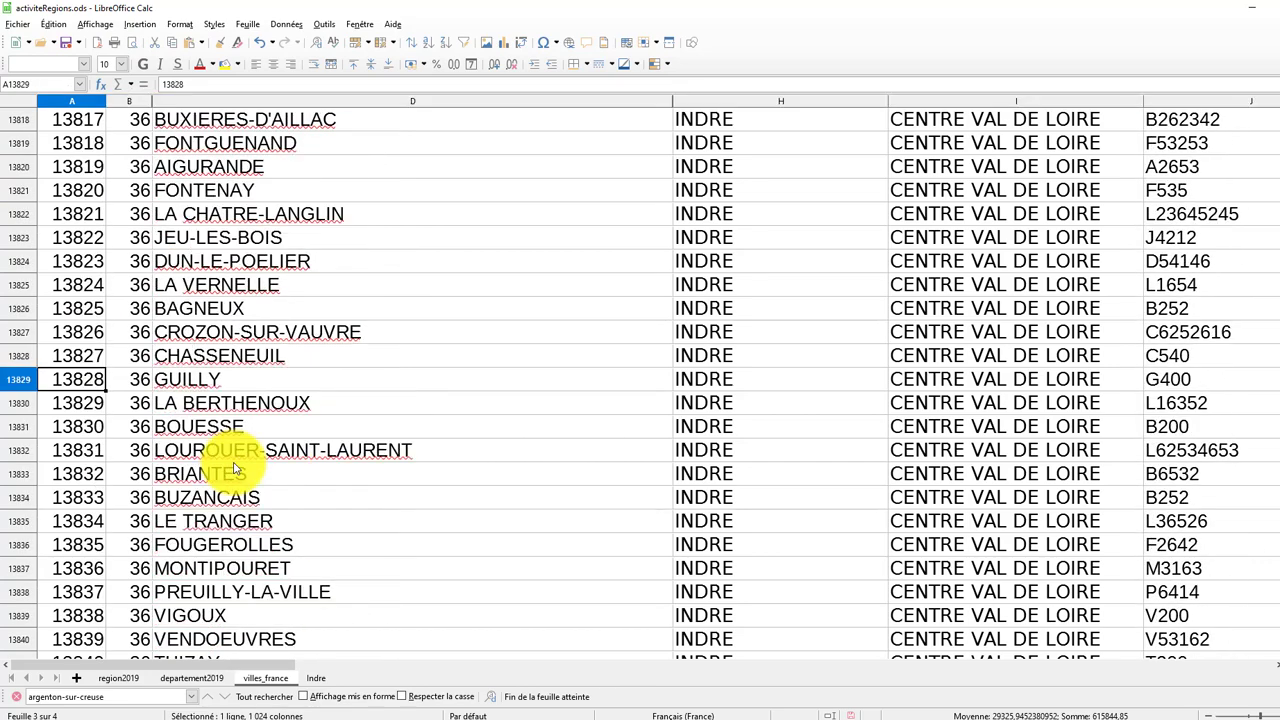
key("ctrl+Down")
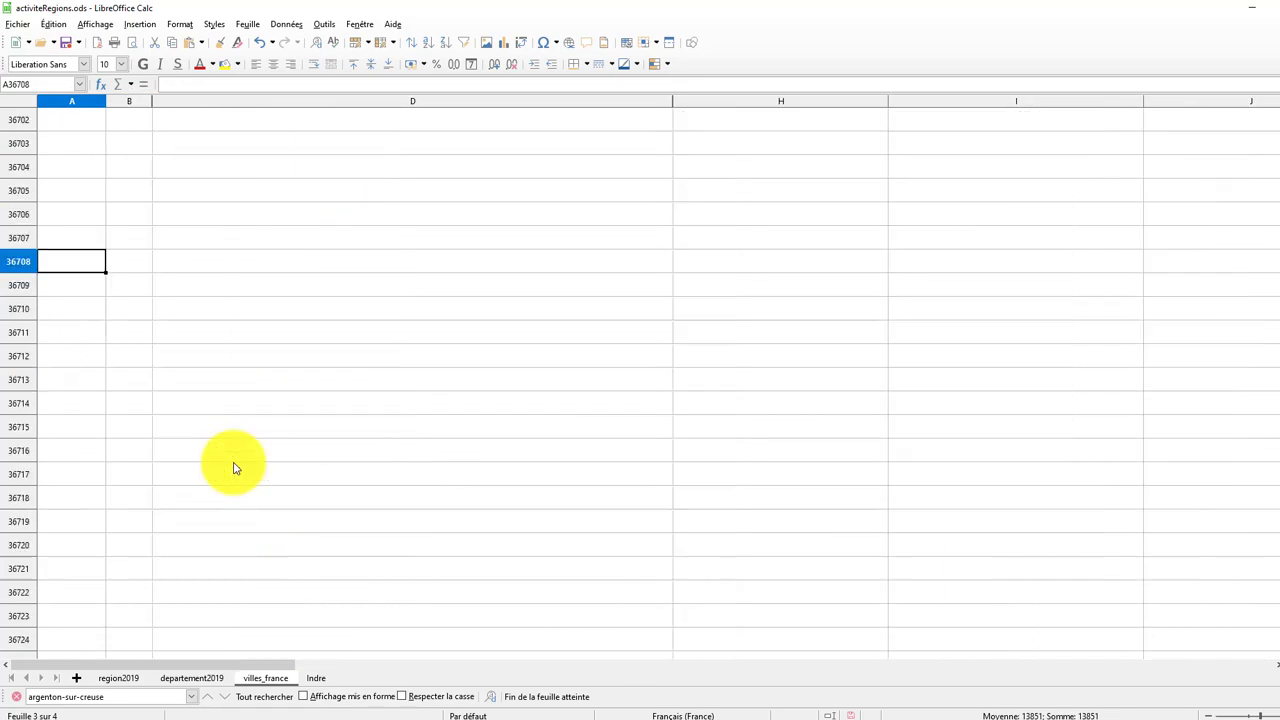
key("Page_Up")
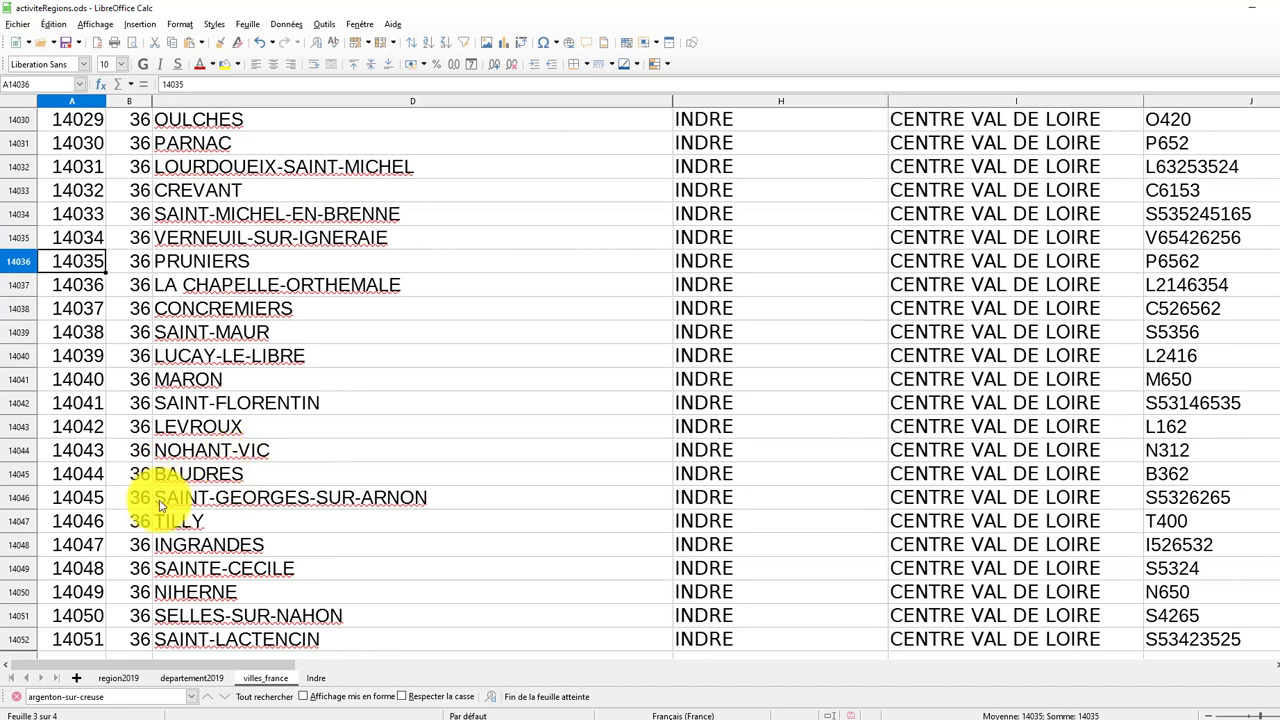
Copy the filtered INDRE rows 13806 to 14052 of villes_france into the Indre sheet, starting at cell A1.
scroll(161, 507, "down", 3)
left_click(15, 428)
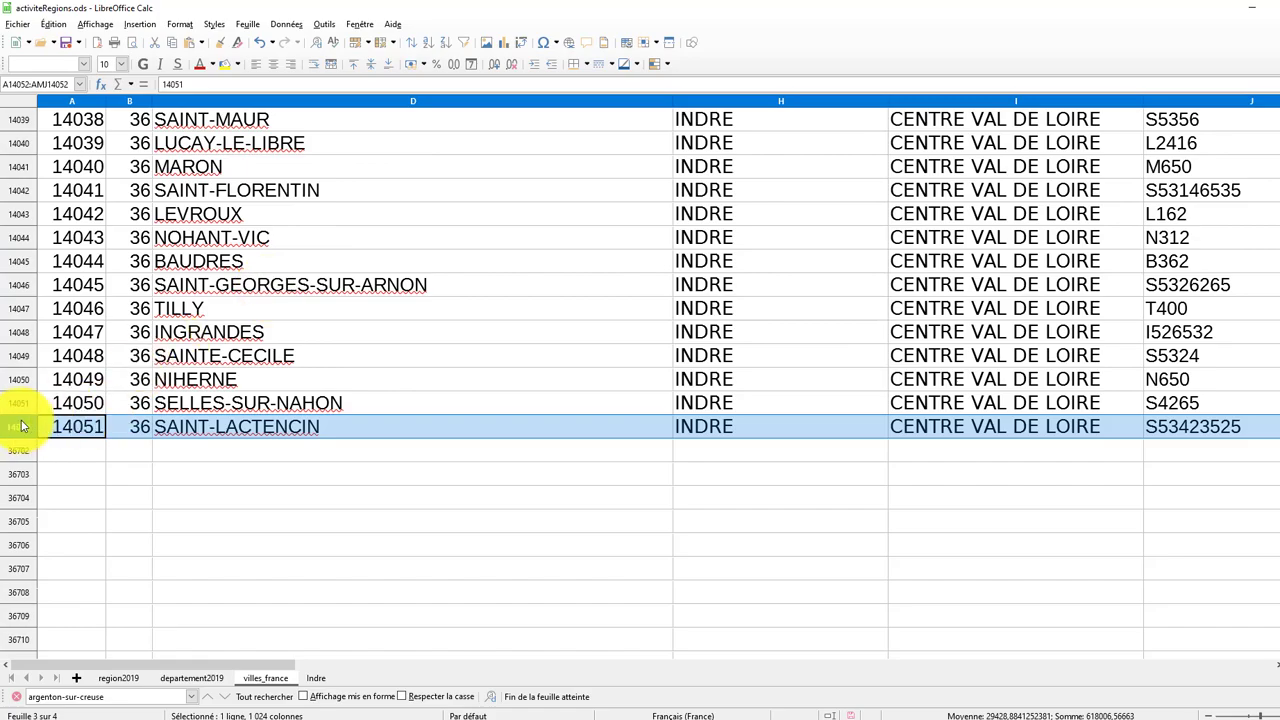
left_click_drag(22, 426, 14, 157)
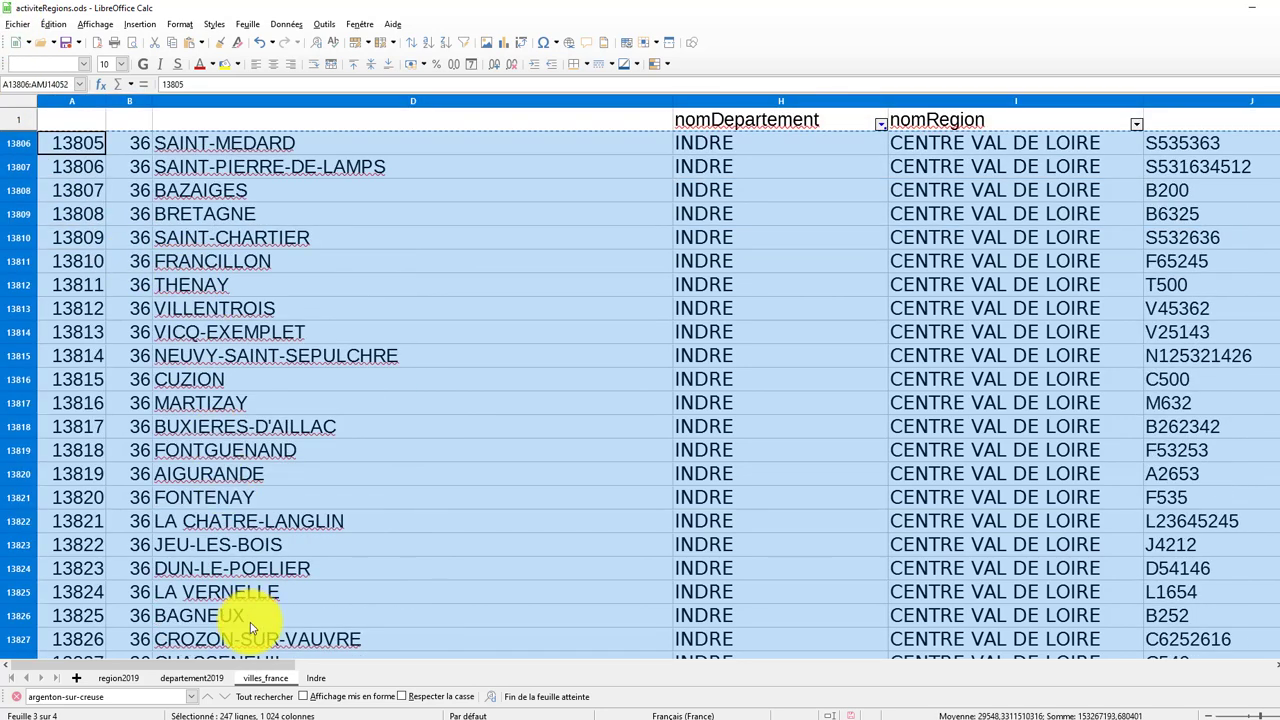
left_click(320, 679)
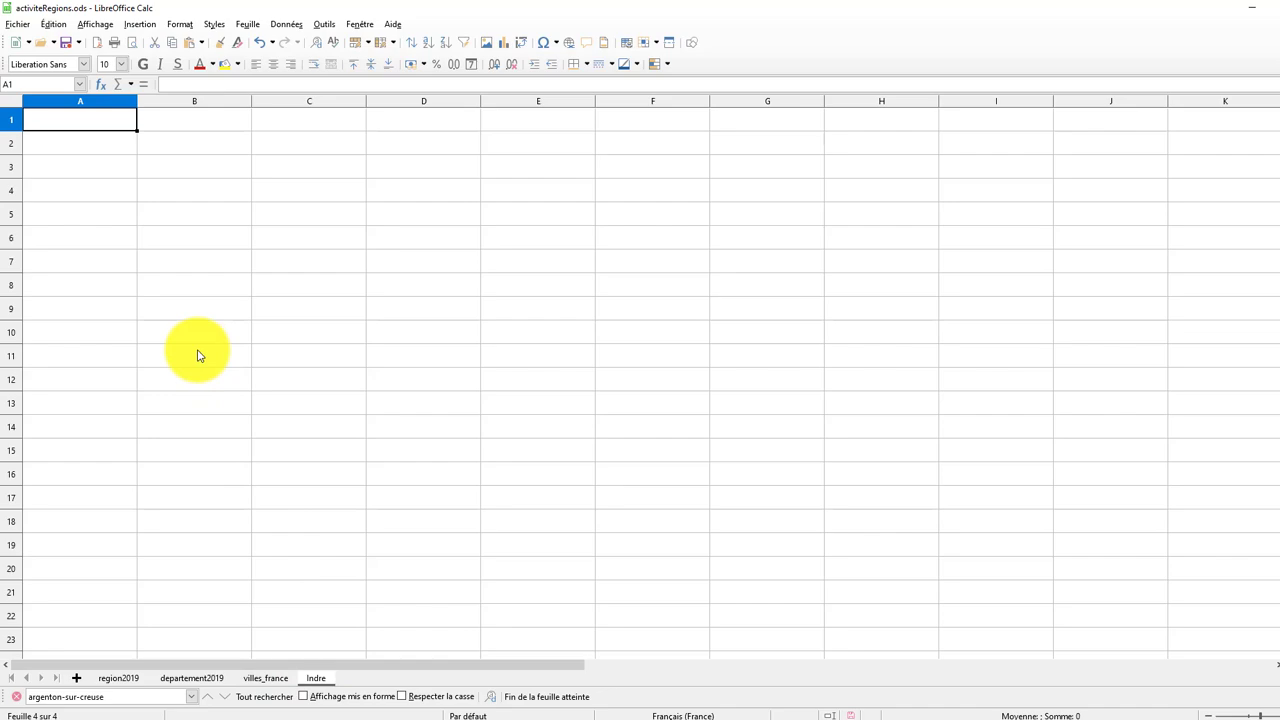
key("ctrl+v")
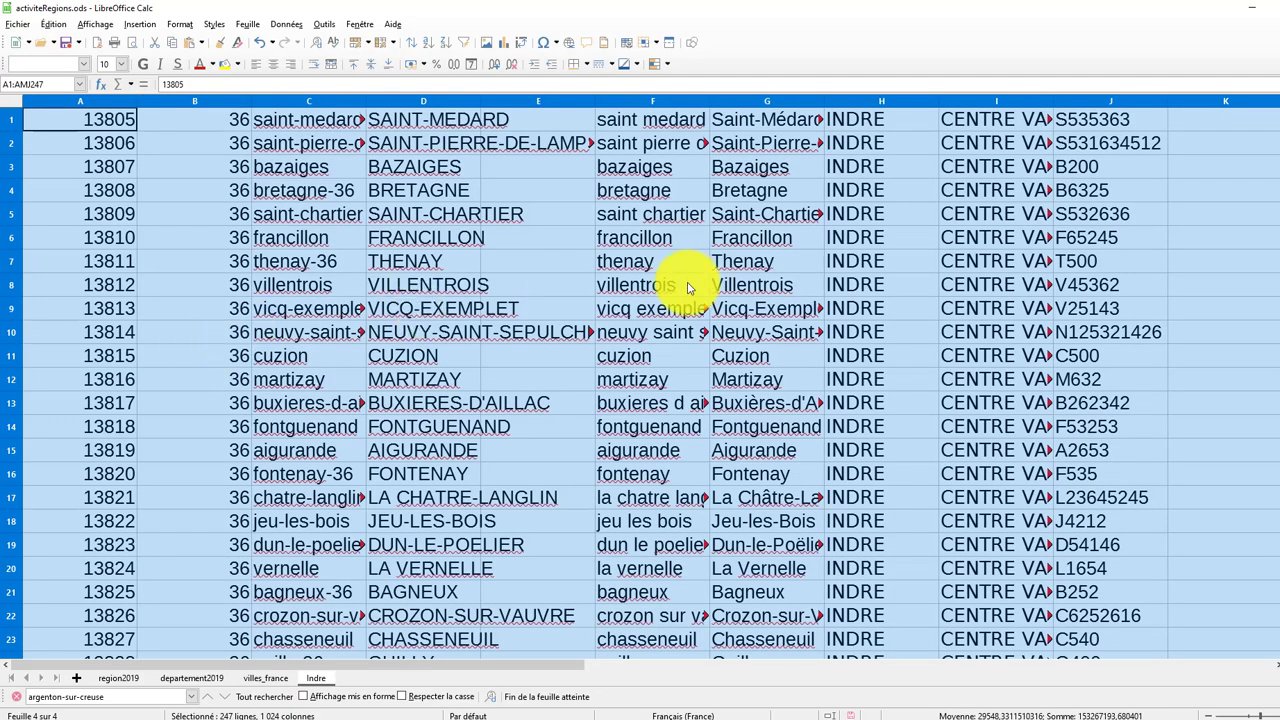
mouse_move(1279, 283)
left_mouse_down()
mouse_move(1279, 545)
mouse_move(1279, 285)
left_mouse_up()
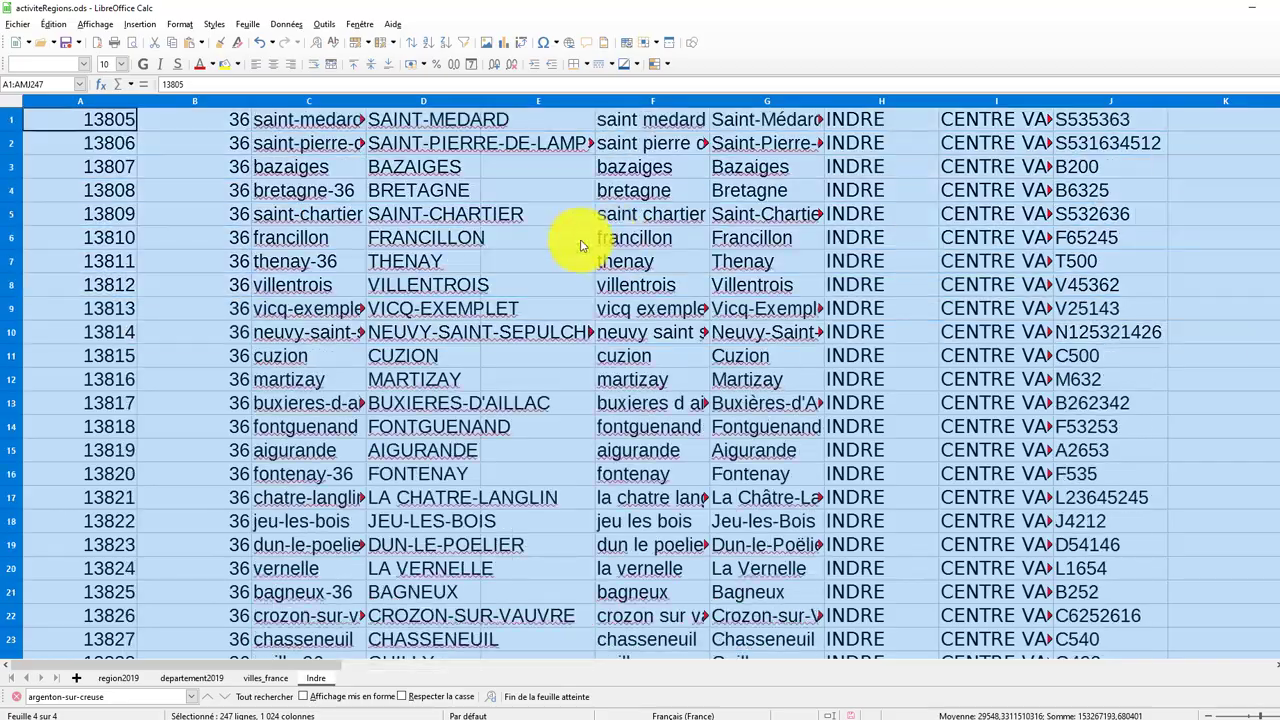
scroll(286, 329, "down", 16)
scroll(268, 337, "down", 20)
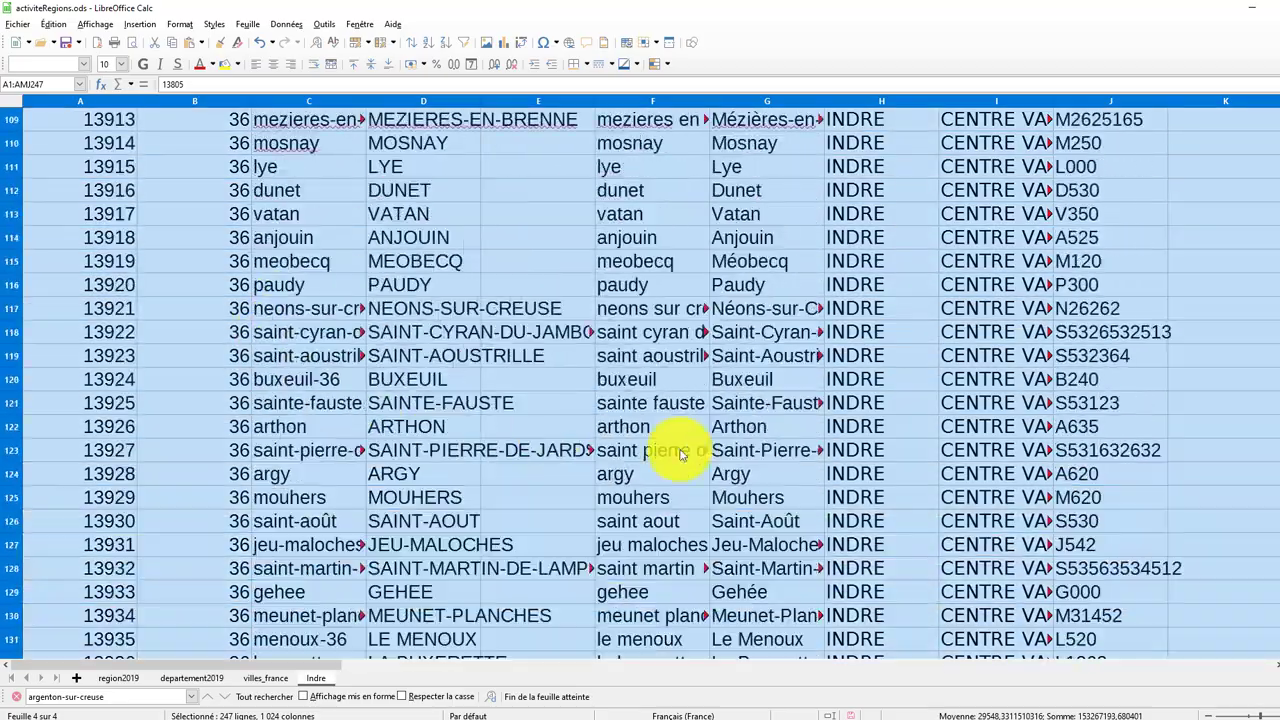
left_click_drag(1277, 345, 1279, 110)
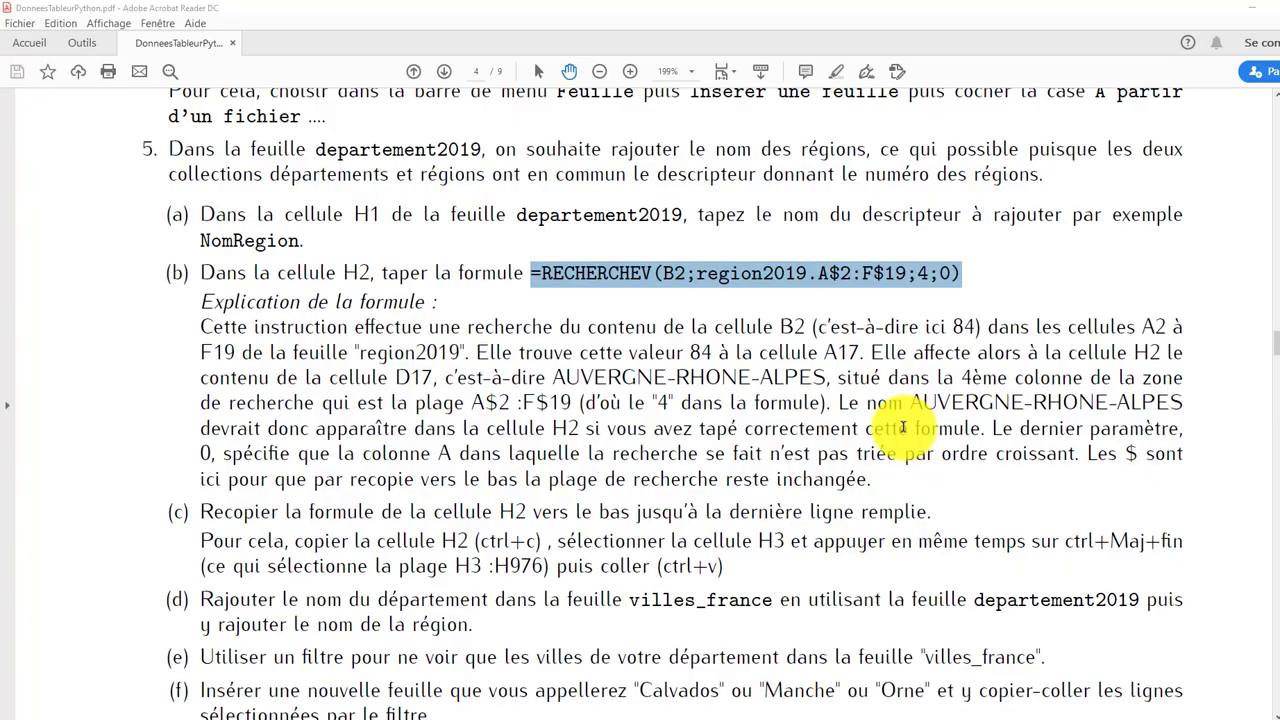
Read the worksheet's next instructions in Adobe Acrobat Reader and the cities table's field descriptions on the sql.sh page in the browser.
scroll(872, 445, "down", 1)
scroll(872, 445, "down", 1)
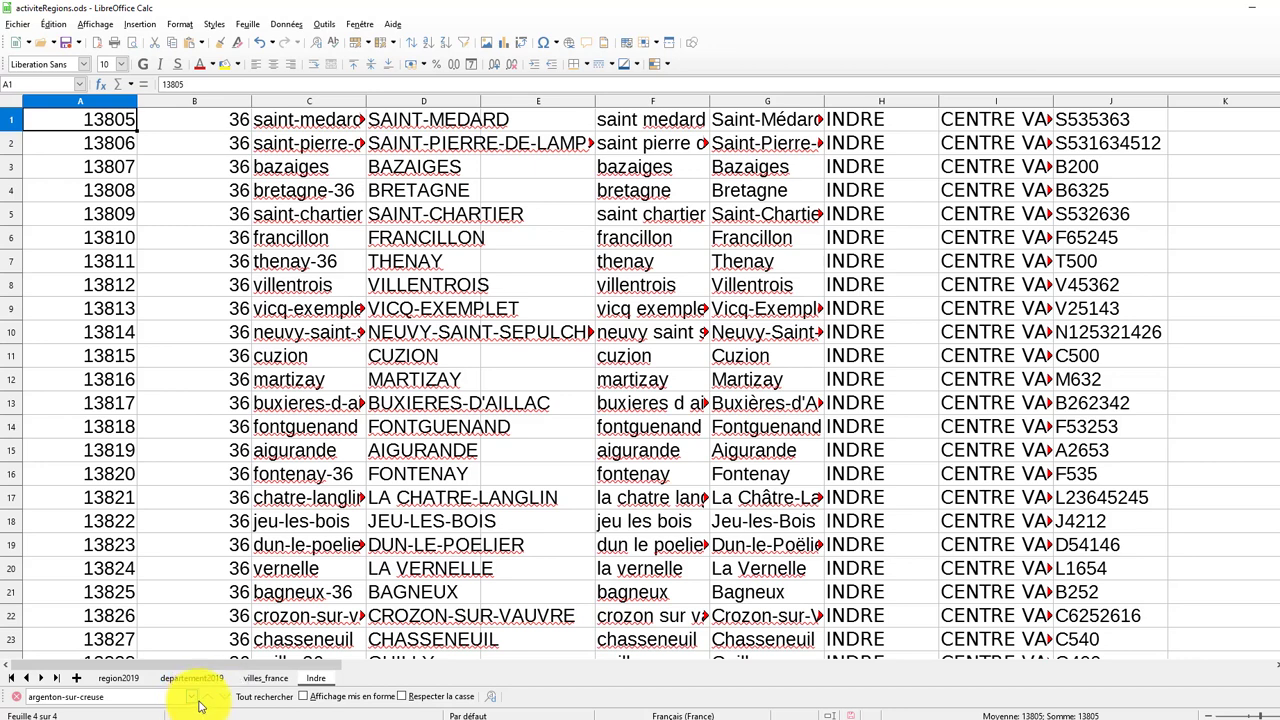
mouse_move(420, 714)
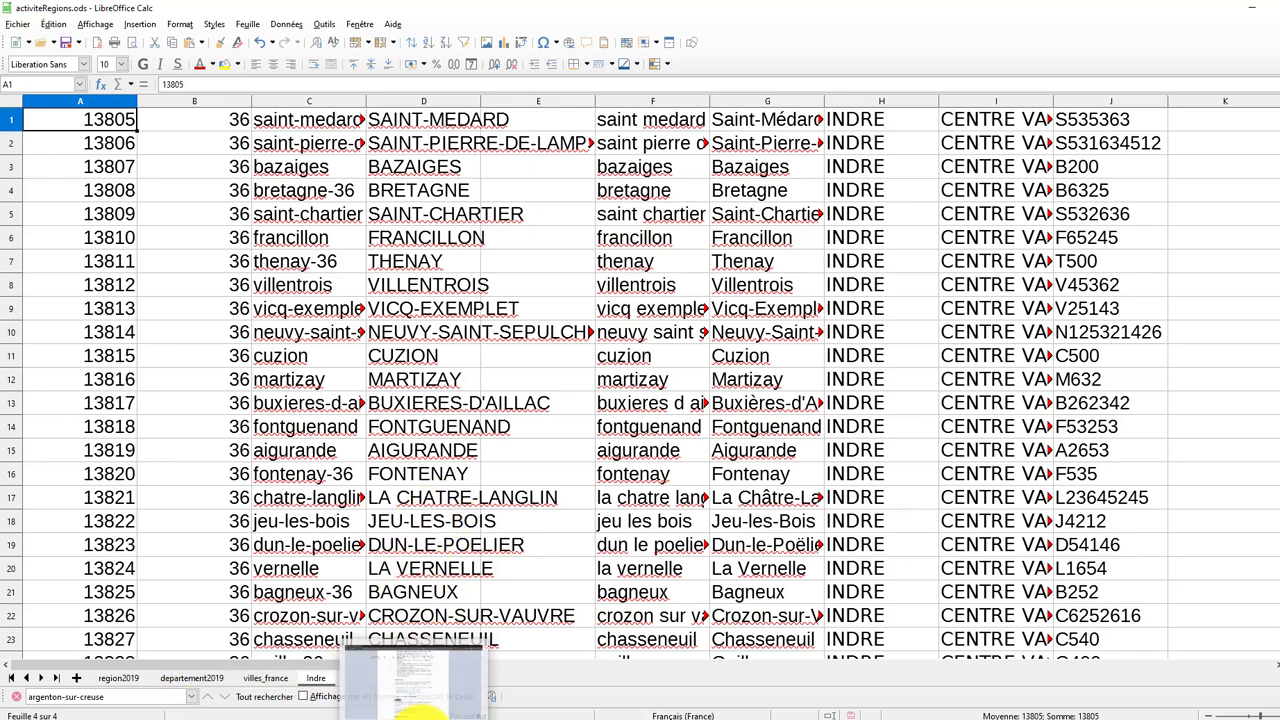
left_click(420, 712)
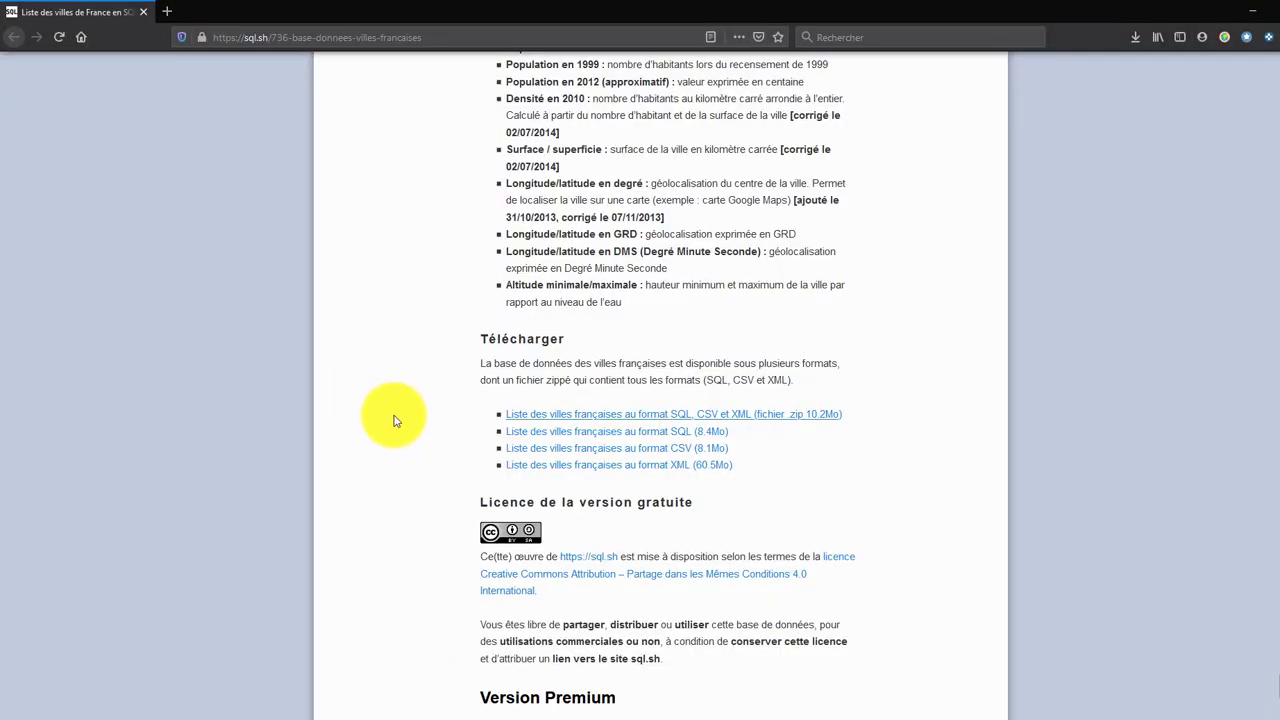
scroll(393, 415, "up", 5)
scroll(395, 397, "up", 6)
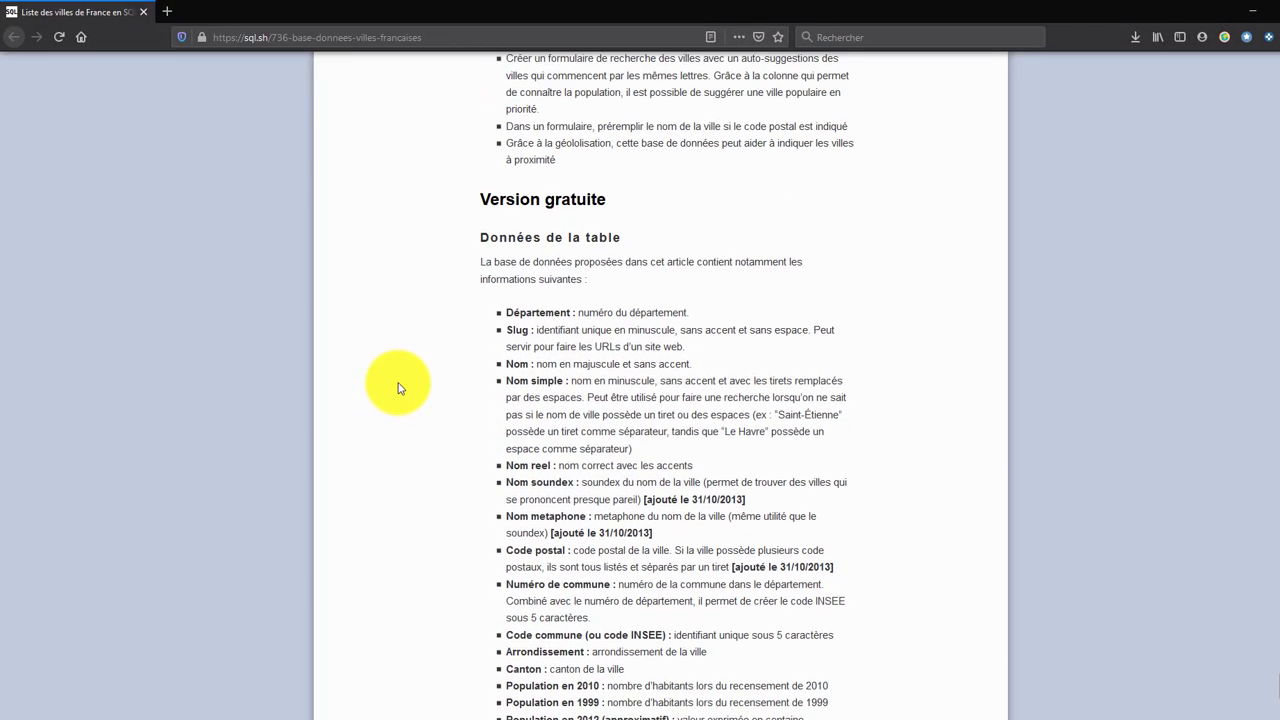
scroll(398, 388, "up", 4)
scroll(400, 391, "down", 6)
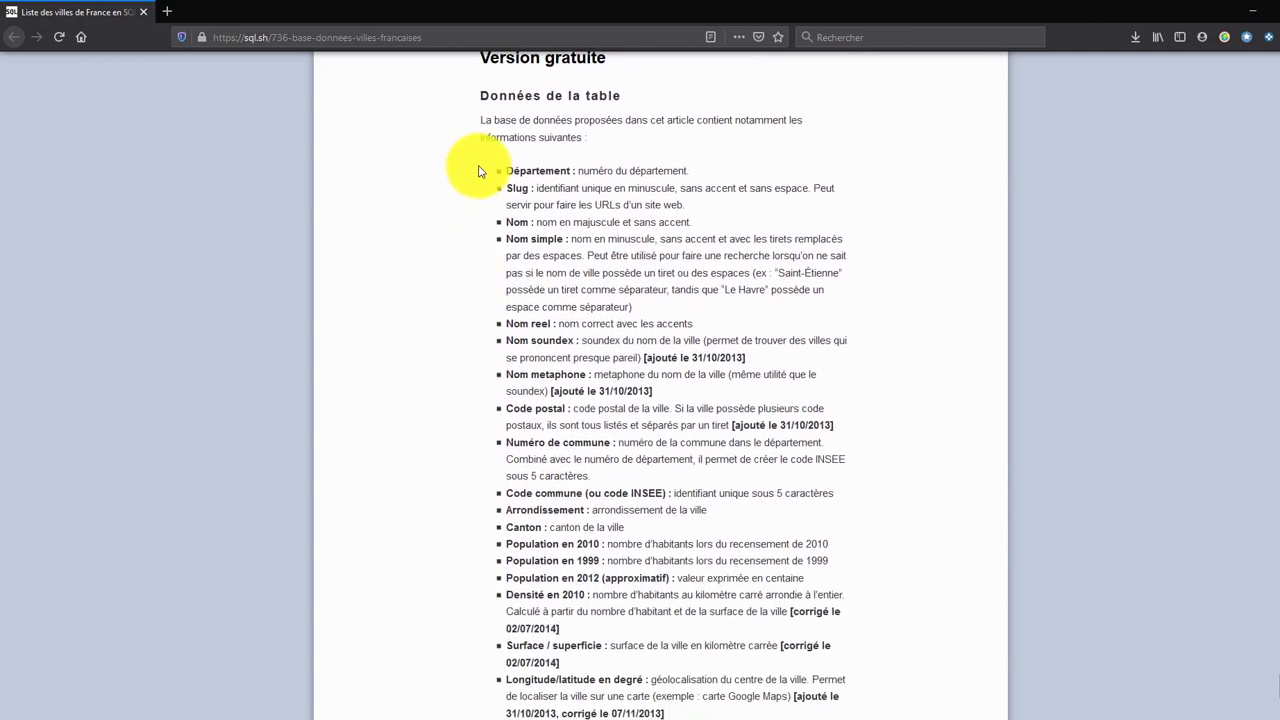
scroll(545, 325, "down", 3)
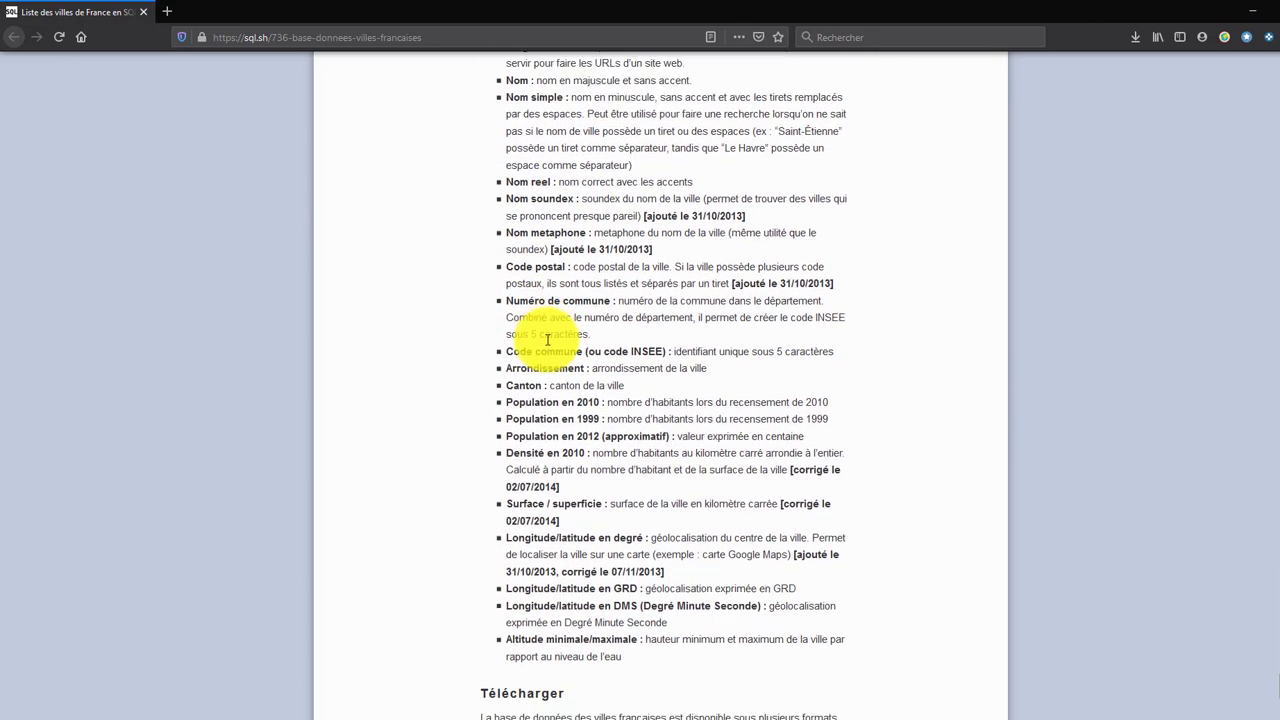
scroll(547, 340, "down", 2)
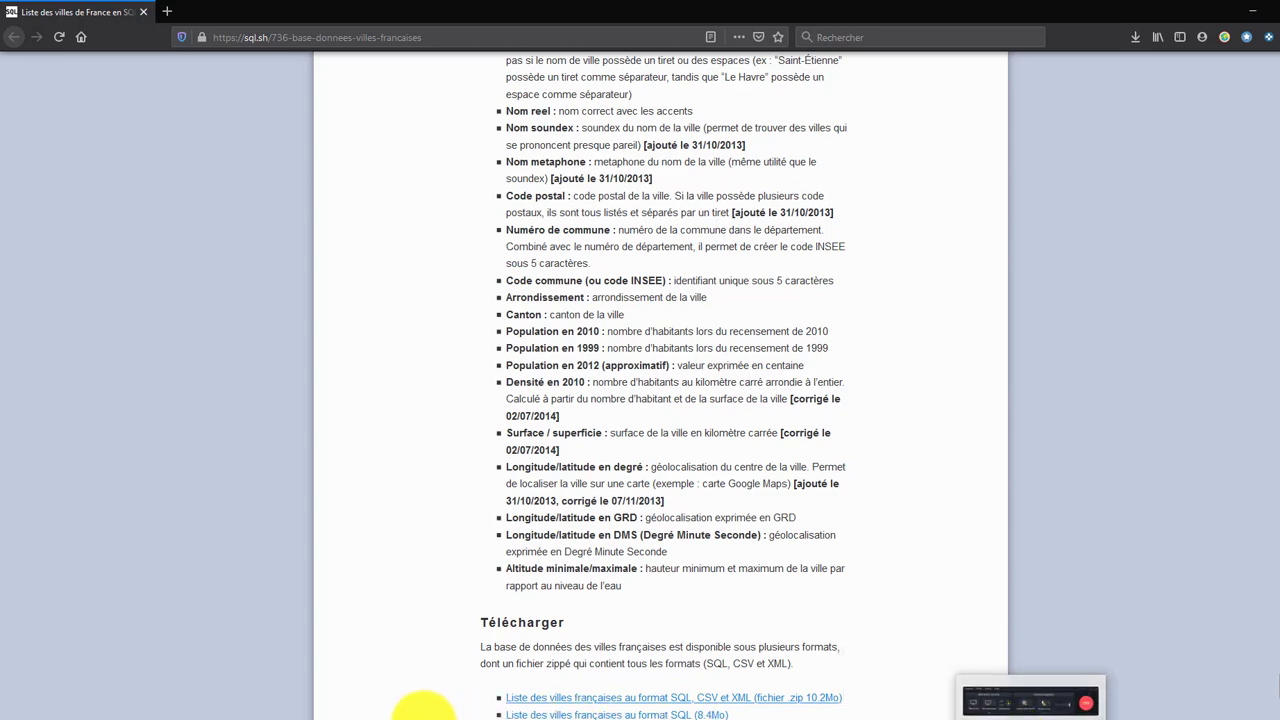
Switch back to LibreOffice Calc, find argenton-sur-creuse in the Indre sheet and examine its row across to the population columns.
left_click(785, 685)
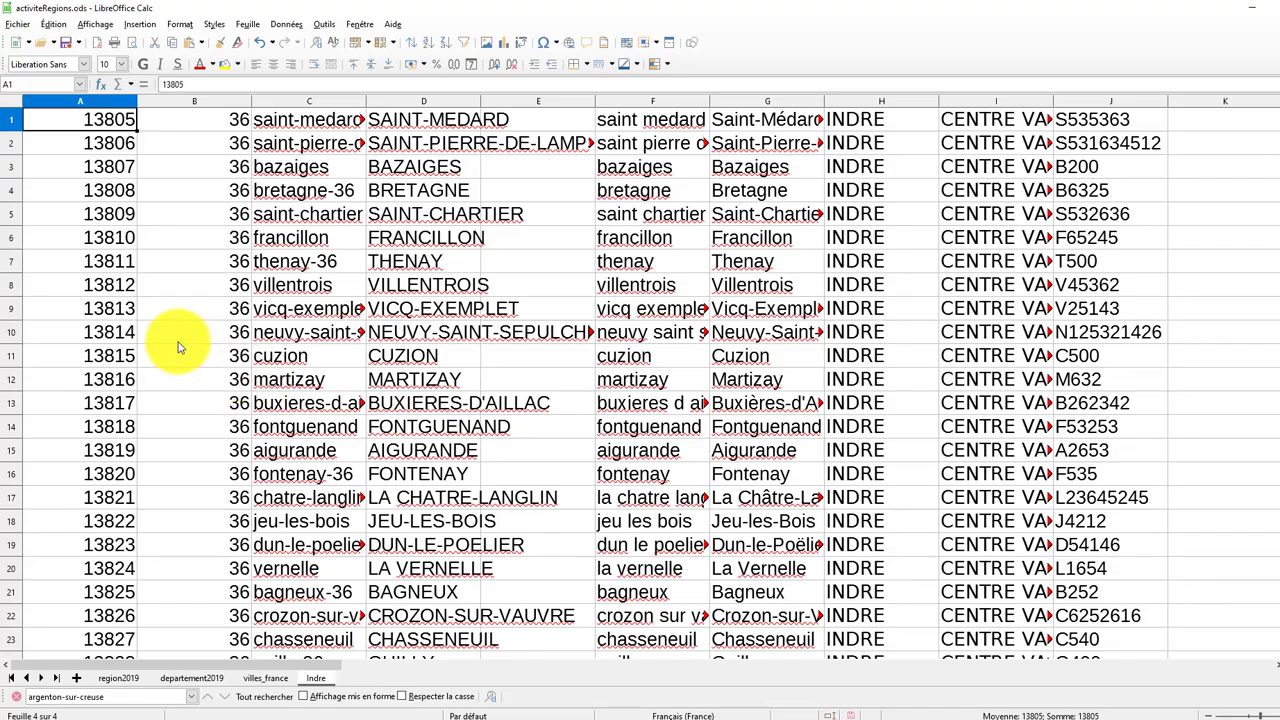
key("ctrl+f")
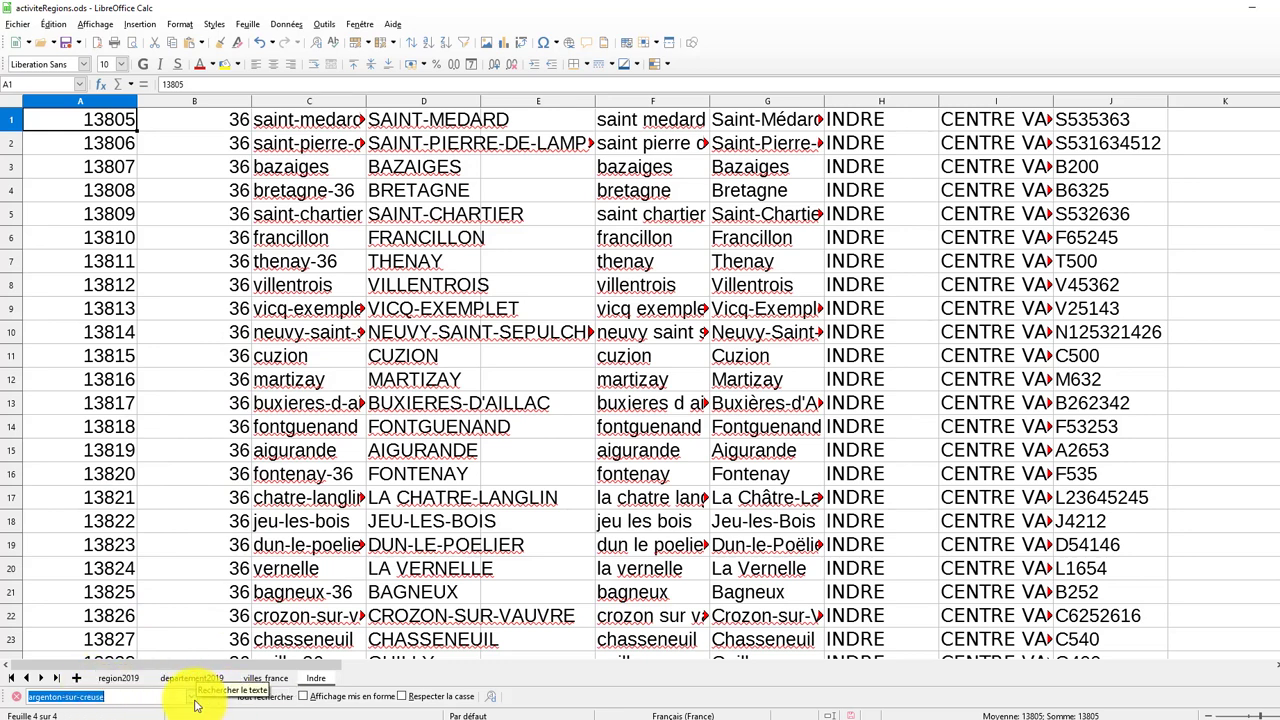
left_click(224, 696)
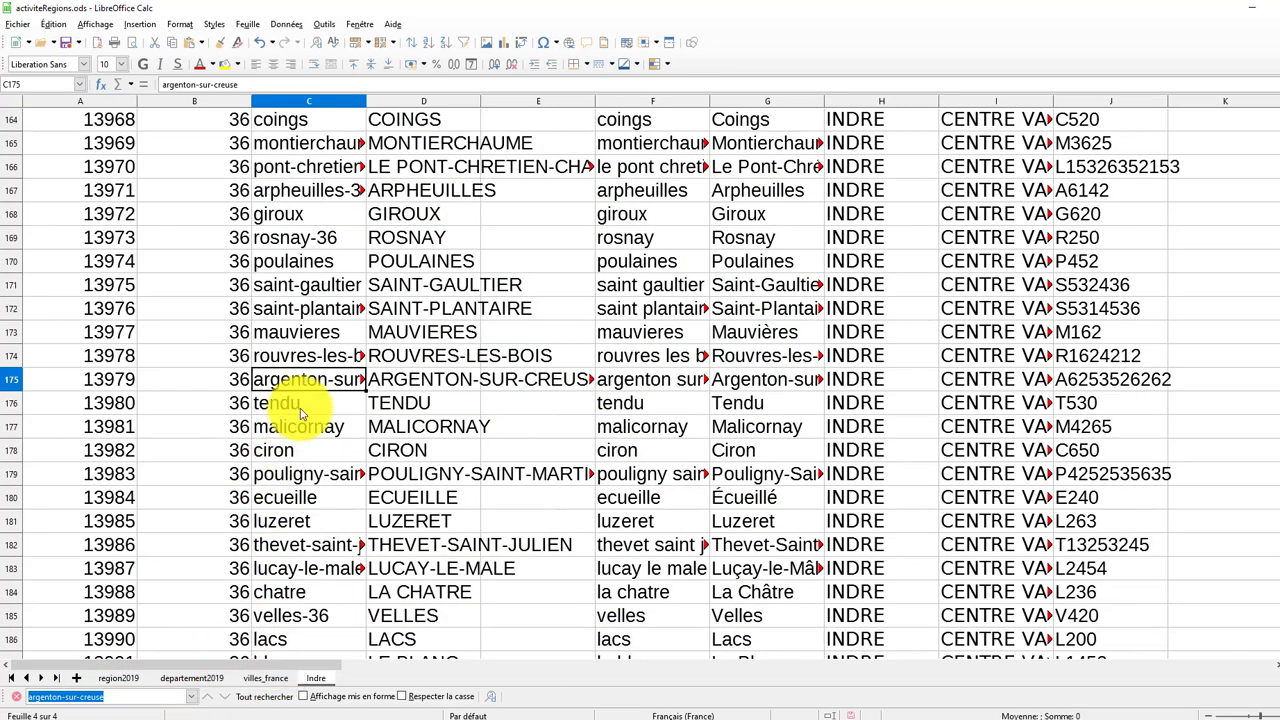
left_click(12, 382)
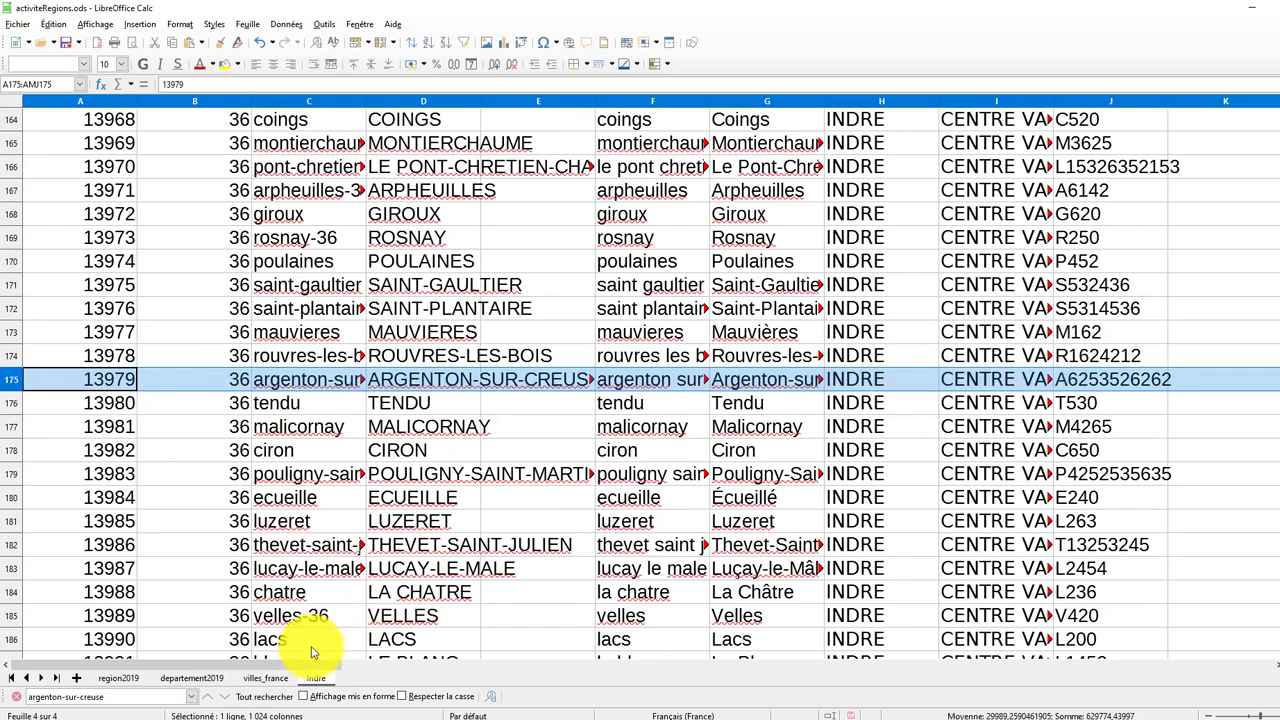
left_click_drag(286, 663, 568, 716)
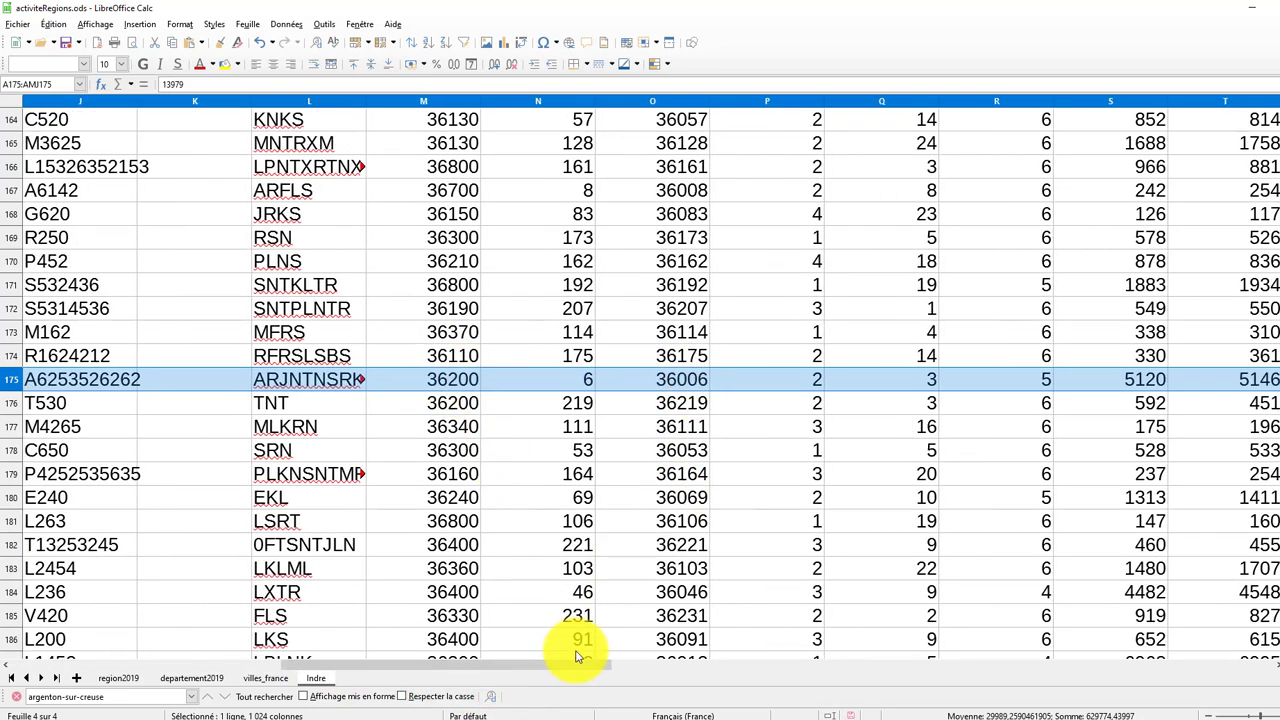
left_click_drag(580, 663, 775, 652)
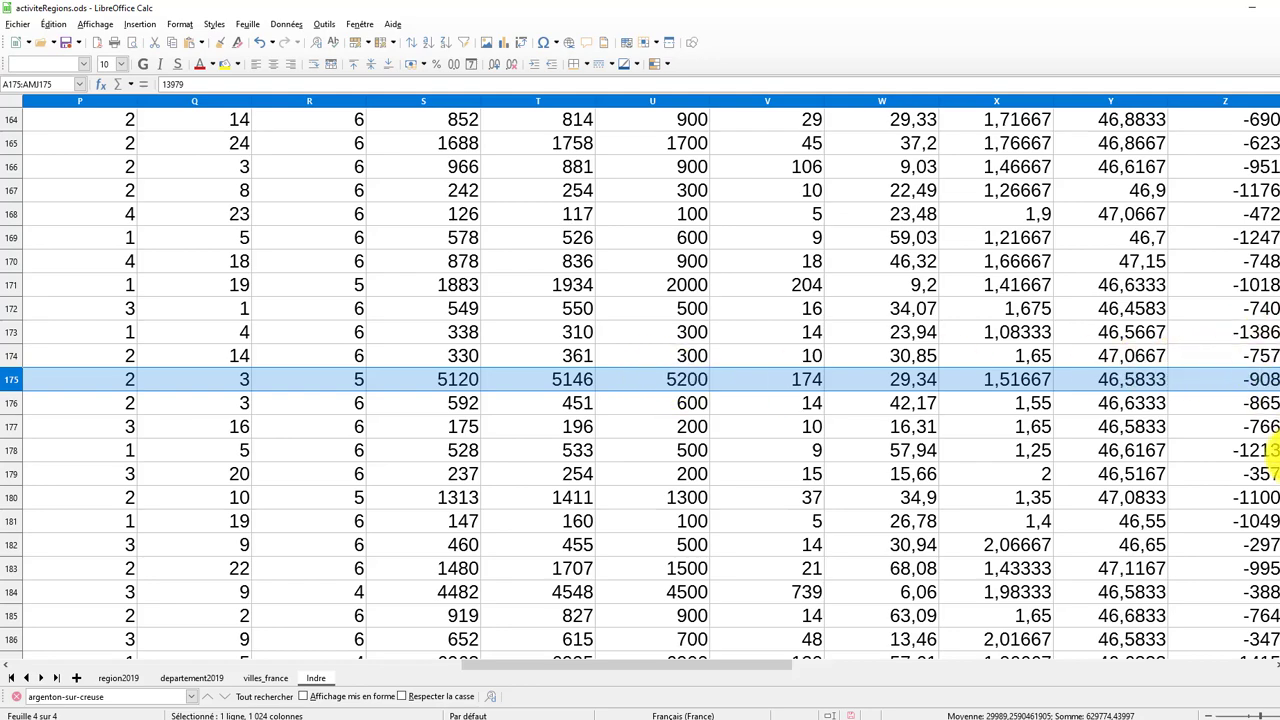
Insert a header row above row 1 of the Indre sheet, entering Population en 2010 in S1 and Population en 2012 in U1.
scroll(1270, 450, "up", 20)
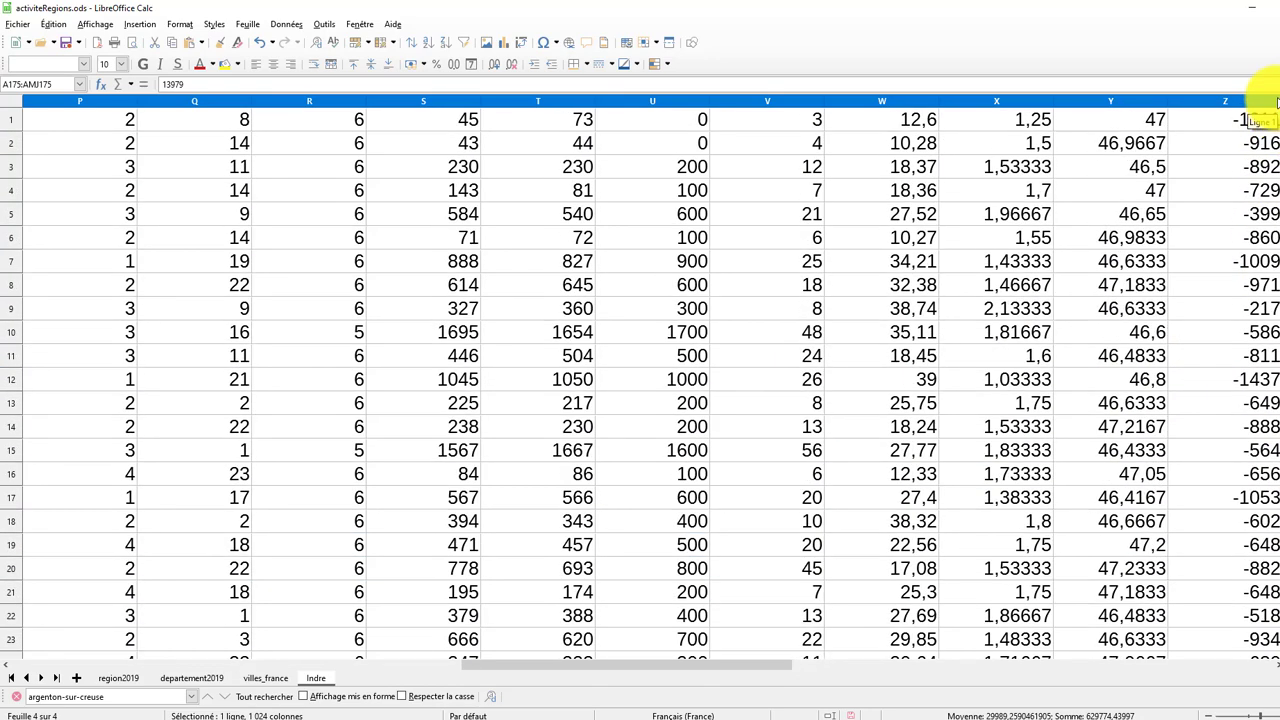
right_click(12, 121)
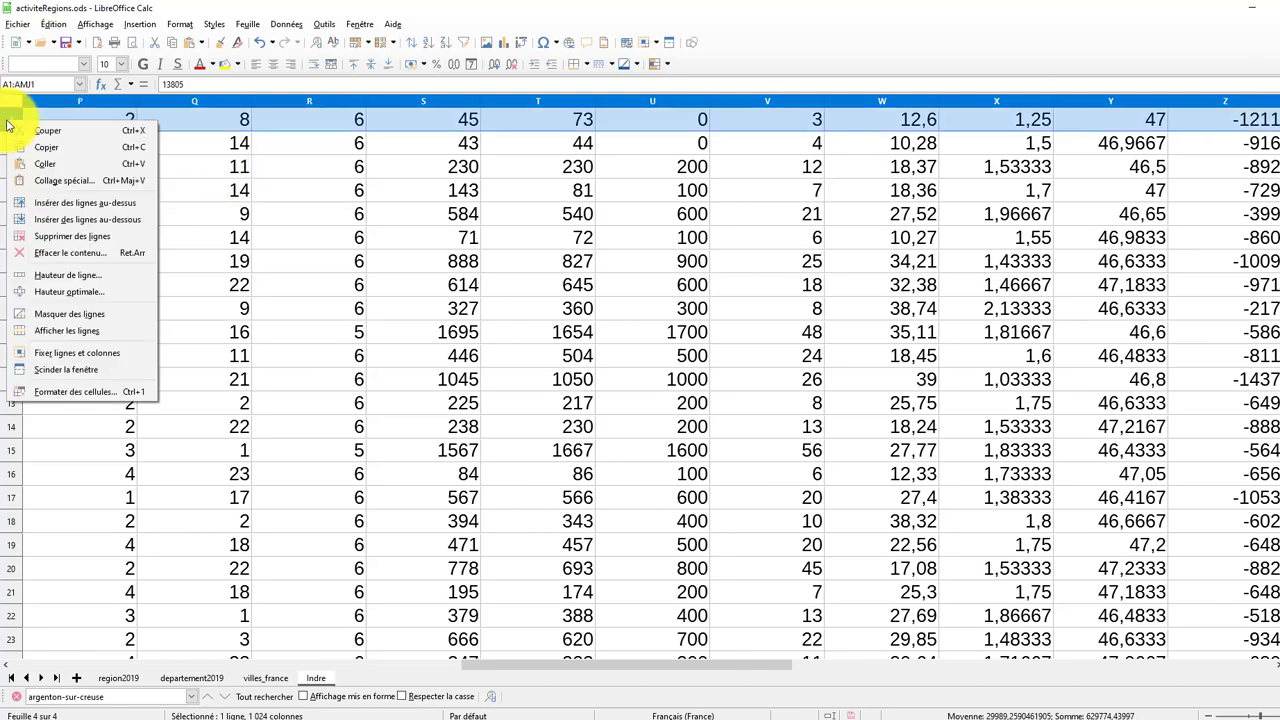
left_click(57, 203)
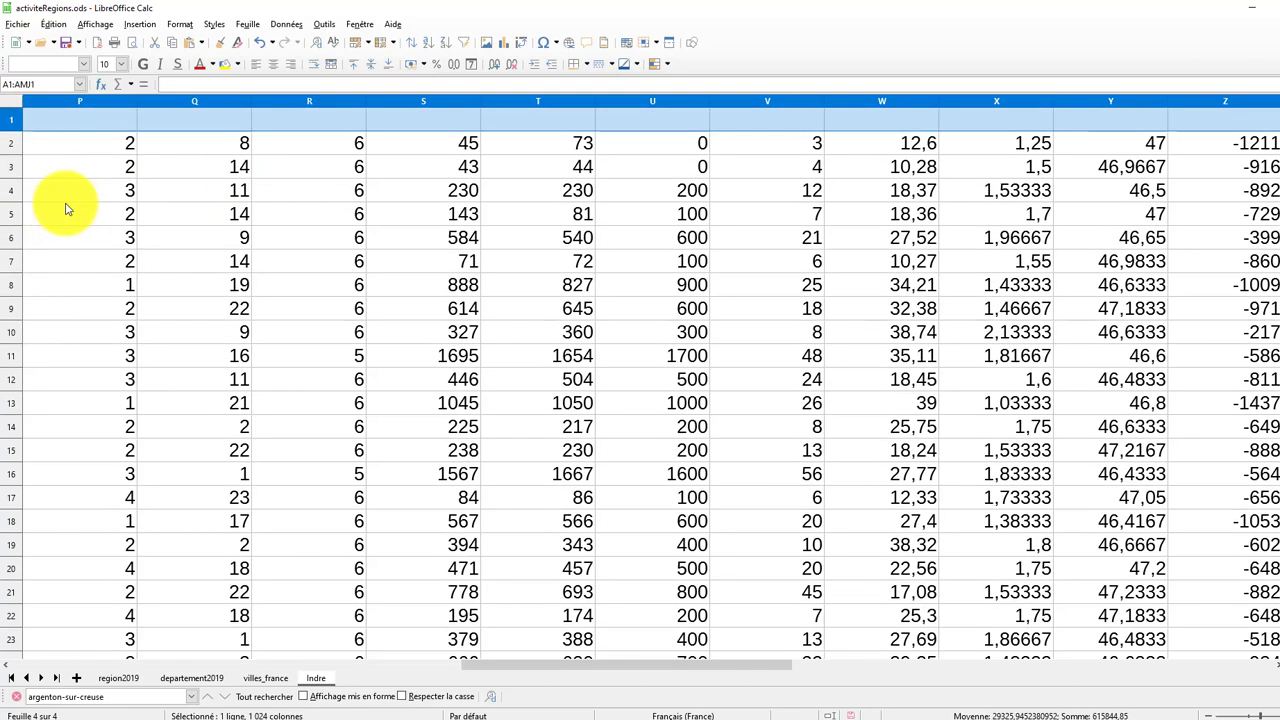
left_click(430, 121)
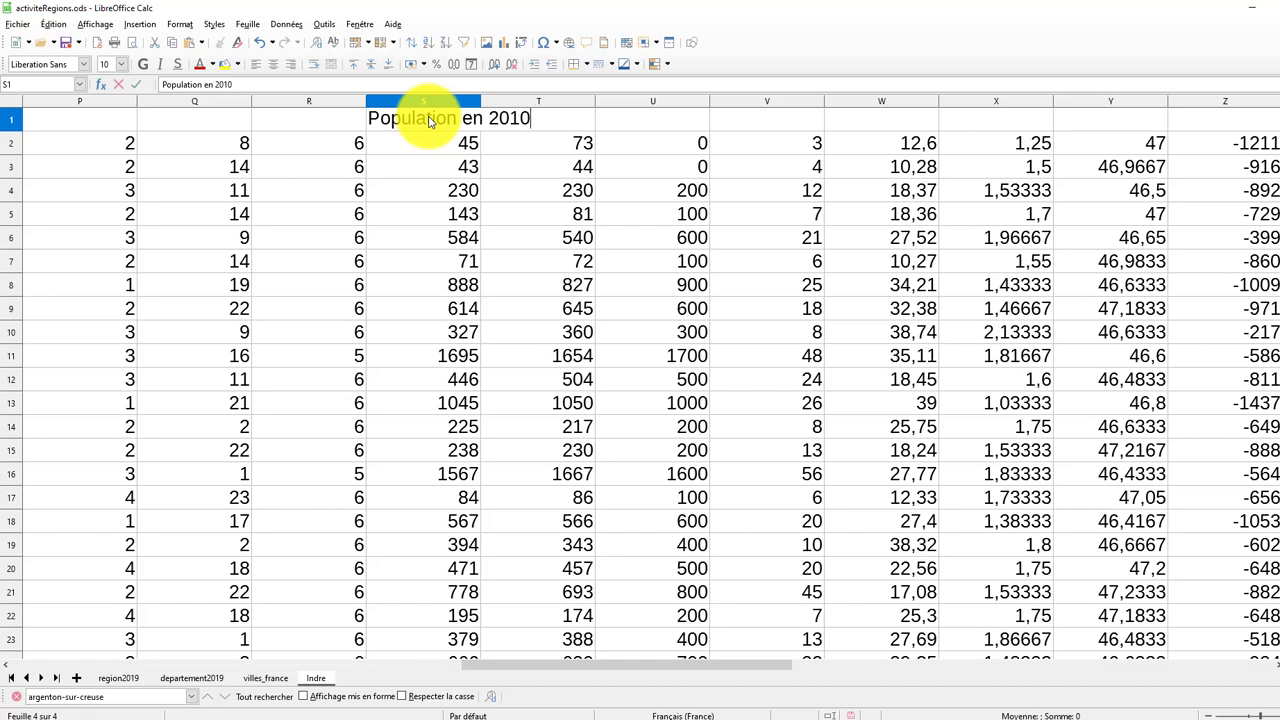
left_click(643, 122)
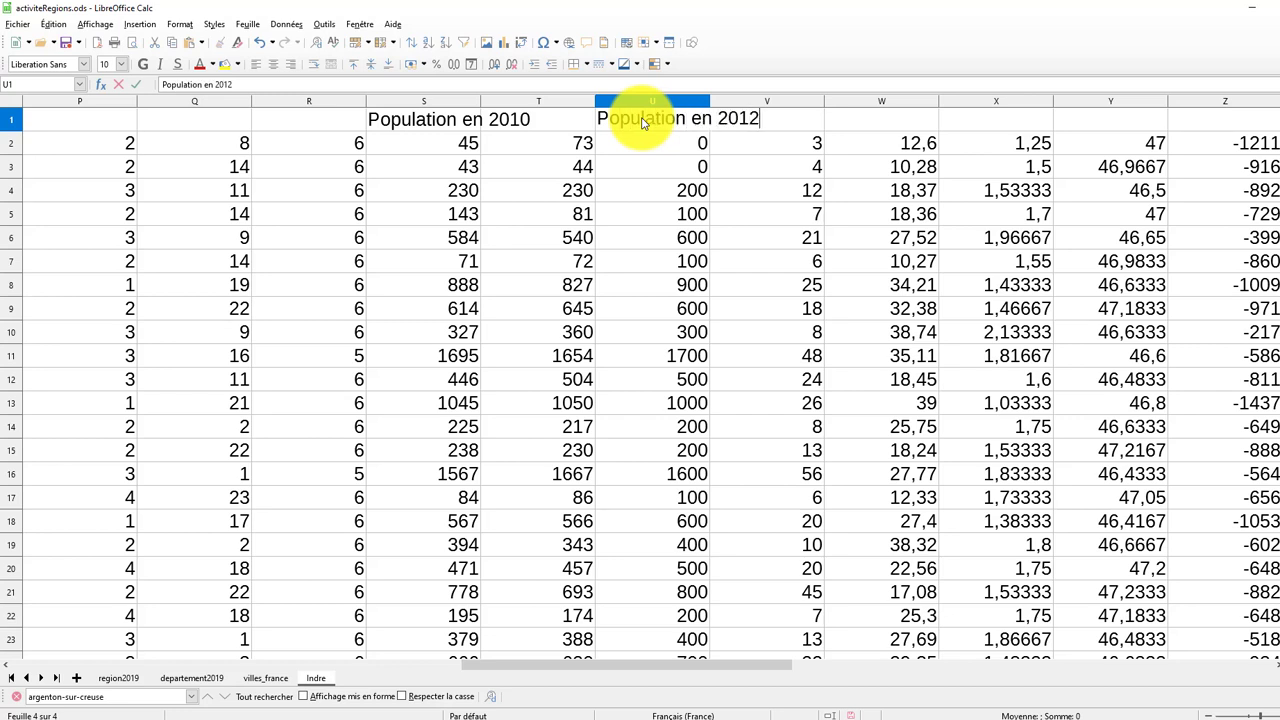
key("Return")
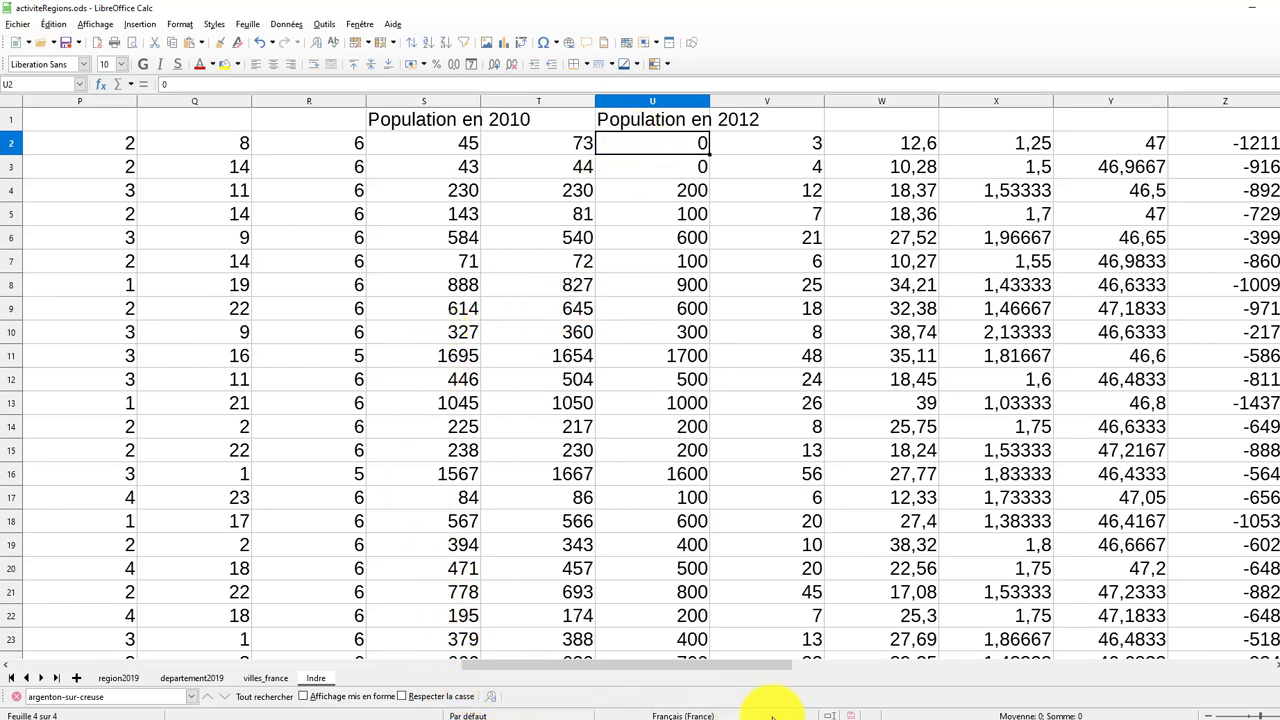
Calculate the average 2010 population below the last row of the Indre sheet by entering =moyenne(s2:s248) in S249.
scroll(457, 508, "down", 20)
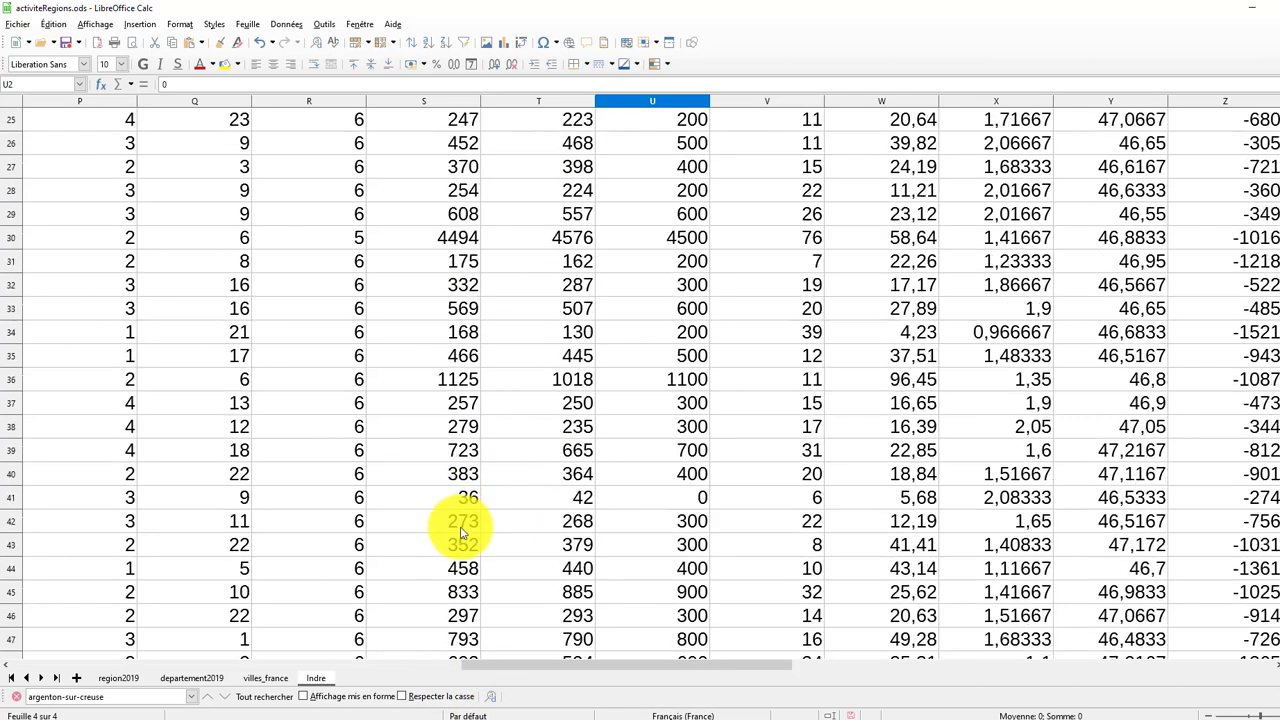
scroll(457, 557, "down", 7)
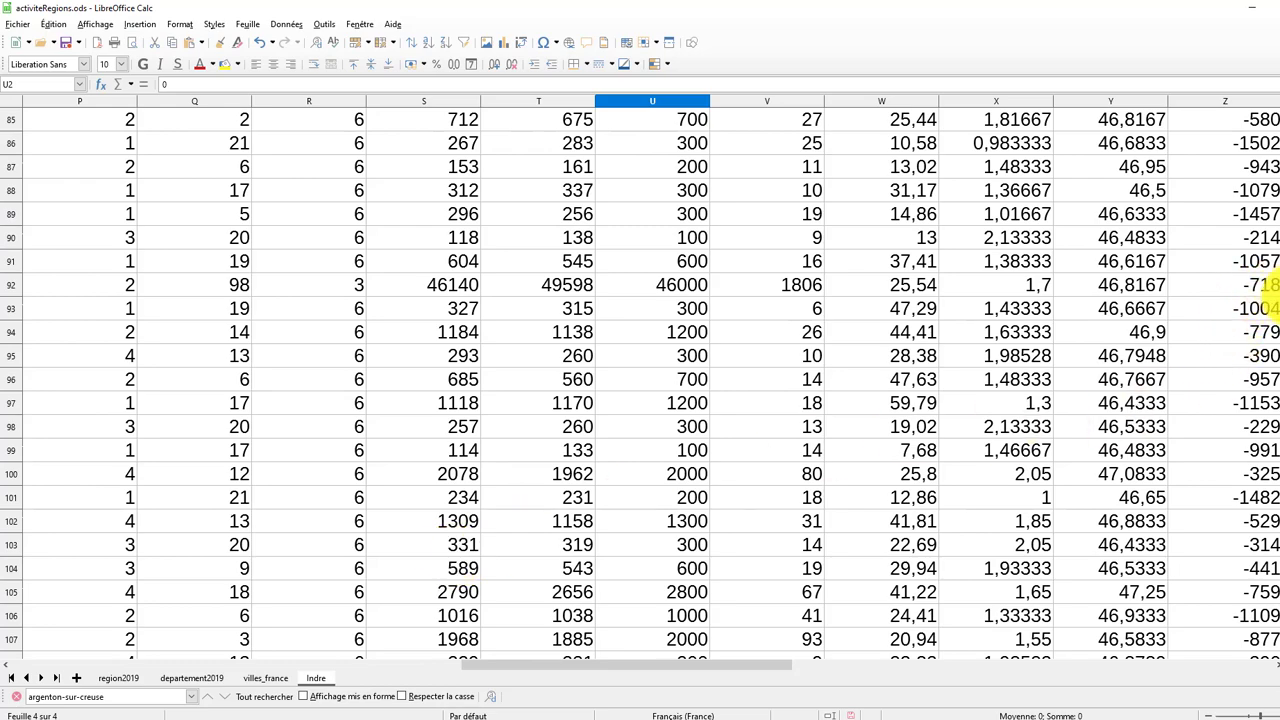
scroll(1262, 290, "down", 10)
left_click_drag(1276, 415, 1276, 606)
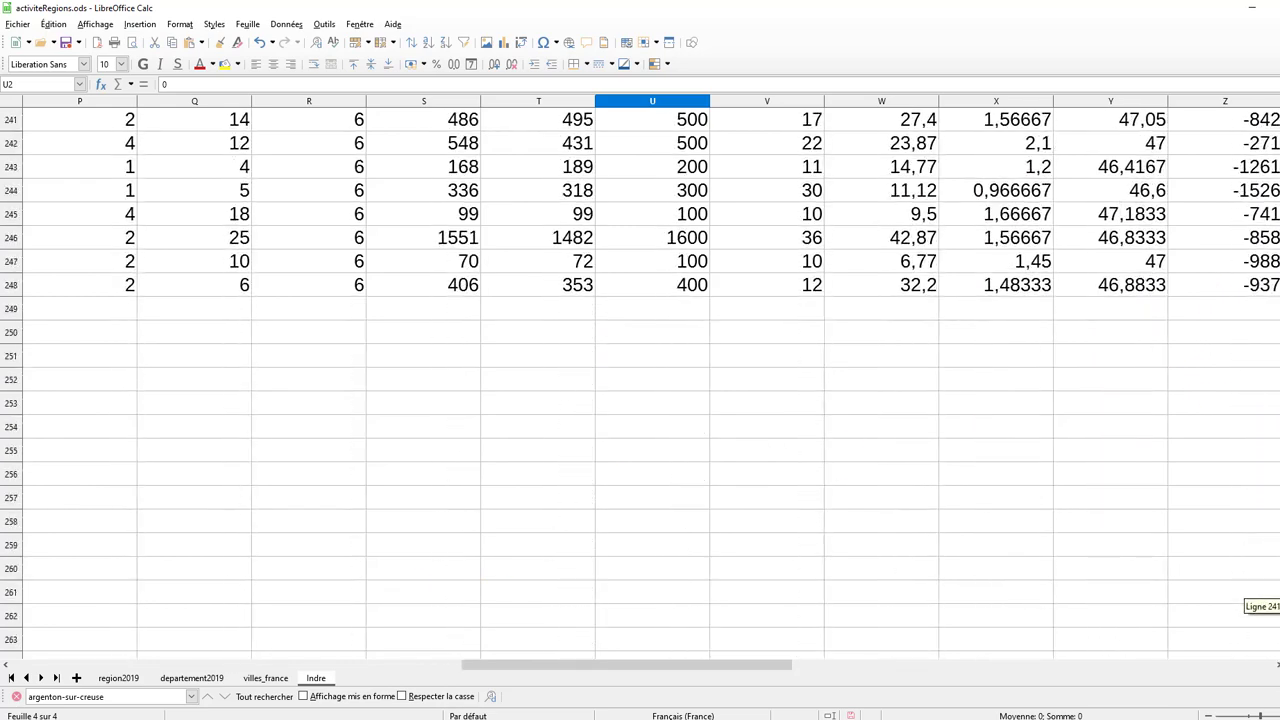
left_click(432, 306)
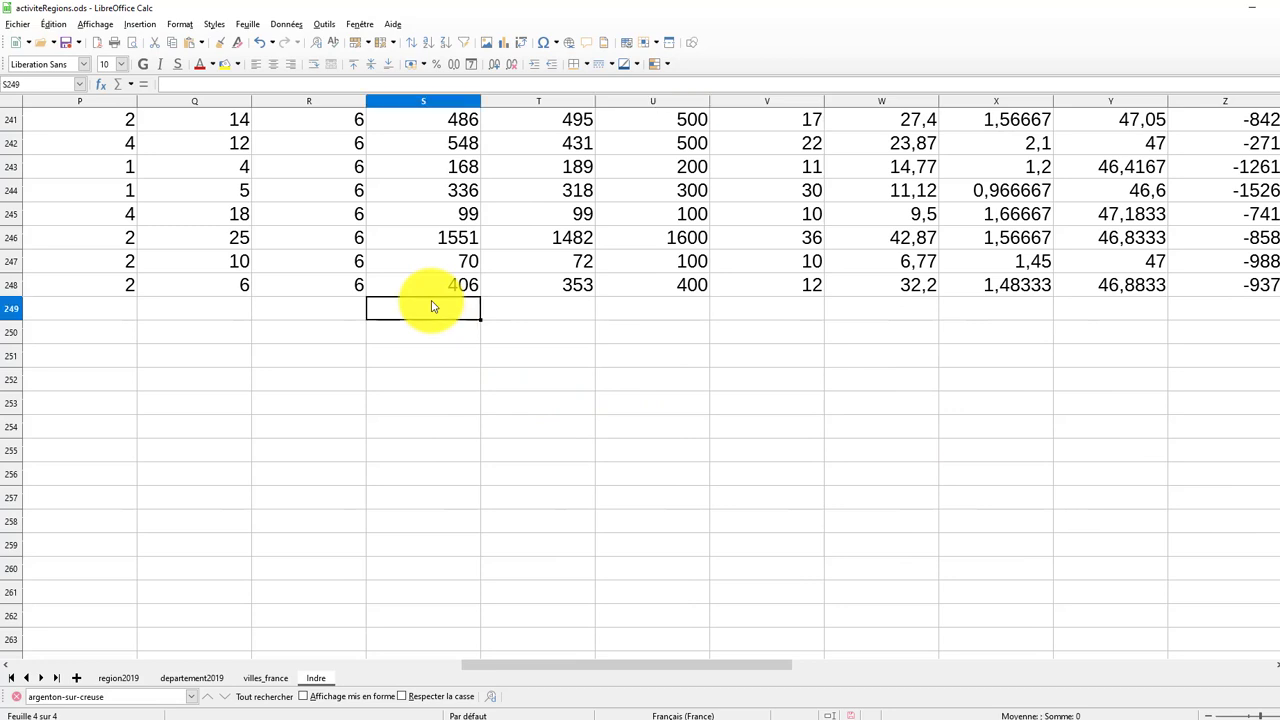
type("=")
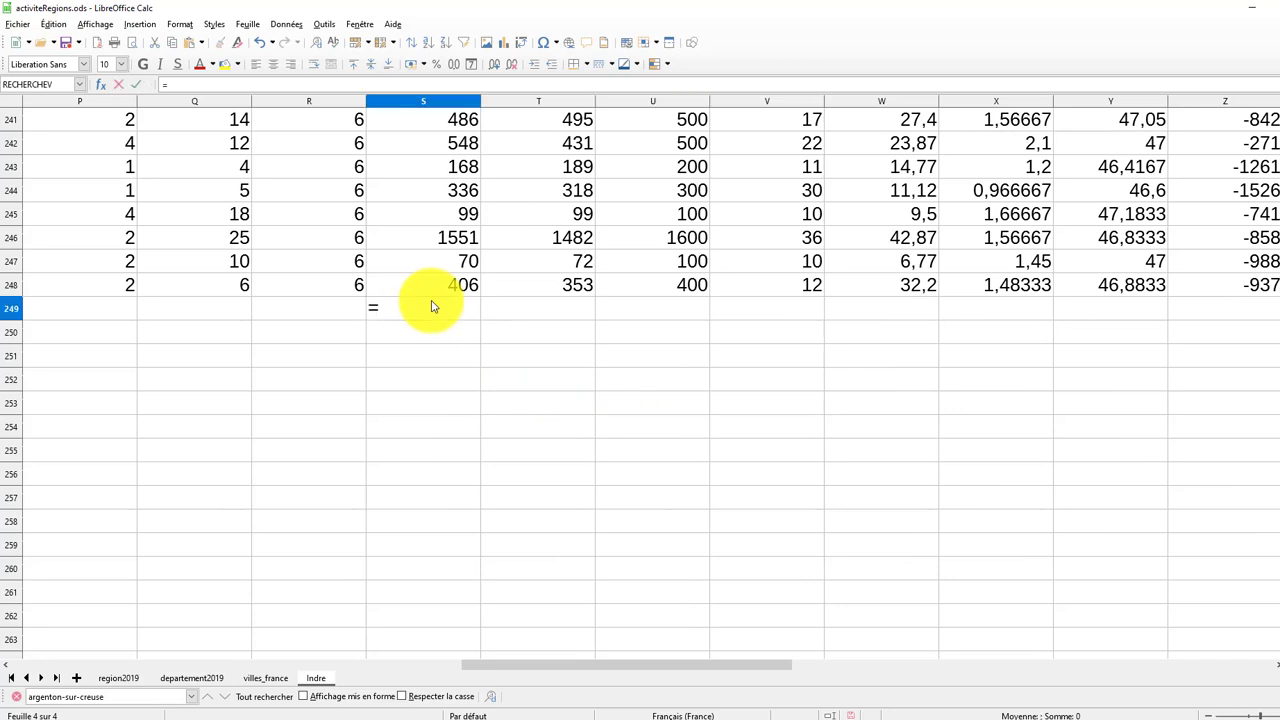
type("moyenne")
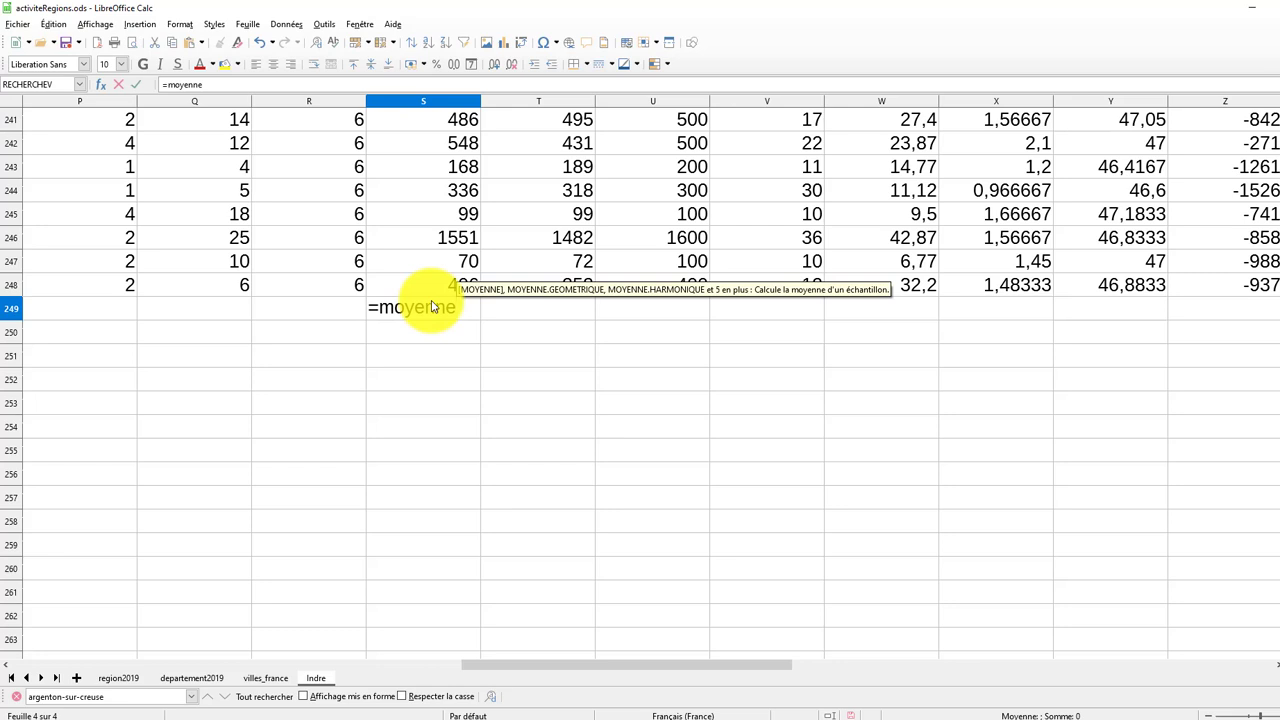
type("(")
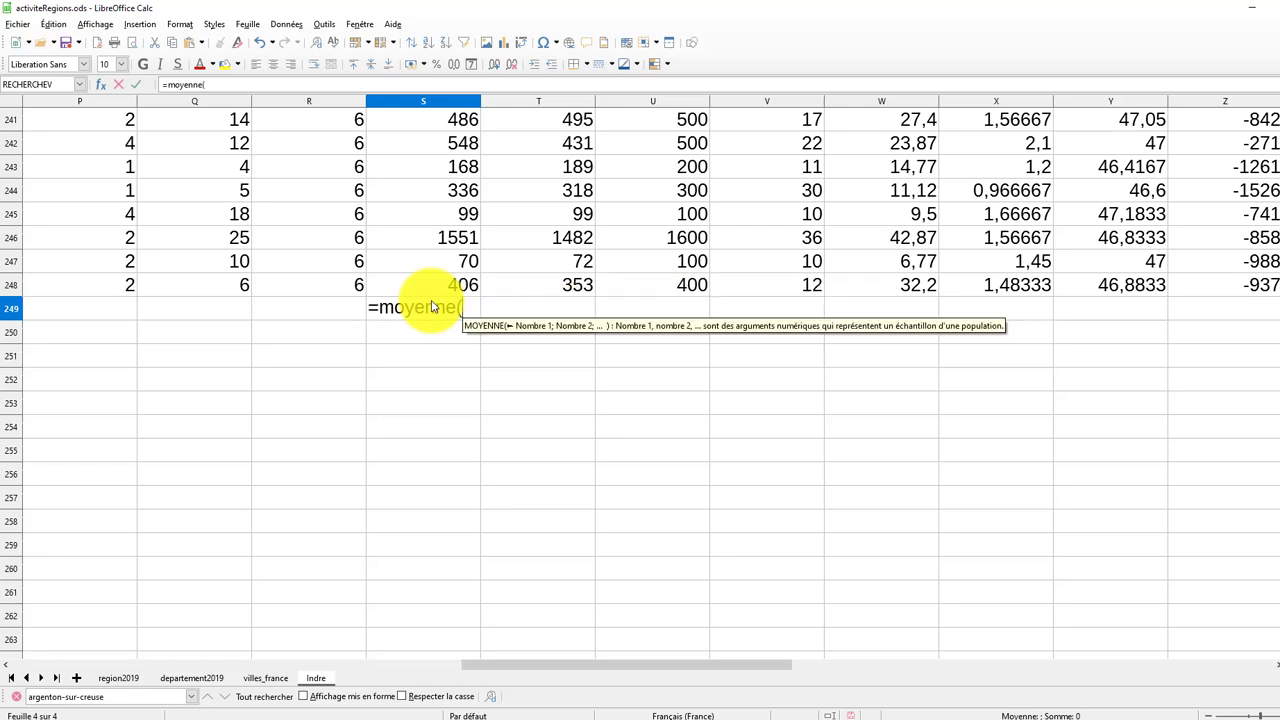
type("s2")
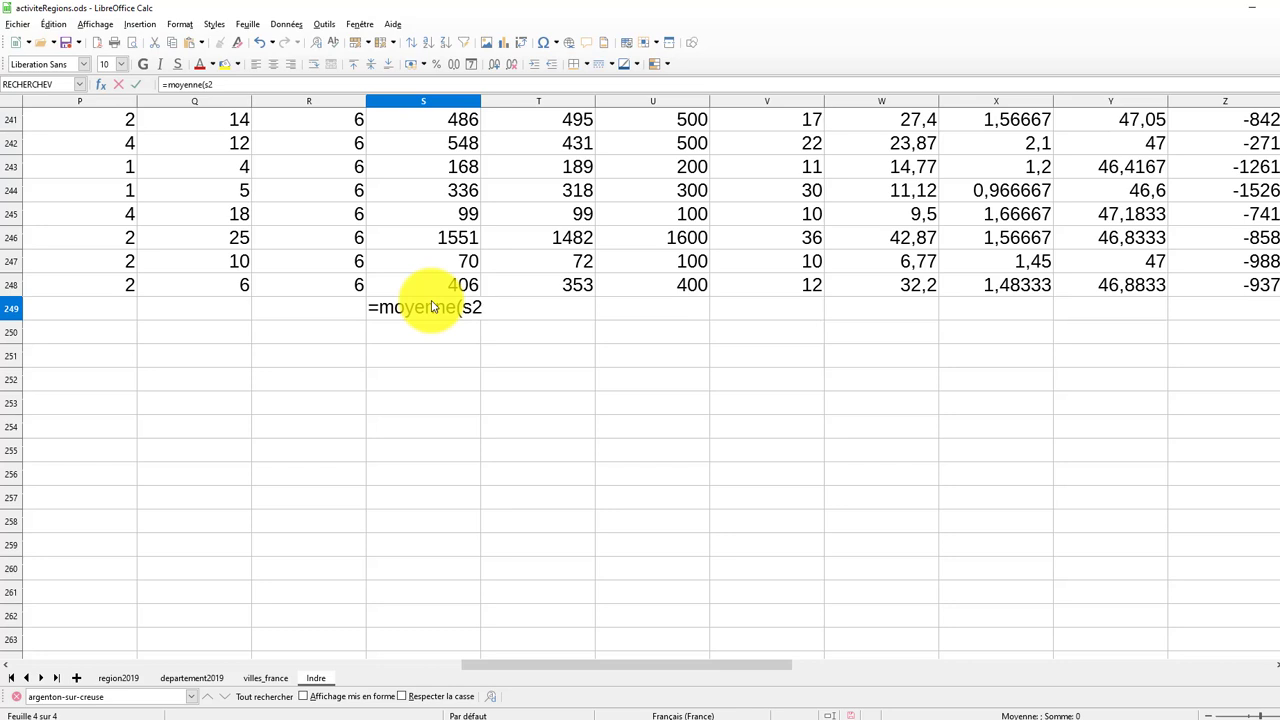
type(":")
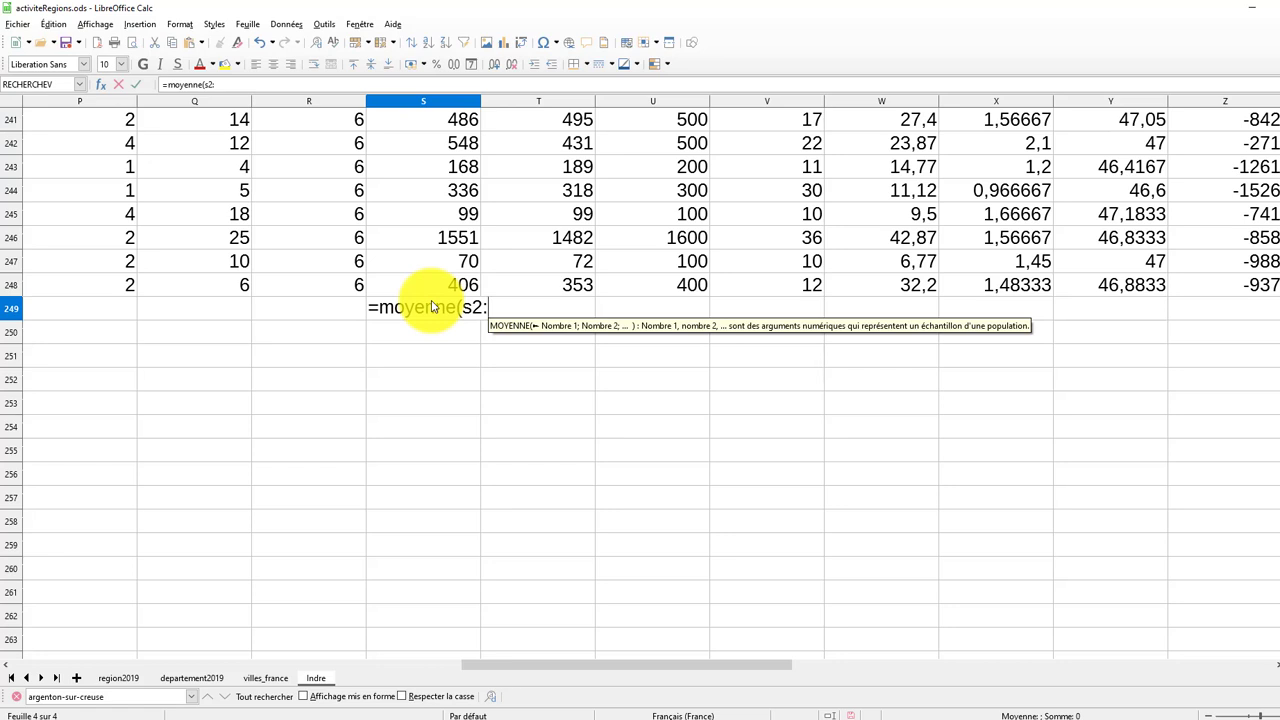
type("s248")
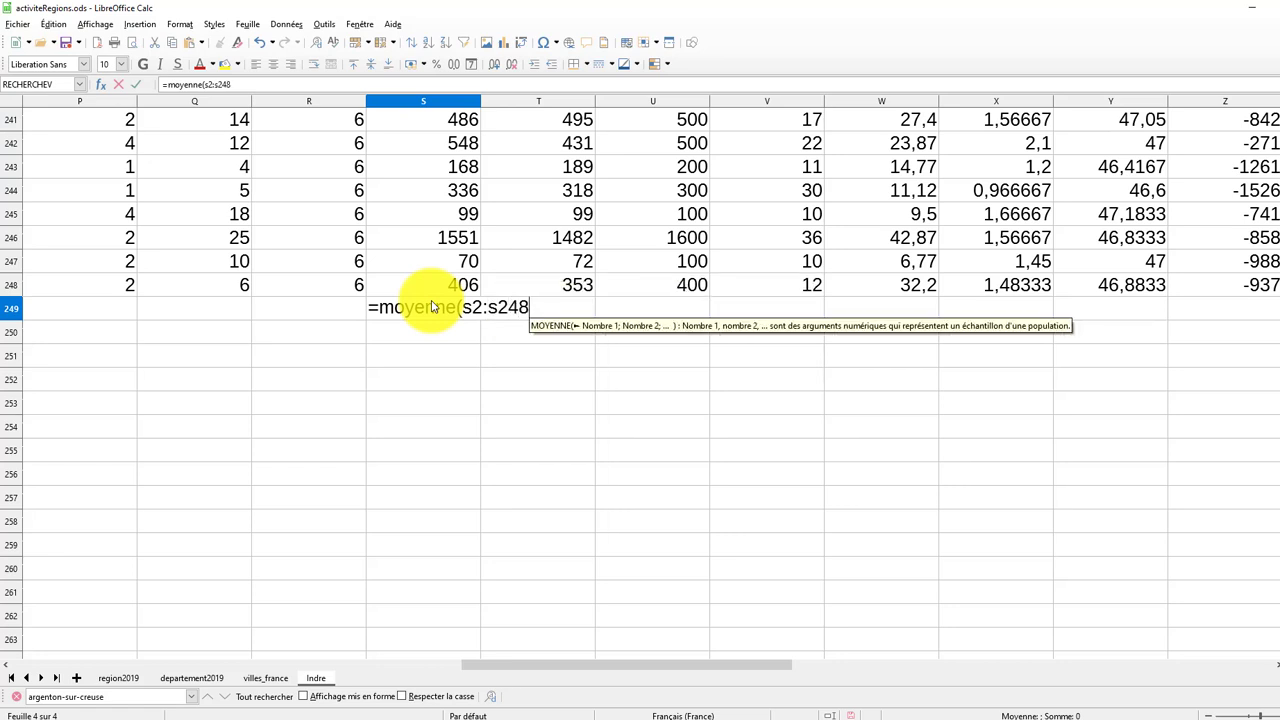
type(")")
key("Return")
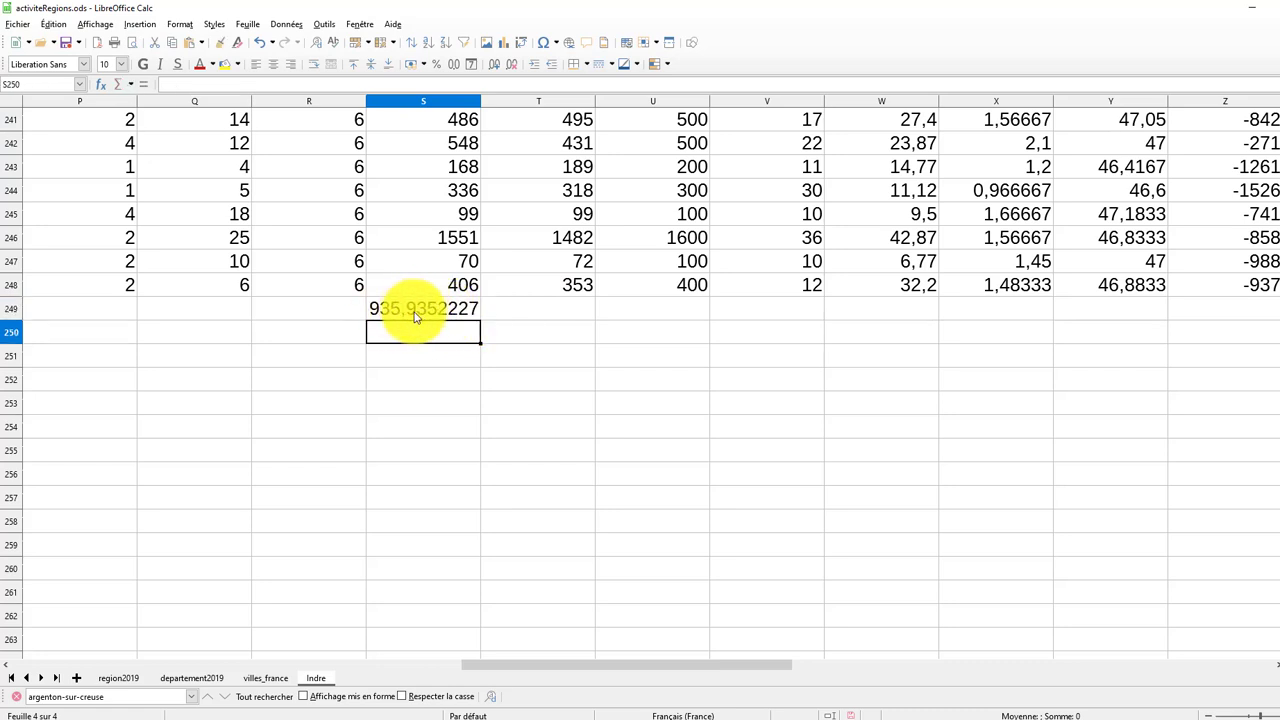
Copy the average formula from S249 to U249 for the 2012 population column.
left_click(470, 309)
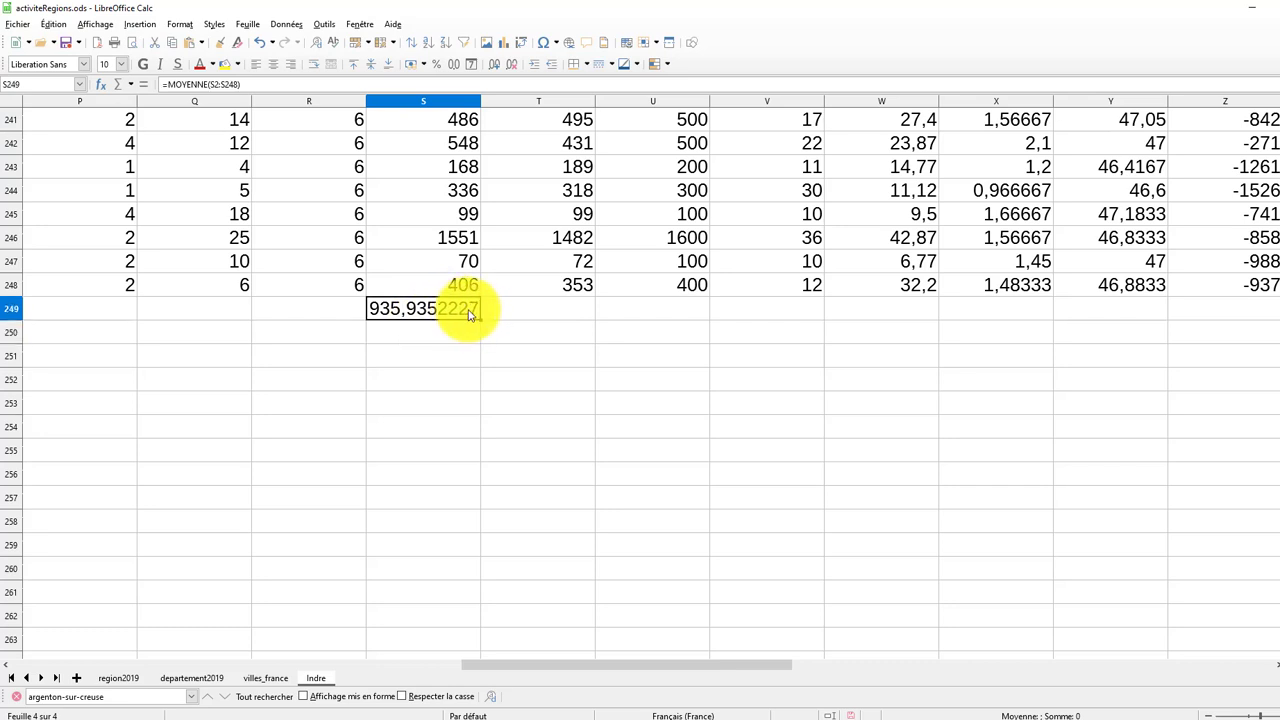
key("ctrl+c")
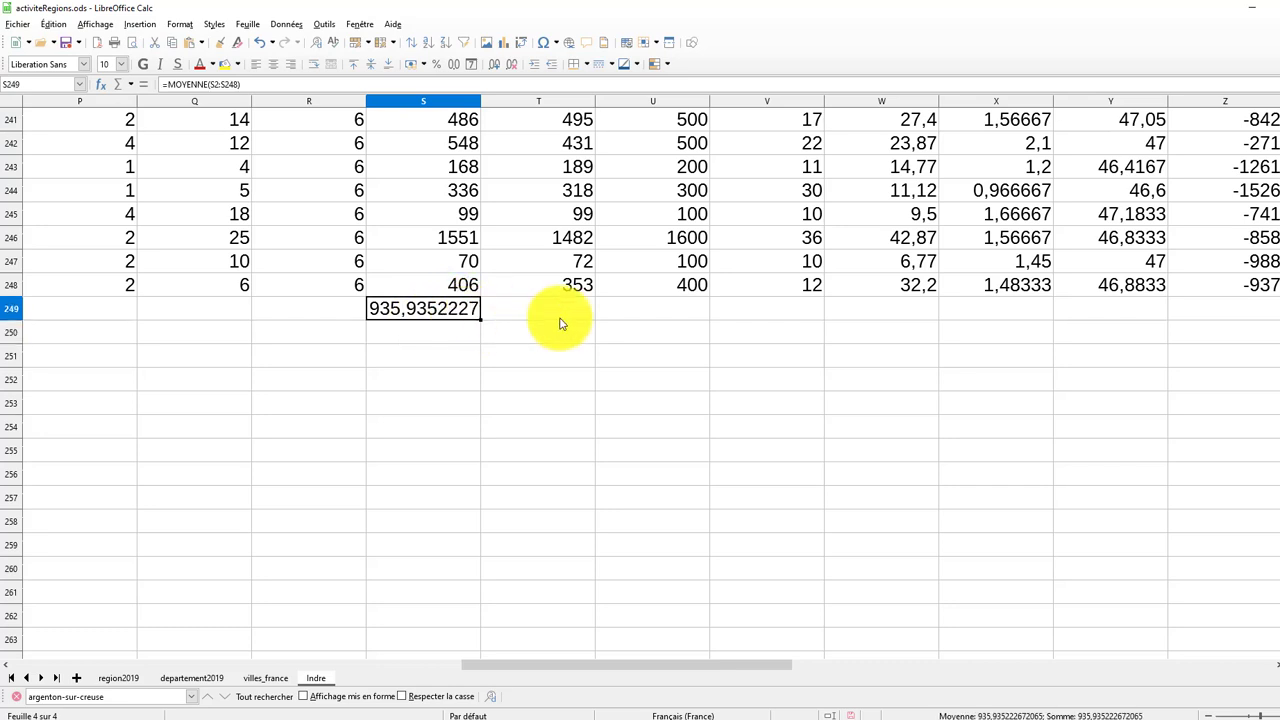
left_click(650, 309)
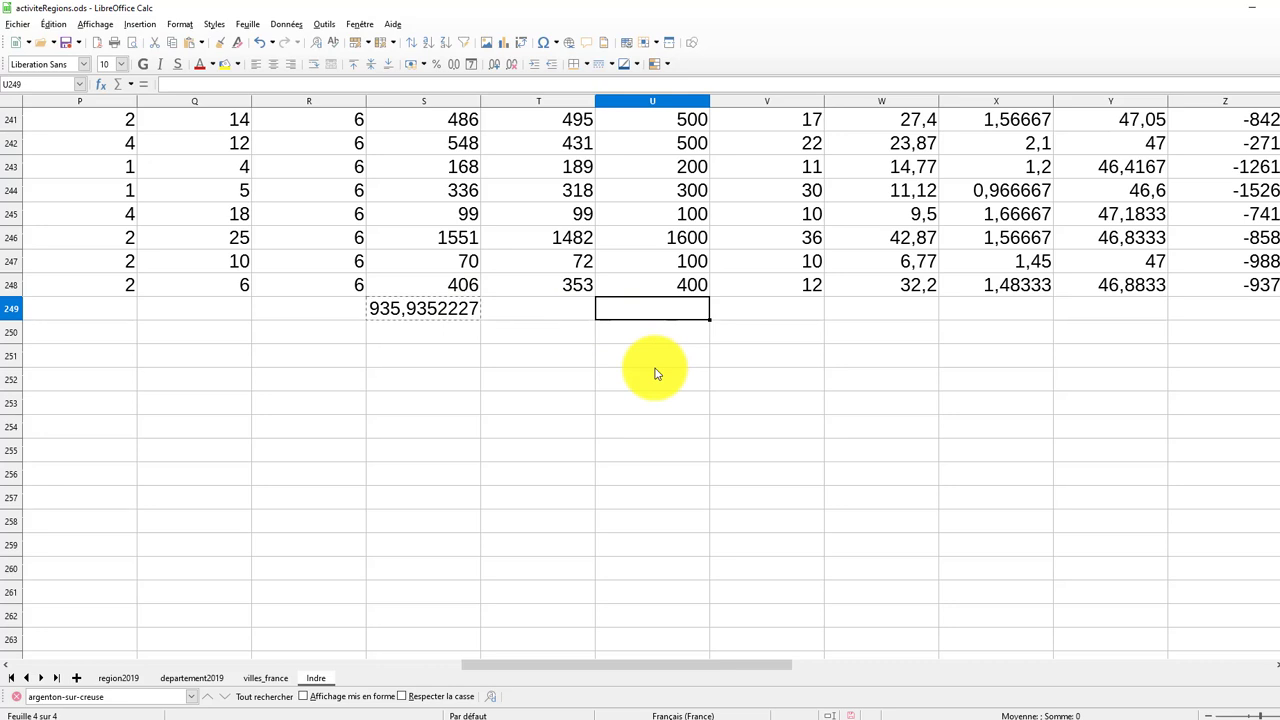
key("ctrl+v")
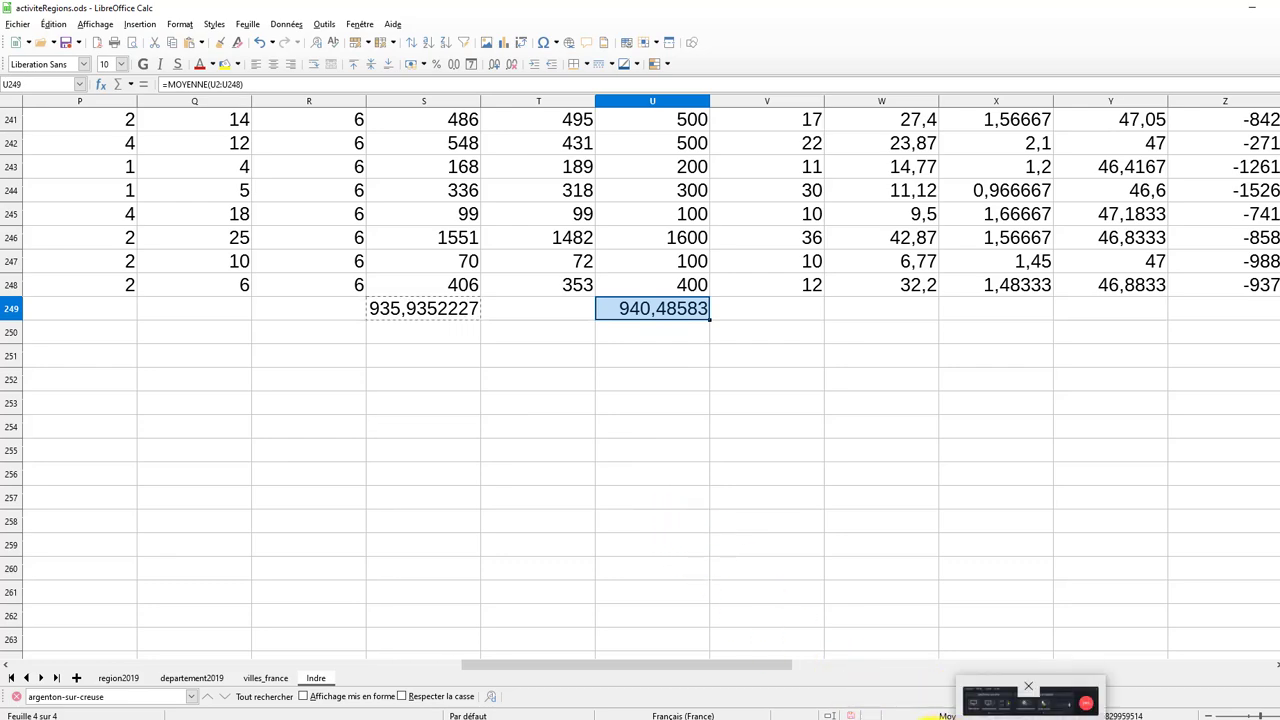
Read worksheet question (g) in Adobe Acrobat Reader and the altitude field description on the sql.sh page in the browser.
left_click(932, 719)
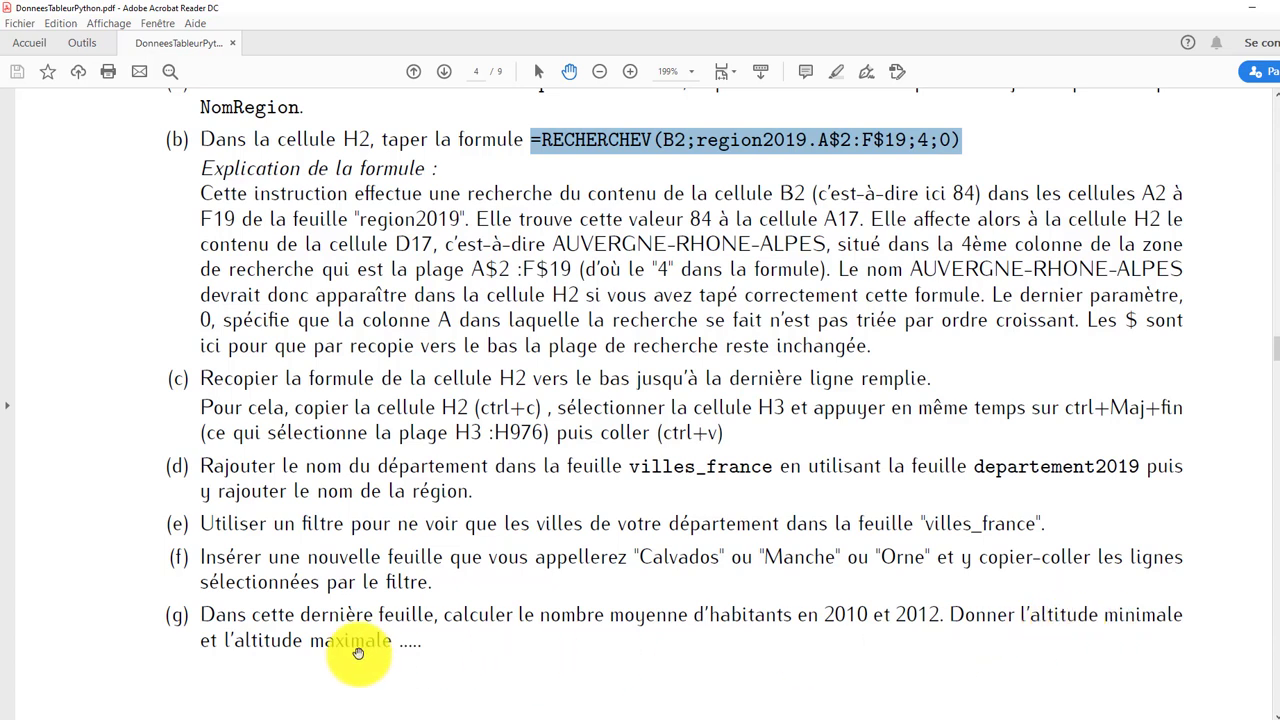
mouse_move(1030, 713)
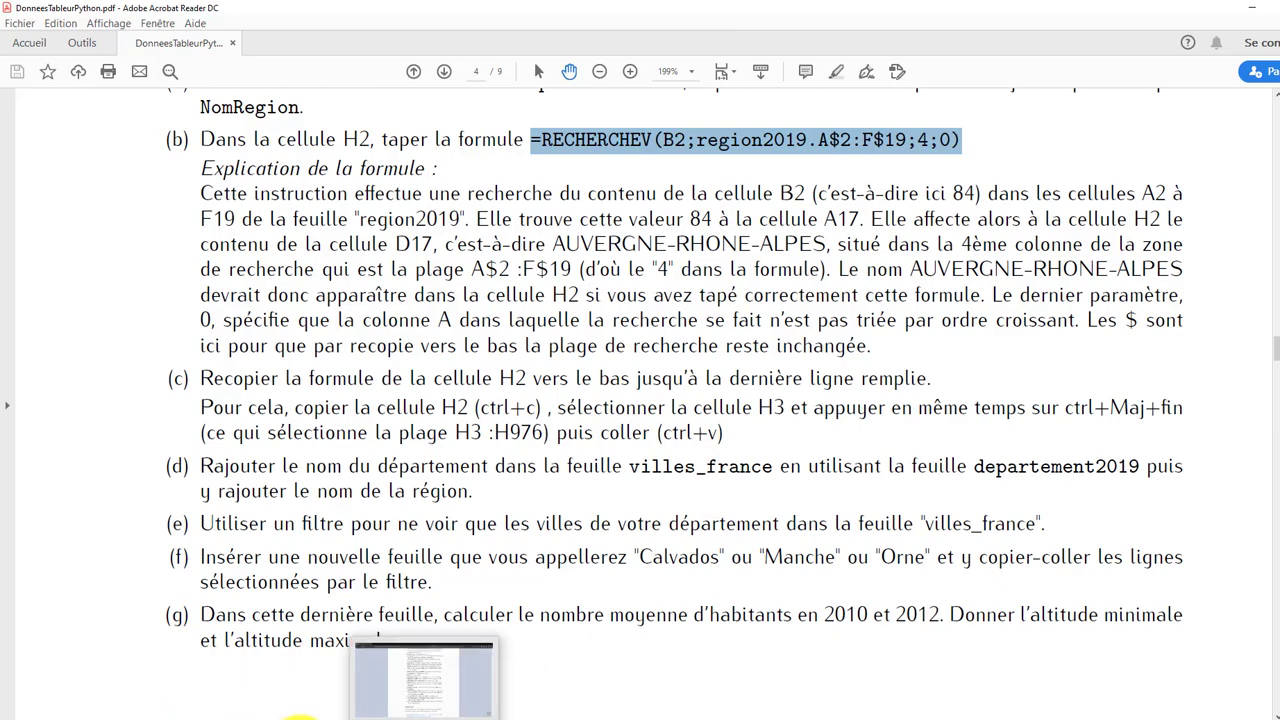
left_click(437, 690)
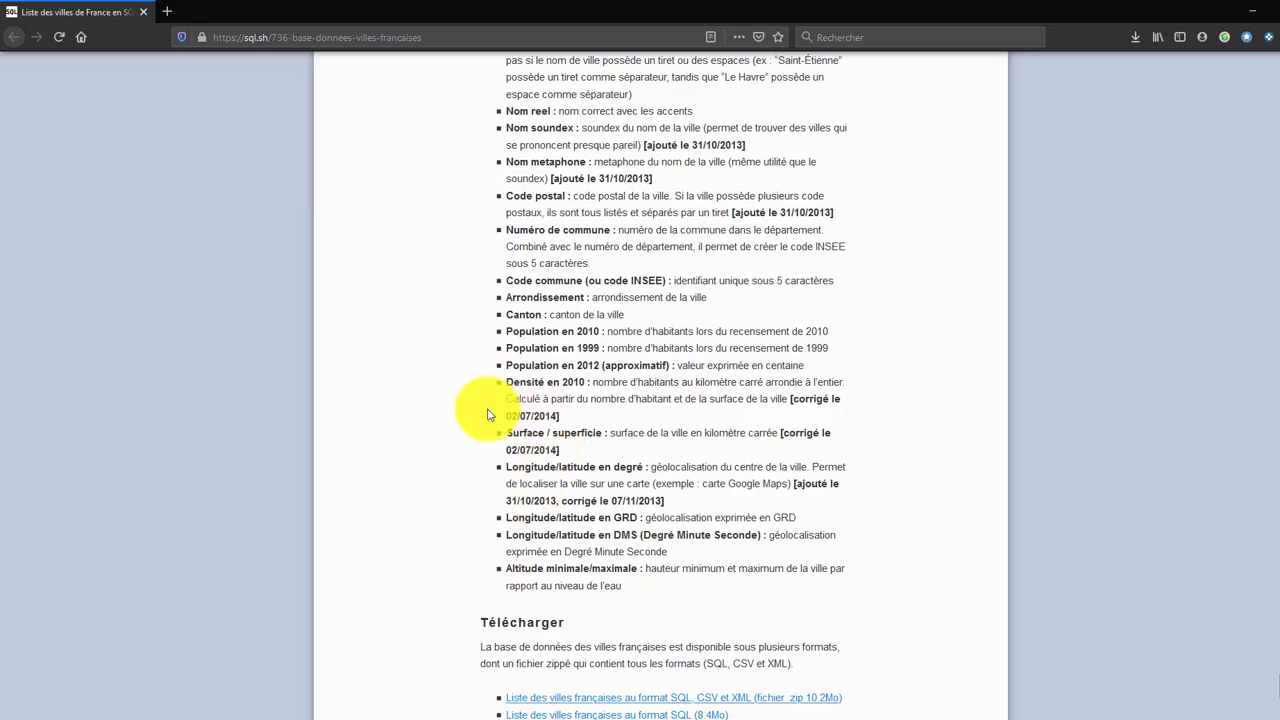
scroll(460, 460, "down", 1)
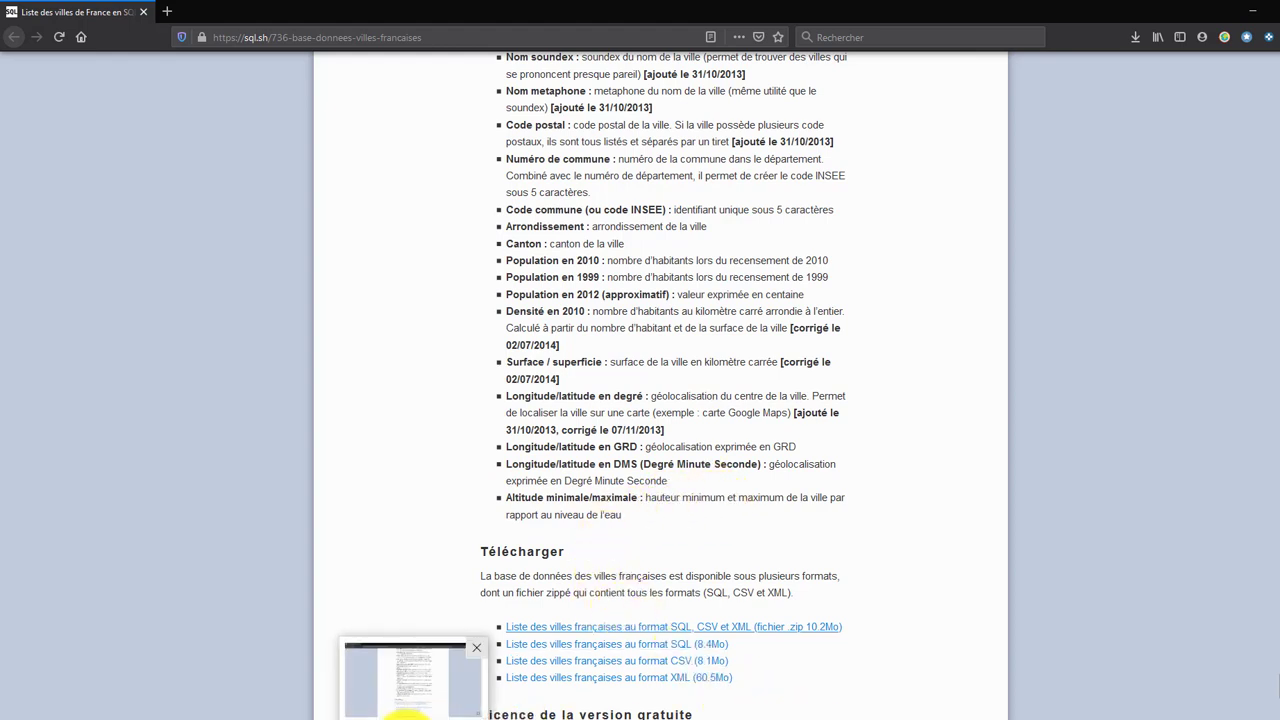
left_click(408, 712)
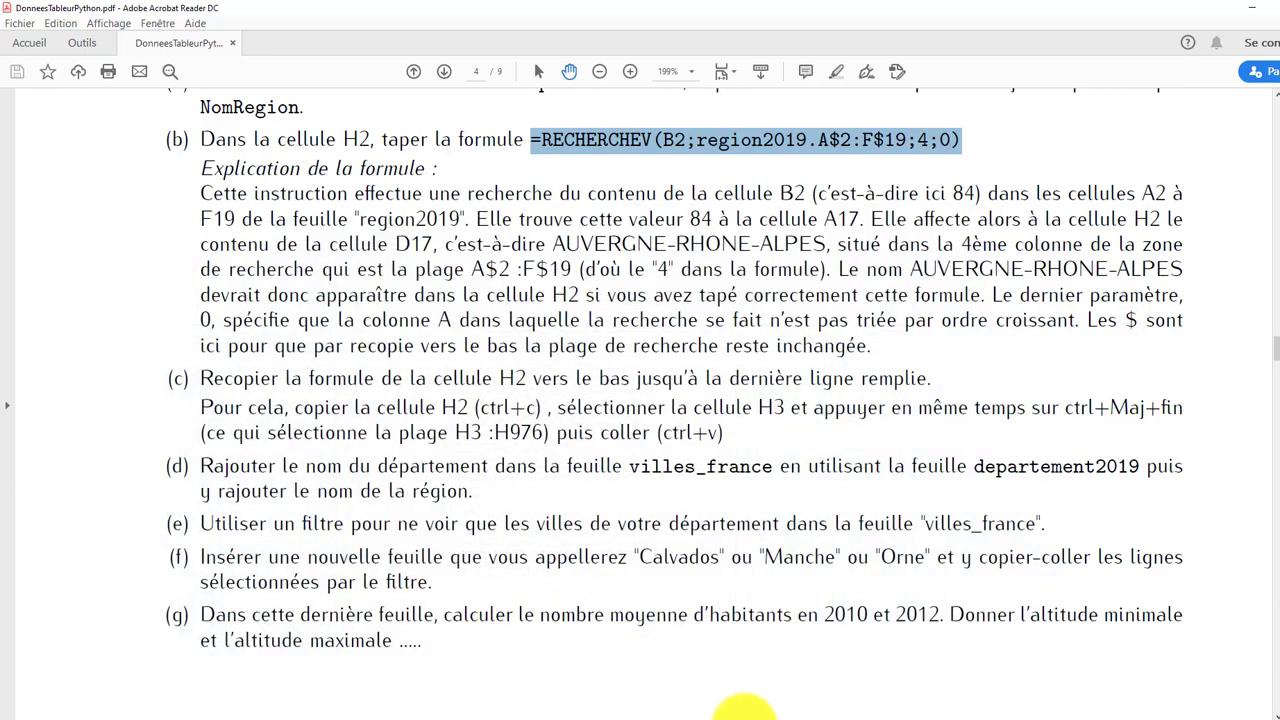
Switch back to LibreOffice Calc, find argenton-sur-creuse in the Indre sheet and examine its row across to the last filled columns.
left_click(812, 718)
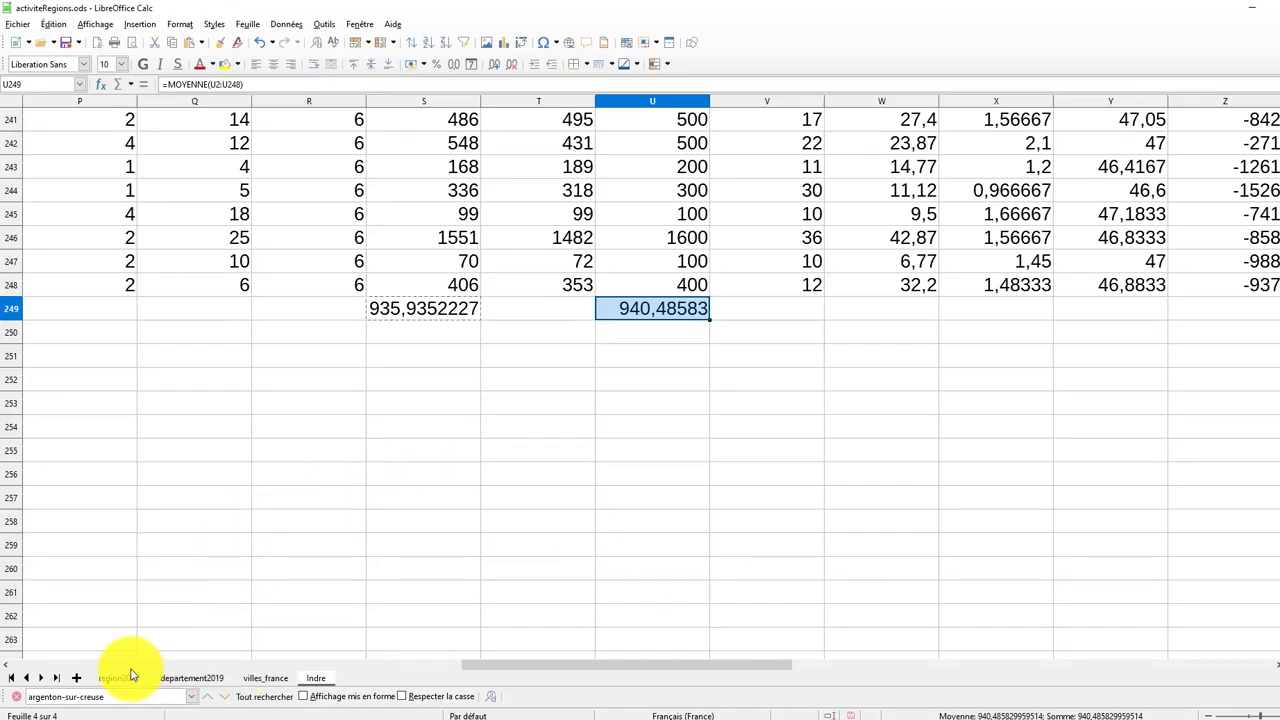
left_click(226, 699)
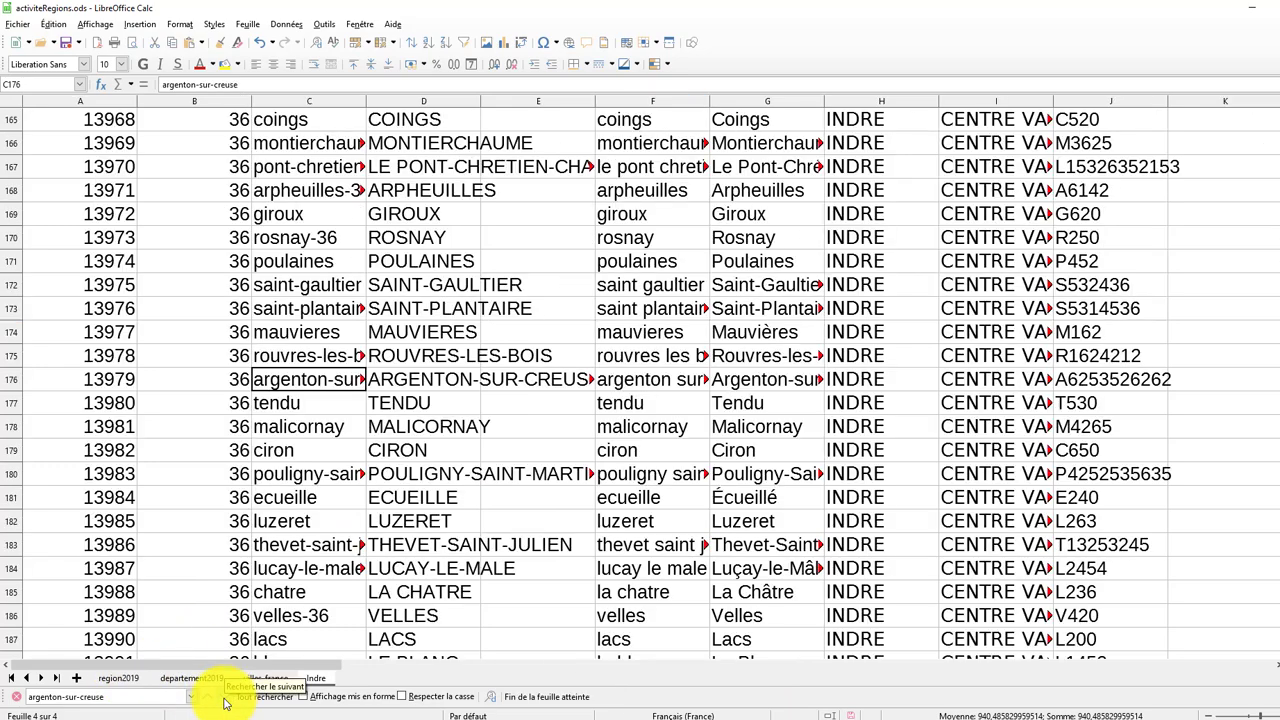
left_click(8, 380)
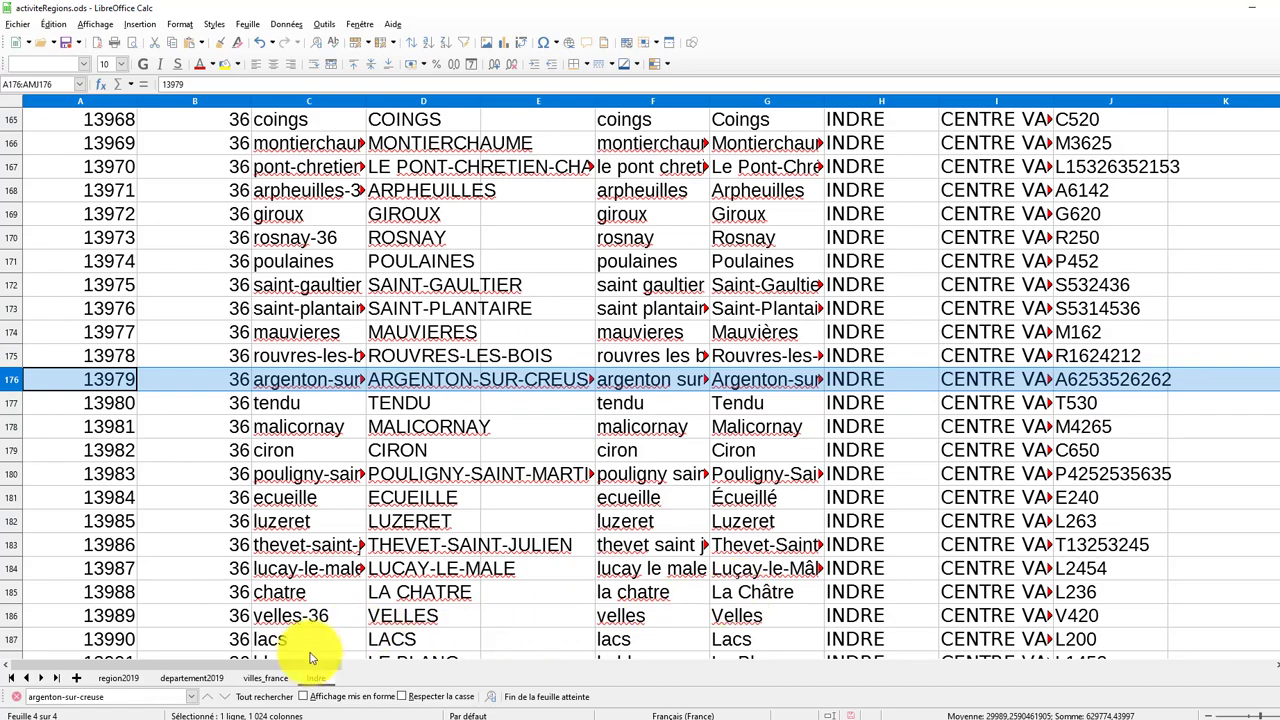
left_click_drag(310, 657, 1003, 714)
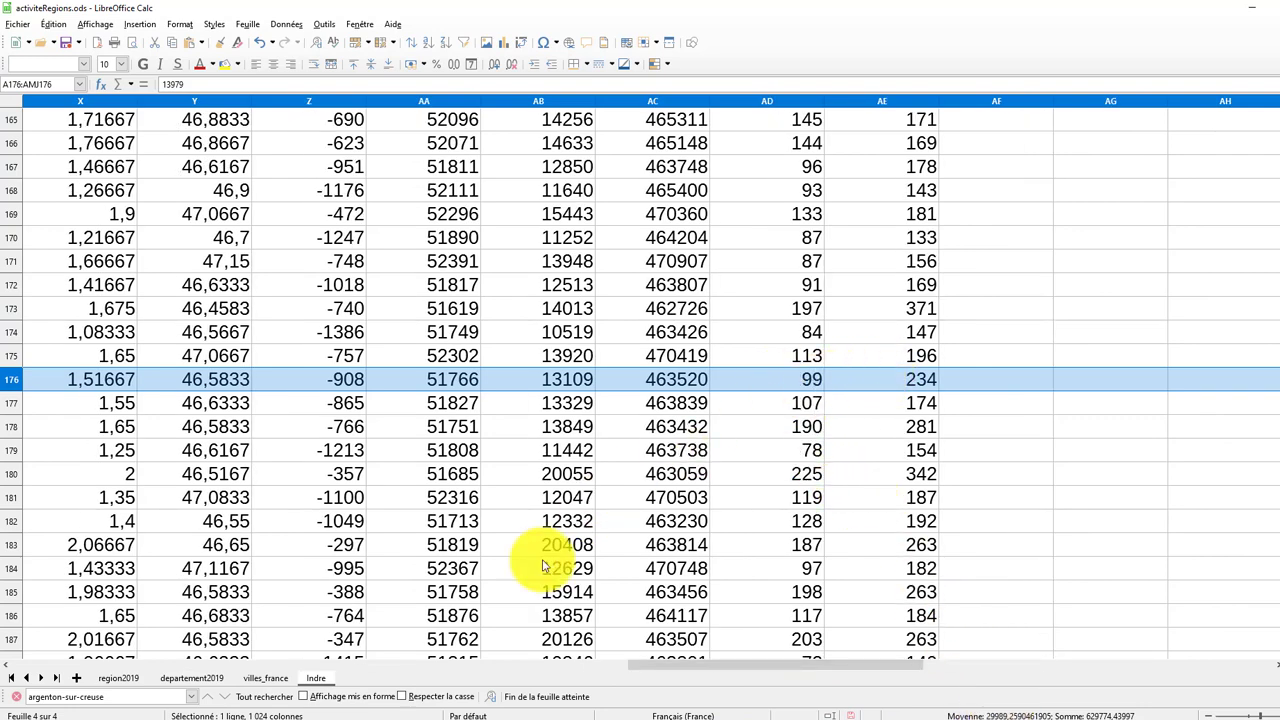
Switch to the browser and search Google in a new tab for altitude argenton sur creuse.
left_click(404, 718)
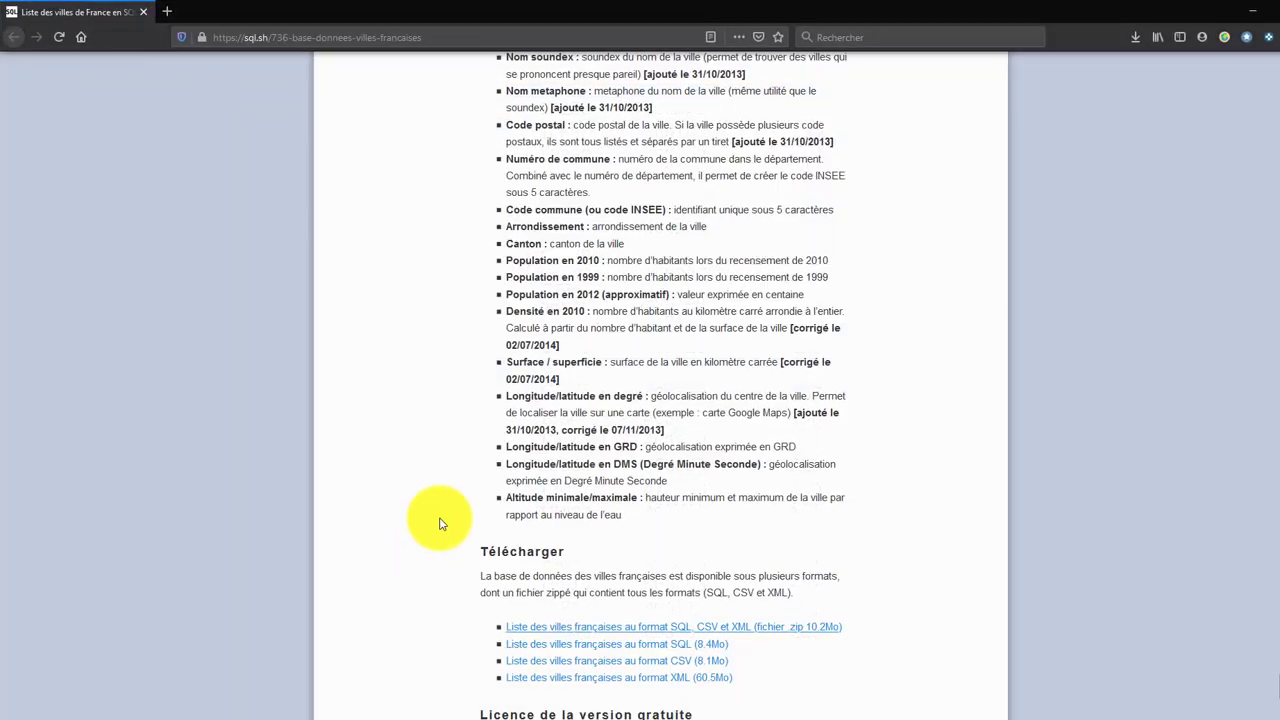
key("ctrl+t")
type("alitu")
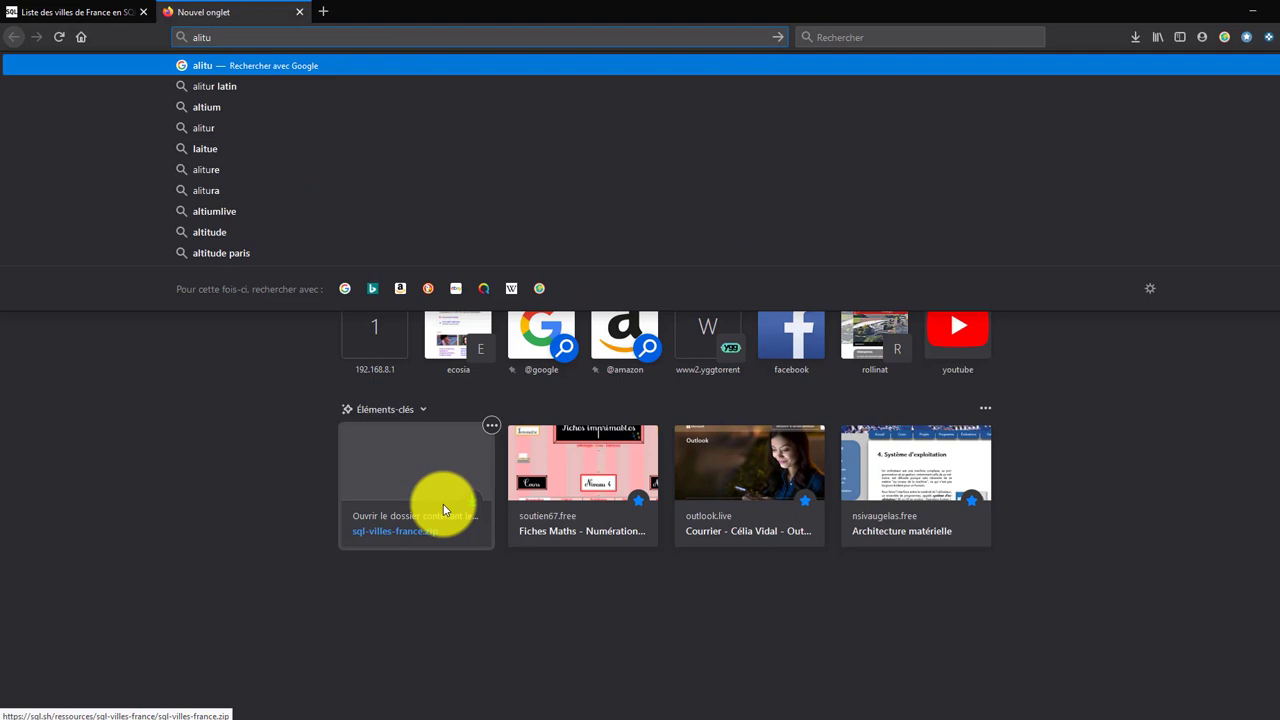
type("de argent")
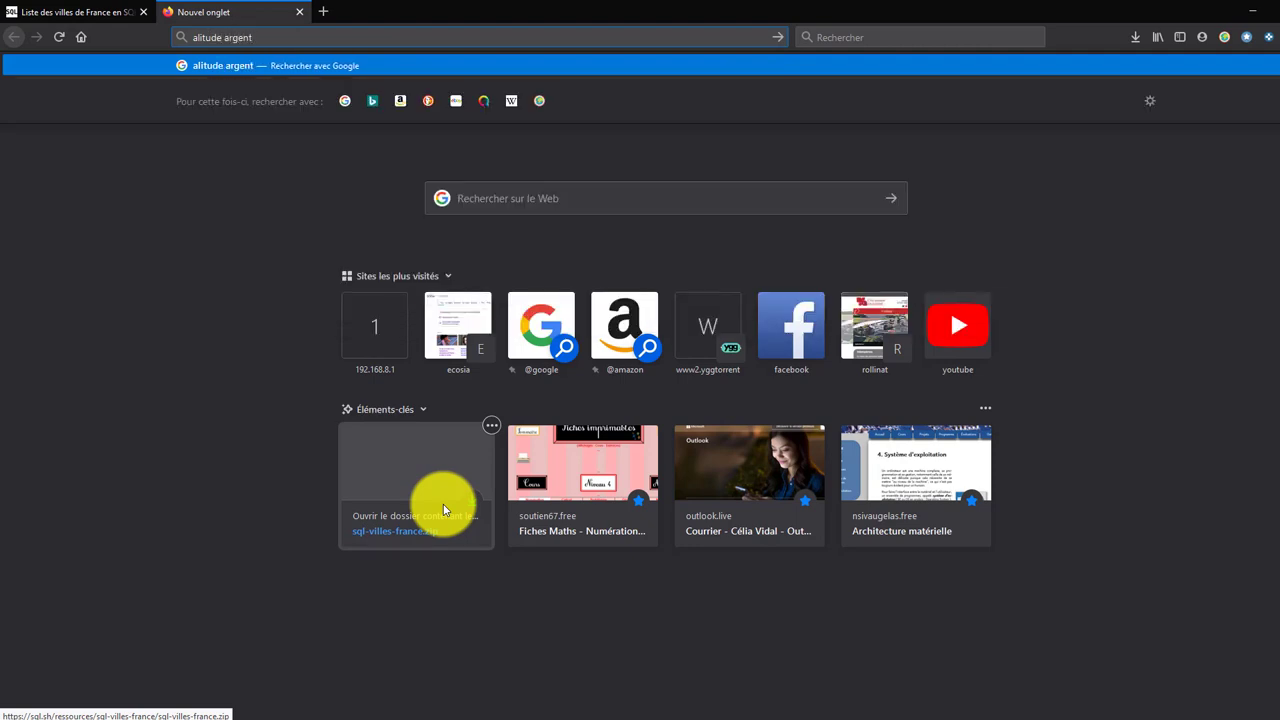
type("on sur creuse")
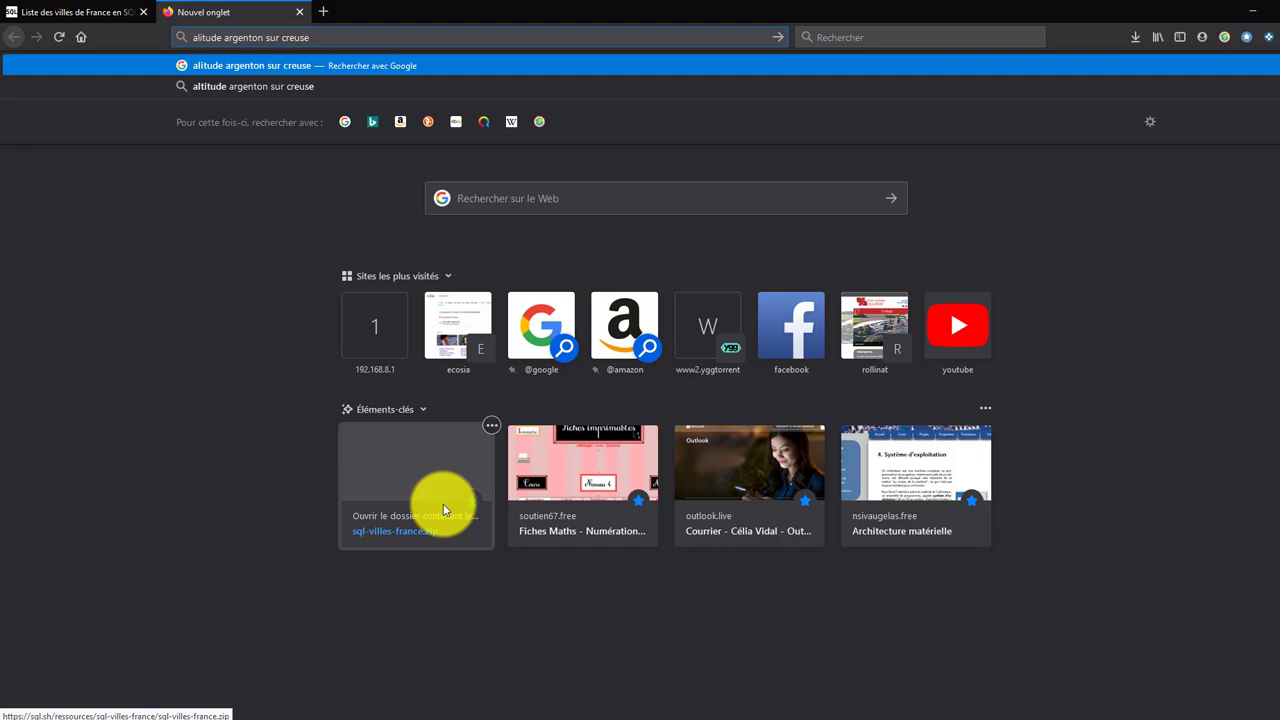
key("Return")
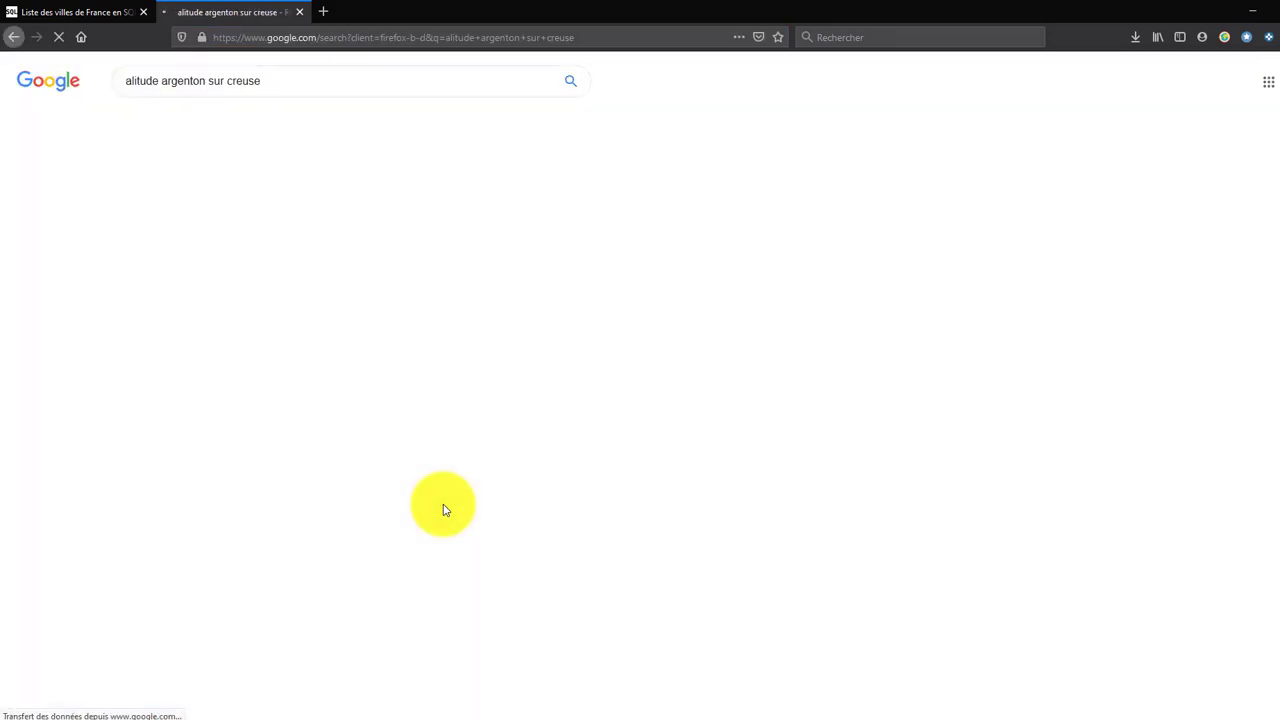
left_click(252, 183)
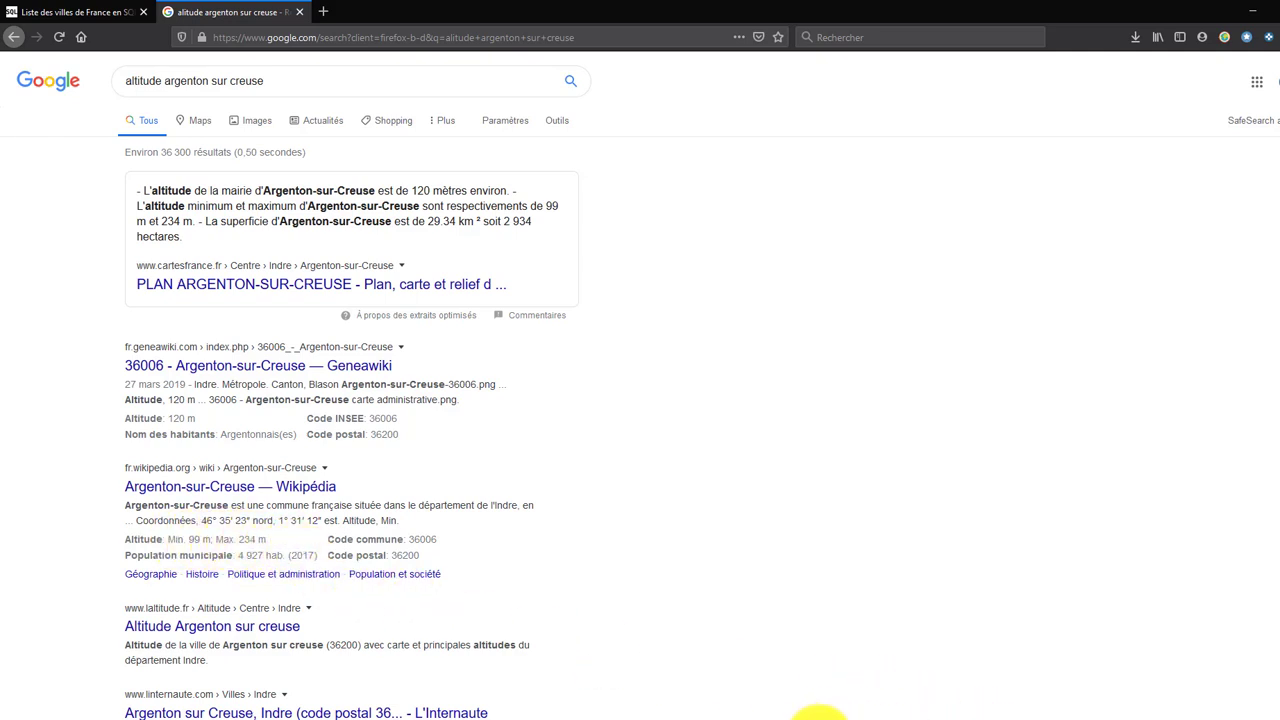
Switch back to LibreOffice Calc and label the Indre sheet's altitude columns, entering altitude min in AD1 and altitude max in AE1.
left_click(820, 719)
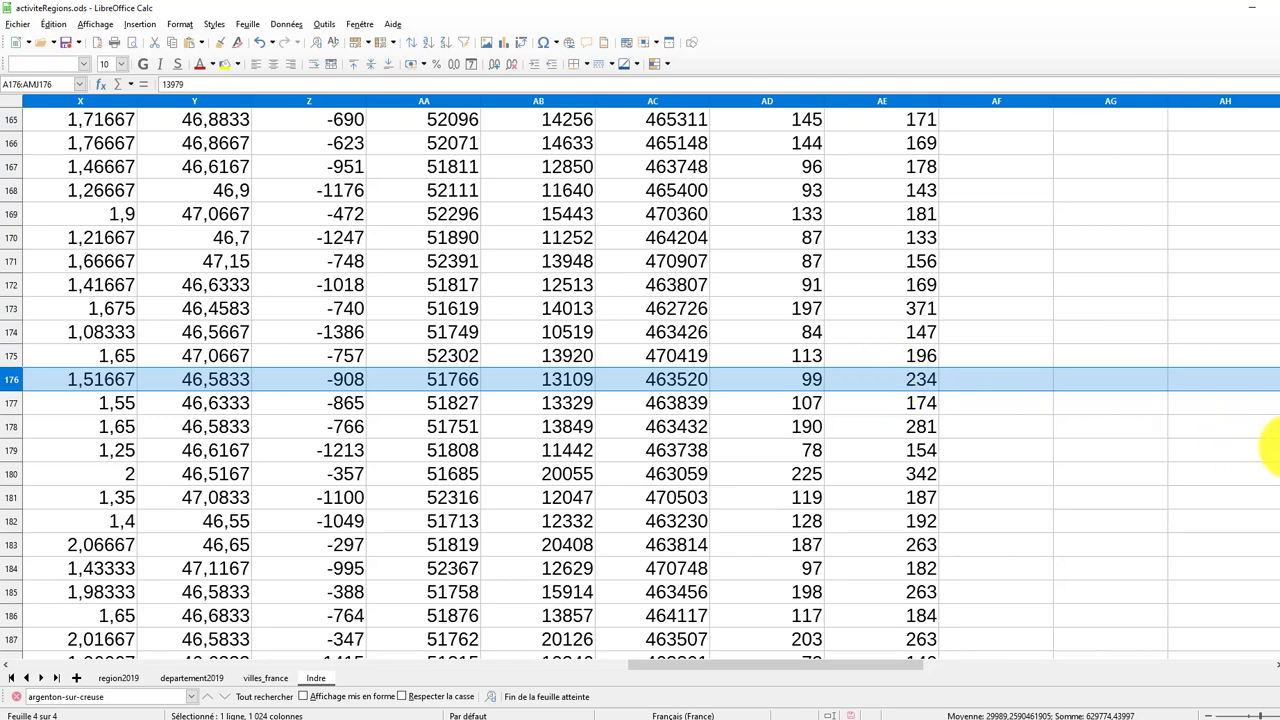
scroll(1268, 450, "up", 20)
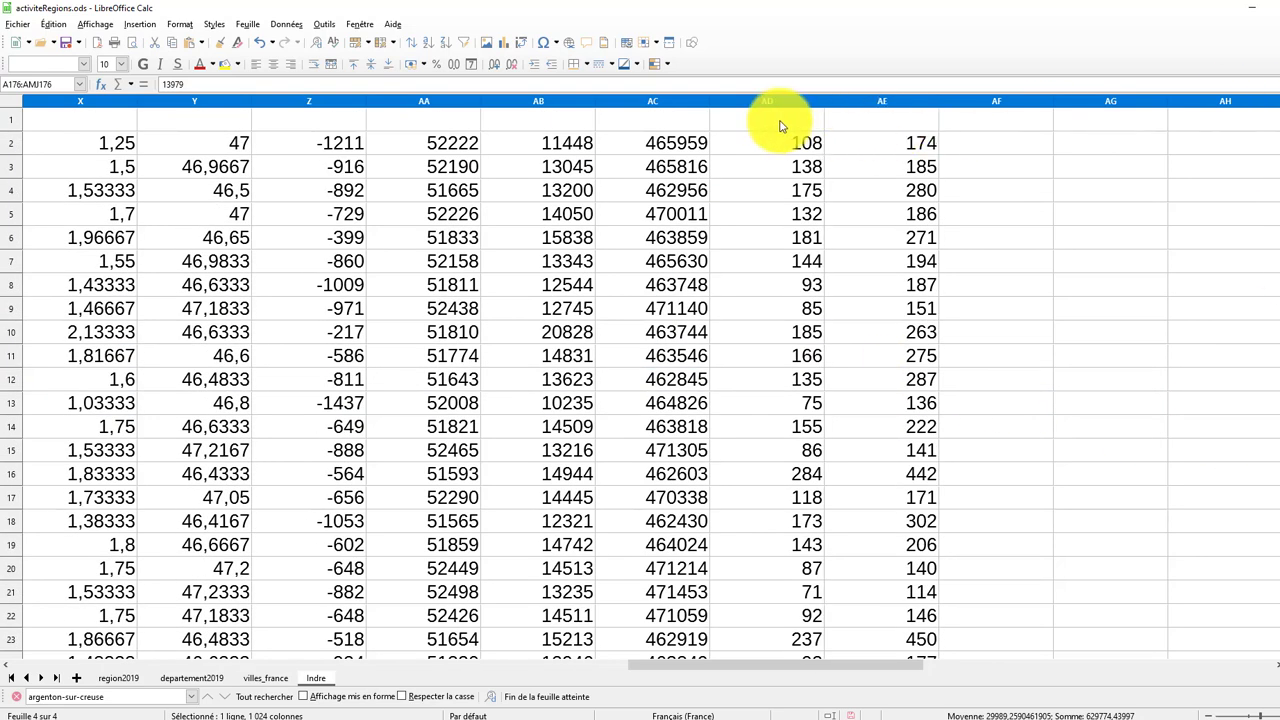
left_click(783, 120)
type("altitude min")
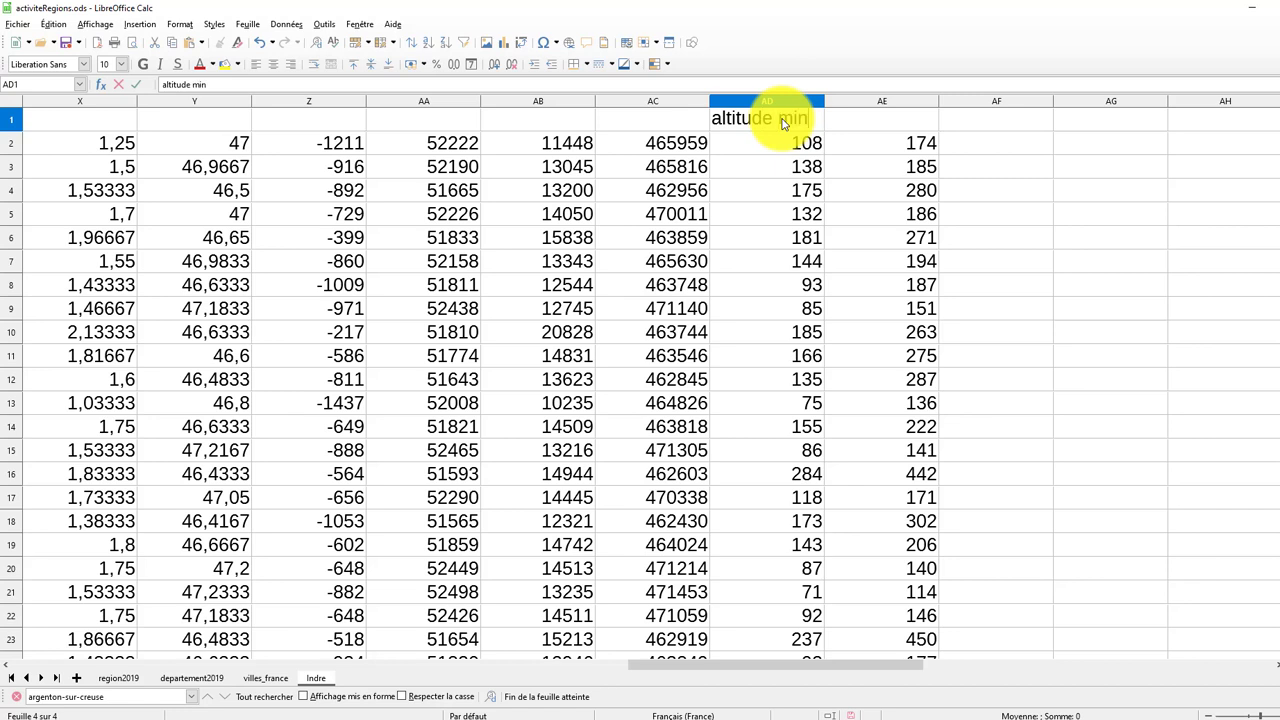
key("Tab")
type("al")
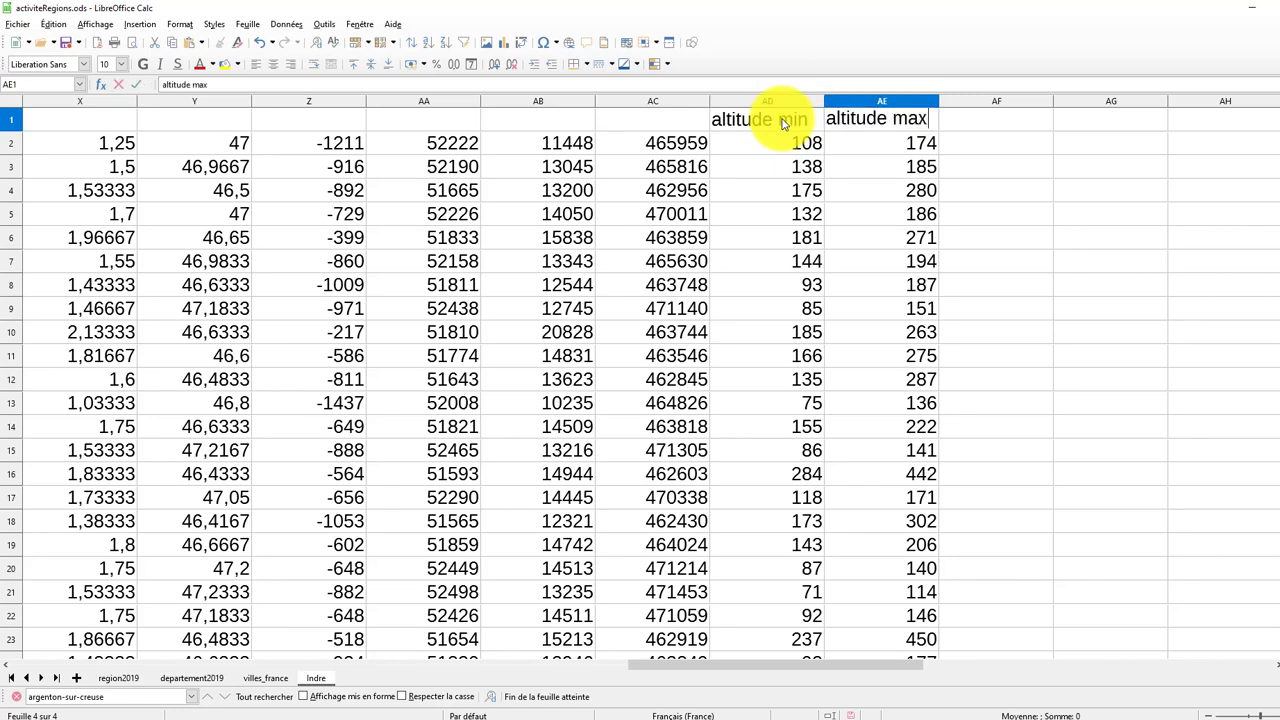
type("titude max")
key("Return")
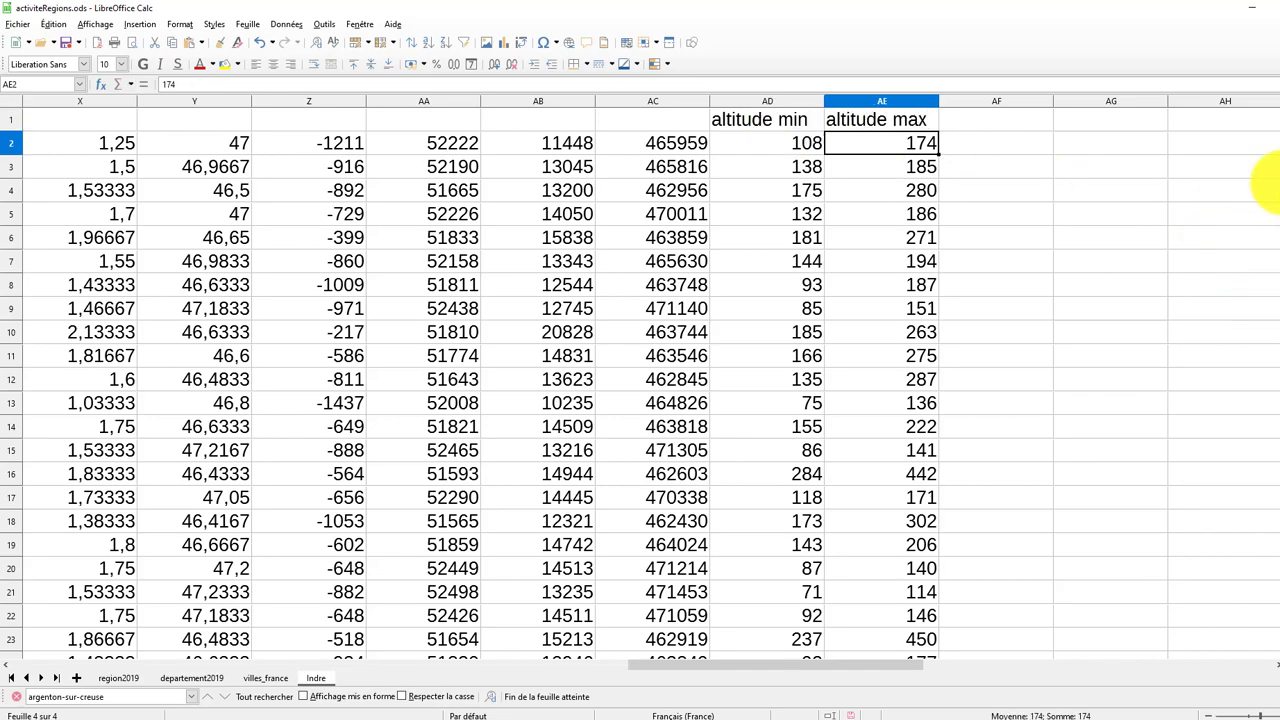
Copy the MOYENNE formula from S249 into AD249 and AE249 to average the altitude min and altitude max columns.
left_click_drag(1275, 135, 1272, 598)
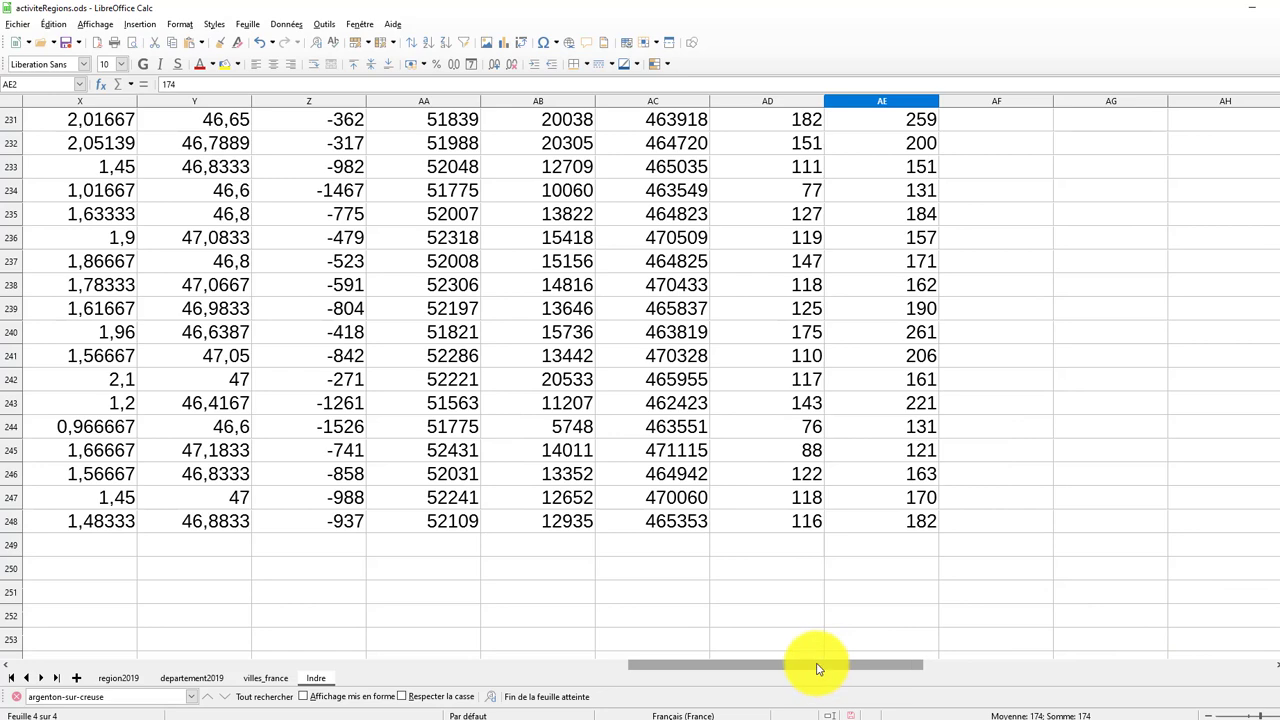
left_click_drag(820, 665, 700, 662)
left_click(60, 545)
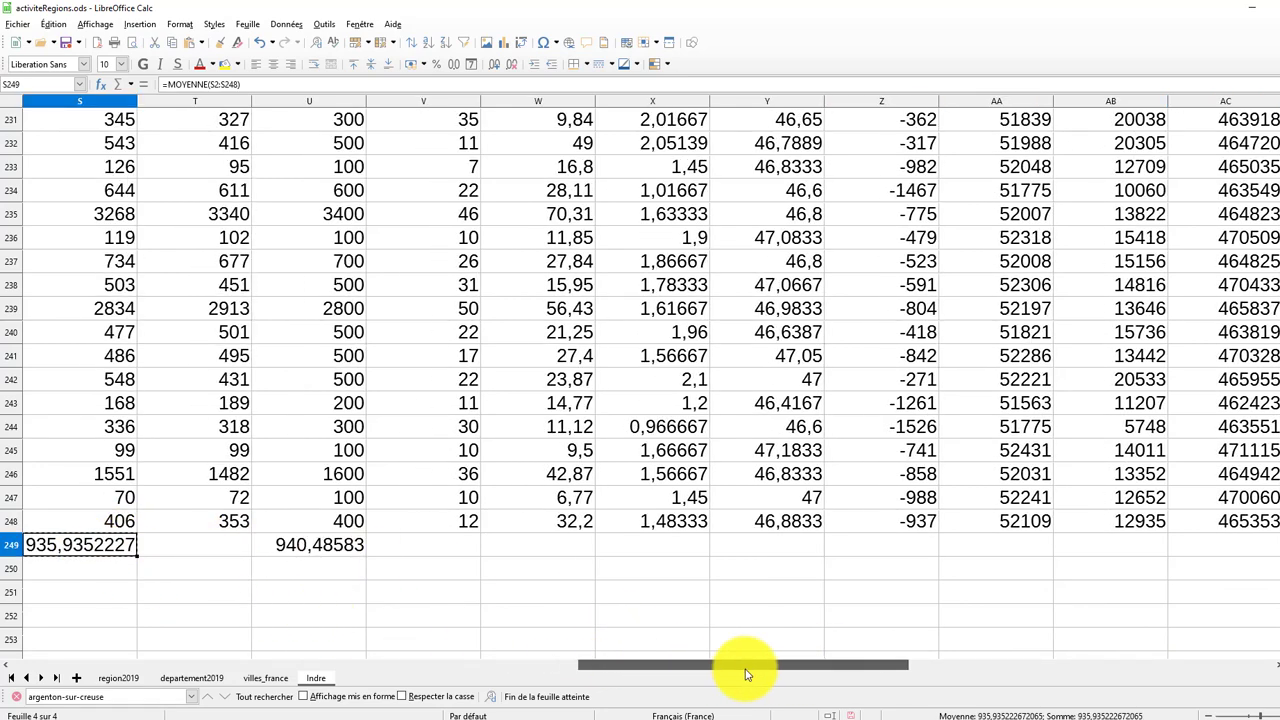
left_click_drag(737, 666, 850, 670)
left_click(572, 540)
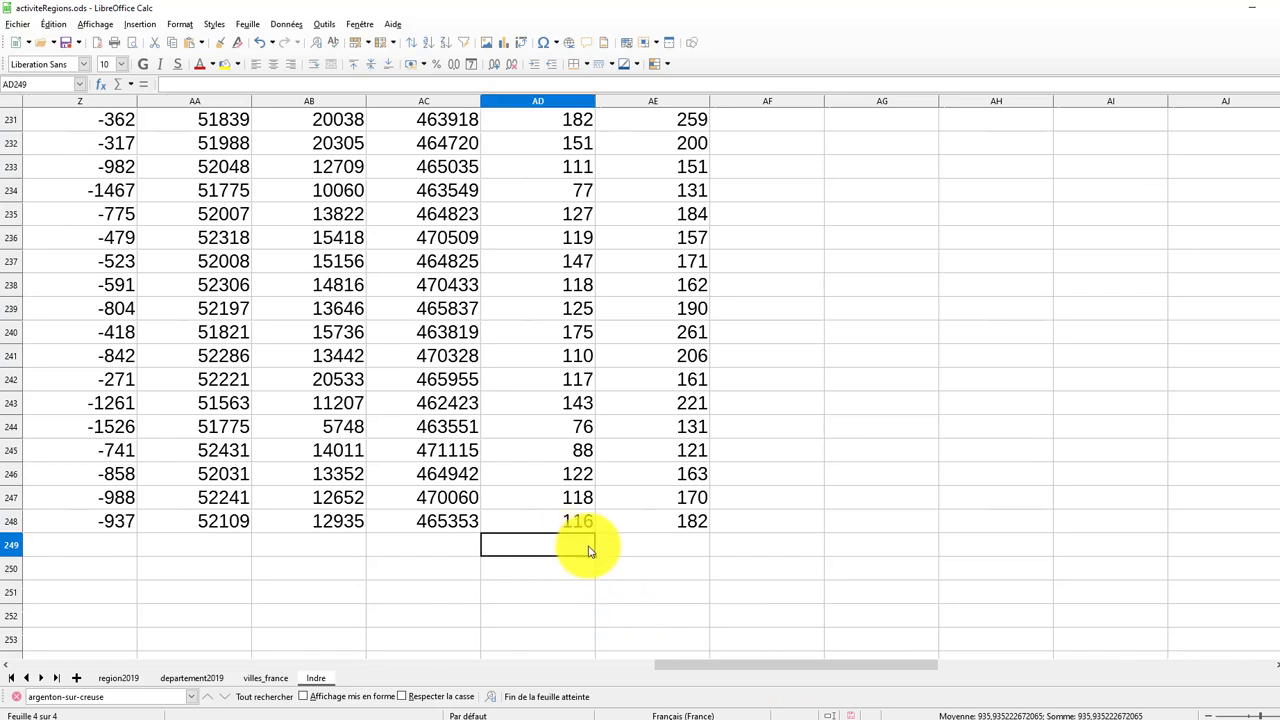
key("ctrl+v")
left_click(660, 548)
key("ctrl+v")
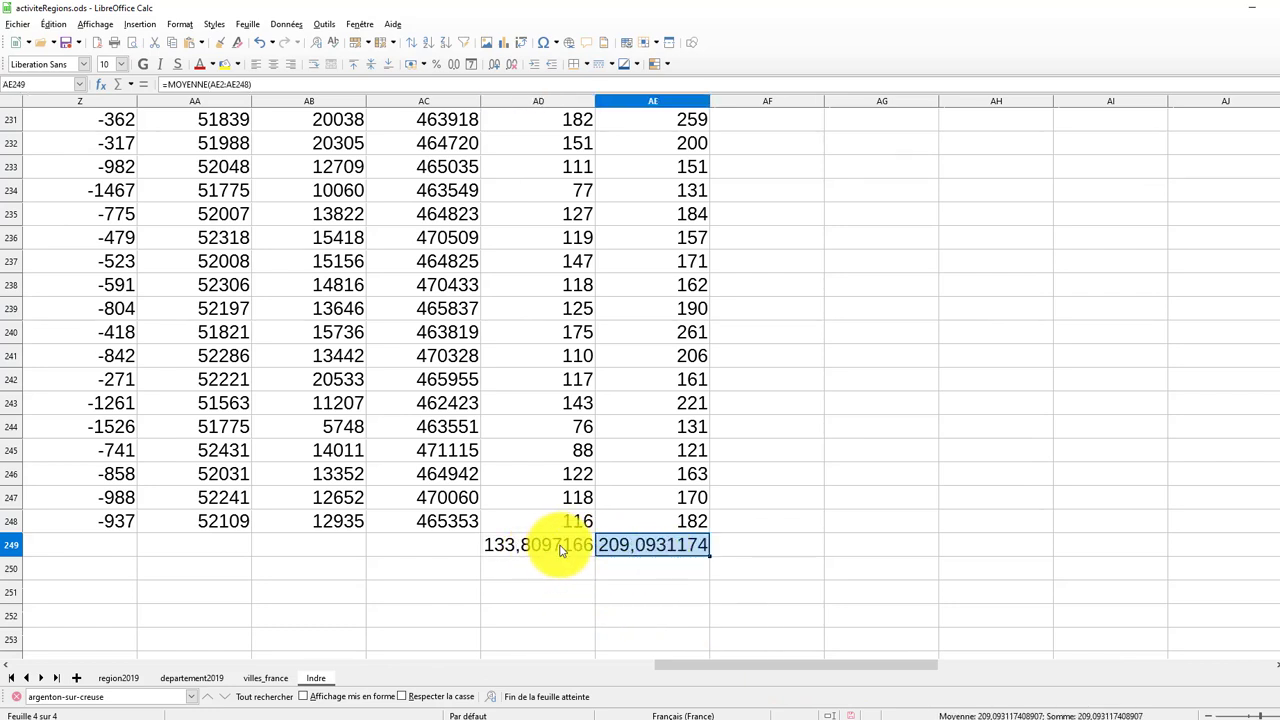
left_click(636, 580)
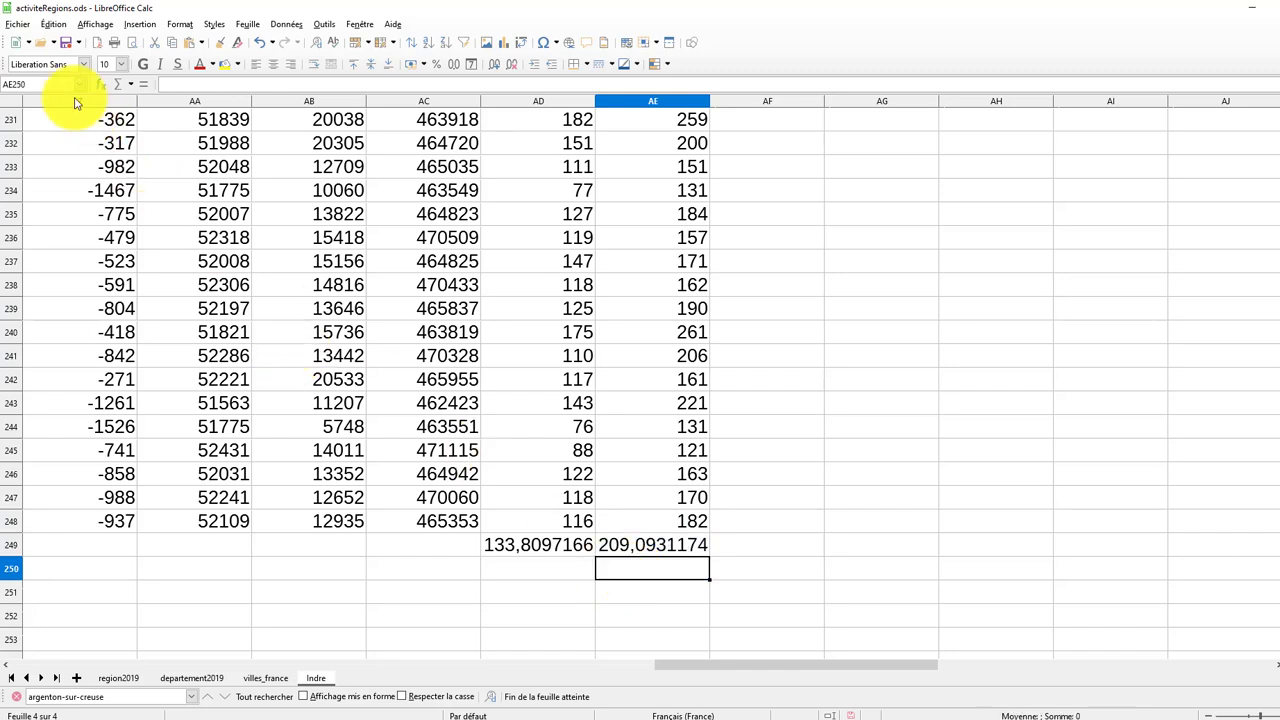
Save the workbook as activiteRegions.ods in Classeur ODF (*.ods) format in the activite3 _Tableur_Python folder, replacing the existing file.
left_click(18, 23)
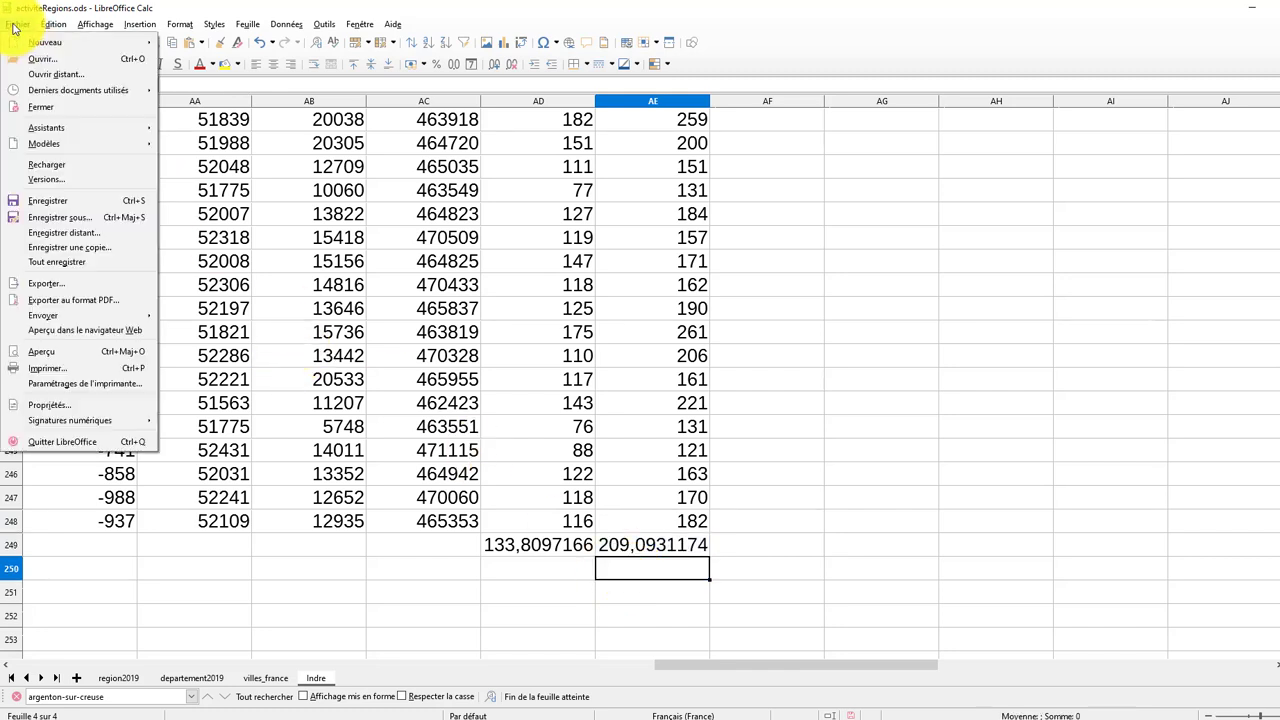
left_click(56, 218)
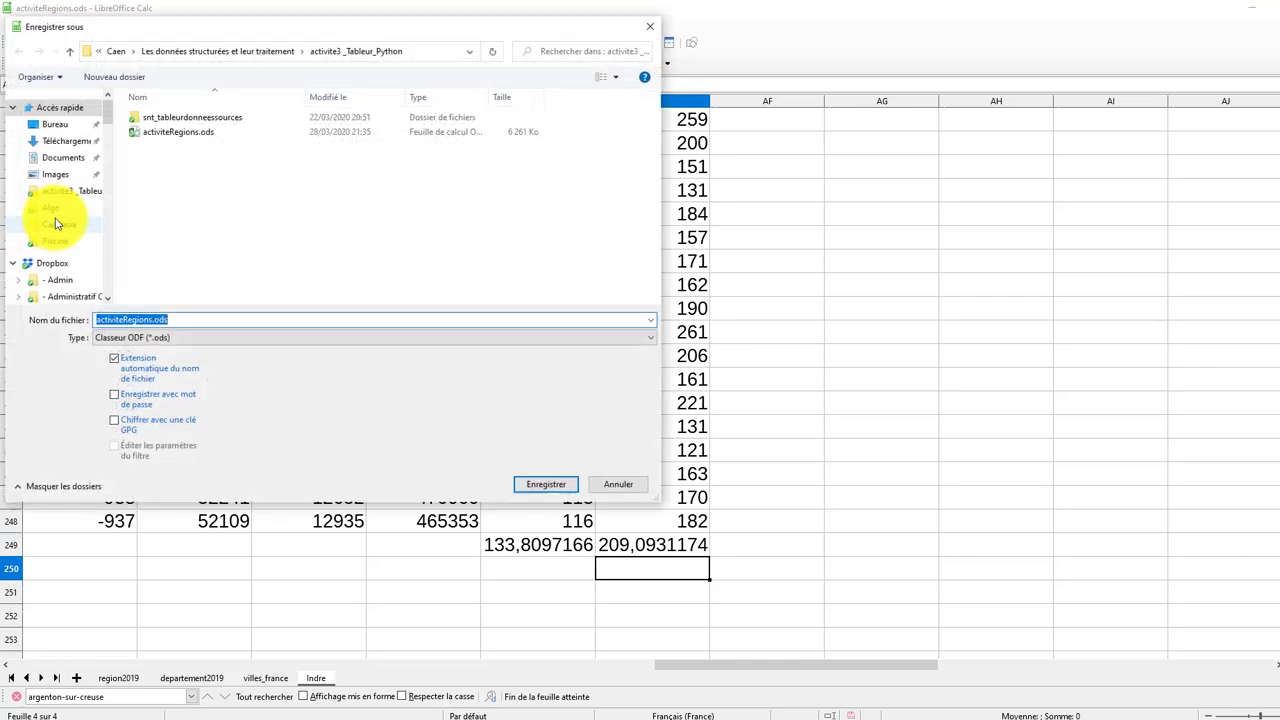
left_click(129, 340)
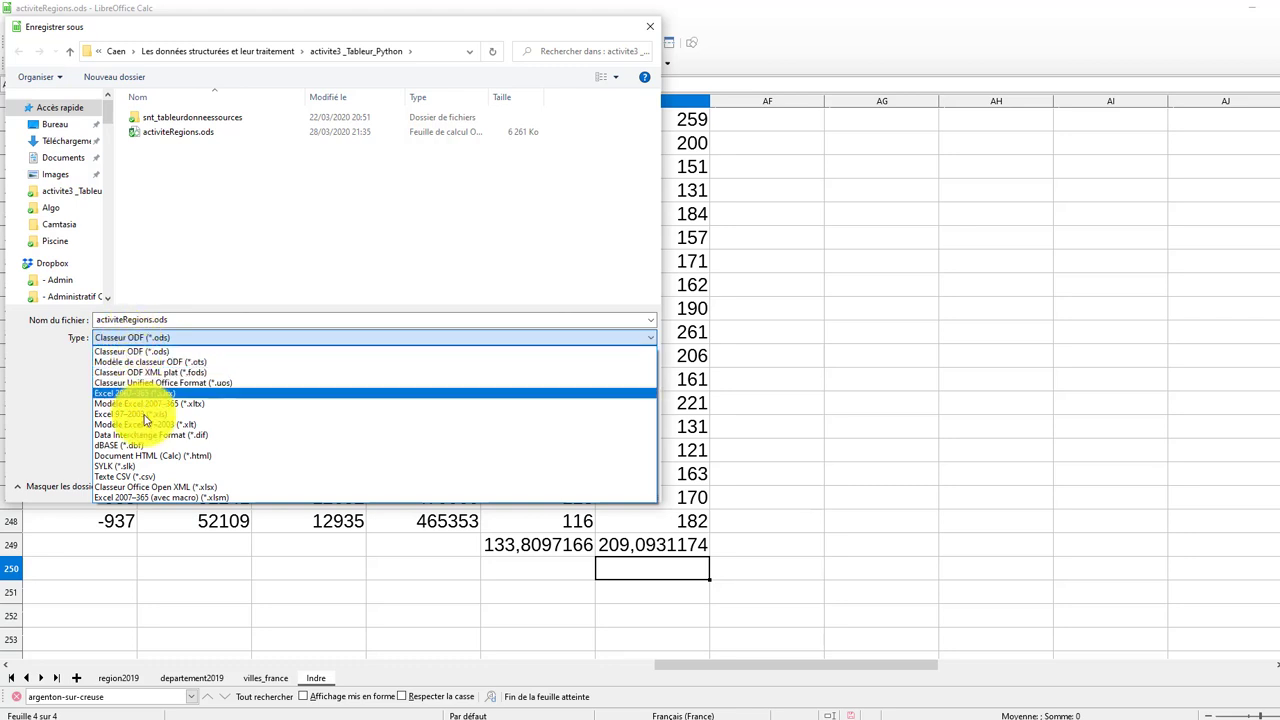
left_click(143, 349)
left_click(185, 319)
double_click(185, 319)
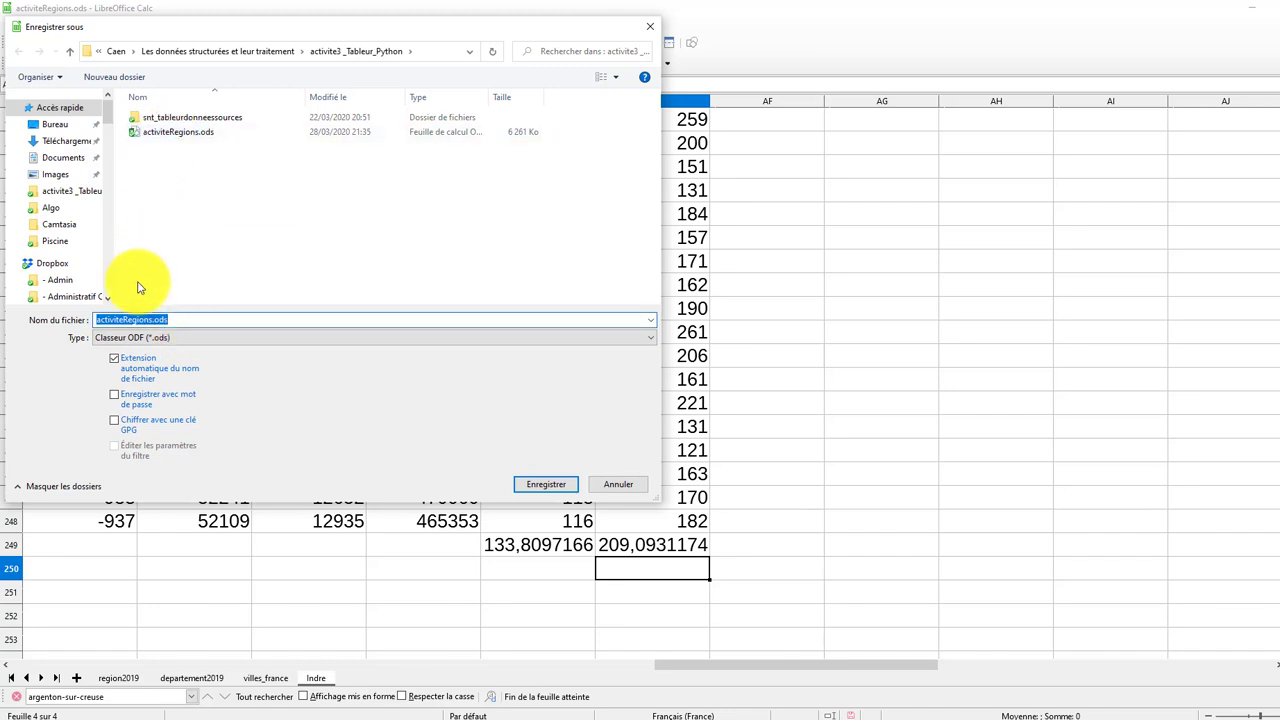
left_click(538, 486)
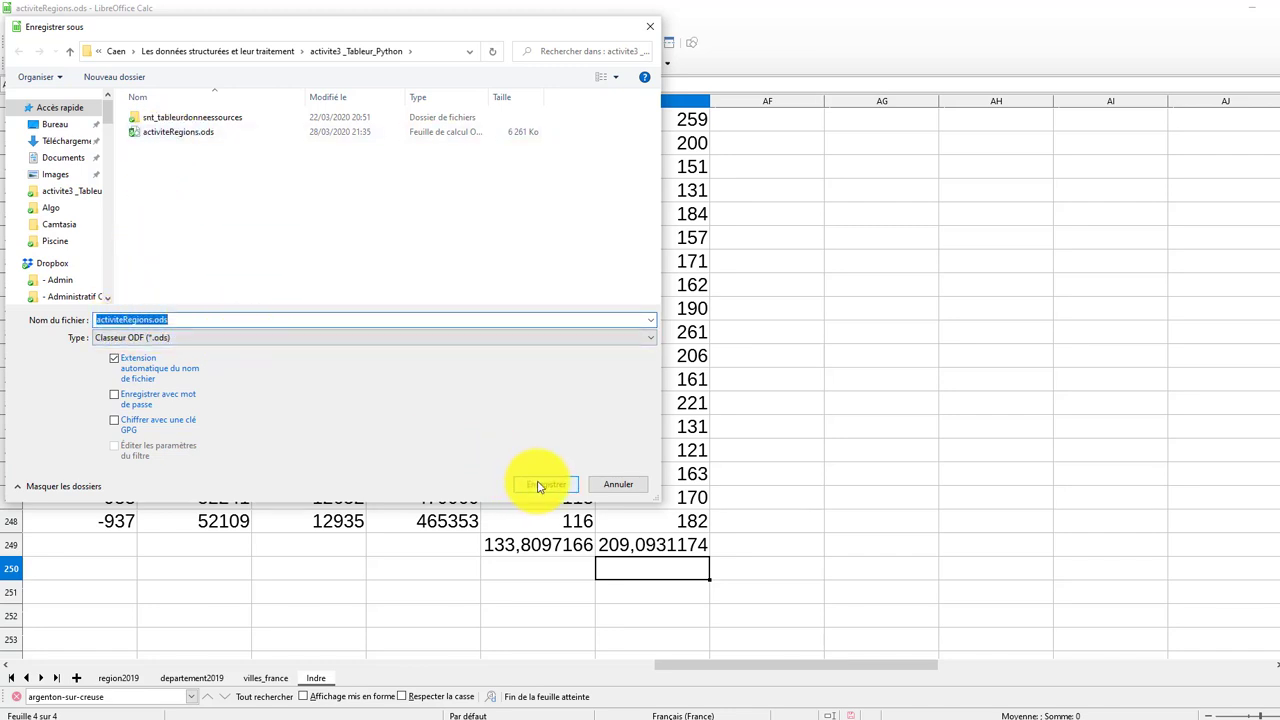
left_click(686, 380)
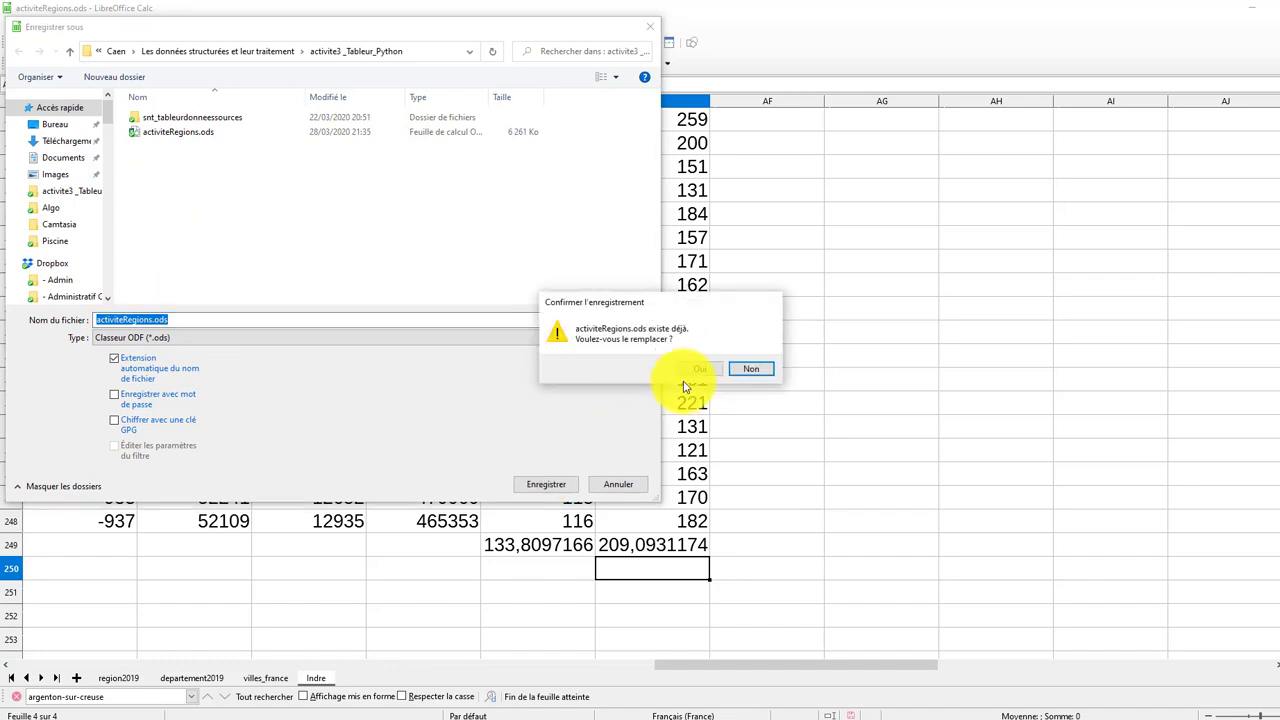